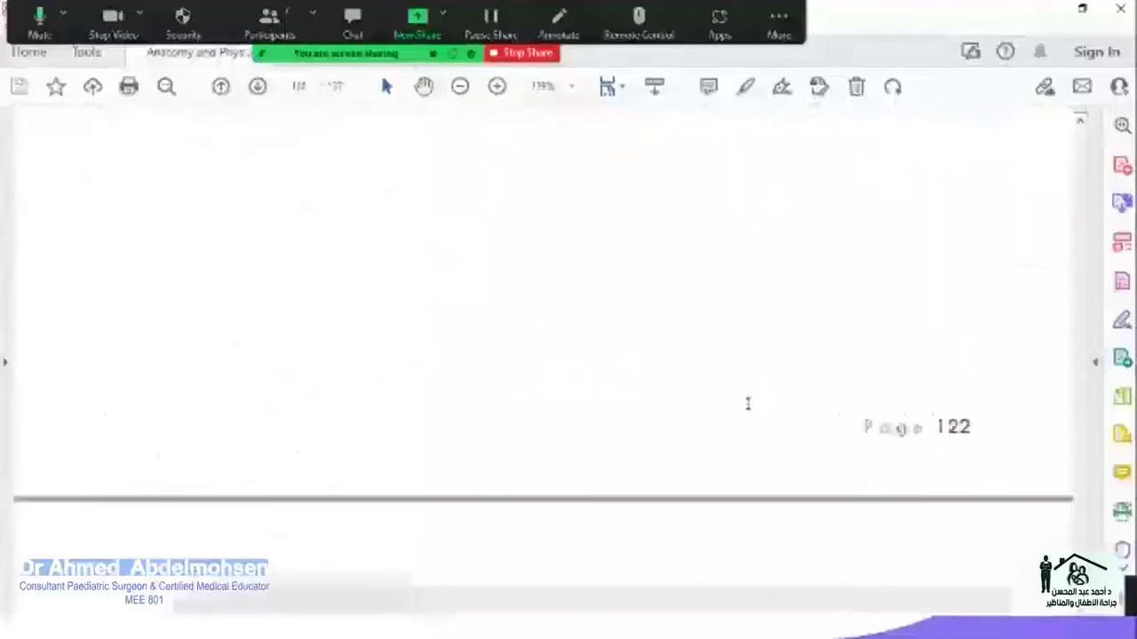
# - Examine the final entries of the PDF's numbered reference list on laparoscopic pyeloplasty, up to reference 160
pyautogui.scroll(8, 748, 409)
pyautogui.scroll(7, 749, 438)
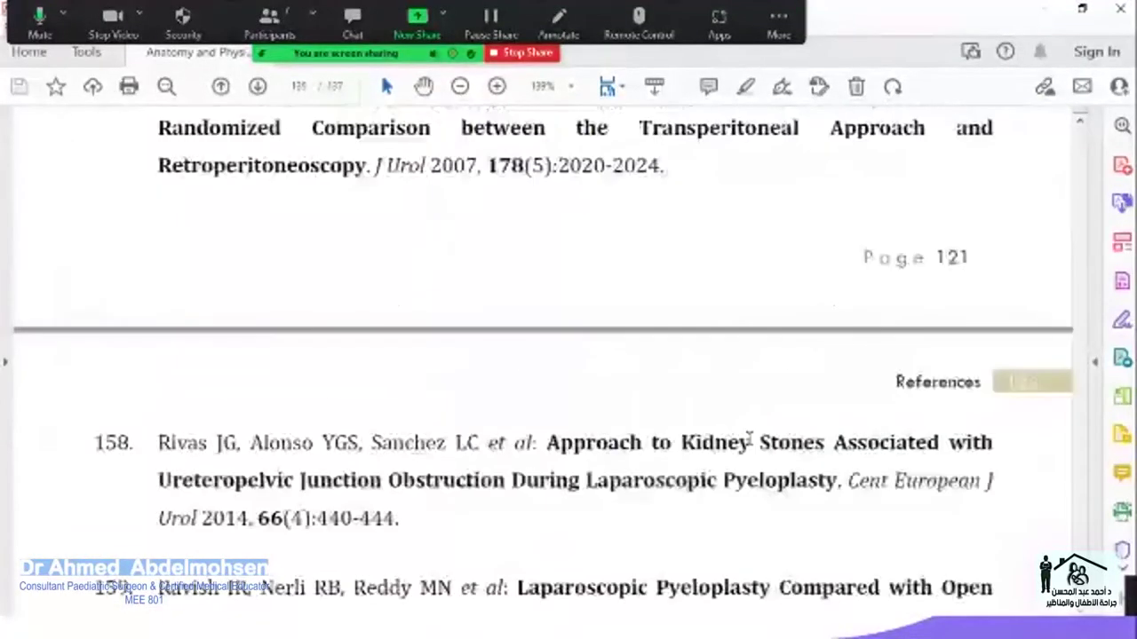
pyautogui.scroll(-5, 749, 439)
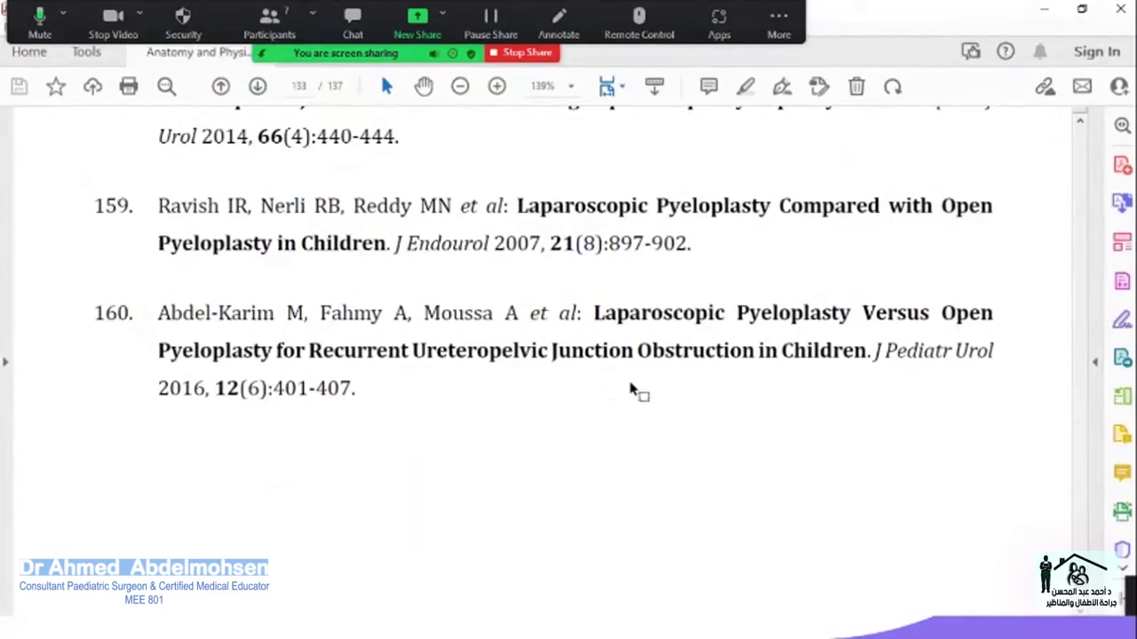
# - Switch from the PDF to the blank Word document and on to the ScienceDirect results for pyeloplasty in children
pyautogui.hotkey('alt', 'Tab')
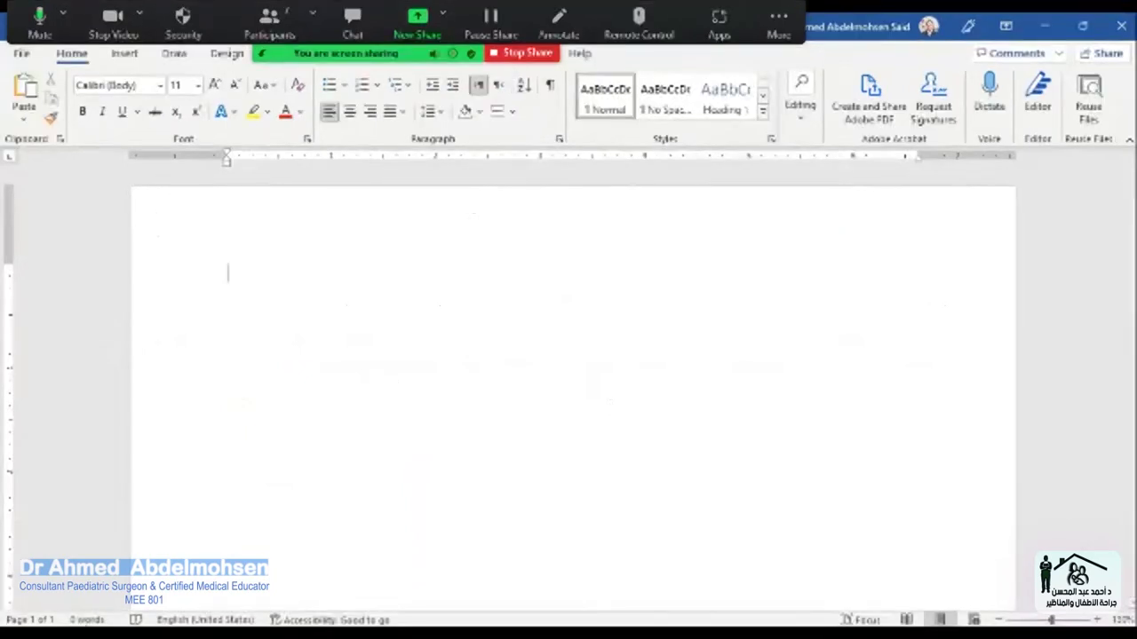
pyautogui.hotkey('alt', 'Tab')
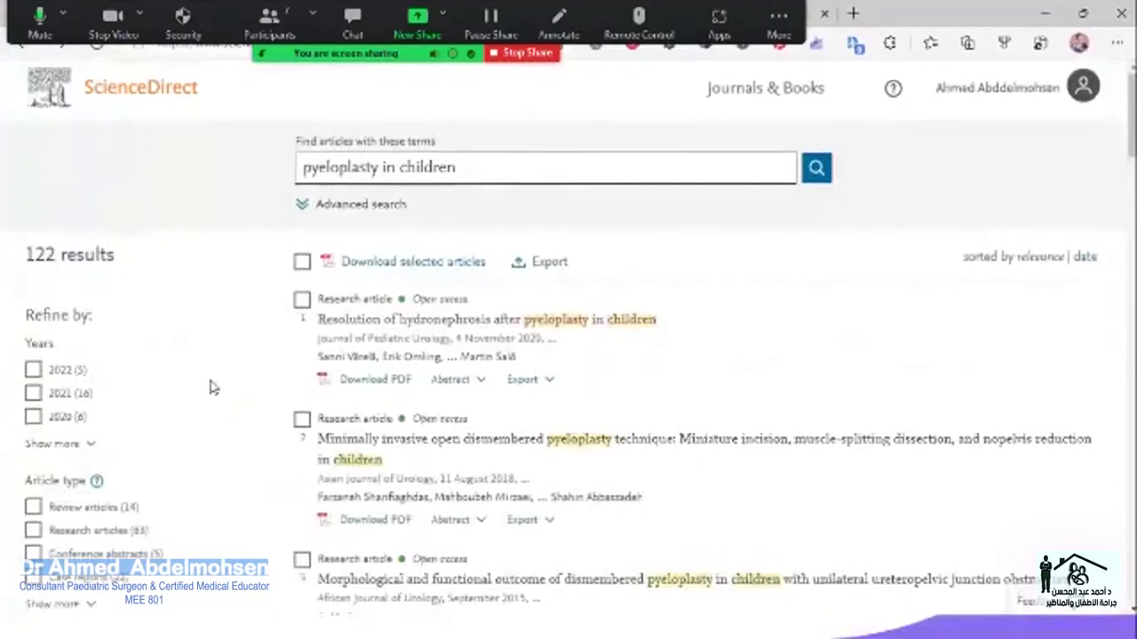
pyautogui.scroll(-8, 214, 386)
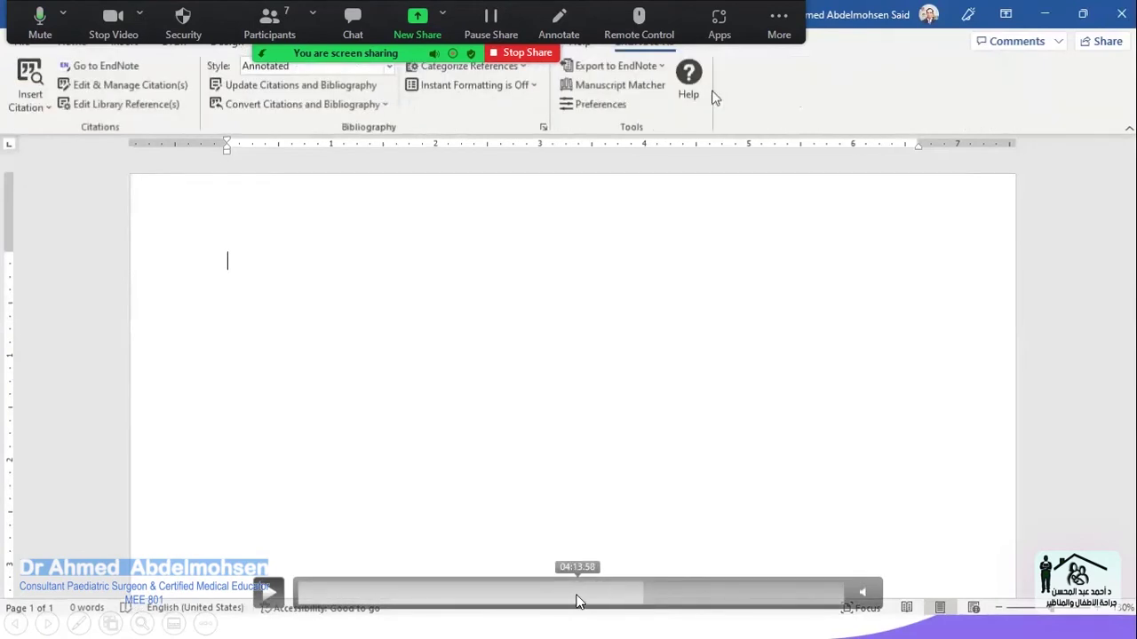
# - Seek the embedded training video to the EndNote X9.2 installation and watch from there
pyautogui.click(575, 601)
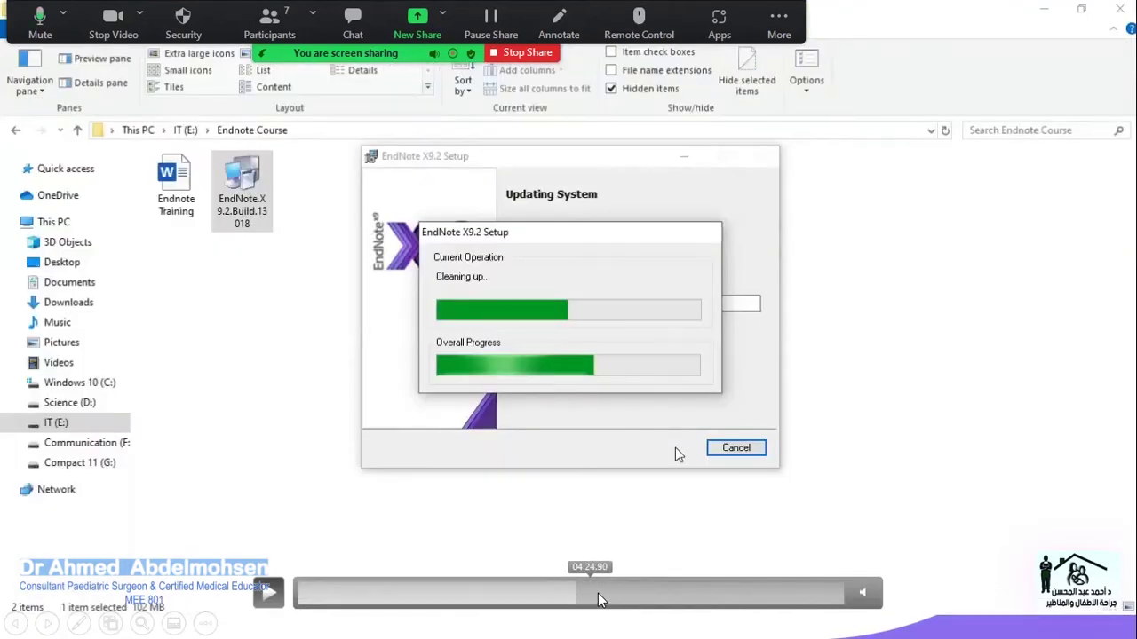
pyautogui.click(597, 600)
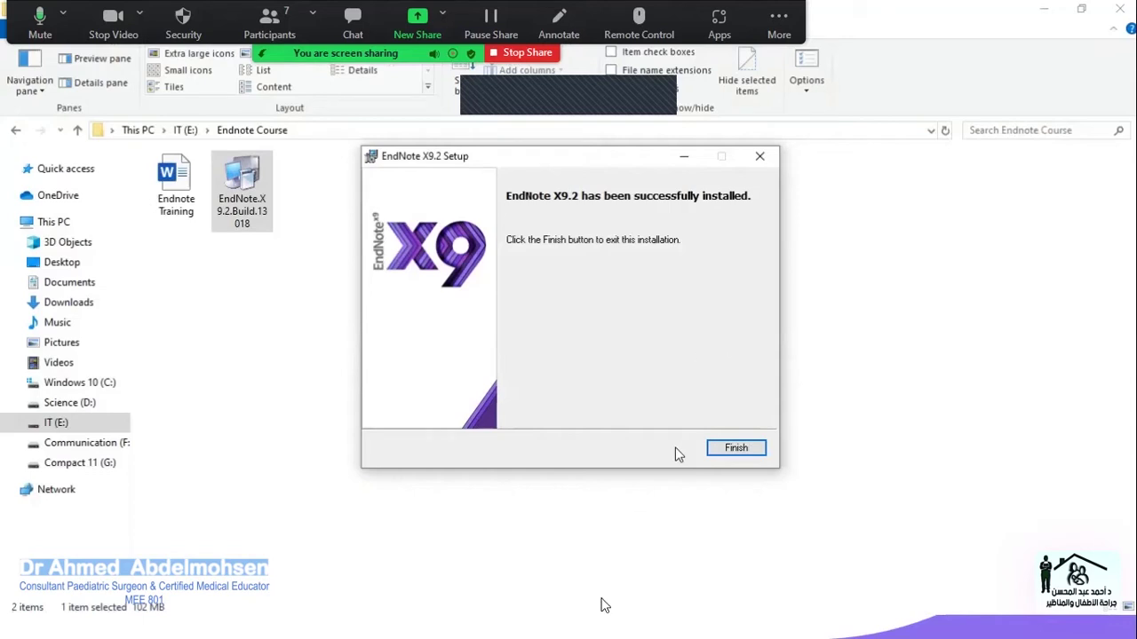
pyautogui.moveTo(658, 622)
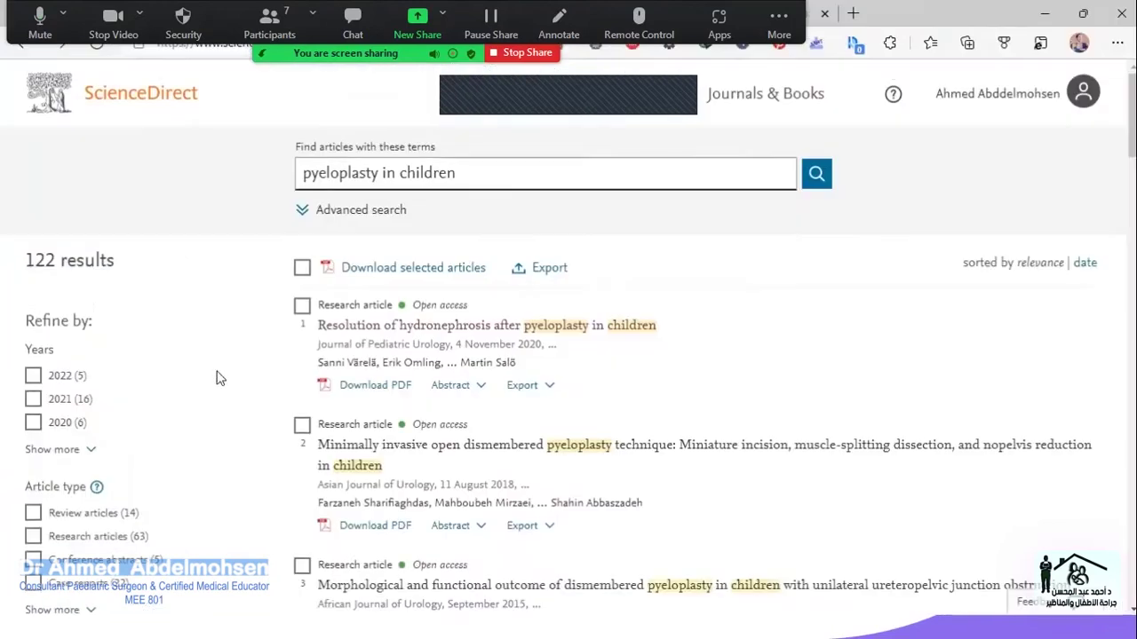
pyautogui.scroll(-5, 213, 382)
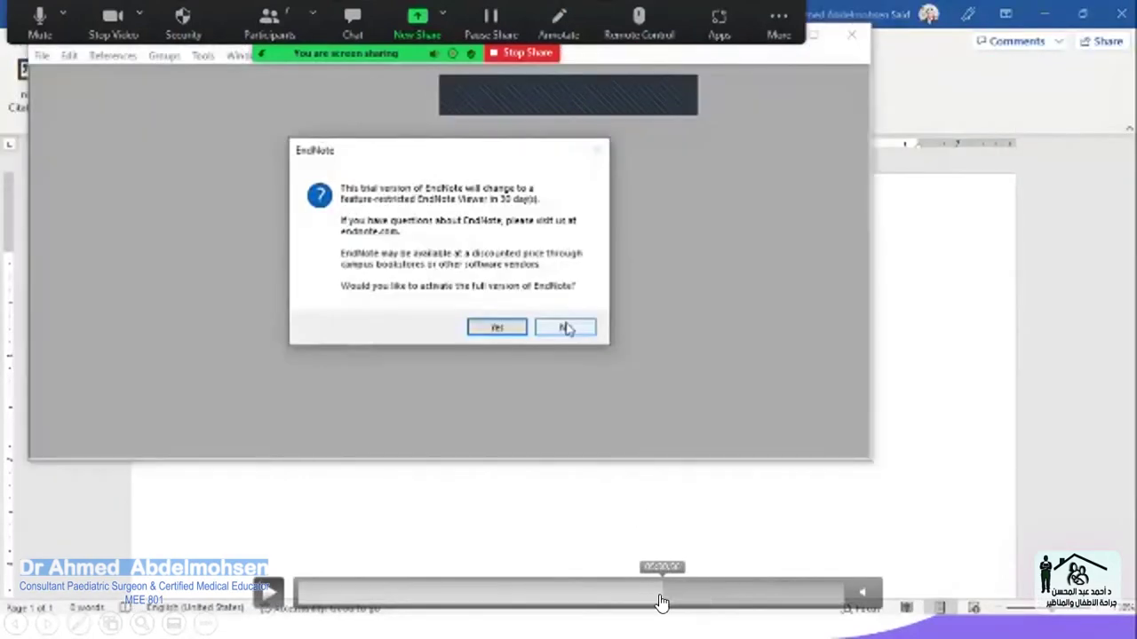
# - Seek the embedded video back to where the Endnote Training document opens in Word
pyautogui.click(649, 596)
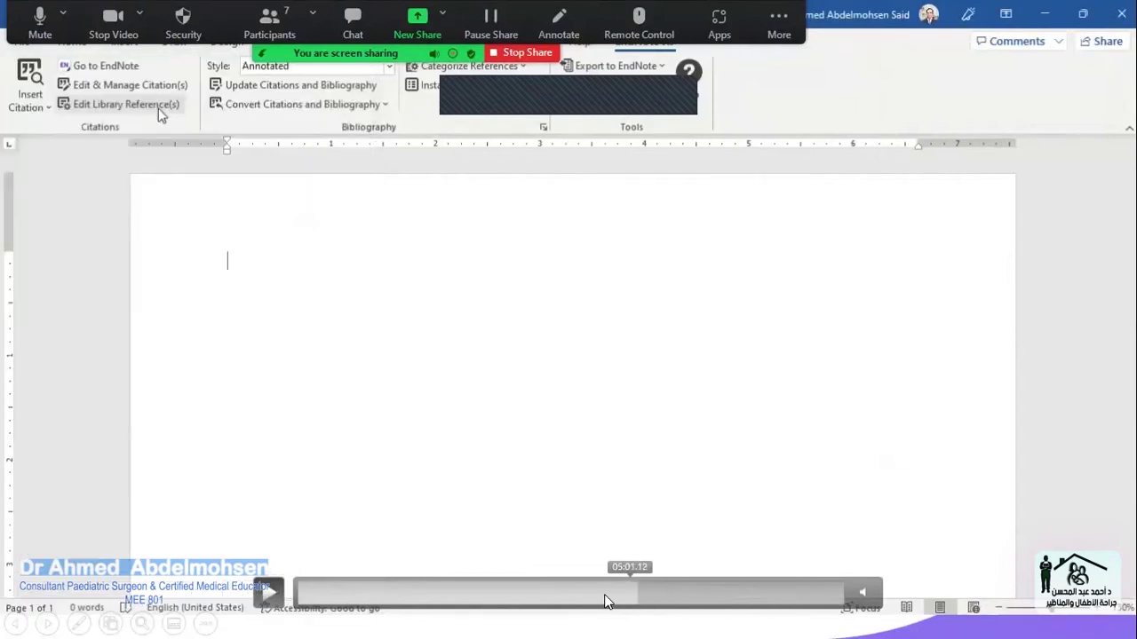
pyautogui.click(601, 601)
pyautogui.click(614, 593)
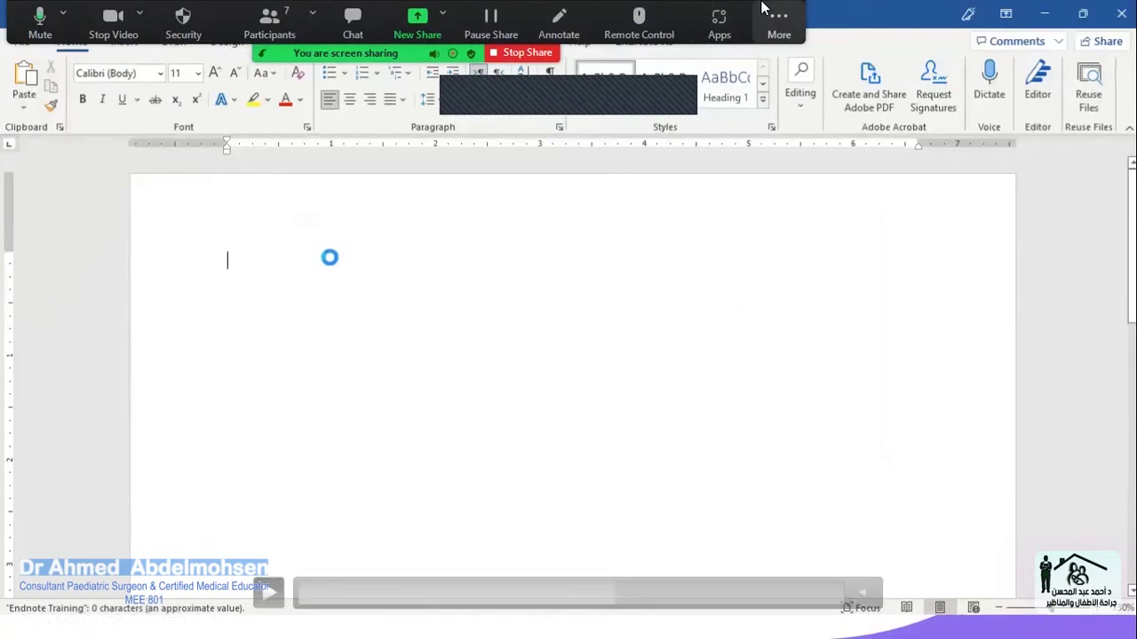
# - Move the meeting toolbar off the Word ribbon and resume the embedded video at the EndNote X9 commands
pyautogui.moveTo(777, 7); pyautogui.dragTo(895, 238)
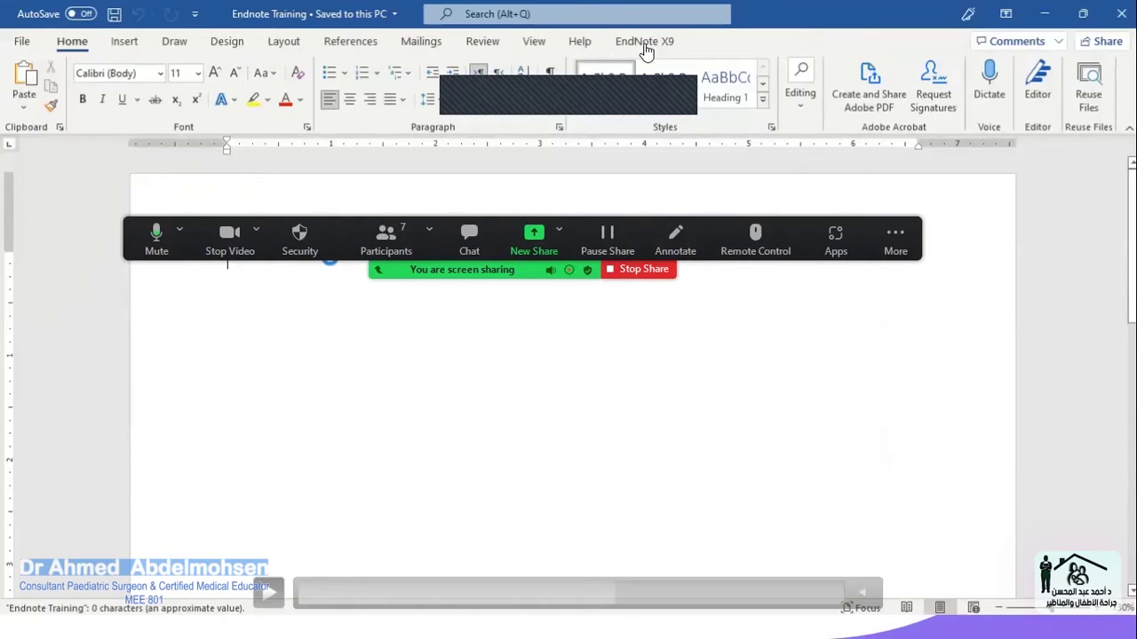
pyautogui.click(268, 592)
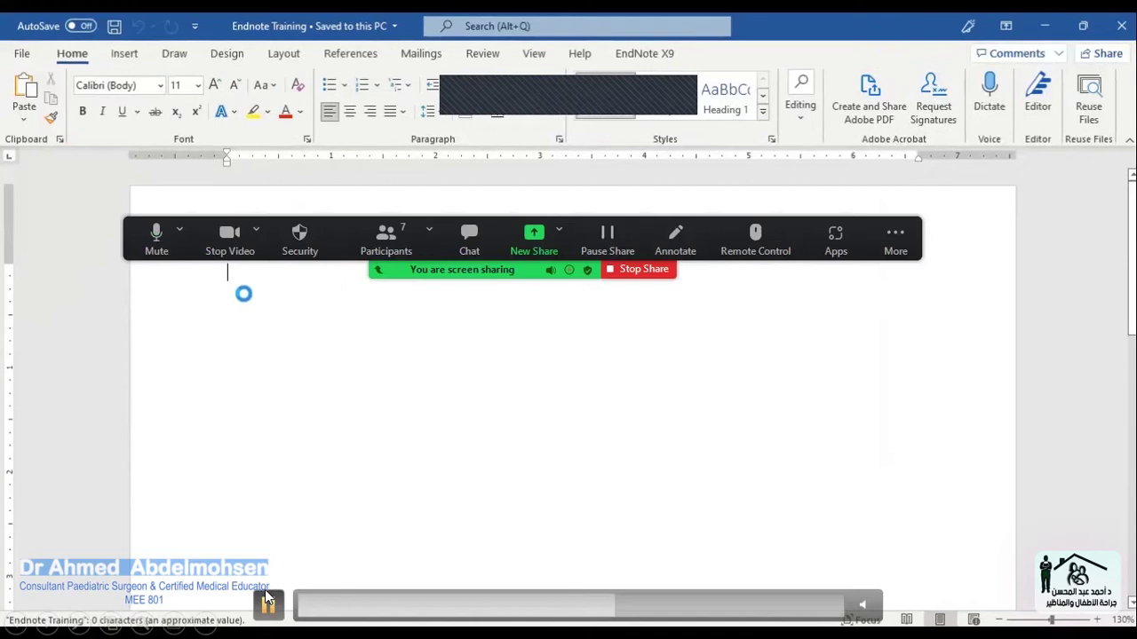
pyautogui.click(641, 611)
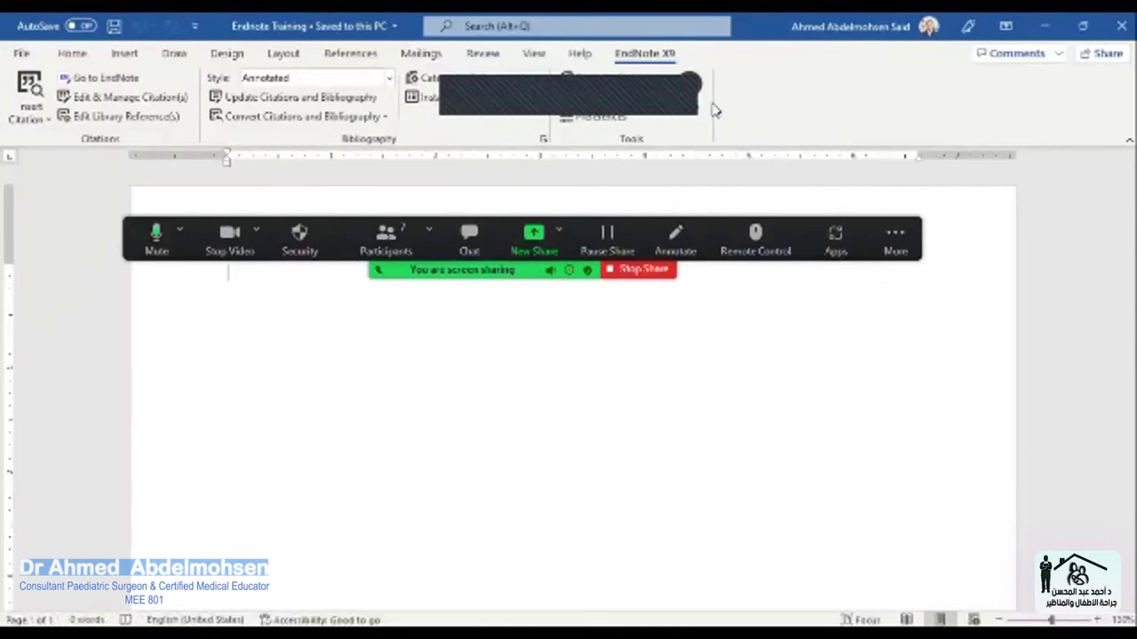
pyautogui.moveTo(497, 602)
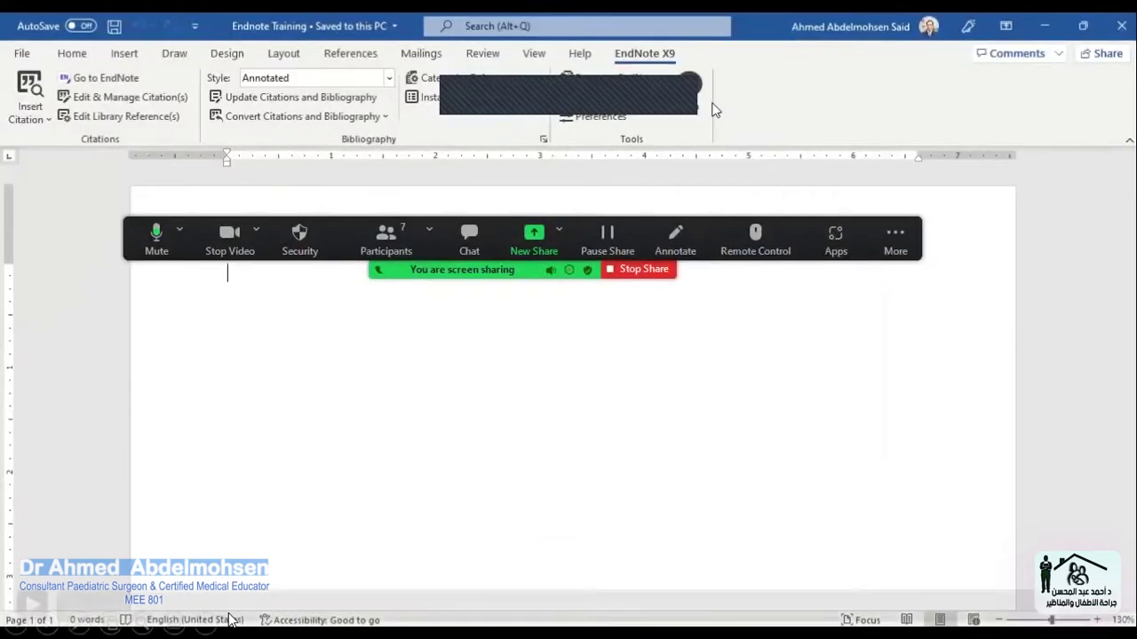
pyautogui.click(269, 604)
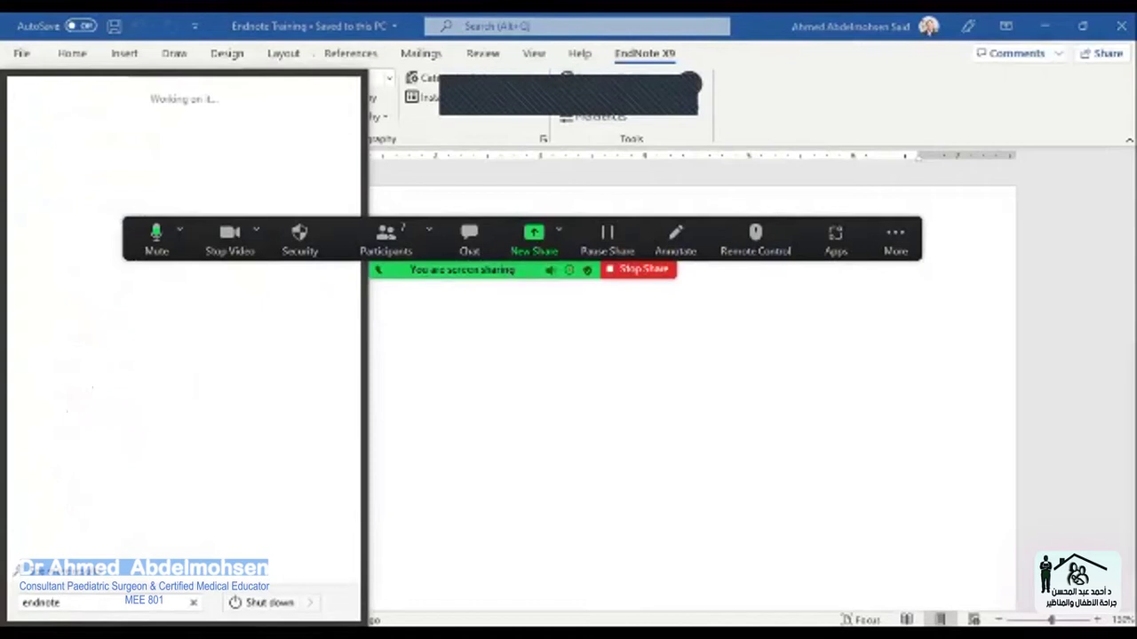
# - Seek the embedded video around the creation of the new EndNote reference library
pyautogui.click(750, 603)
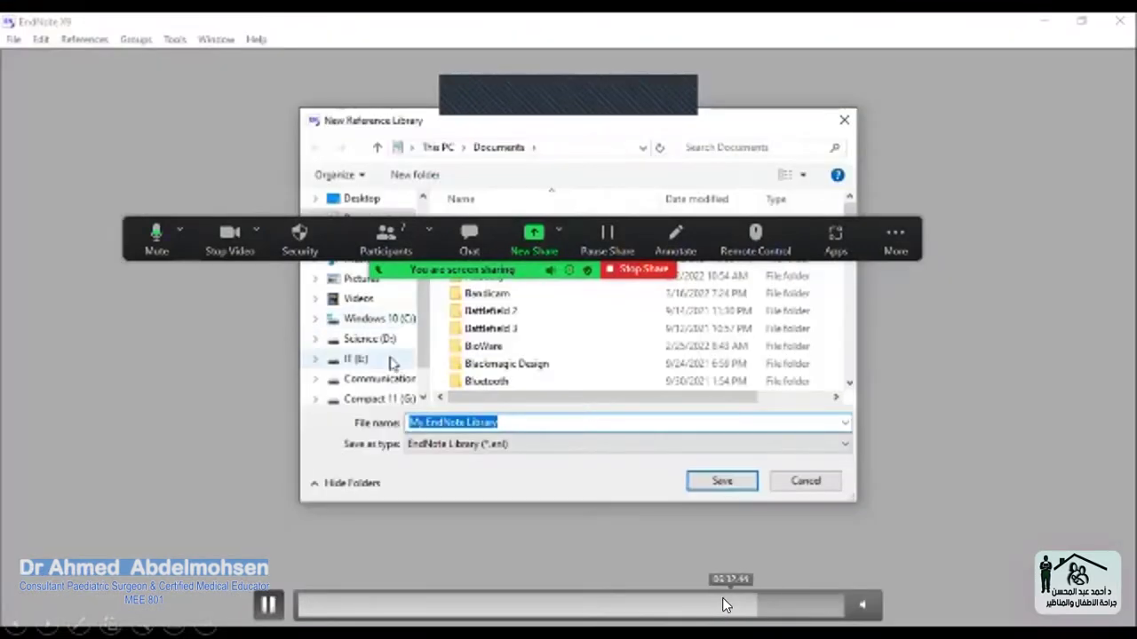
pyautogui.click(719, 598)
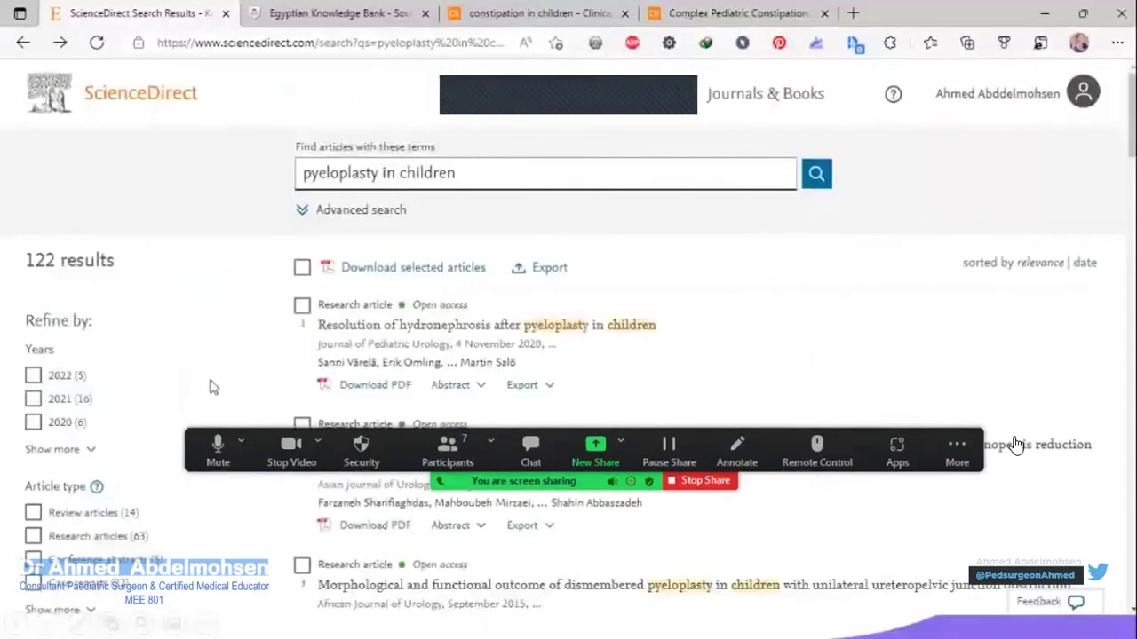
# - Look through the open-access ScienceDirect results and open the article "Resolution of hydronephrosis after pyeloplasty in children"
pyautogui.scroll(-8, 213, 386)
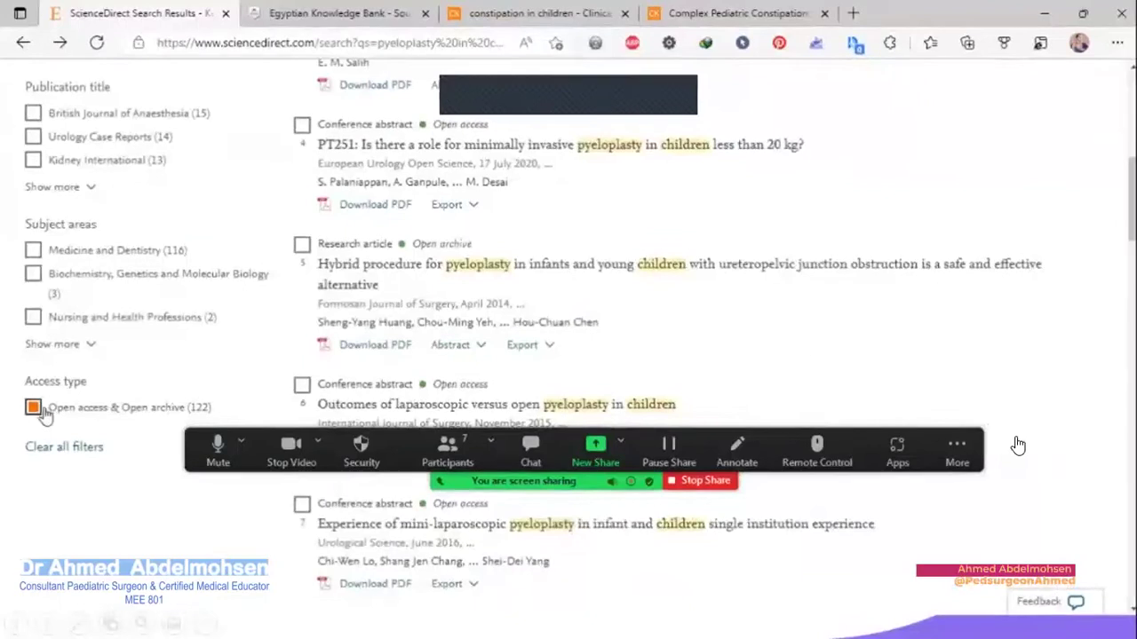
pyautogui.scroll(10, 532, 288)
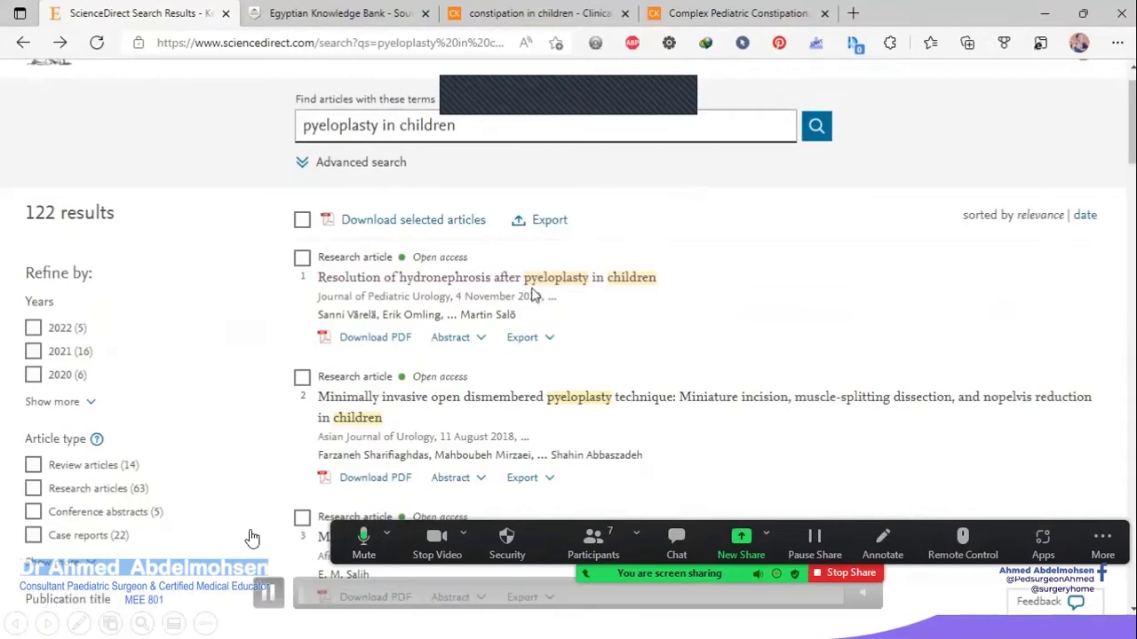
pyautogui.click(389, 279)
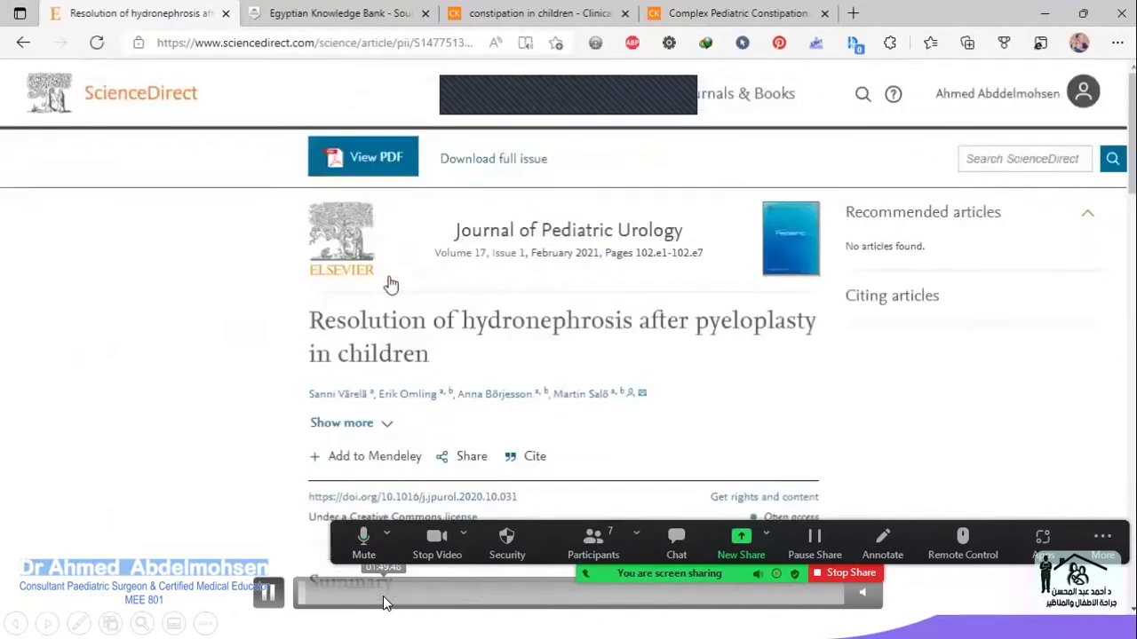
# - Review the article's summary along with its journal, title and author details
pyautogui.scroll(-4, 392, 283)
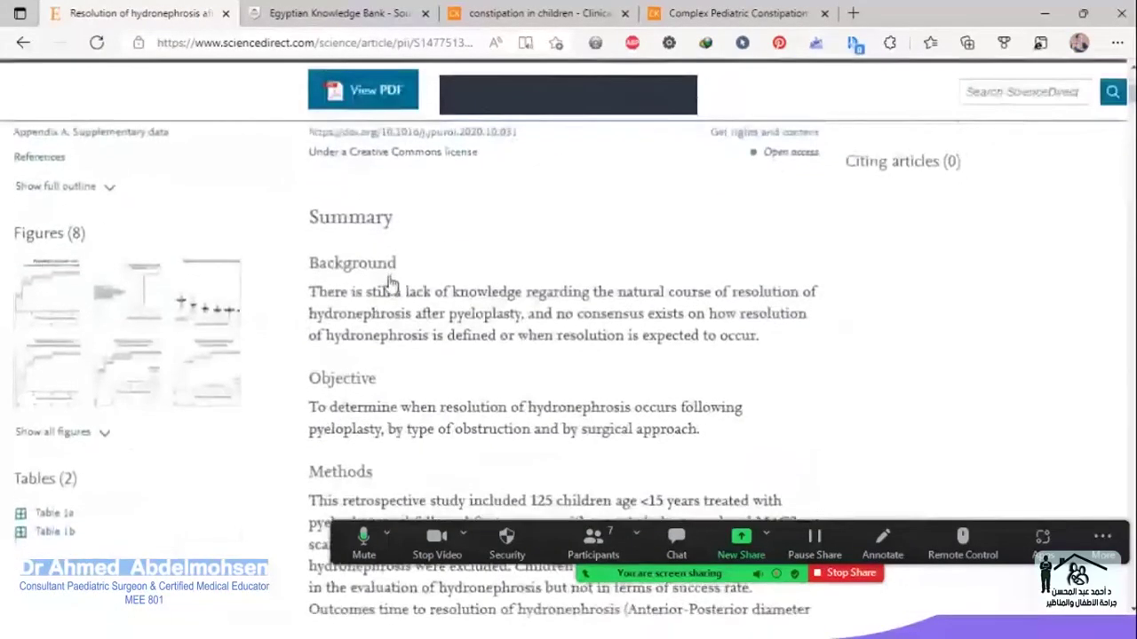
pyautogui.scroll(-2, 392, 283)
pyautogui.scroll(4, 391, 283)
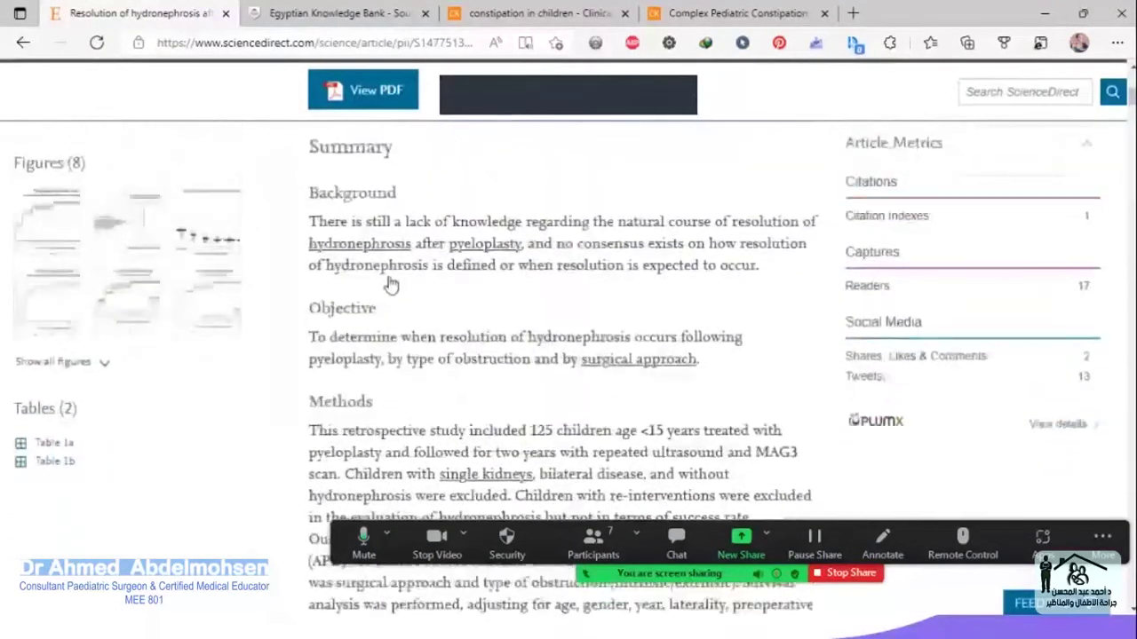
pyautogui.scroll(4, 391, 283)
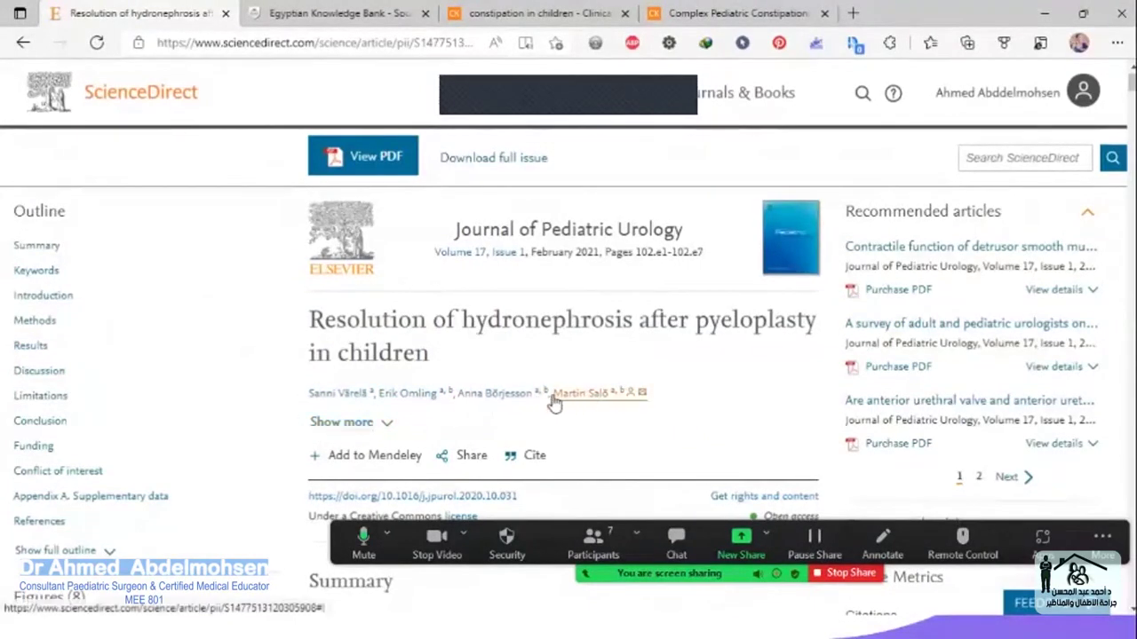
# - Highlight the article's DOI, 10.1016/j.jpurol.2020.10.031, dismiss the download pop-up and clear the selection
pyautogui.scroll(-1, 554, 403)
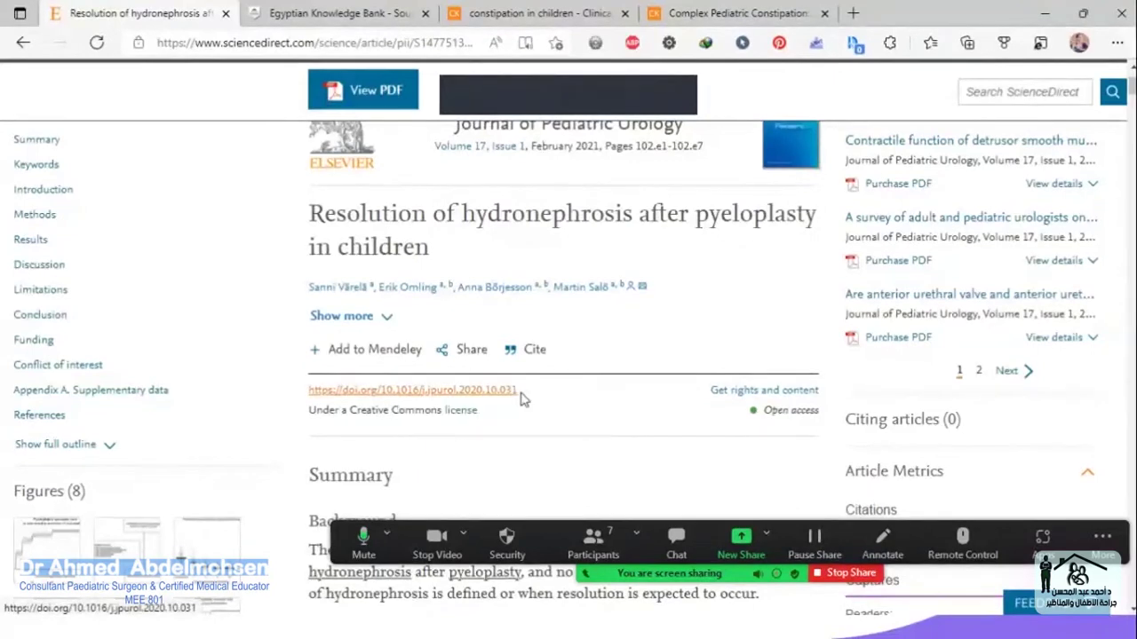
pyautogui.moveTo(528, 398); pyautogui.dragTo(384, 402)
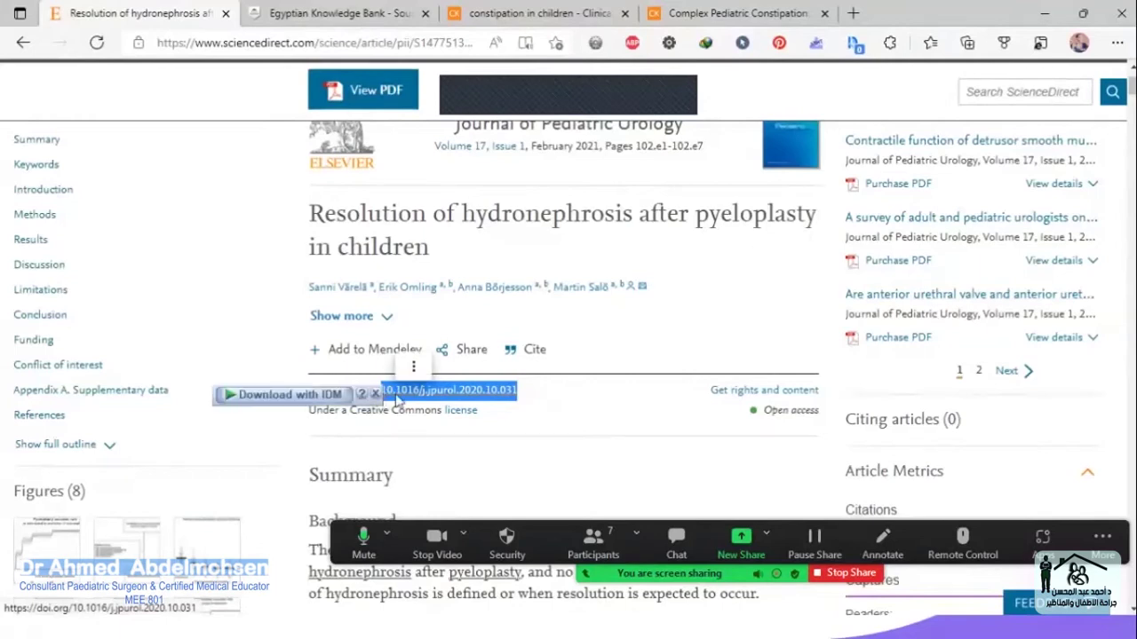
pyautogui.click(375, 394)
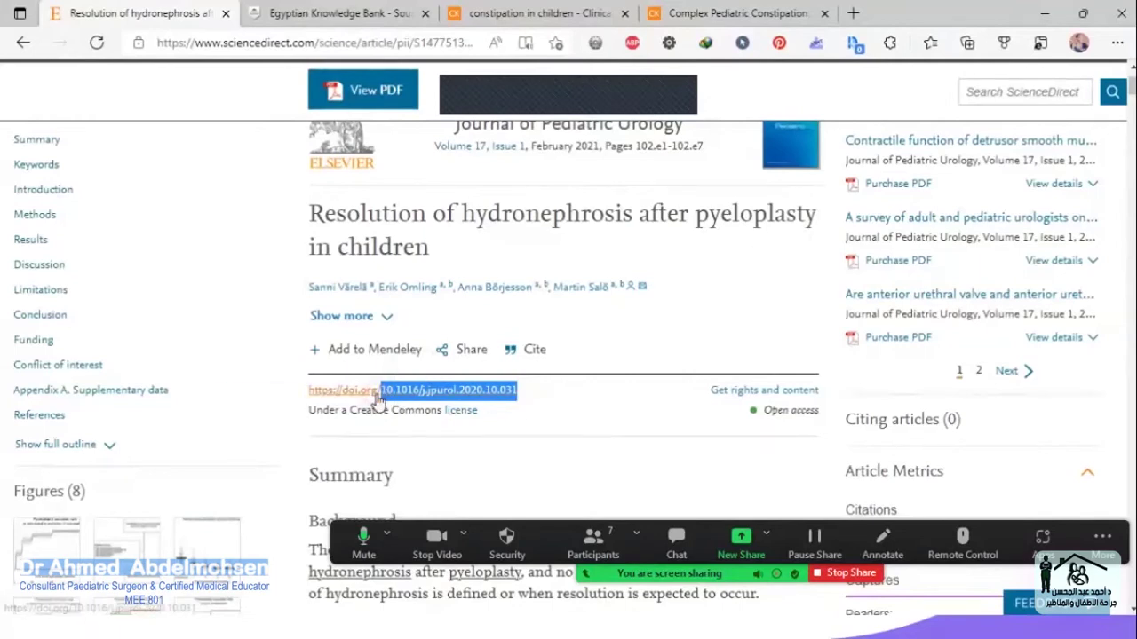
pyautogui.click(575, 412)
# - Examine the full article from its summary, introduction and methods down to the References list
pyautogui.scroll(-3, 574, 412)
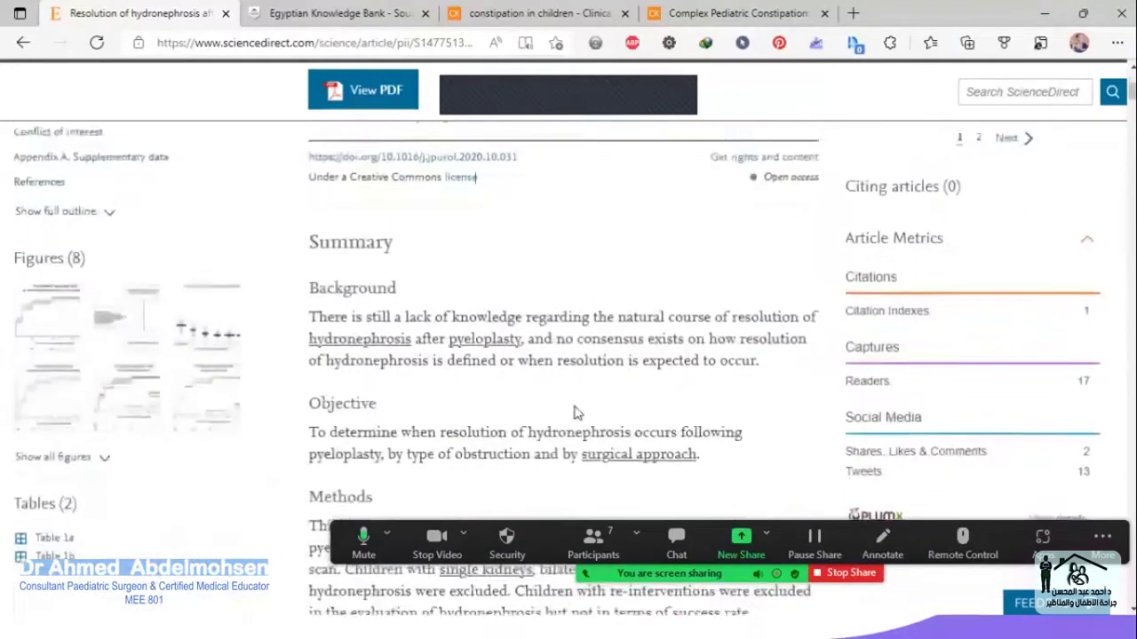
pyautogui.scroll(-2, 574, 412)
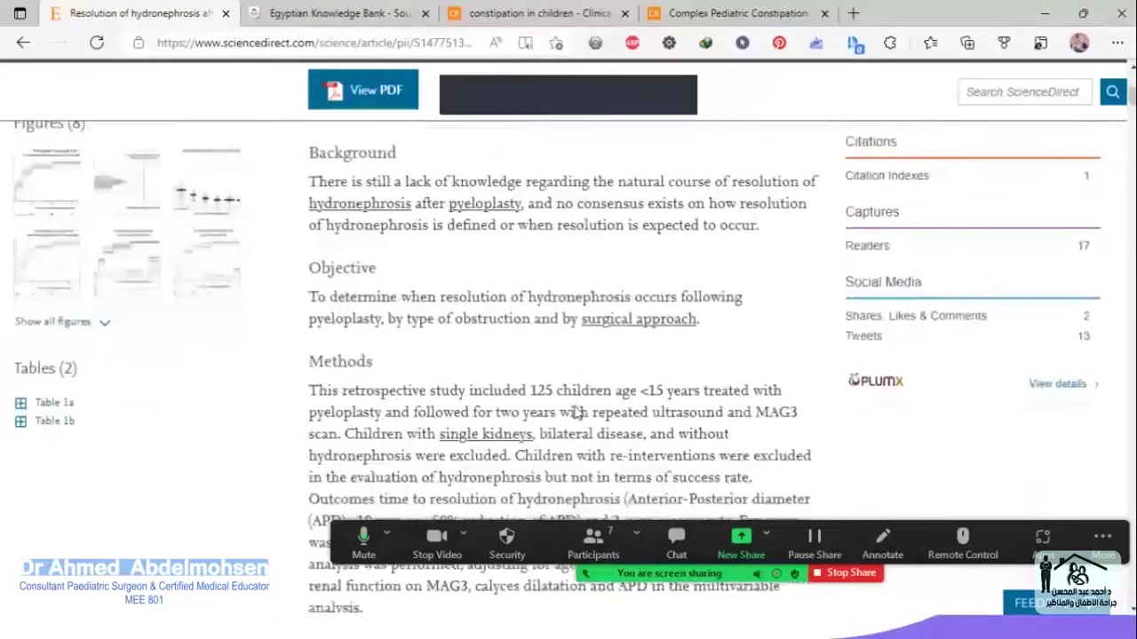
pyautogui.scroll(-20, 574, 412)
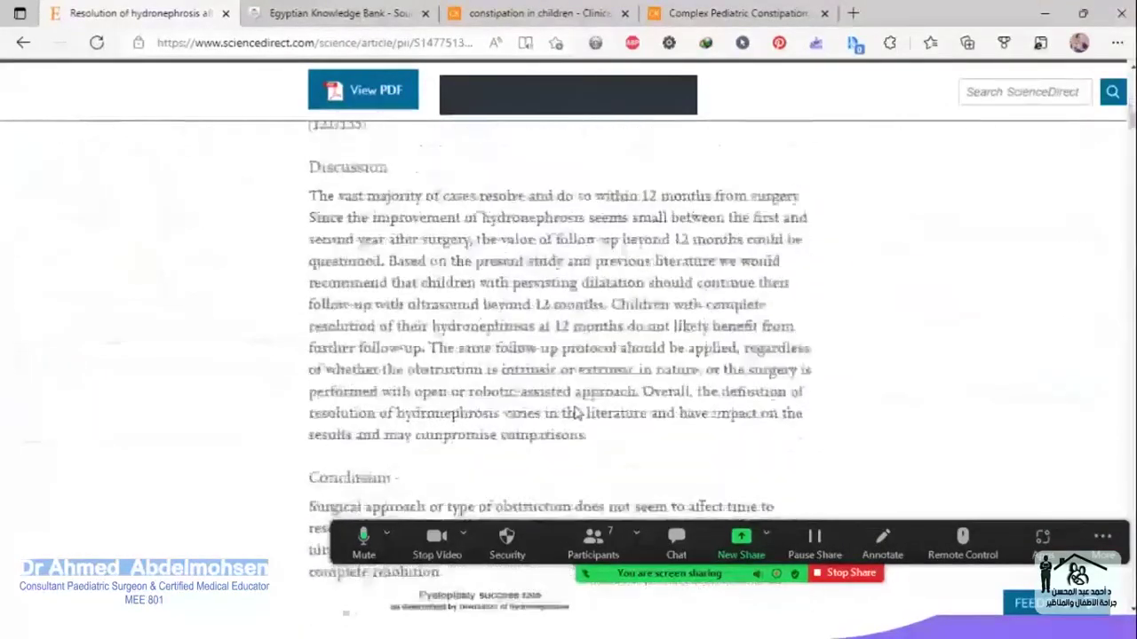
pyautogui.scroll(-5, 575, 412)
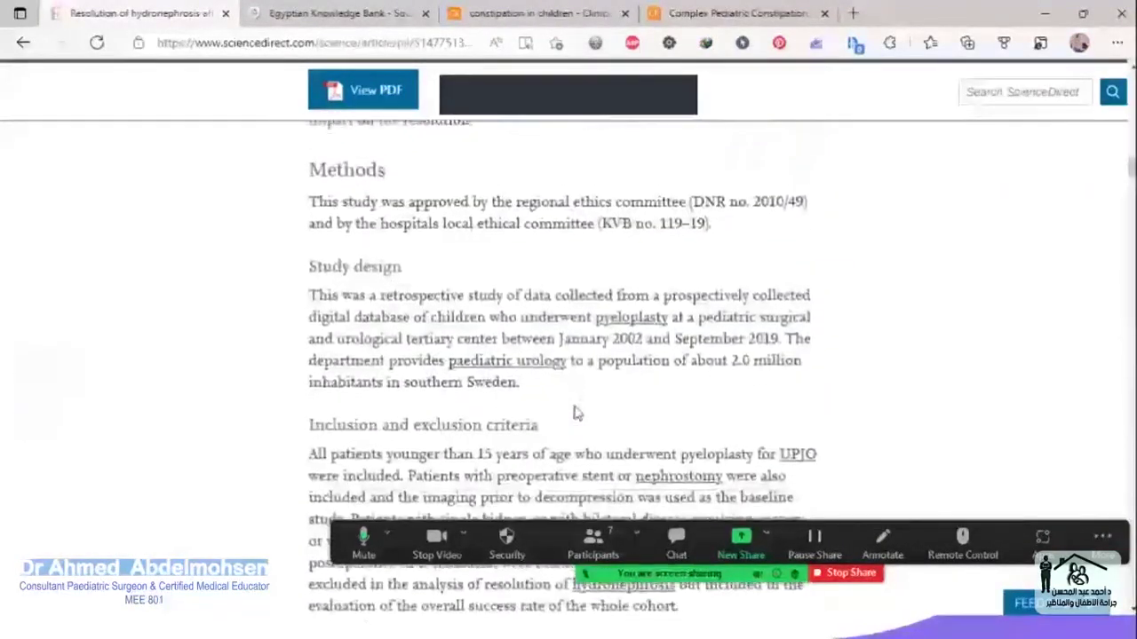
pyautogui.scroll(8, 574, 412)
pyautogui.scroll(-5, 574, 412)
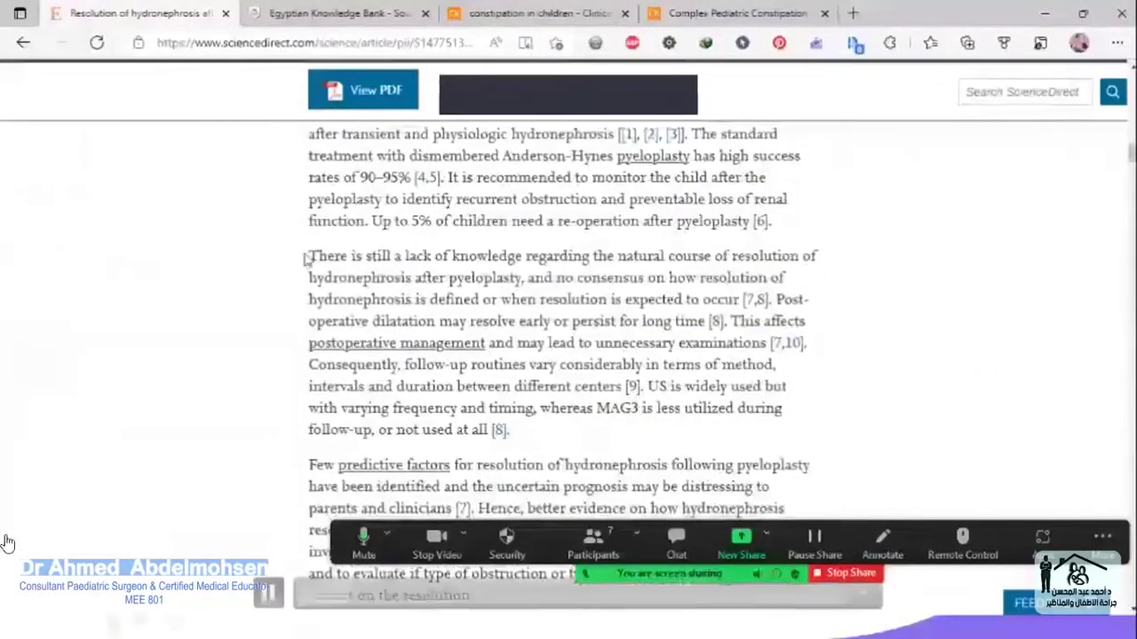
pyautogui.scroll(3, 334, 277)
pyautogui.scroll(-3, 334, 278)
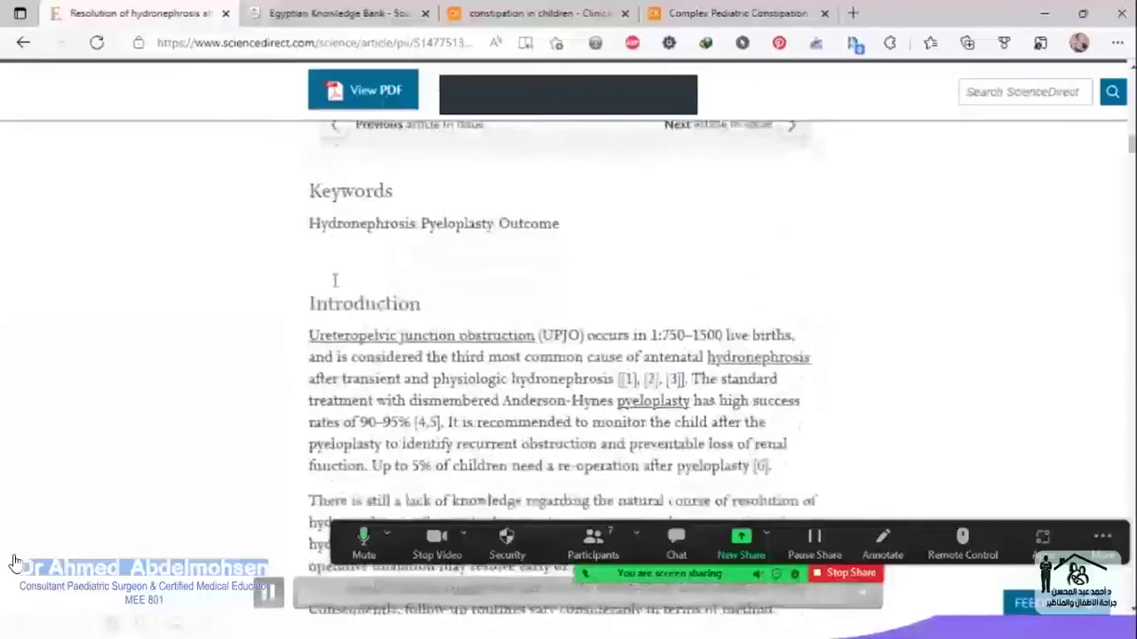
pyautogui.scroll(-20, 335, 278)
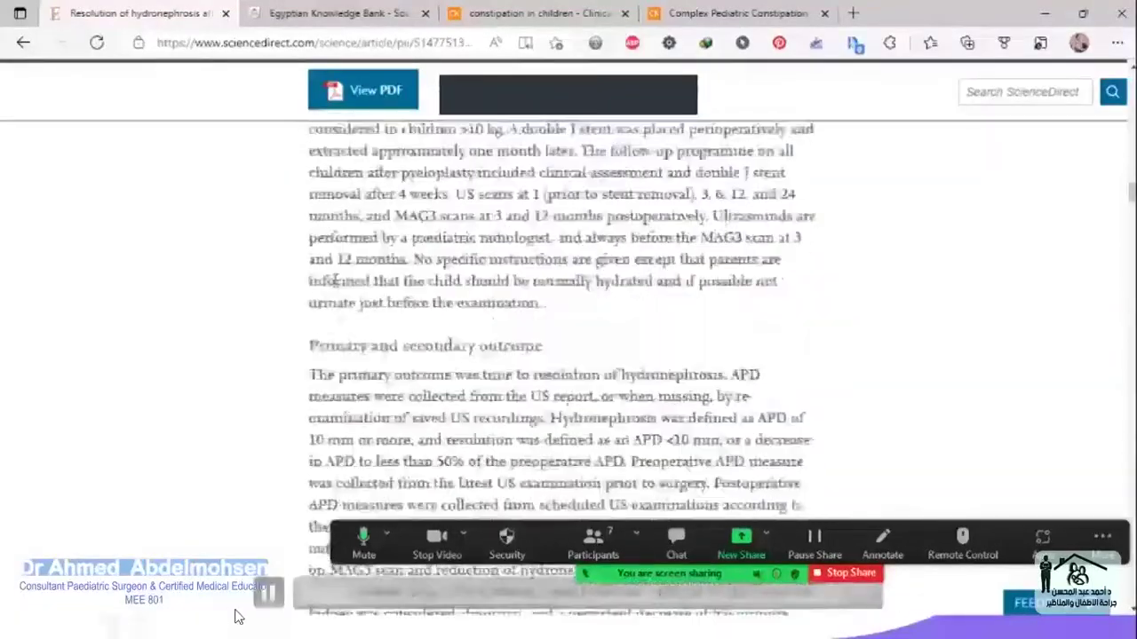
pyautogui.scroll(-12, 335, 278)
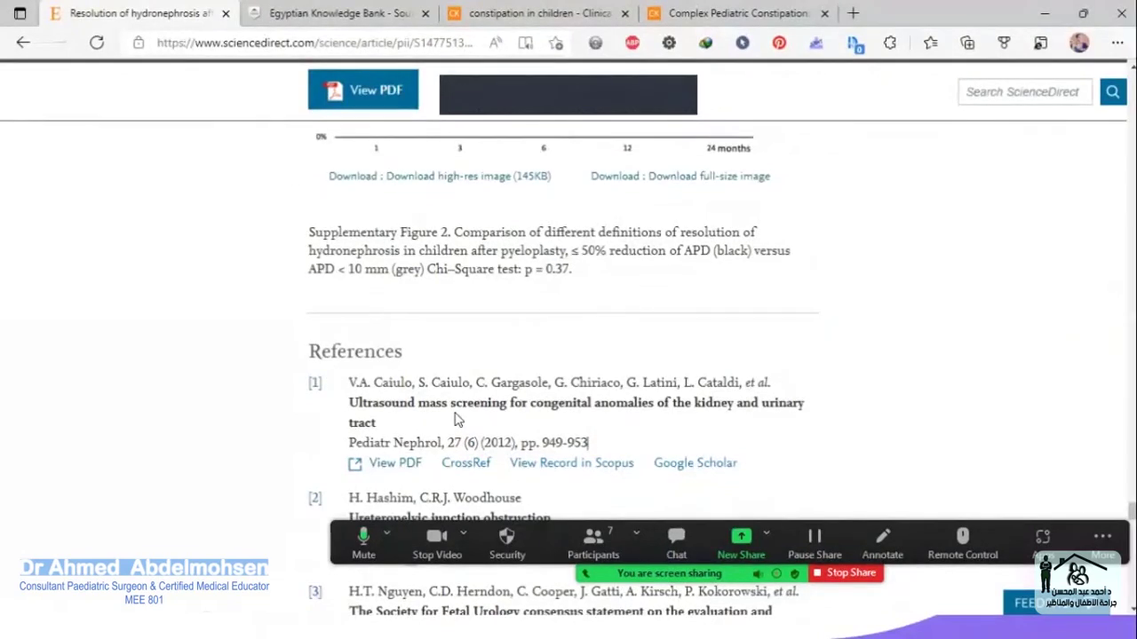
pyautogui.moveTo(401, 595)
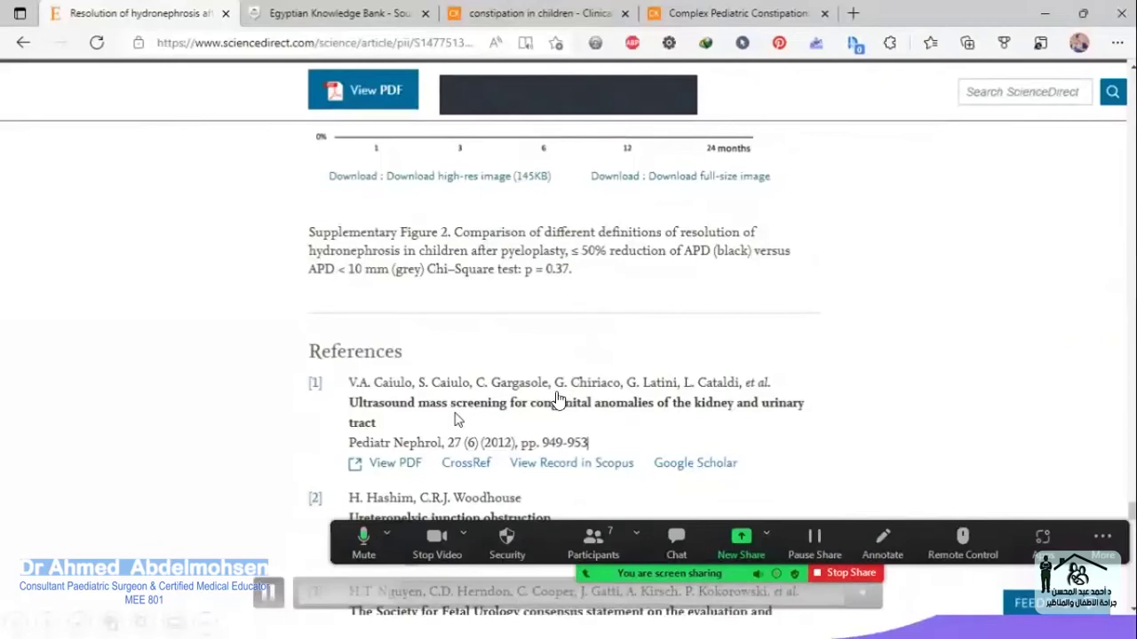
pyautogui.click(437, 597)
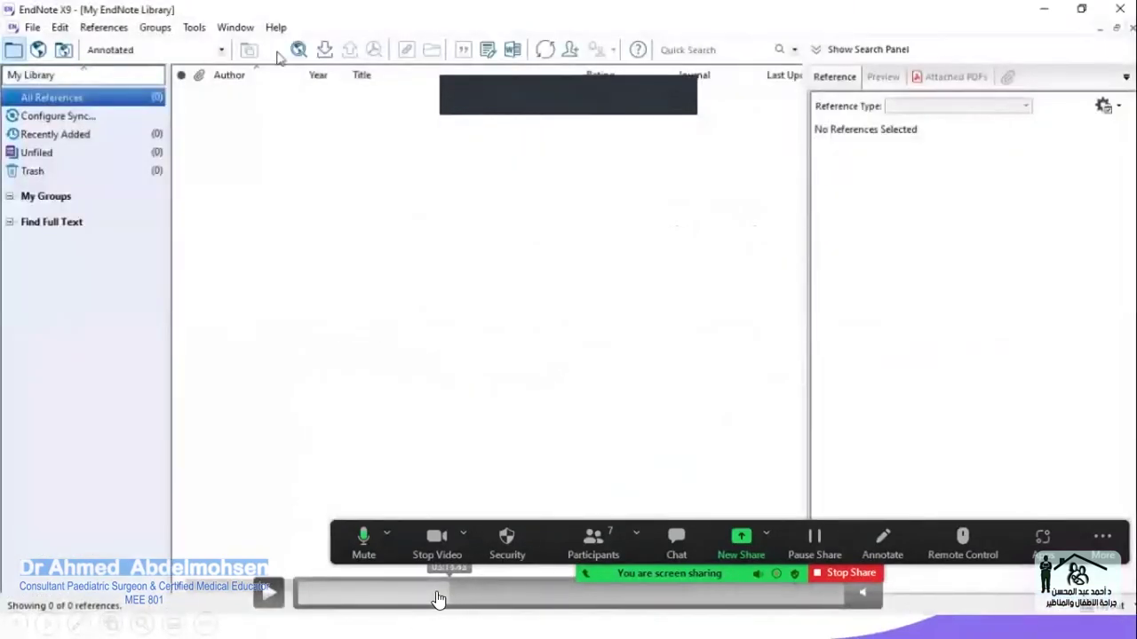
pyautogui.click(426, 595)
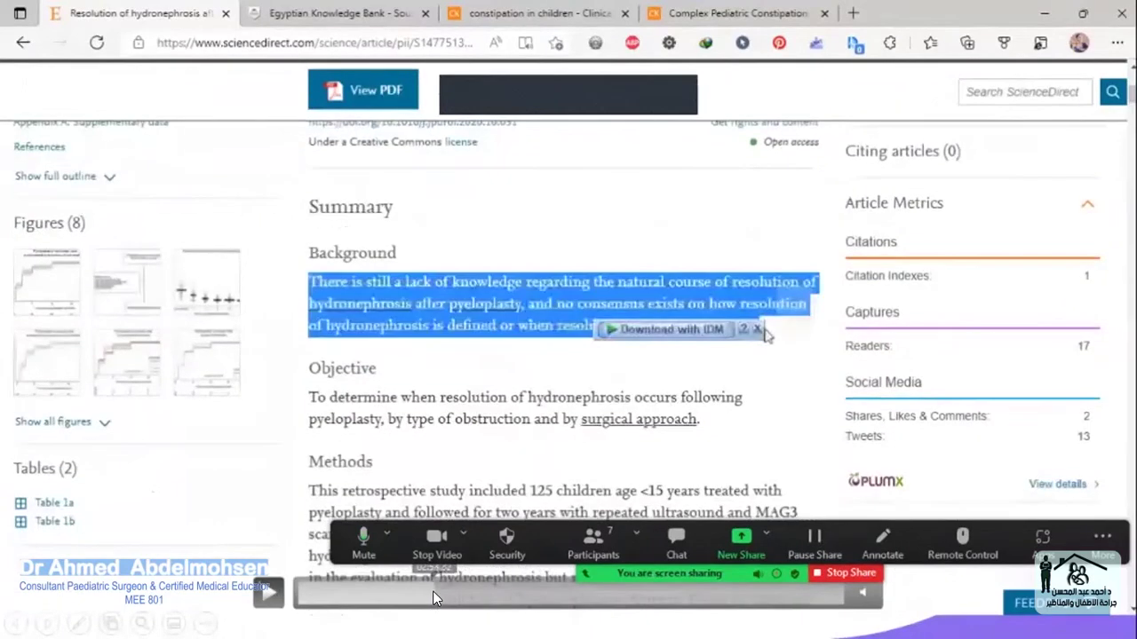
pyautogui.click(432, 590)
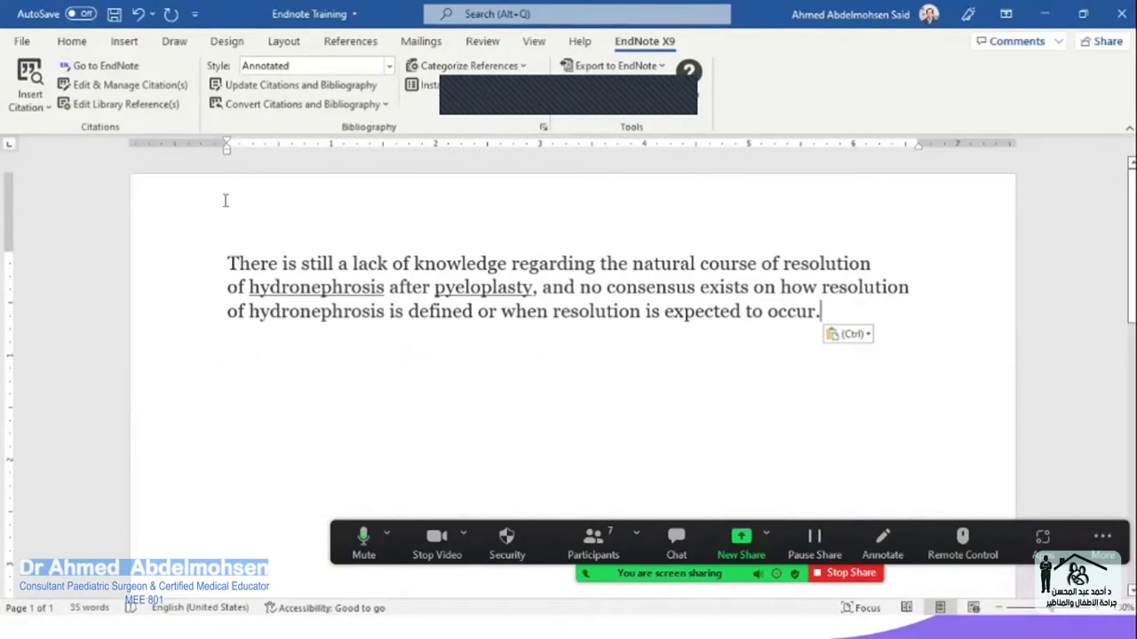
# - Switch from Word to EndNote and start a new library reference of type Journal Article
pyautogui.click(127, 70)
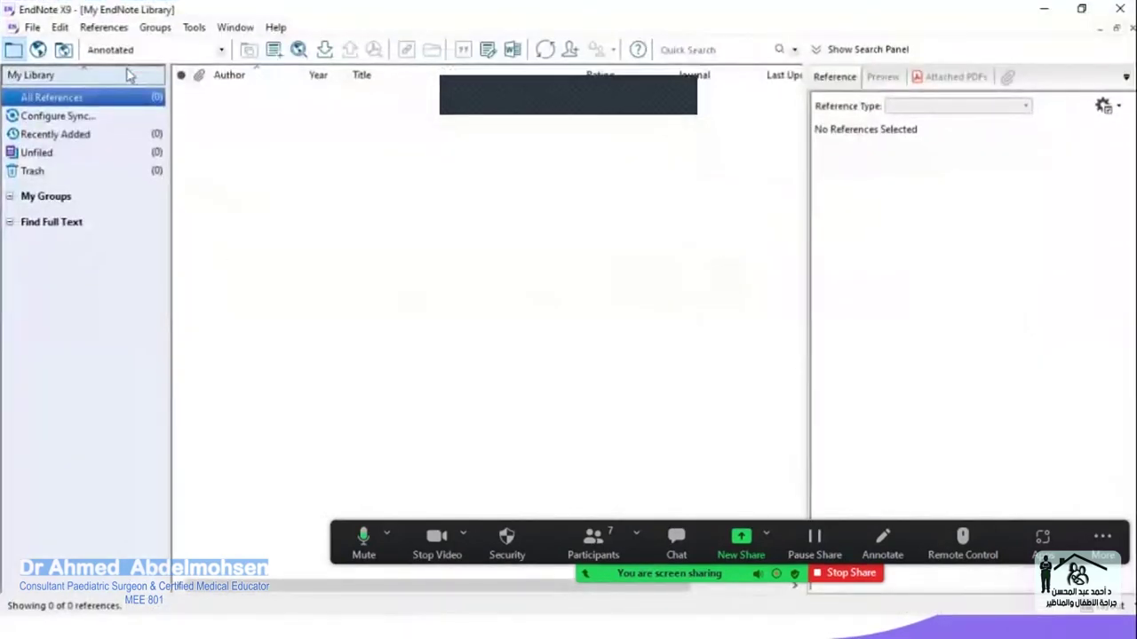
pyautogui.click(276, 52)
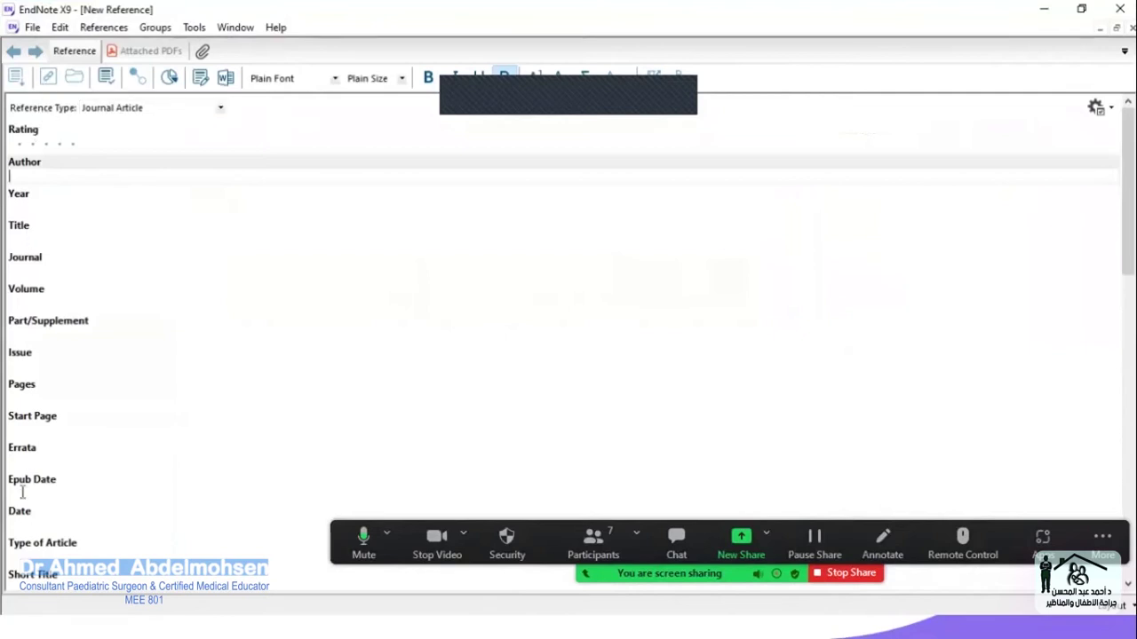
pyautogui.click(131, 110)
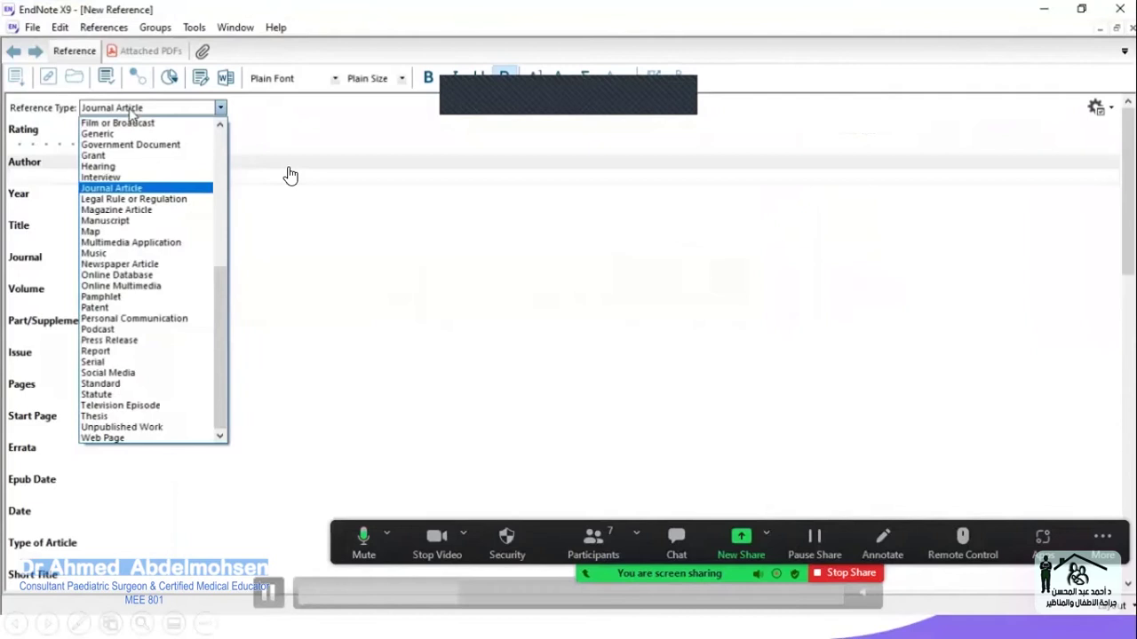
pyautogui.click(197, 189)
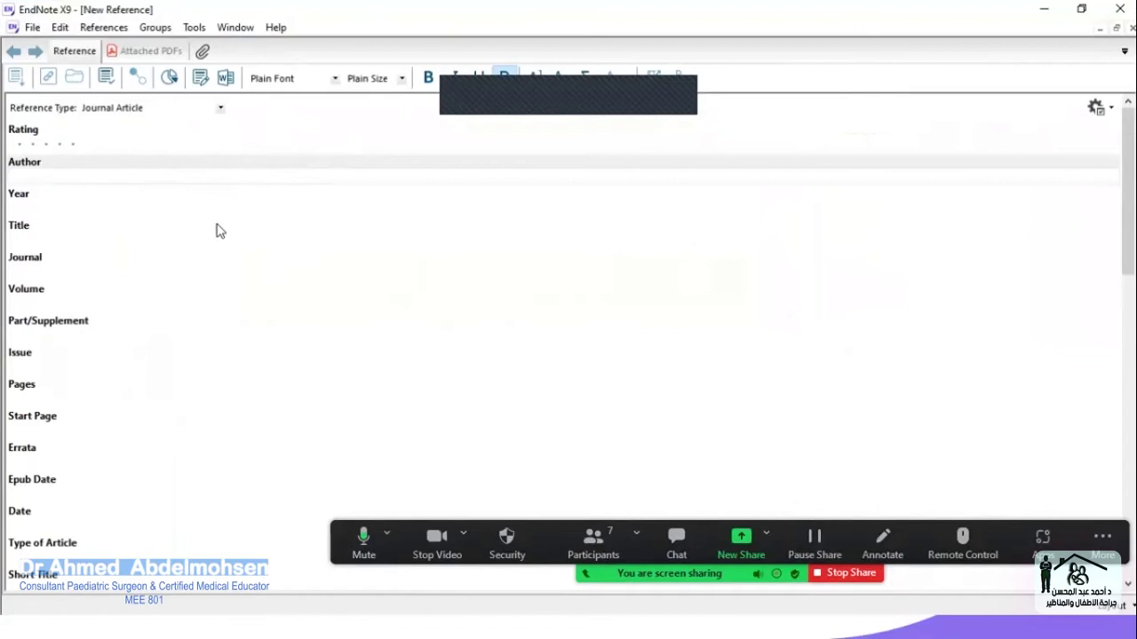
# - Copy the author names from the ScienceDirect article in the browser into the new EndNote reference's Author field
pyautogui.hotkey('alt', 'Tab')
pyautogui.hotkey('alt', 'Tab')
pyautogui.hotkey('alt', 'Tab')
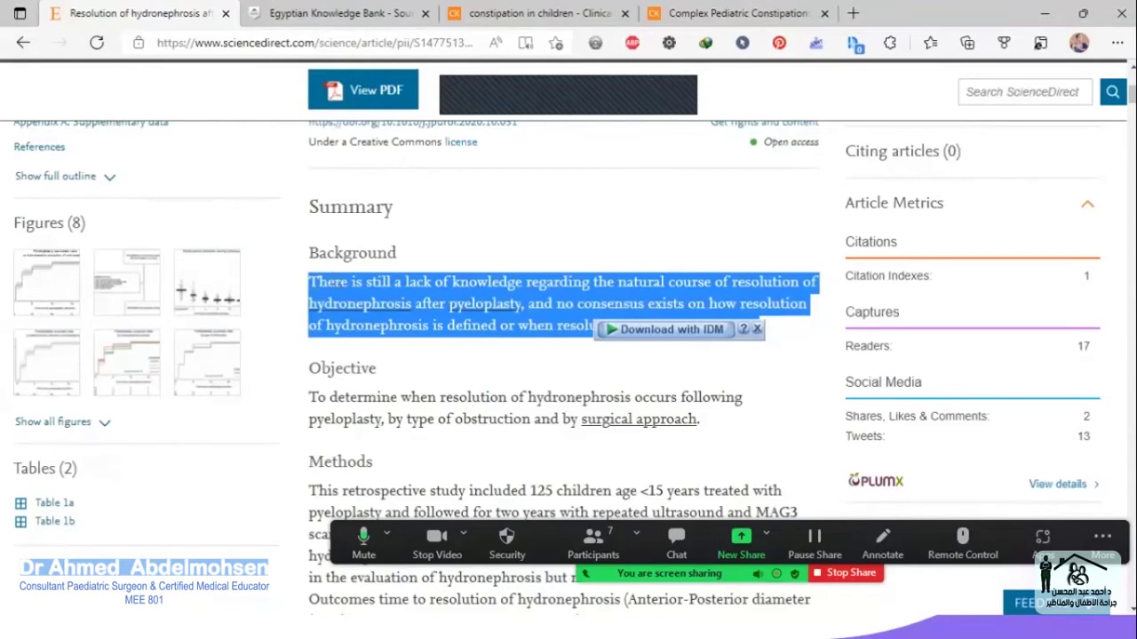
pyautogui.scroll(4, 311, 340)
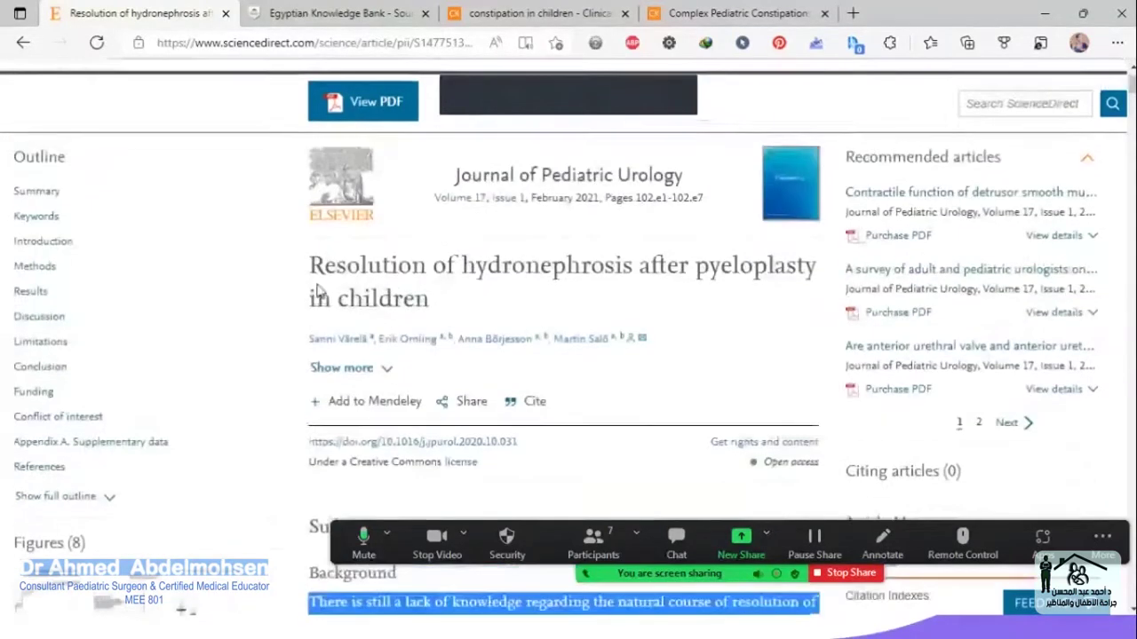
pyautogui.moveTo(303, 331); pyautogui.dragTo(610, 325)
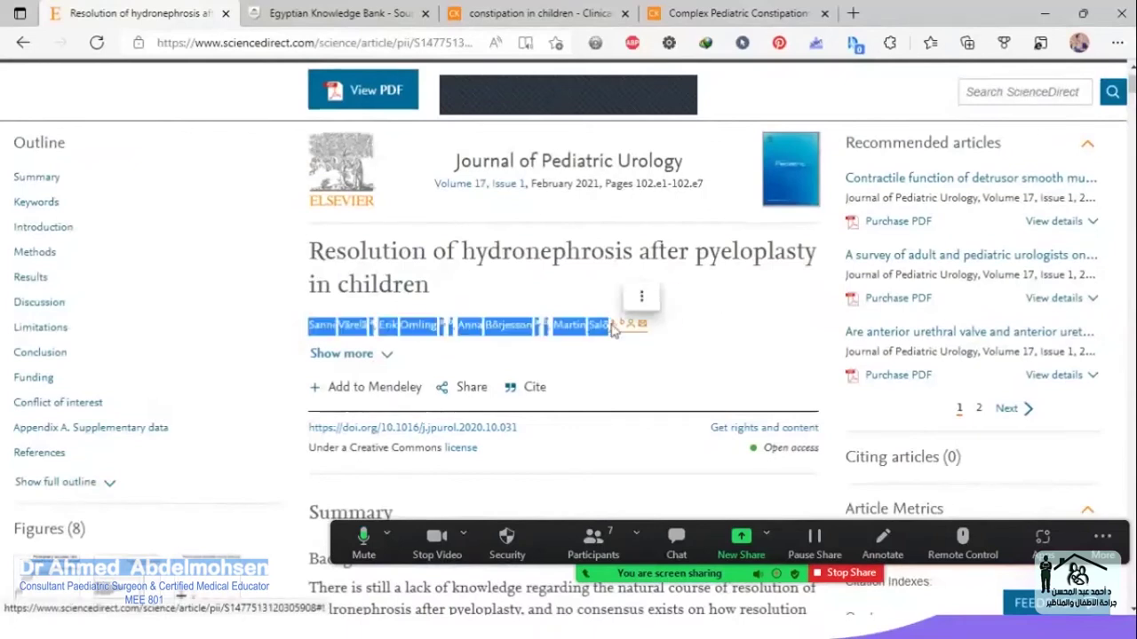
pyautogui.hotkey('alt', 'Tab')
pyautogui.hotkey('alt', 'Tab')
pyautogui.click(124, 177)
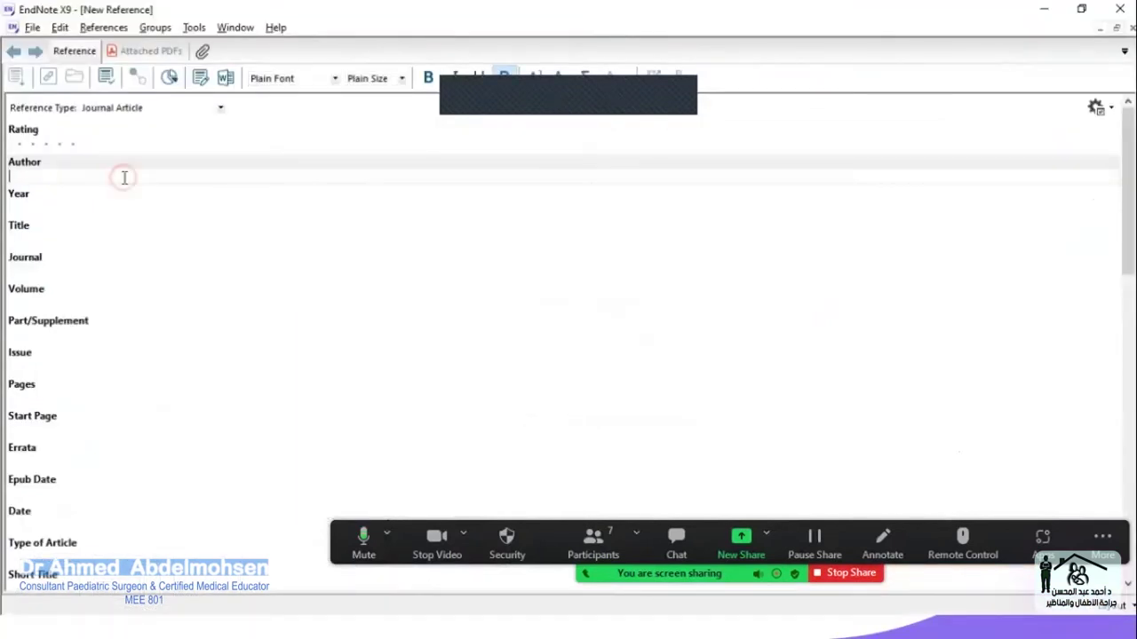
pyautogui.write('SanniVäreläaErikOmlingabAnnaBörjessonabMartinSalö')
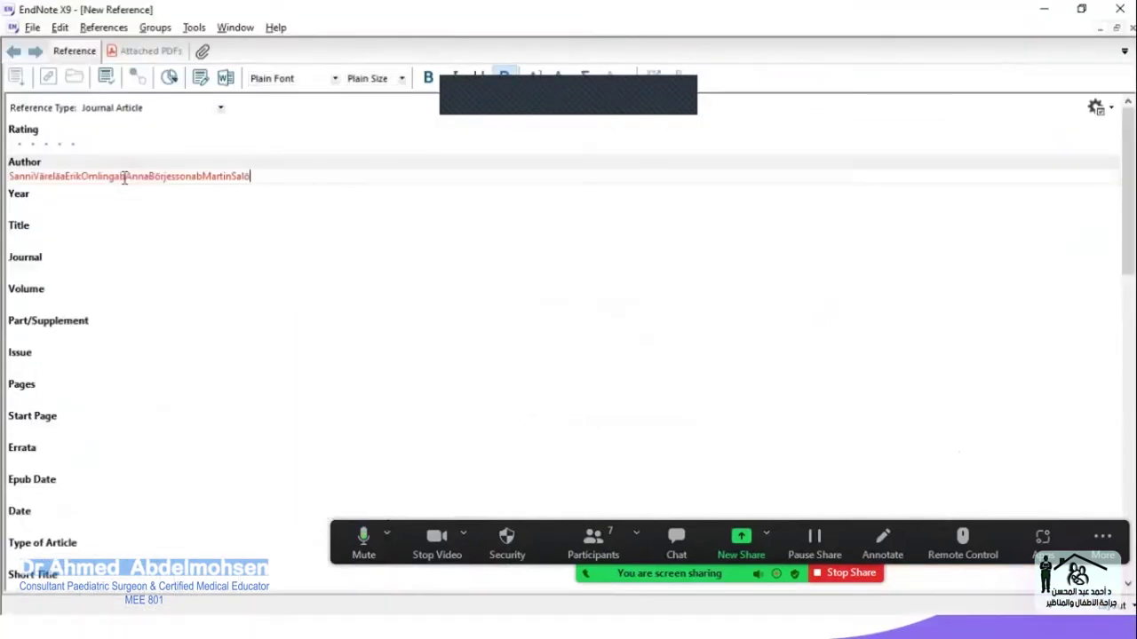
# - Put the first author on a separate line and separate the first names from the surnames of the first two authors
pyautogui.click(67, 176)
pyautogui.press('Return')
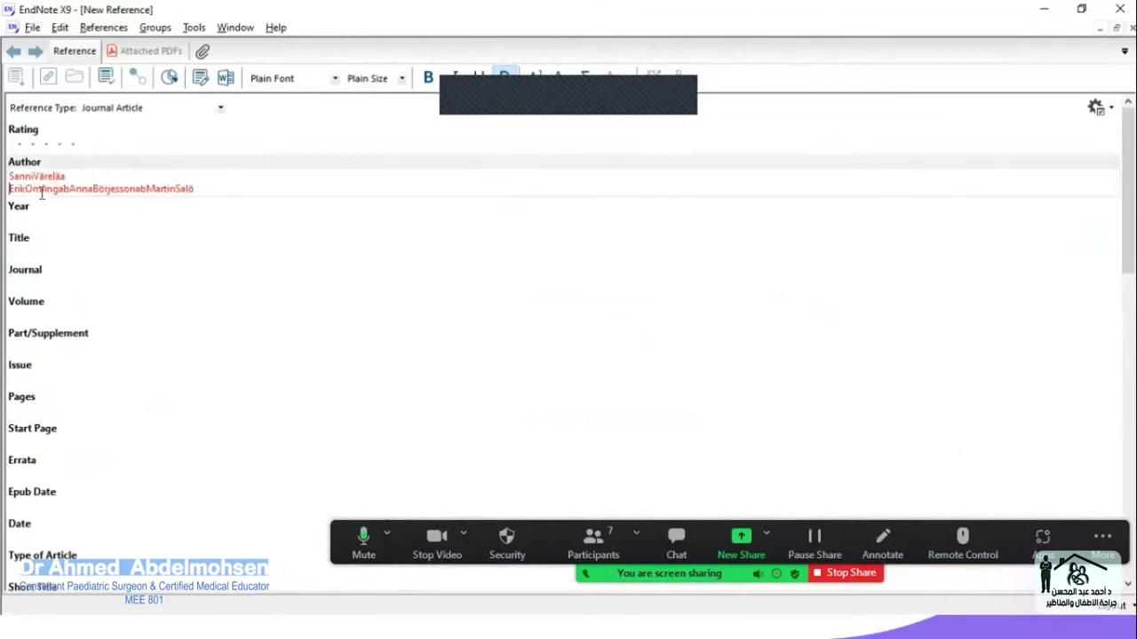
pyautogui.click(28, 189)
pyautogui.click(34, 176)
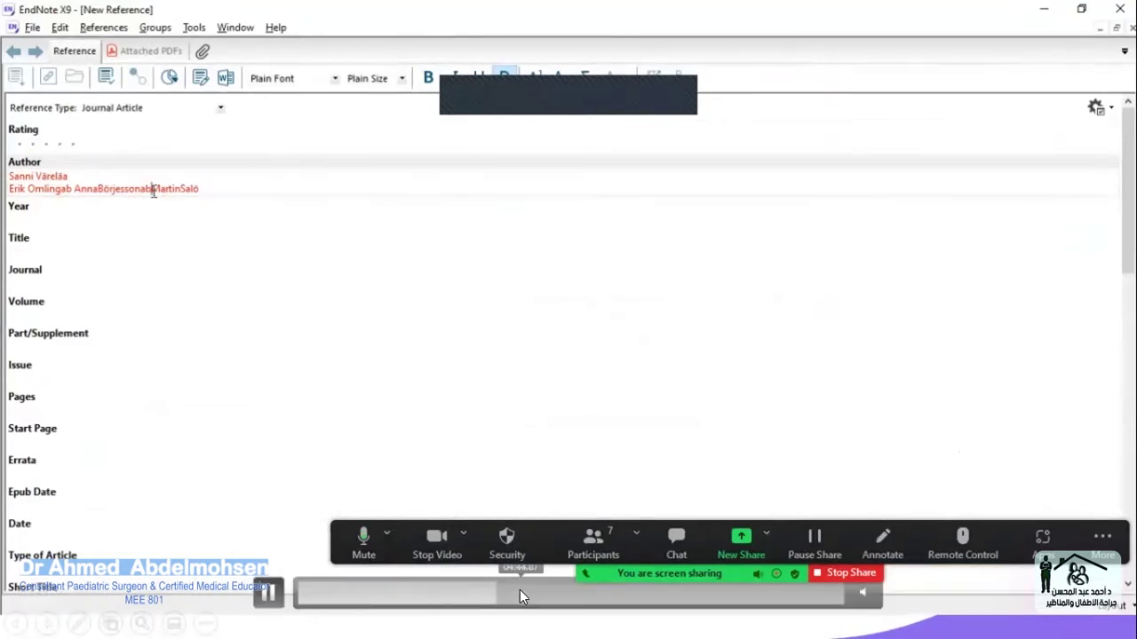
pyautogui.click(521, 592)
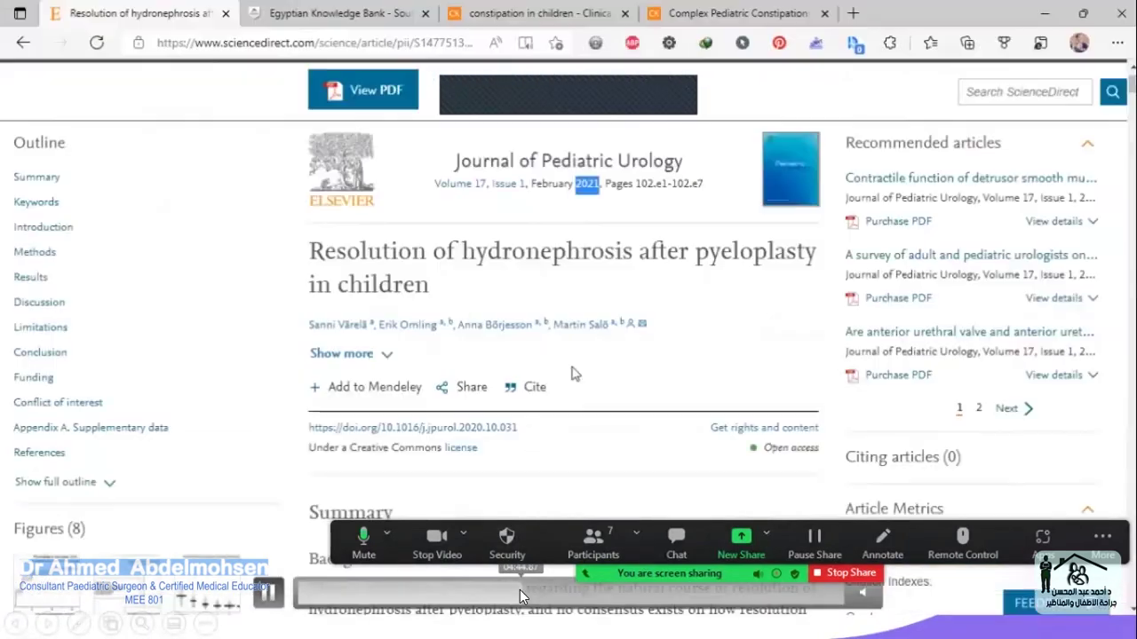
# - Copy the page range 102.e1-102.e7 from the article page into the EndNote reference's Pages field
pyautogui.click(636, 188)
pyautogui.moveTo(635, 188); pyautogui.dragTo(705, 187)
pyautogui.hotkey('ctrl', 'c')
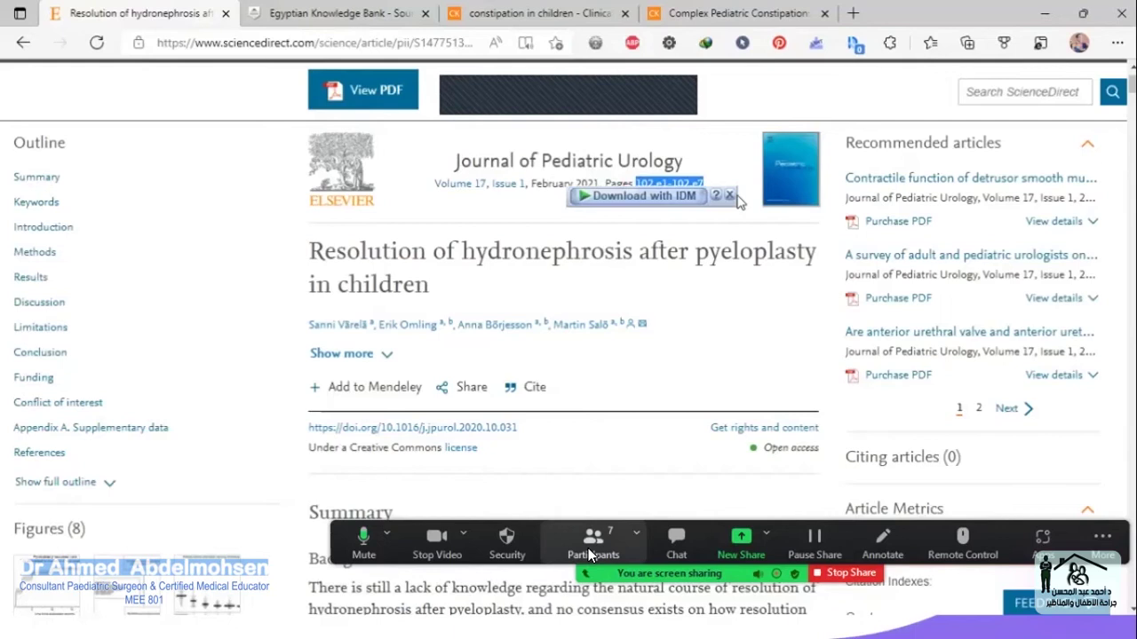
pyautogui.hotkey('alt', 'Tab')
pyautogui.click(40, 435)
pyautogui.hotkey('ctrl', 'v')
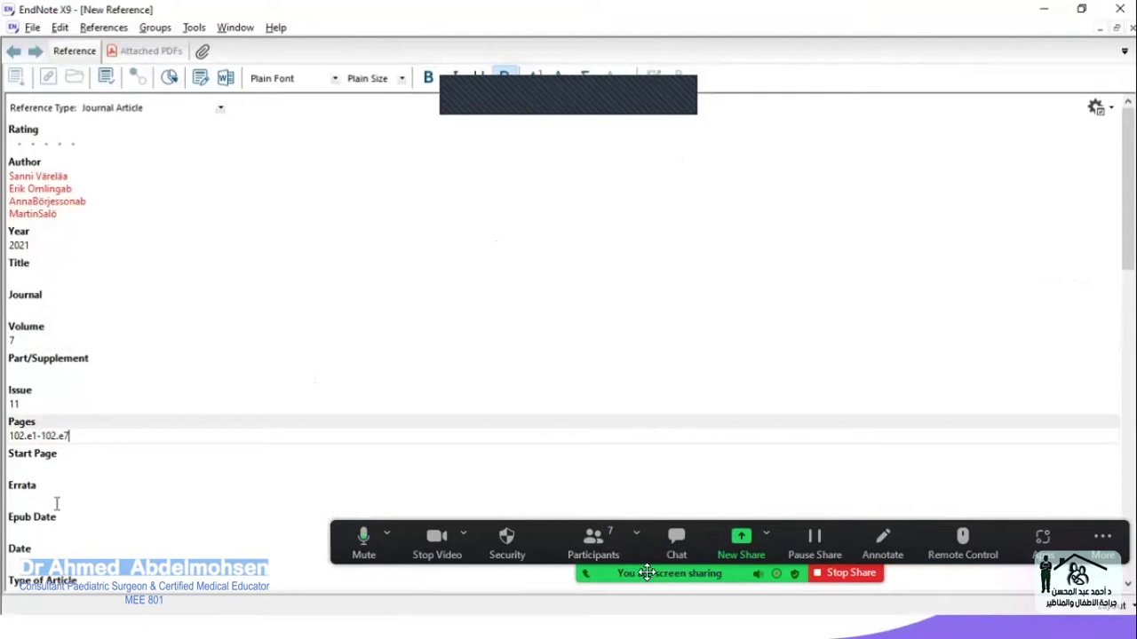
# - Copy the journal name "Journal of Pediatric Urology" from the article page into the EndNote reference's Journal field
pyautogui.hotkey('alt', 'Tab')
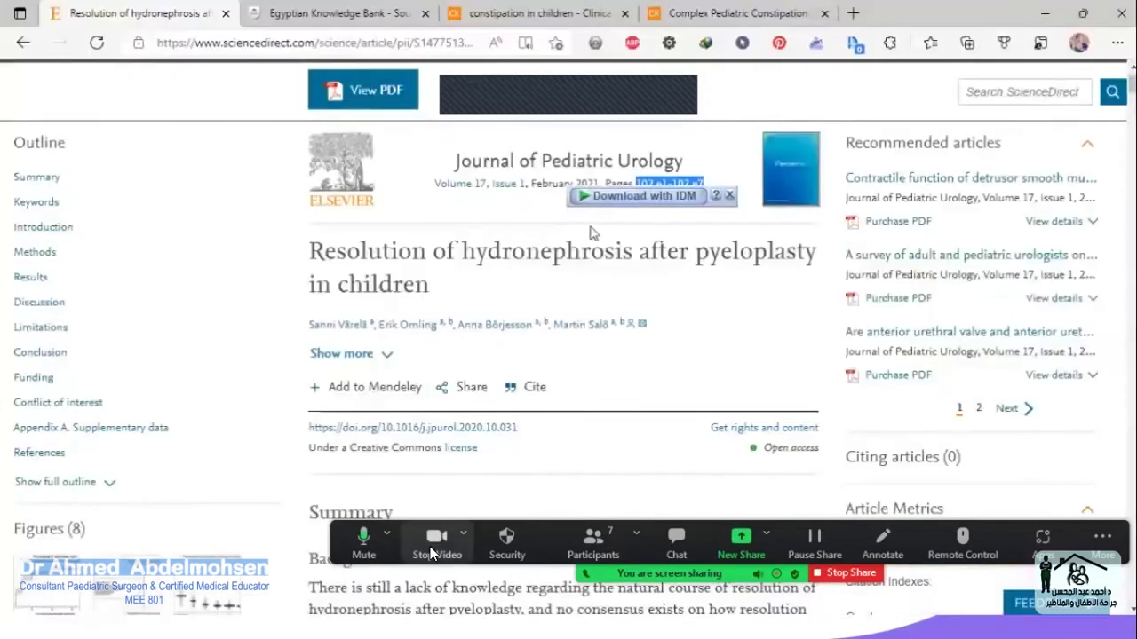
pyautogui.click(577, 184)
pyautogui.doubleClick(587, 184)
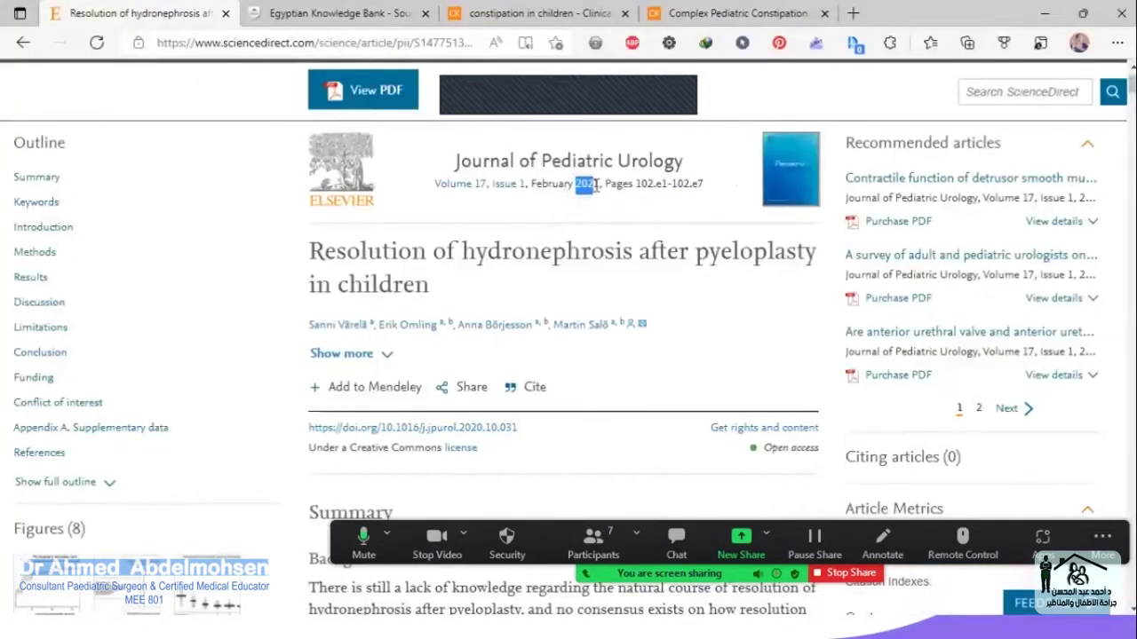
pyautogui.click(540, 237)
pyautogui.moveTo(448, 167); pyautogui.dragTo(693, 157)
pyautogui.hotkey('ctrl', 'c')
pyautogui.hotkey('alt', 'Tab')
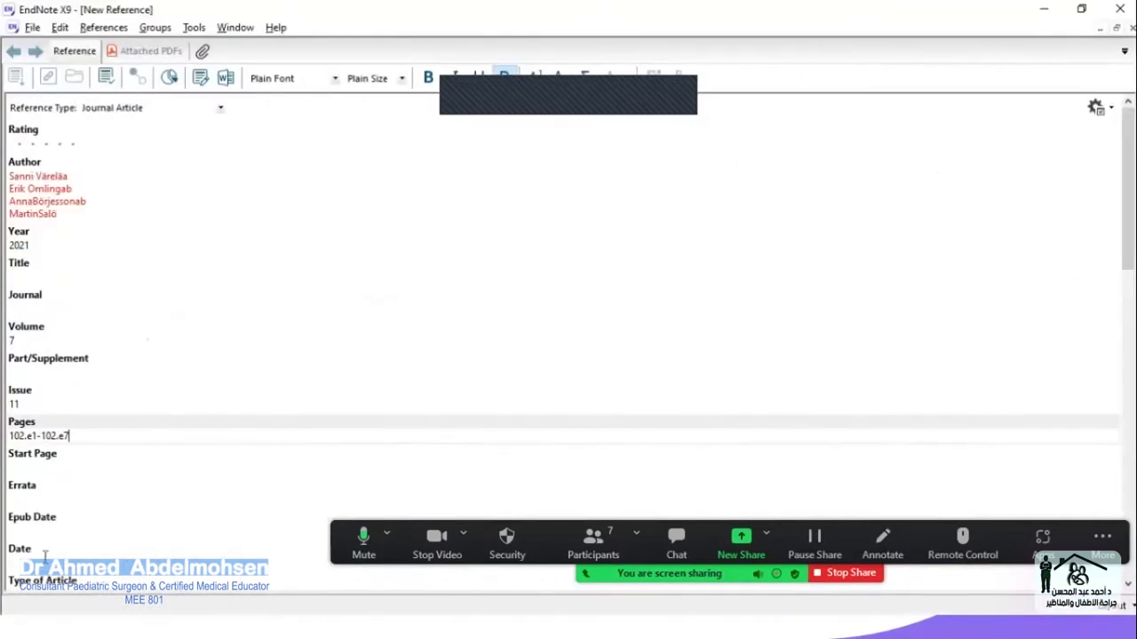
pyautogui.click(29, 312)
pyautogui.hotkey('ctrl', 'v')
# - Copy the title "Resolution of hydronephrosis after pyeloplasty in children" from the article page into the EndNote reference's Title field
pyautogui.hotkey('alt', 'Tab')
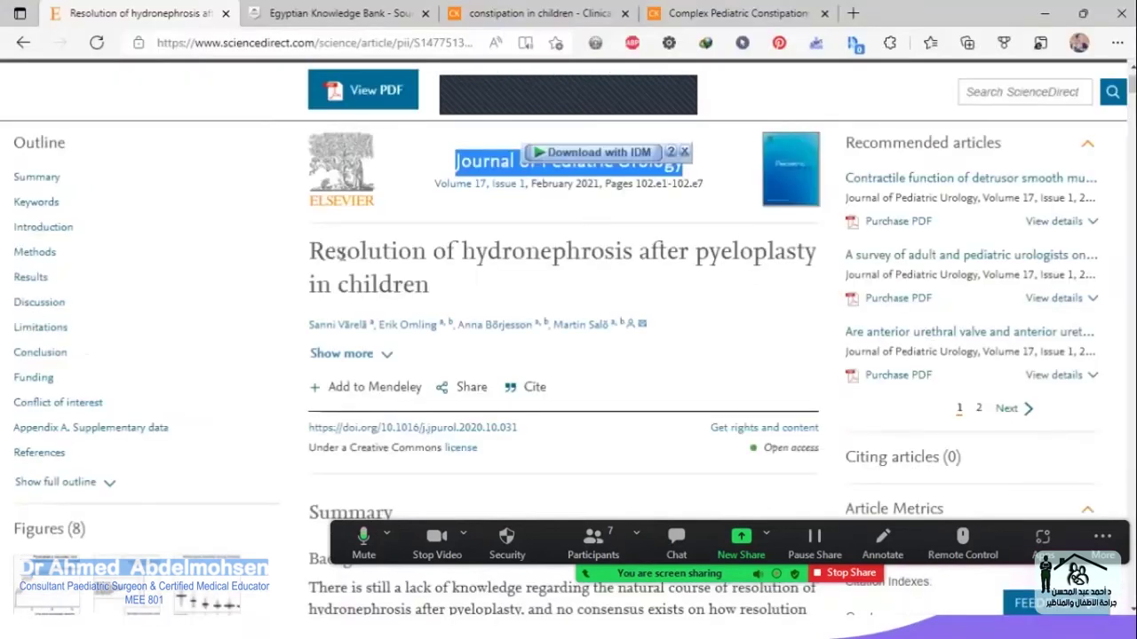
pyautogui.tripleClick(338, 252)
pyautogui.hotkey('ctrl', 'c')
pyautogui.hotkey('alt', 'Tab')
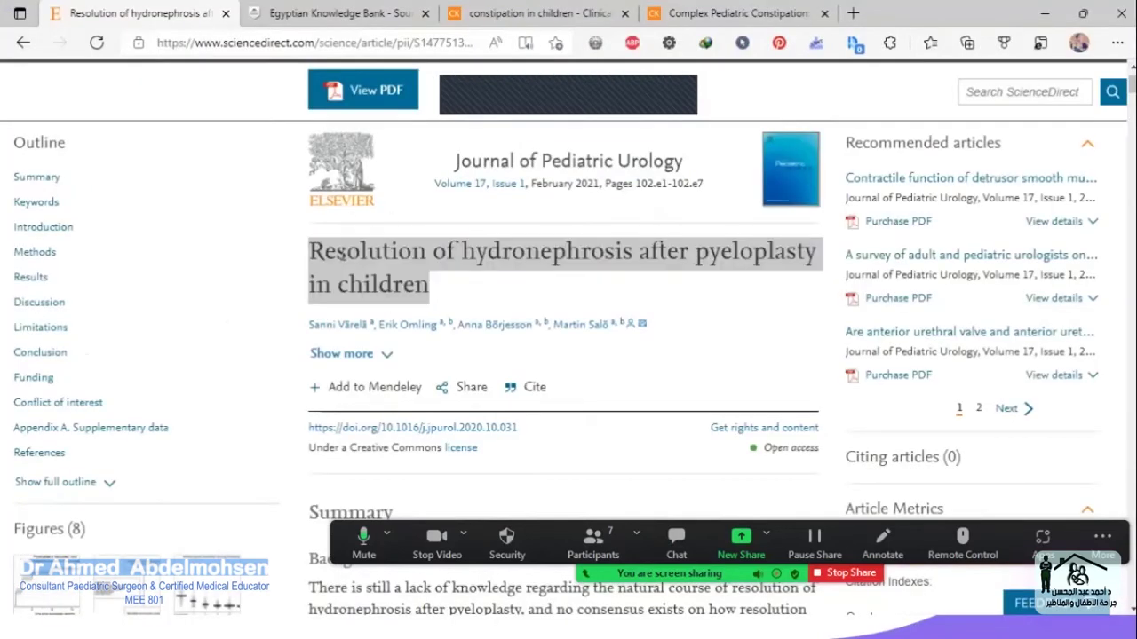
pyautogui.click(25, 277)
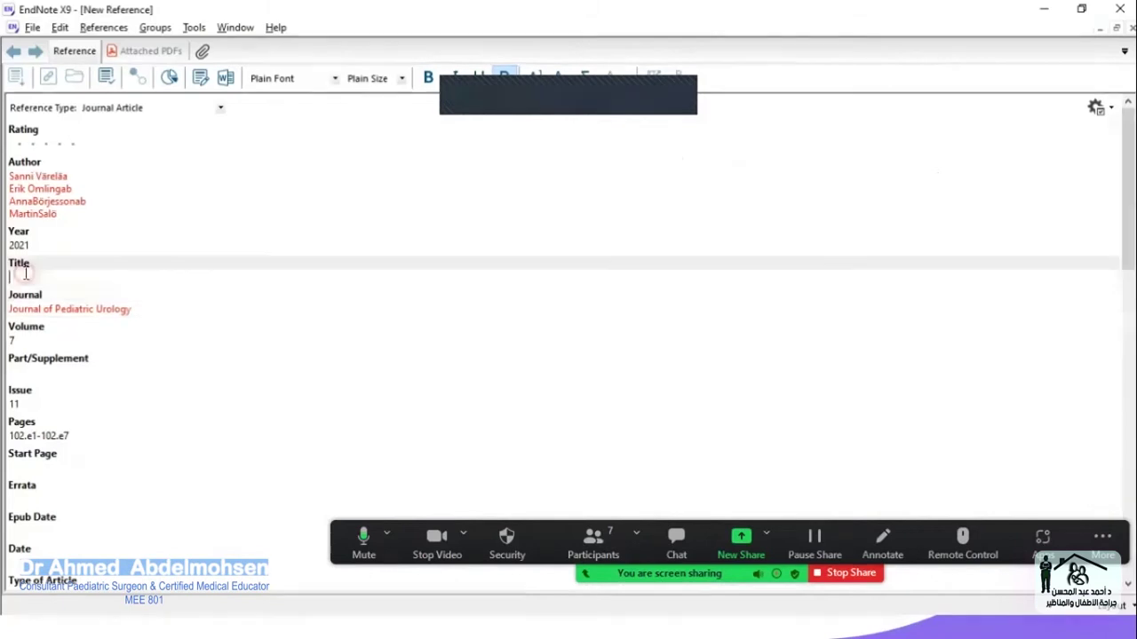
pyautogui.hotkey('ctrl', 'v')
pyautogui.click(411, 362)
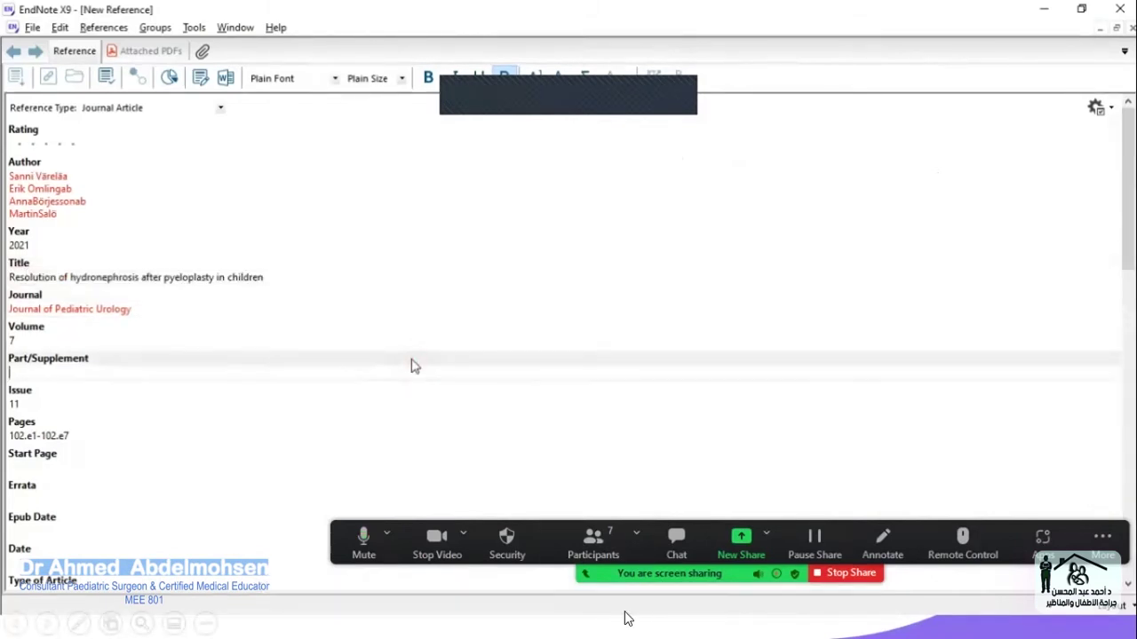
pyautogui.hotkey('alt', 'Tab')
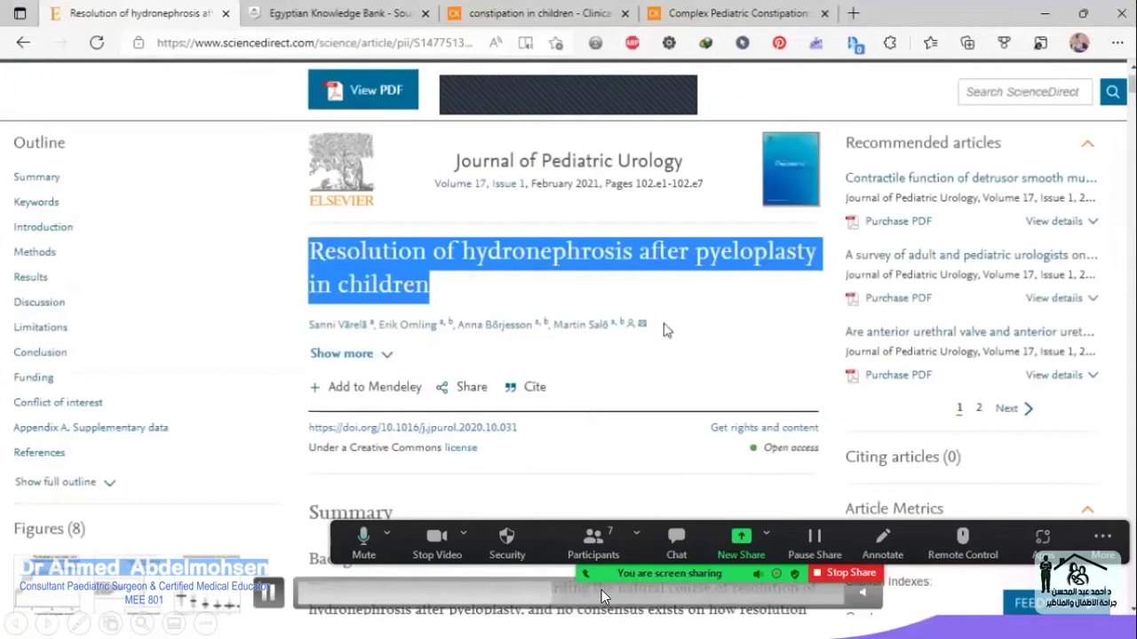
pyautogui.hotkey('alt', 'Tab')
pyautogui.hotkey('alt', 'Tab')
pyautogui.press('Tab')
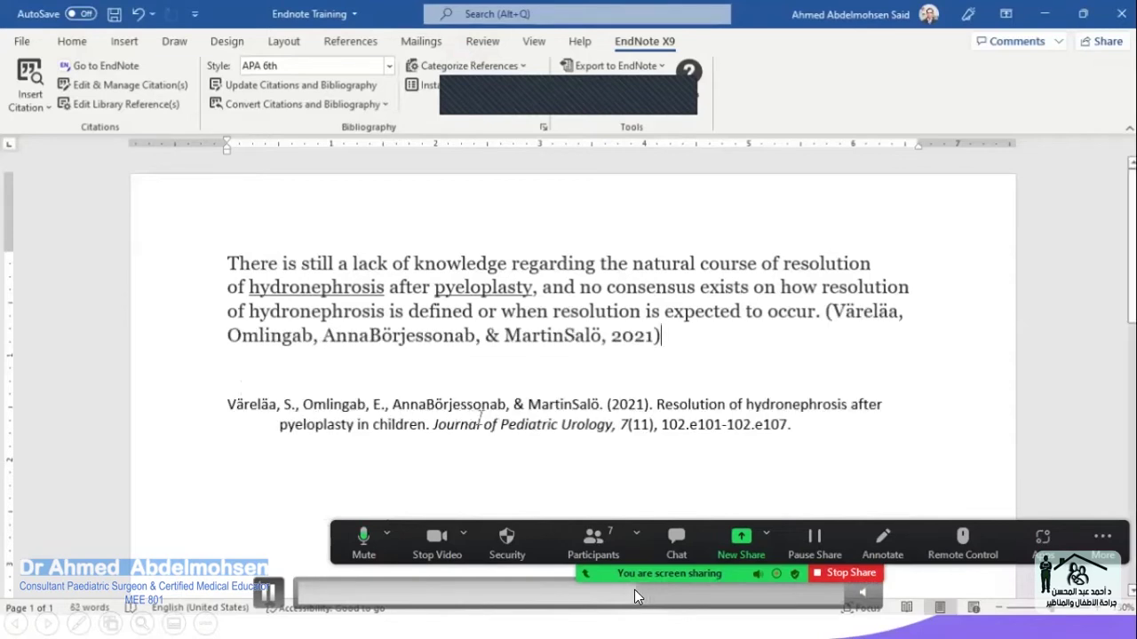
pyautogui.hotkey('alt', 'Tab')
pyautogui.hotkey('alt', 'Tab')
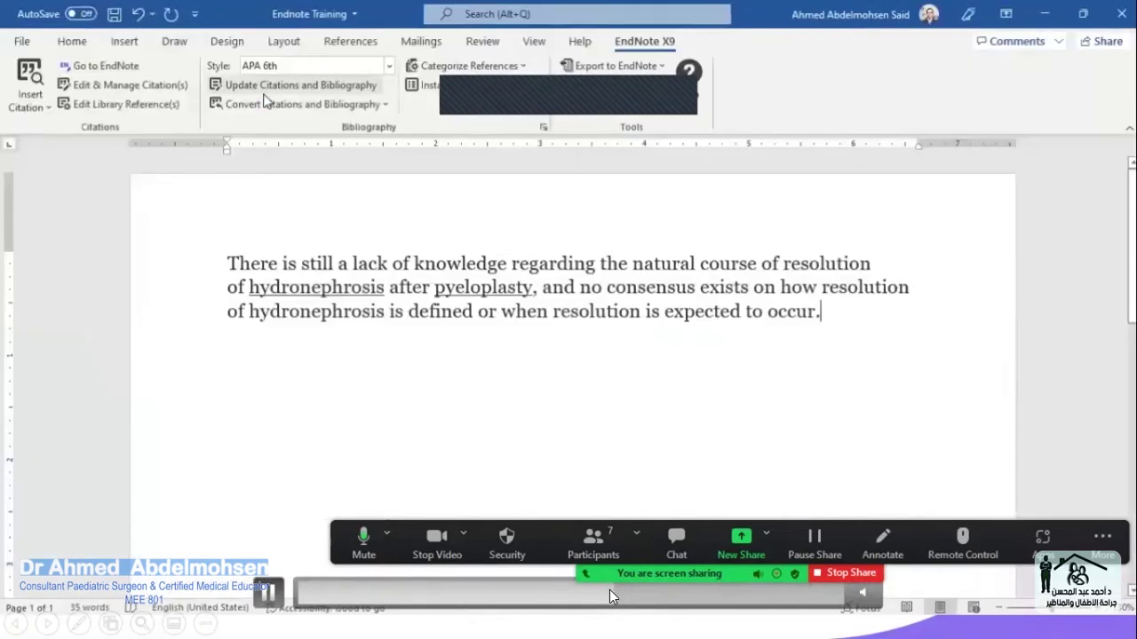
# - Save the new reference to the EndNote library, then switch to the Word document and return to EndNote
pyautogui.hotkey('alt', 'Tab')
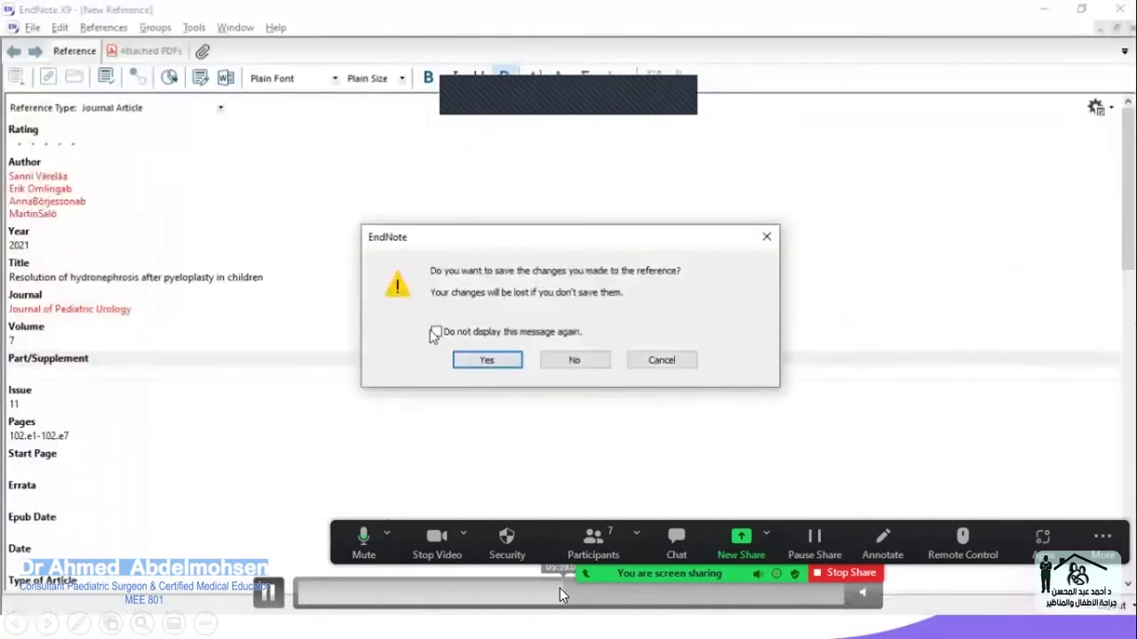
pyautogui.click(485, 360)
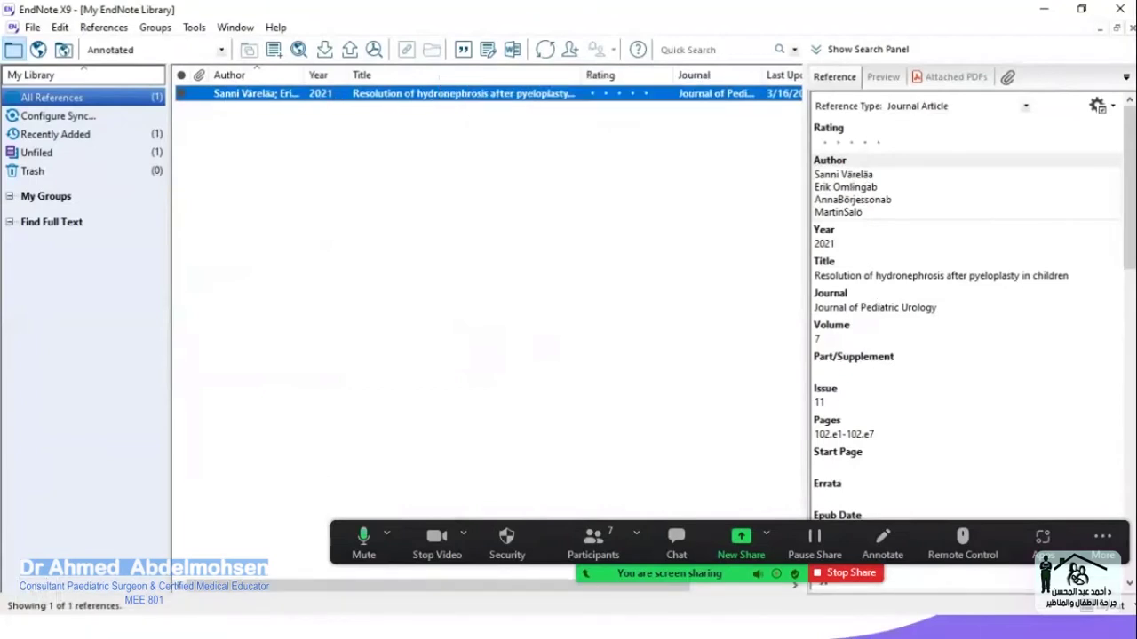
pyautogui.hotkey('alt', 'Tab')
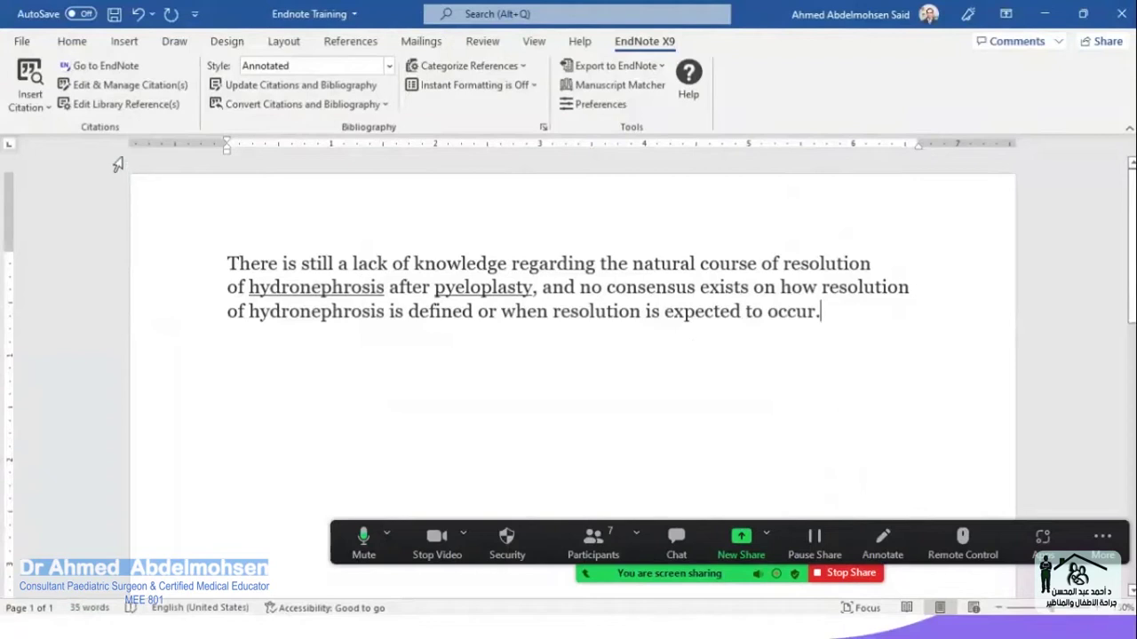
pyautogui.click(105, 66)
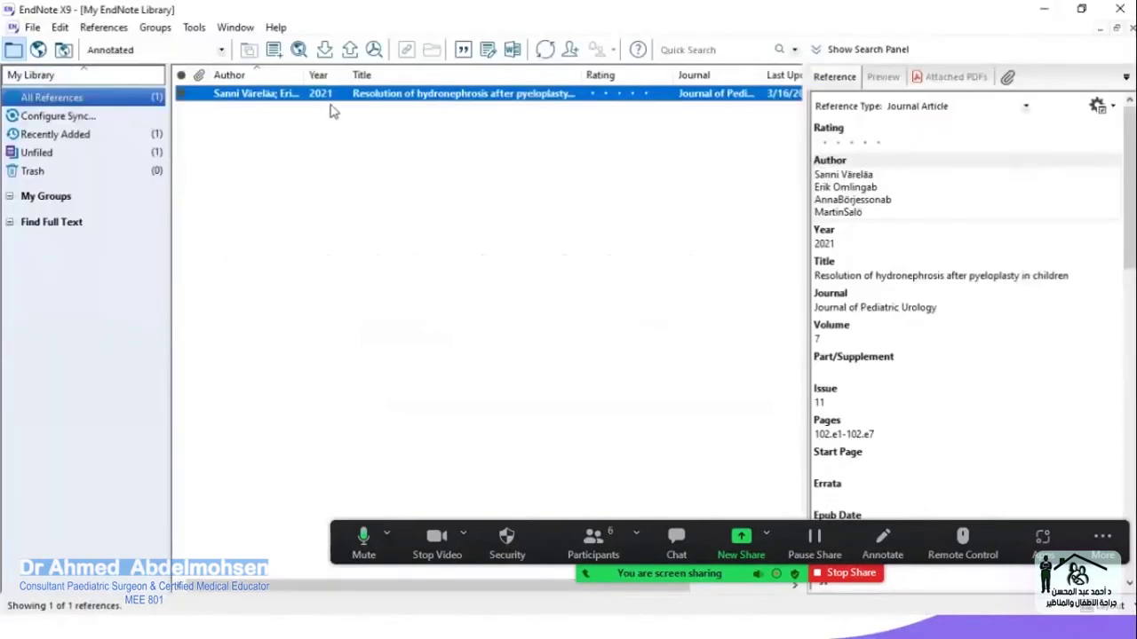
# - Preview the reference's formatted citation and set the output style to APA 6th
pyautogui.click(883, 77)
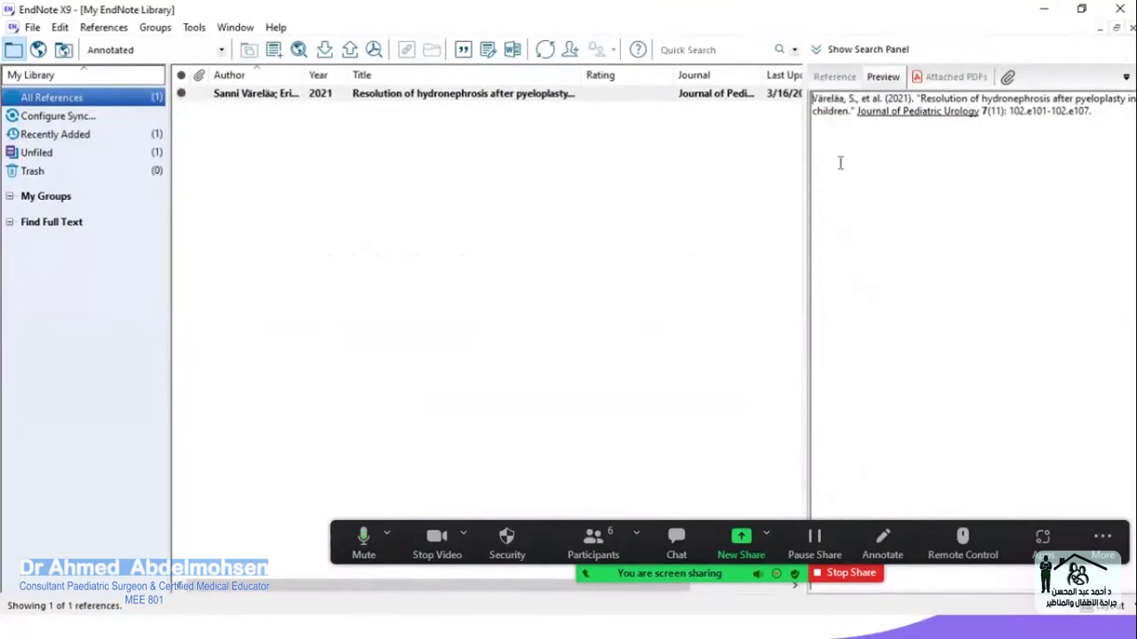
pyautogui.click(204, 50)
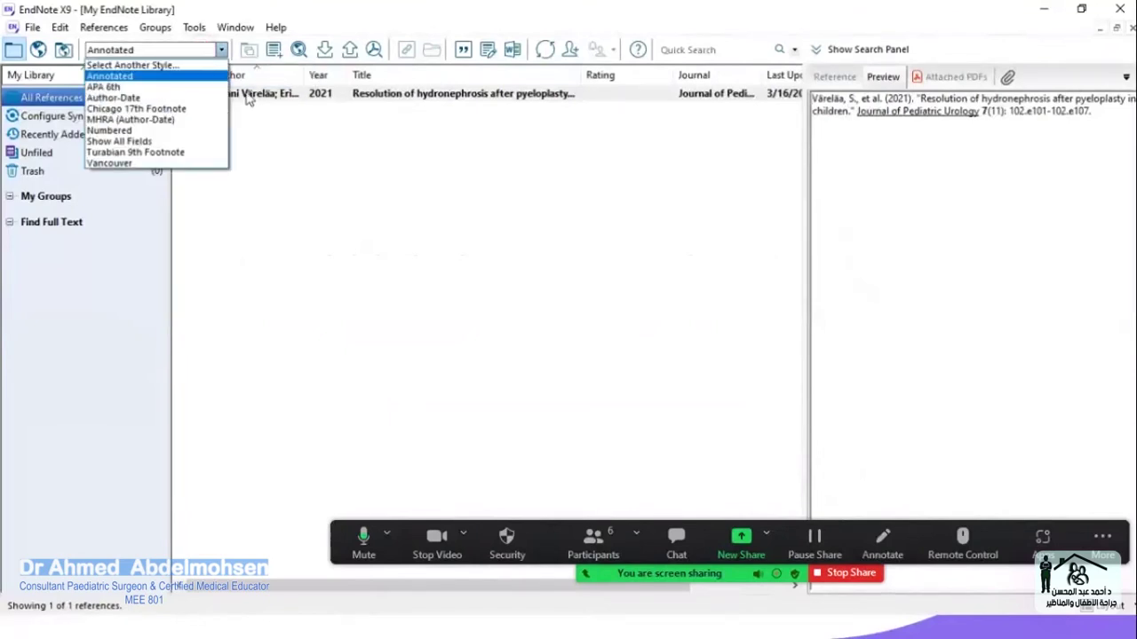
pyautogui.click(193, 93)
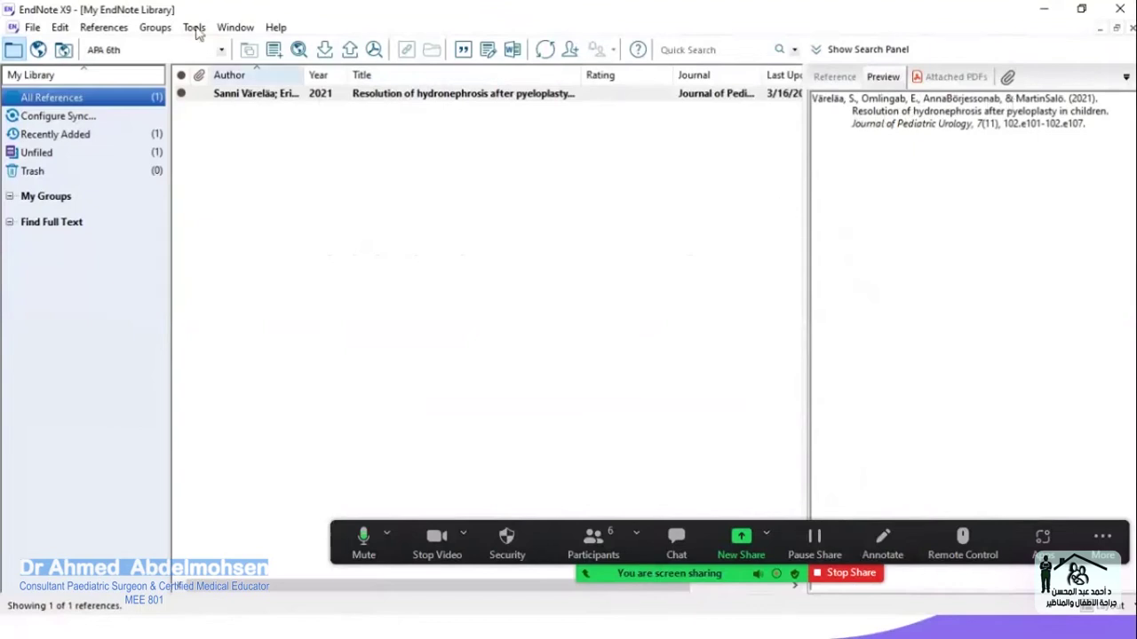
# - Preview the pyeloplasty reference in the Numbered output style and switch the library's style back to APA 6th
pyautogui.click(148, 50)
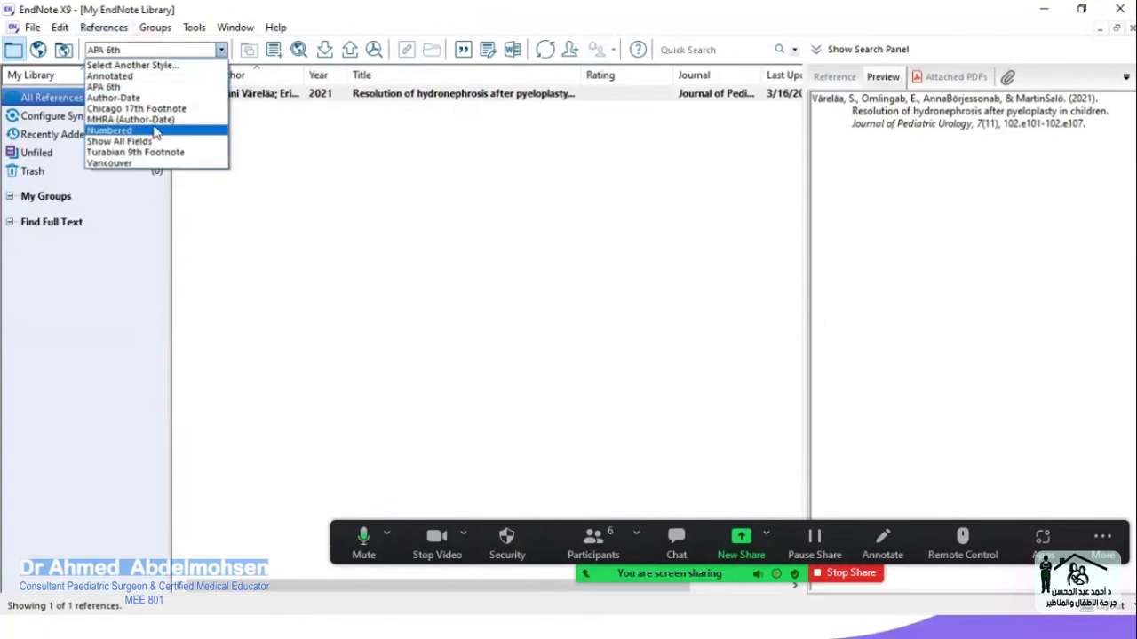
pyautogui.click(153, 125)
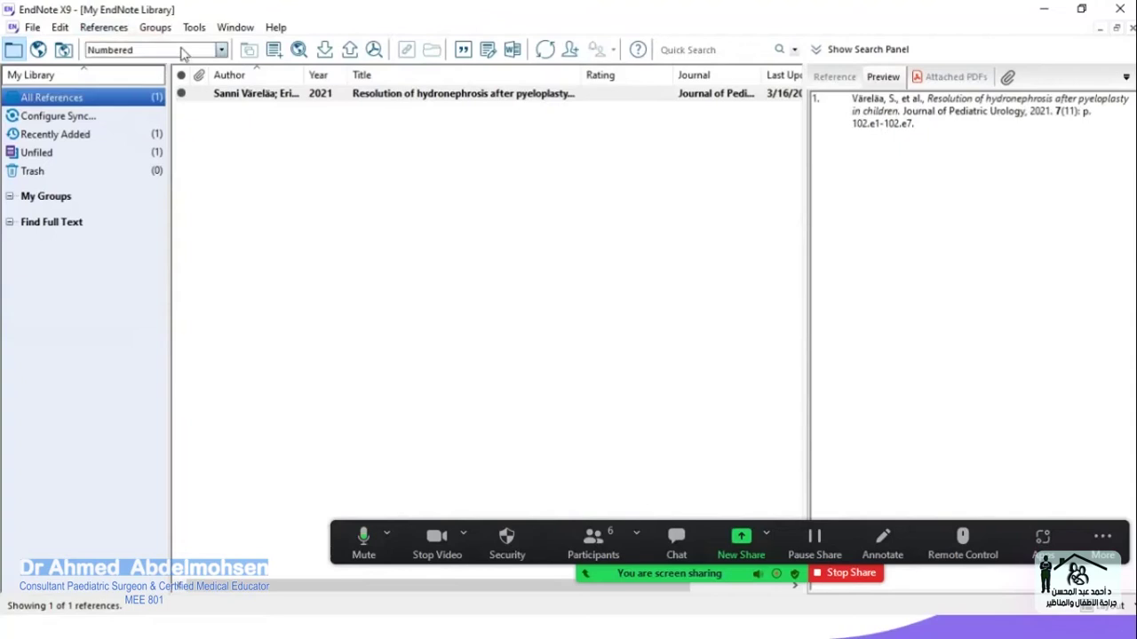
pyautogui.click(218, 52)
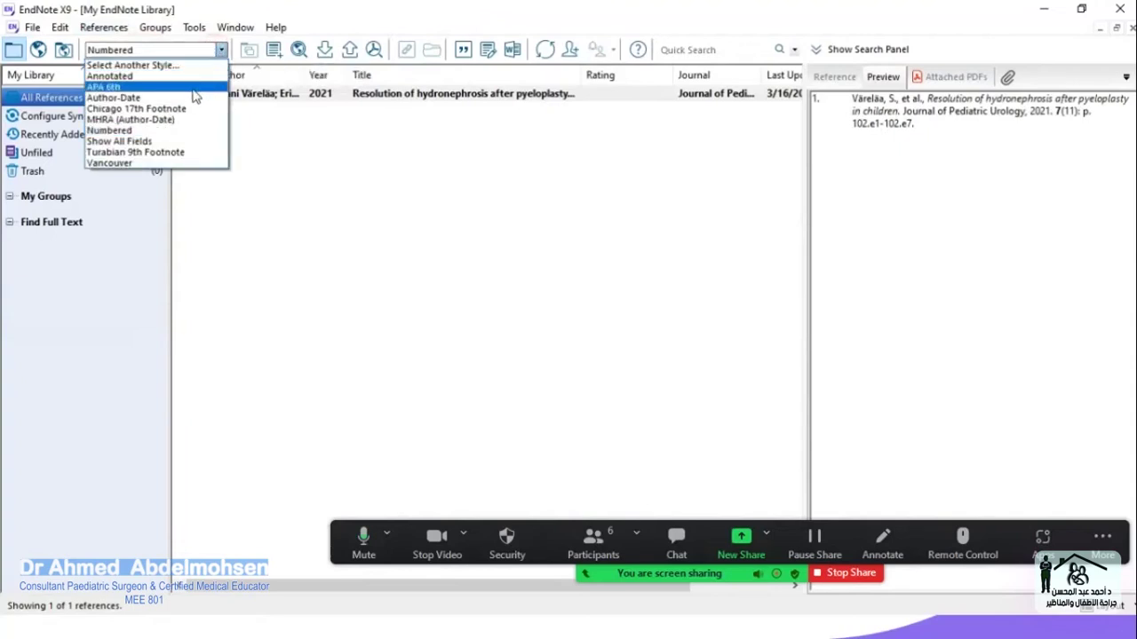
pyautogui.click(195, 88)
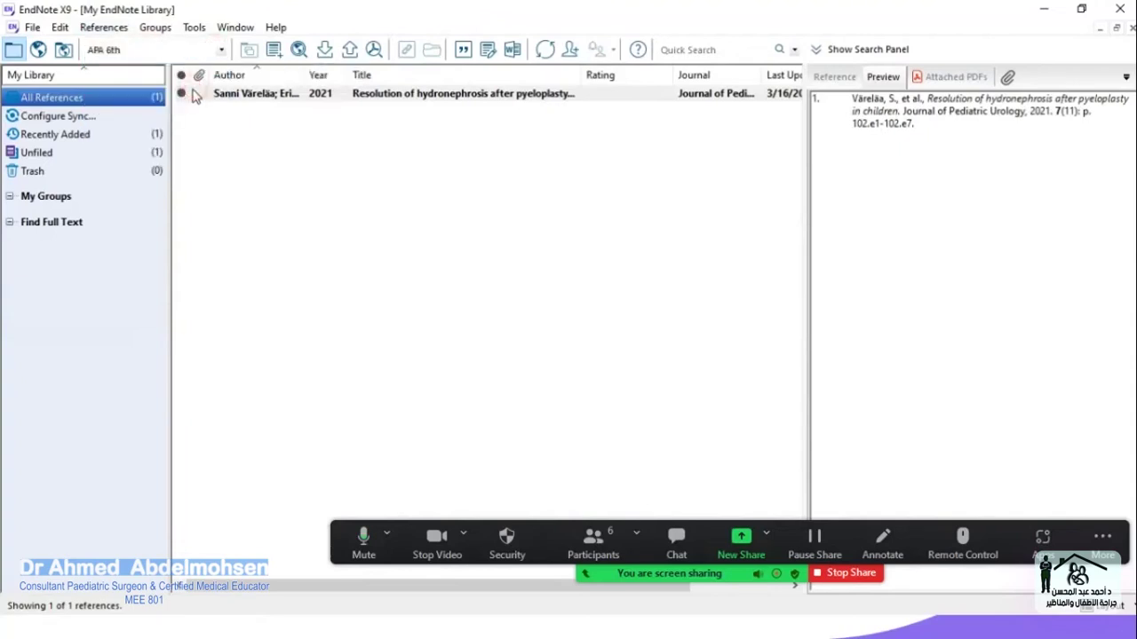
# - Insert the library's pyeloplasty reference as a citation at the end of the hydronephrosis paragraph in the Word document
pyautogui.click(264, 95)
pyautogui.hotkey('alt', 'Tab')
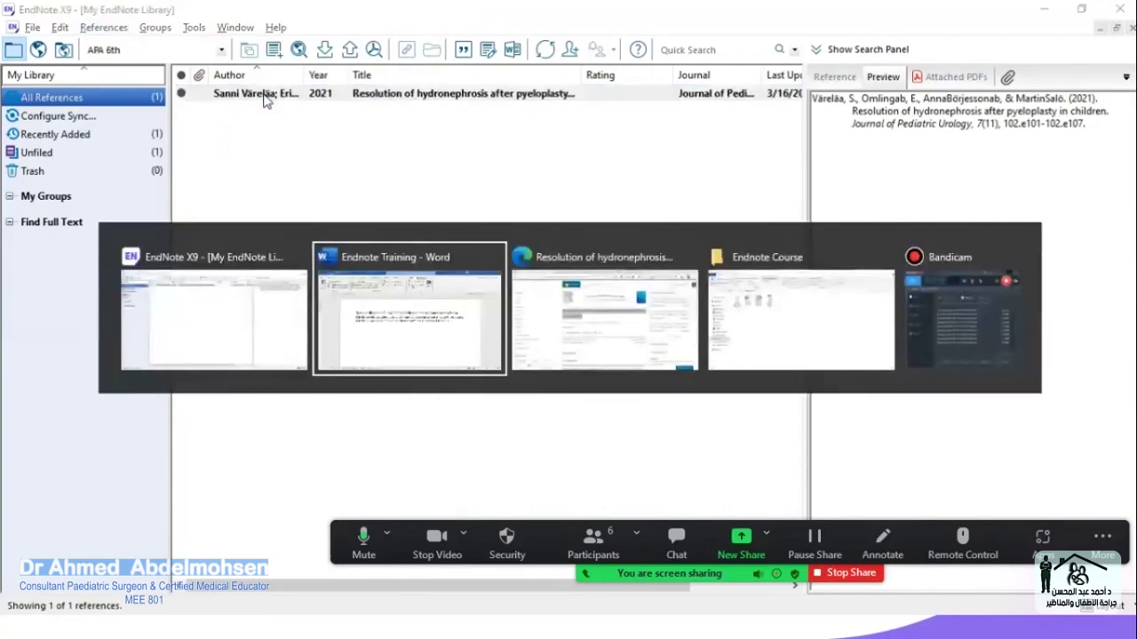
pyautogui.click(817, 310)
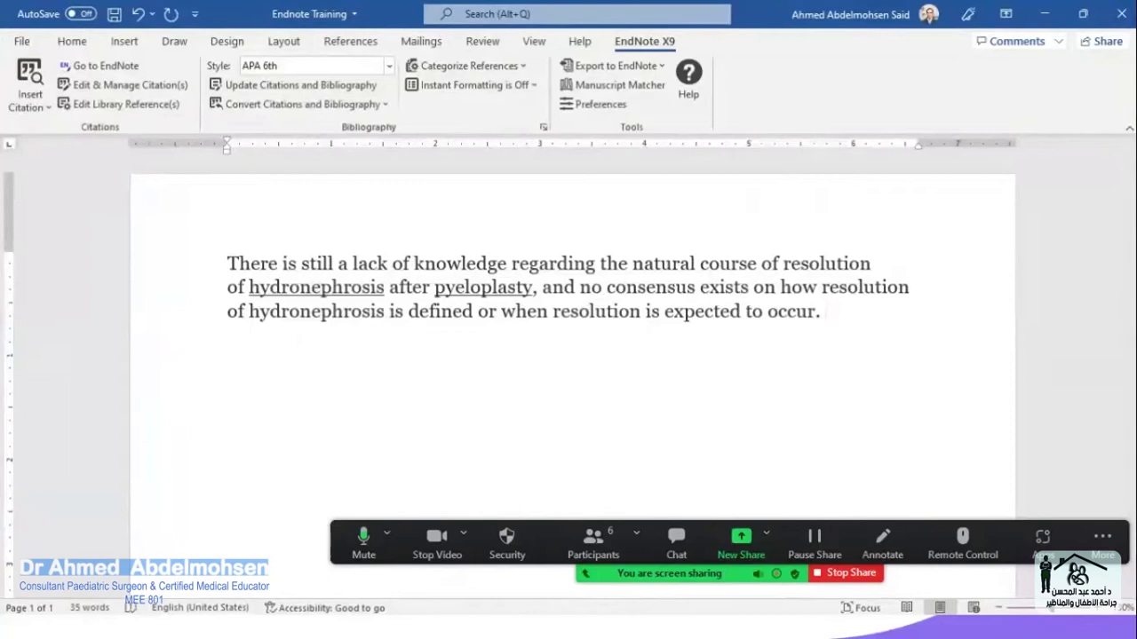
pyautogui.hotkey('alt', 'Tab')
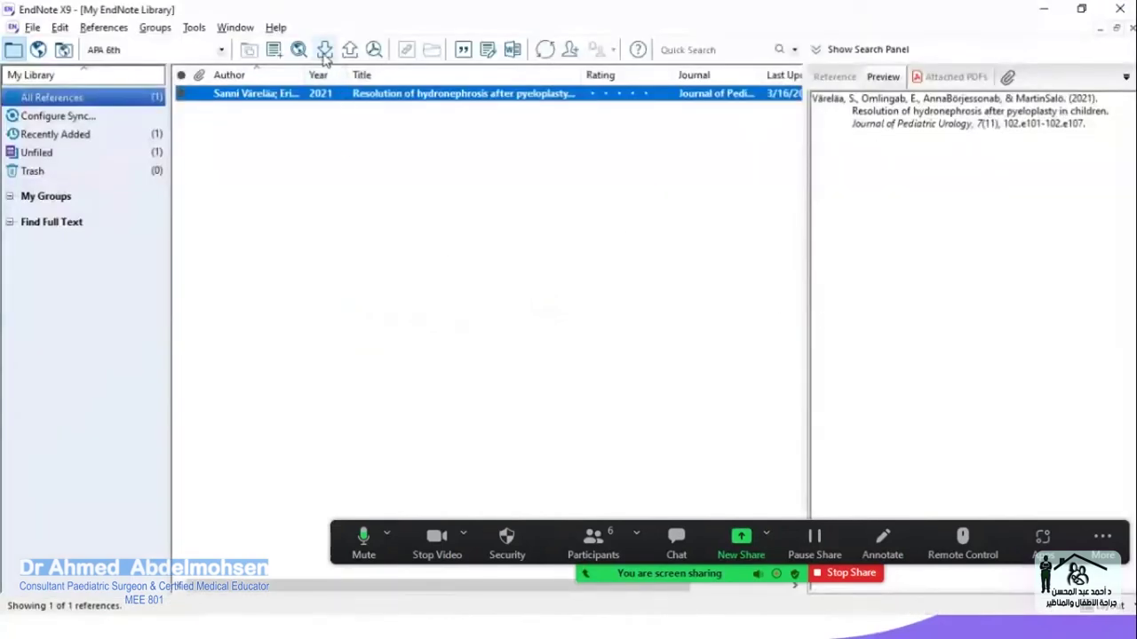
pyautogui.click(468, 54)
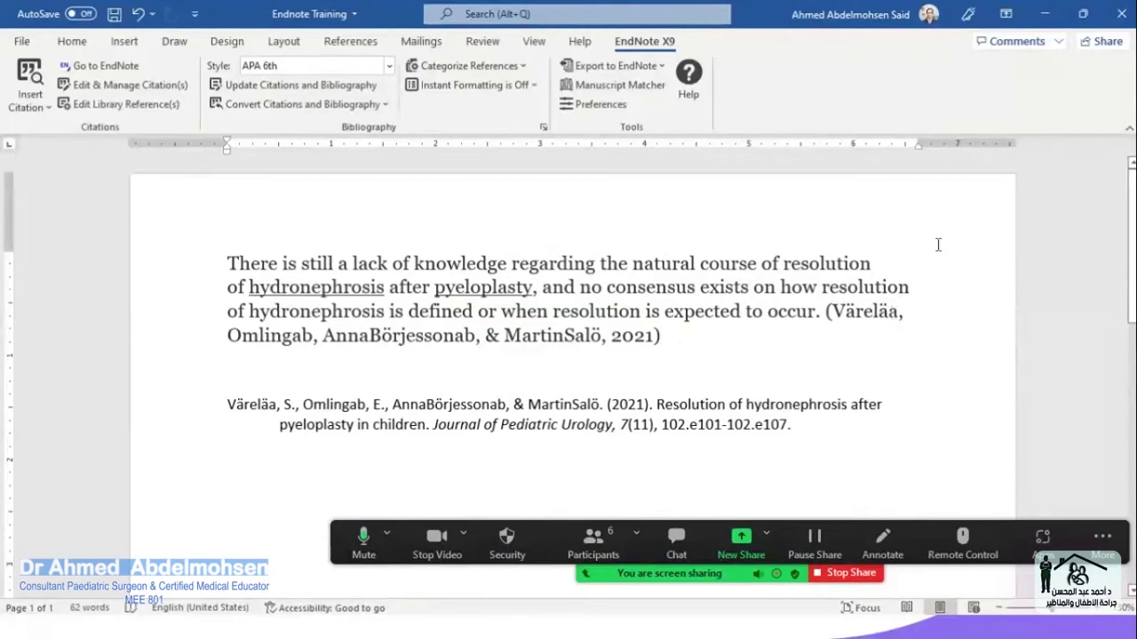
# - Examine the inserted in-text citation and its matching bibliography entry below the paragraph
pyautogui.click(899, 322)
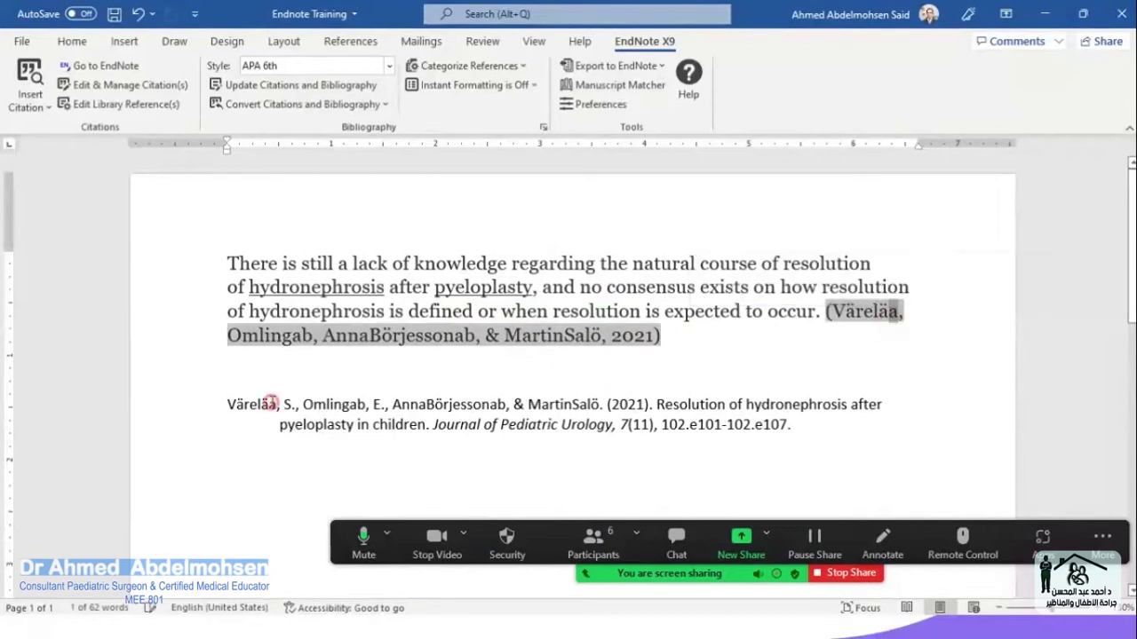
pyautogui.click(269, 404)
pyautogui.doubleClick(273, 404)
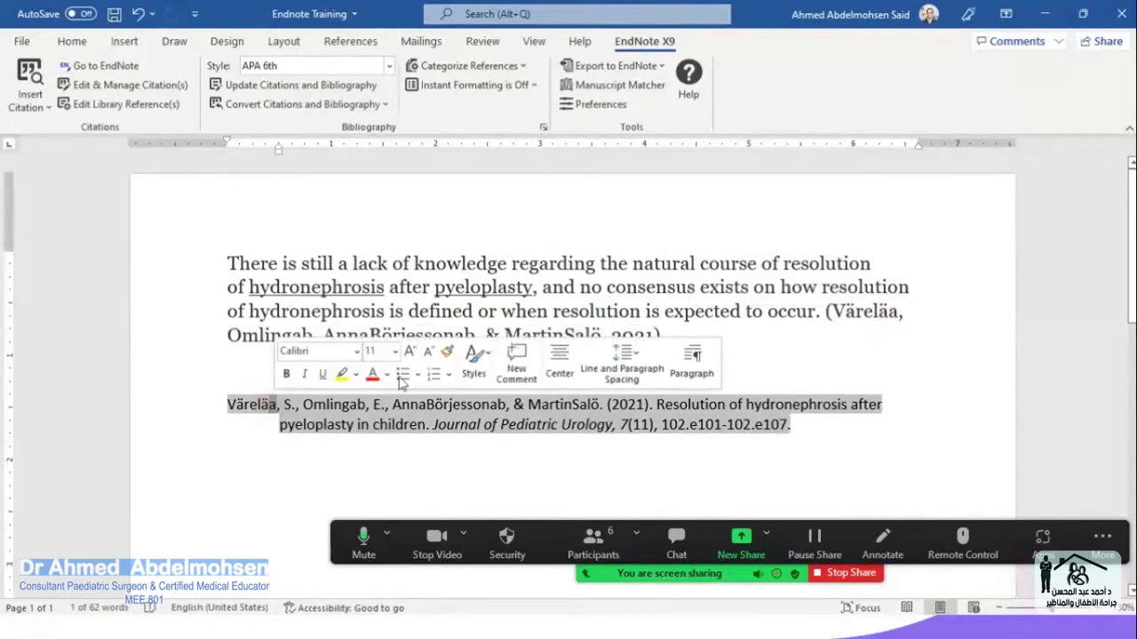
pyautogui.click(817, 337)
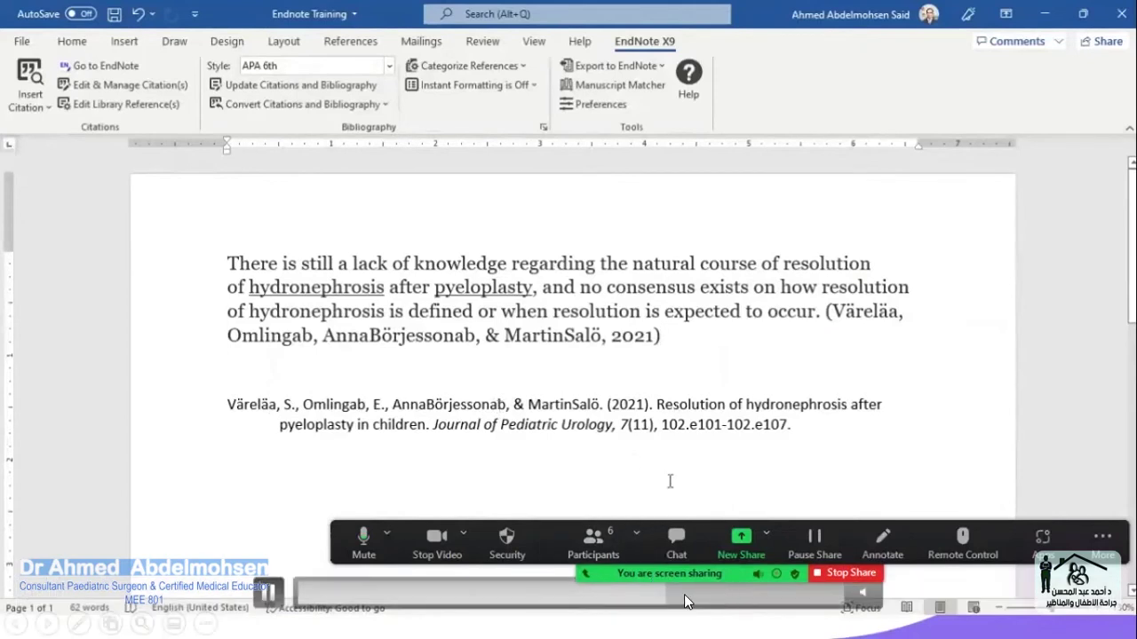
# - Reformat the document's citation and bibliography in the Author-Date, MHRA (Author-Date) and Vancouver styles in turn to compare them
pyautogui.click(389, 67)
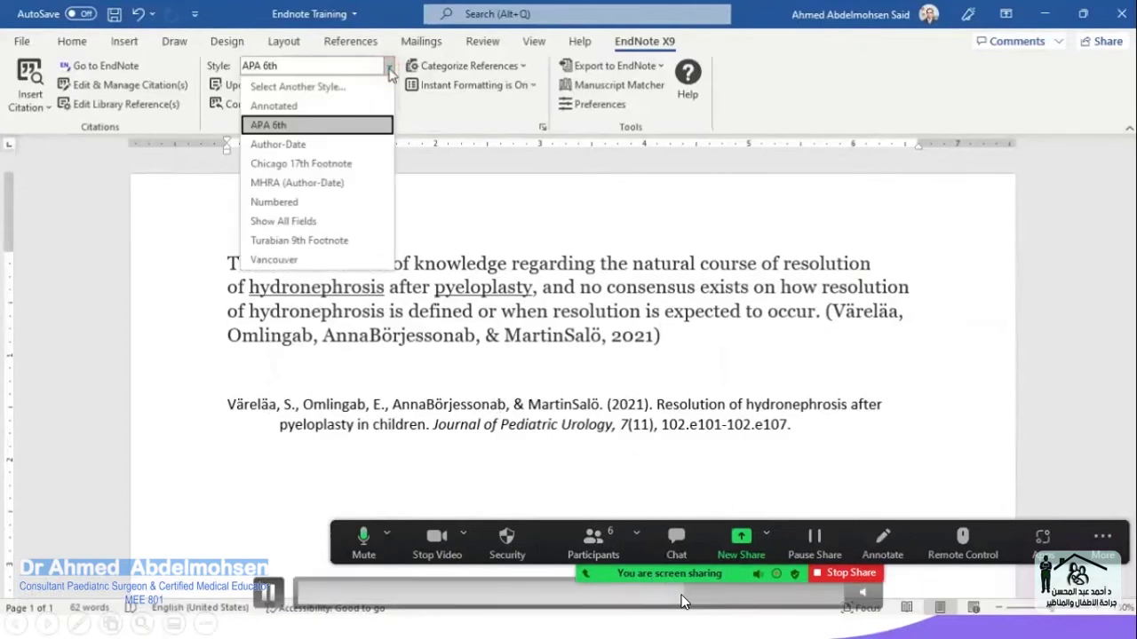
pyautogui.click(333, 145)
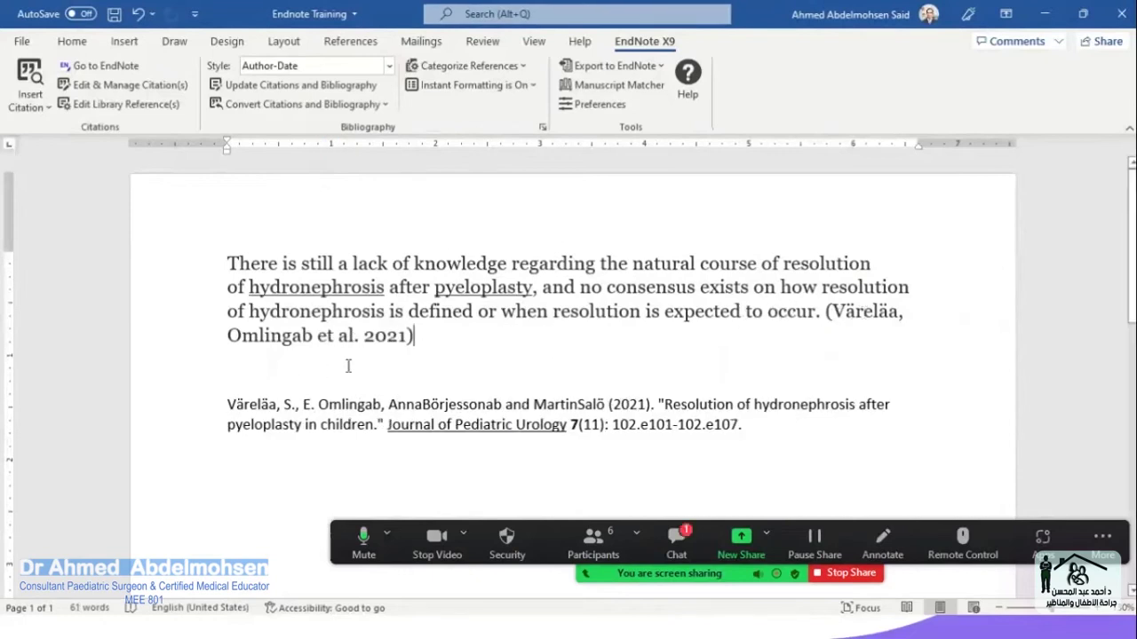
pyautogui.click(388, 66)
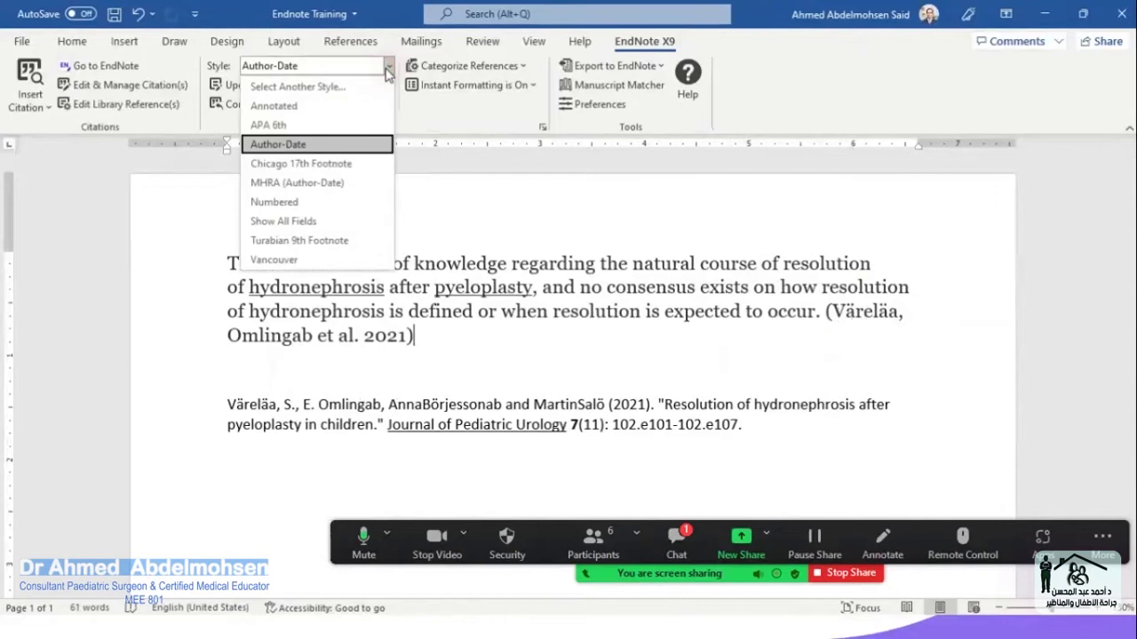
pyautogui.click(336, 182)
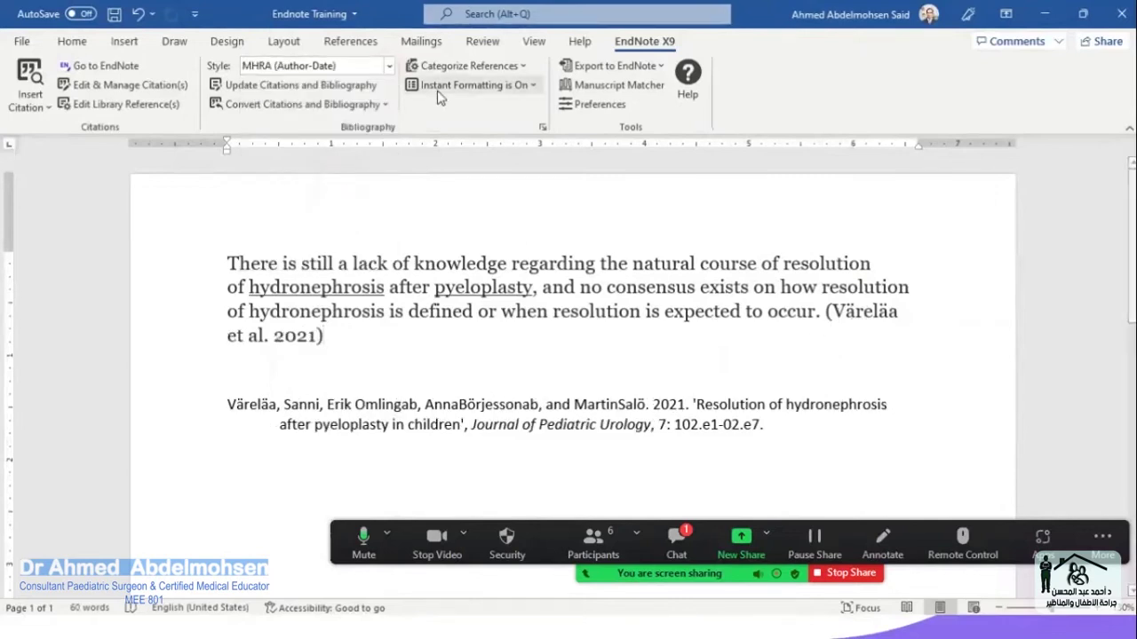
pyautogui.click(389, 67)
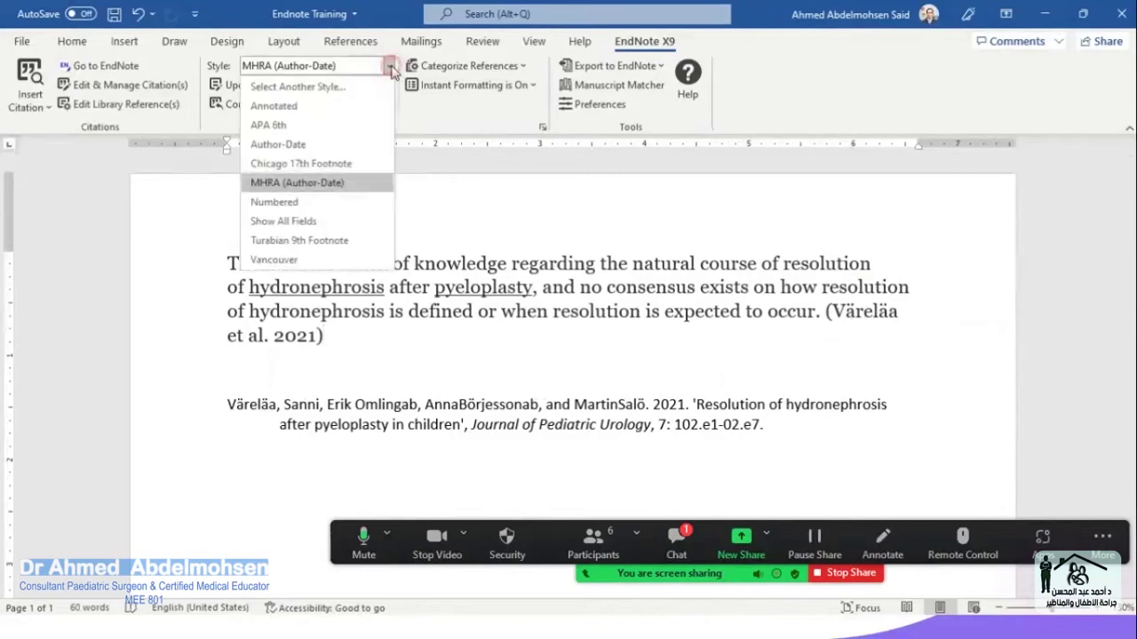
pyautogui.click(329, 259)
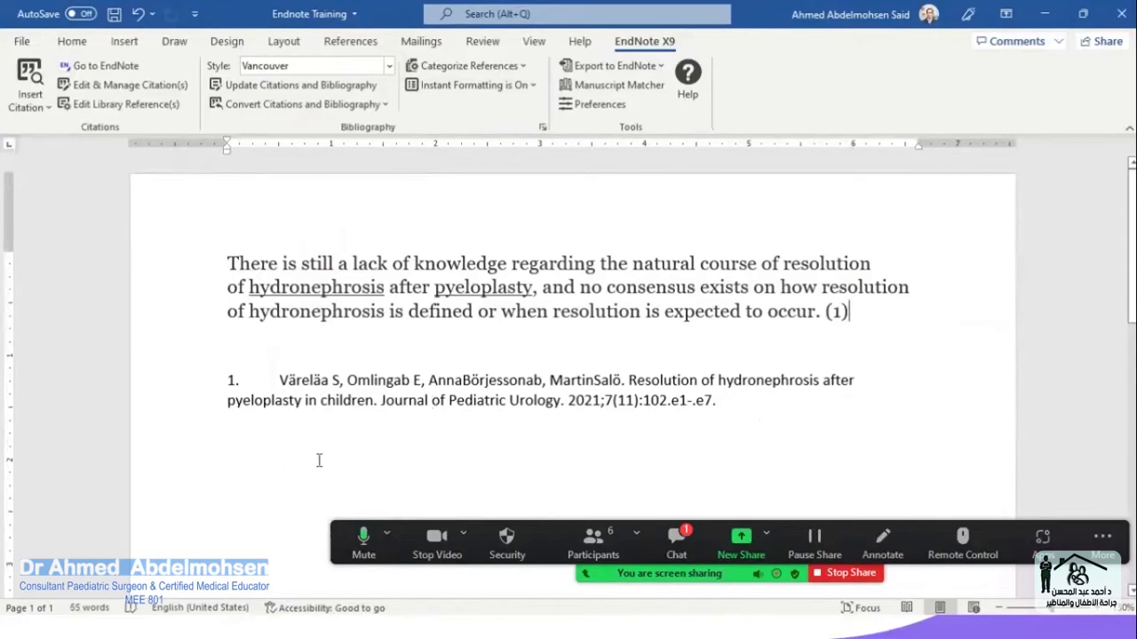
# - Compare the citation and bibliography in the Author-Date and Annotated styles, ending with the Numbered style
pyautogui.click(360, 69)
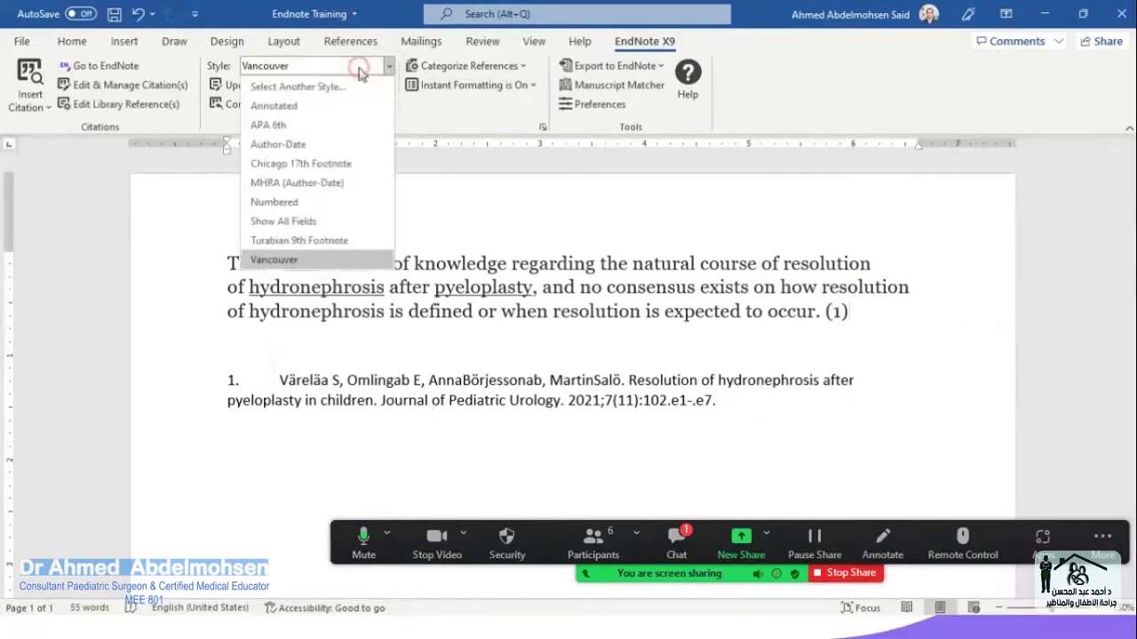
pyautogui.click(336, 144)
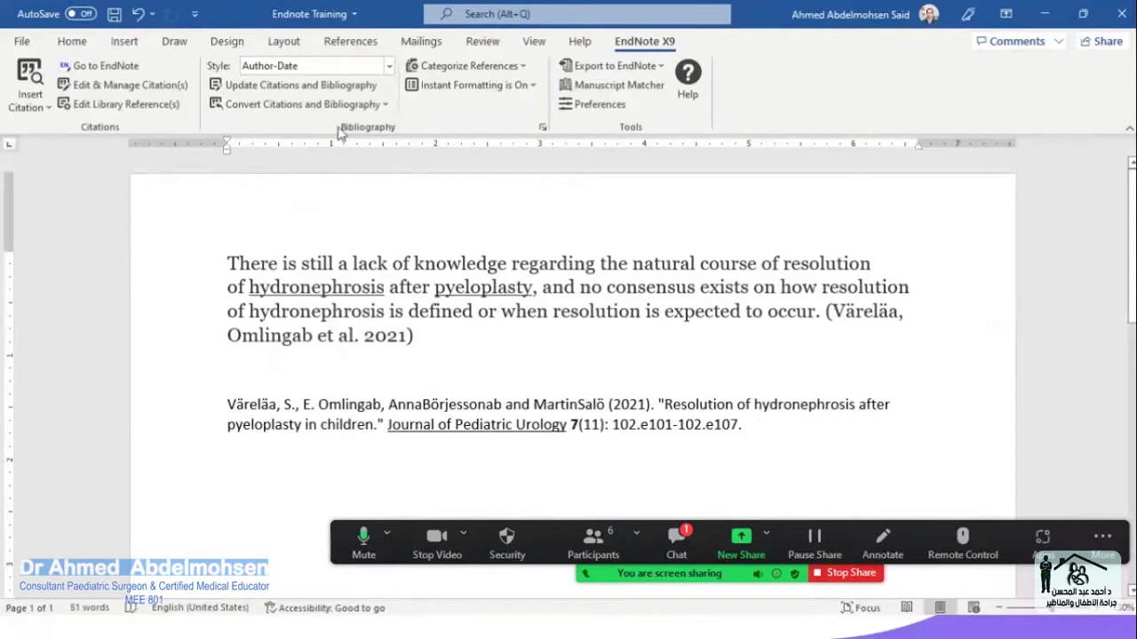
pyautogui.click(348, 64)
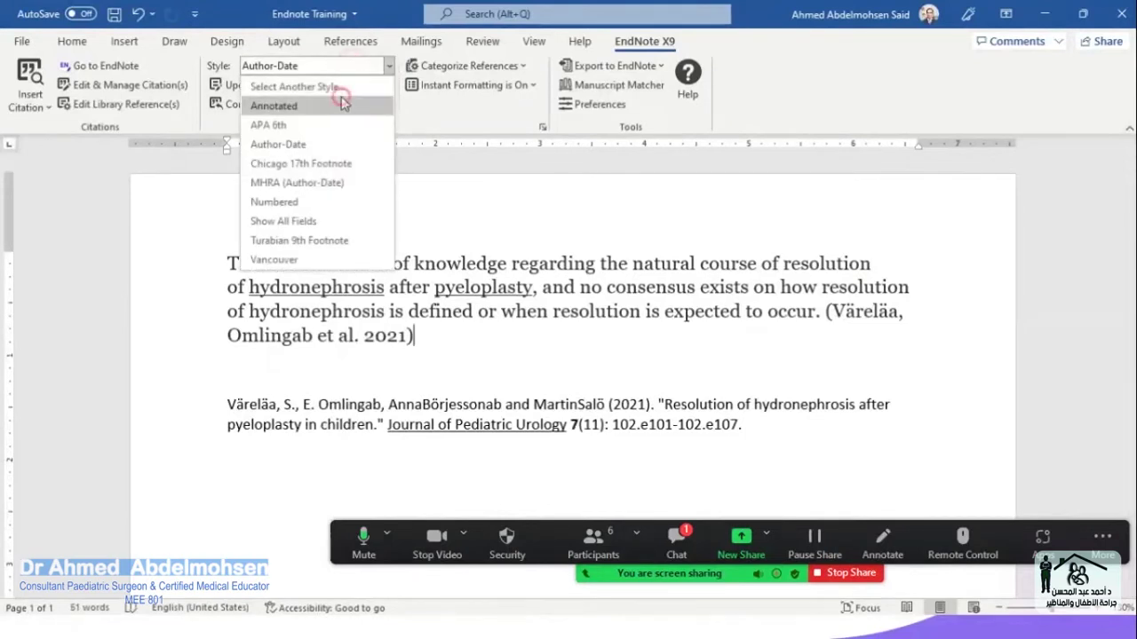
pyautogui.click(344, 105)
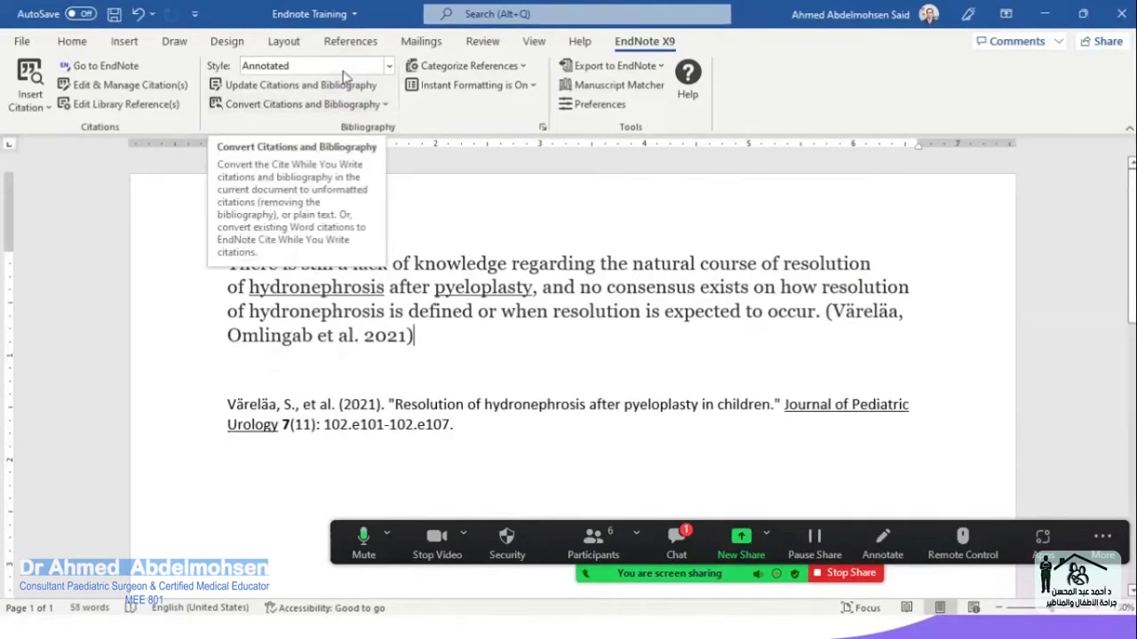
pyautogui.click(349, 72)
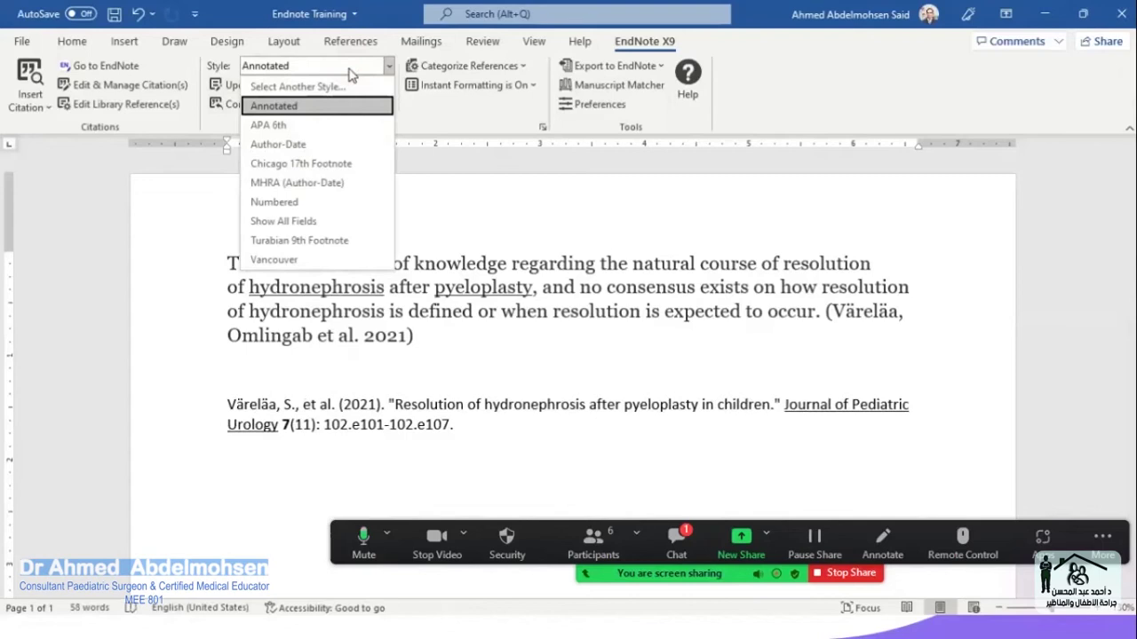
pyautogui.click(322, 202)
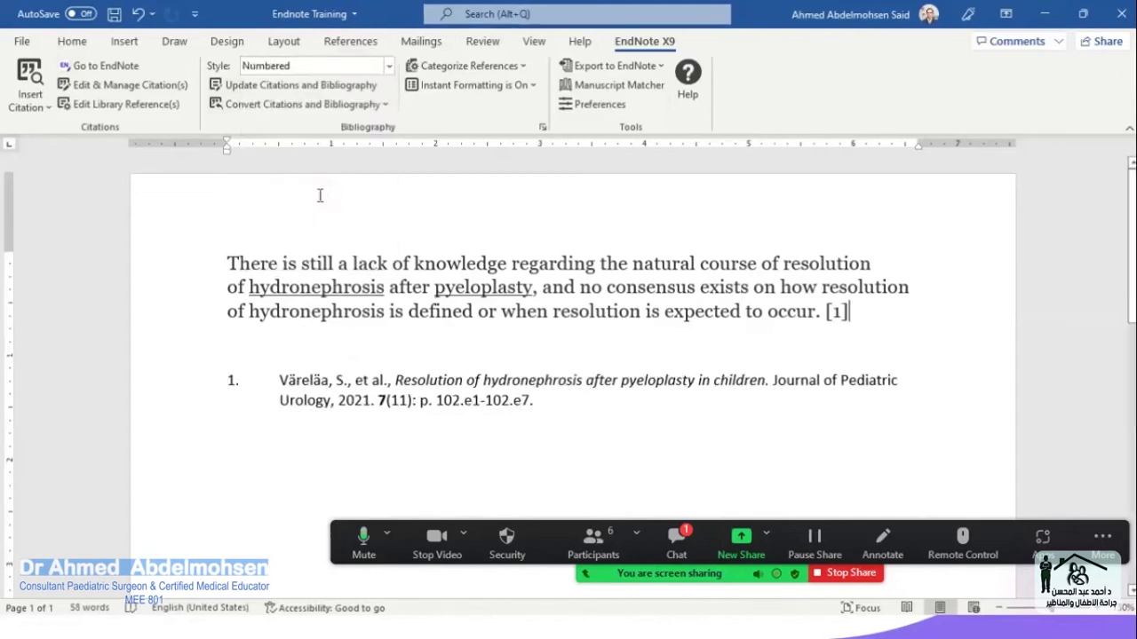
# - Choose the Community Mental Health style from the full EndNote style list and apply it to the document
pyautogui.click(387, 66)
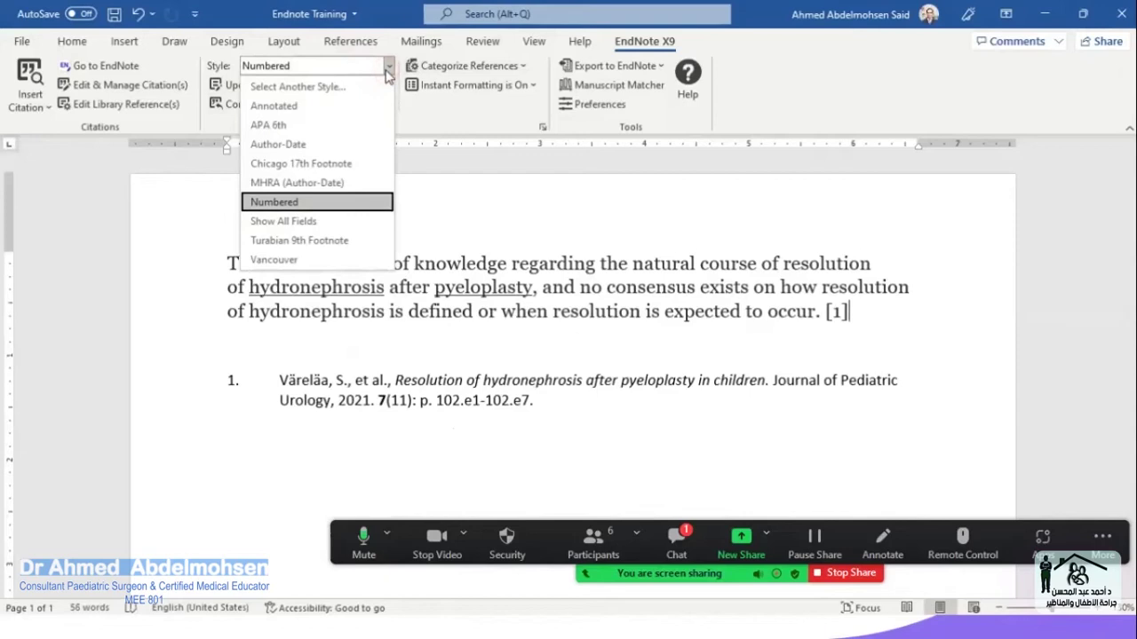
pyautogui.click(312, 88)
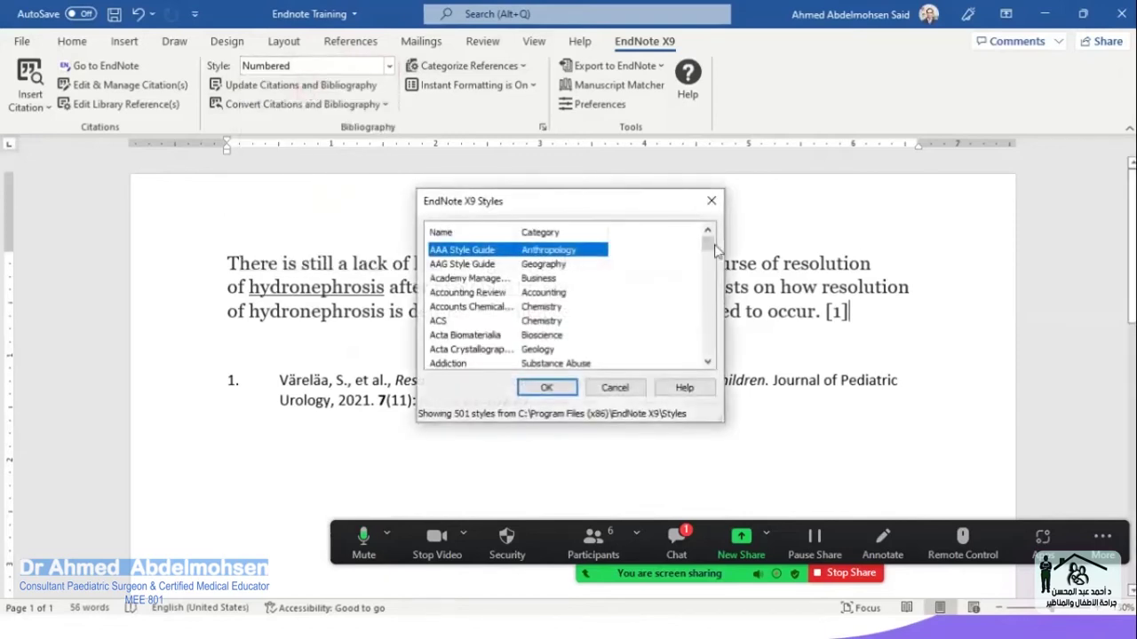
pyautogui.moveTo(708, 239); pyautogui.dragTo(707, 285)
pyautogui.click(487, 319)
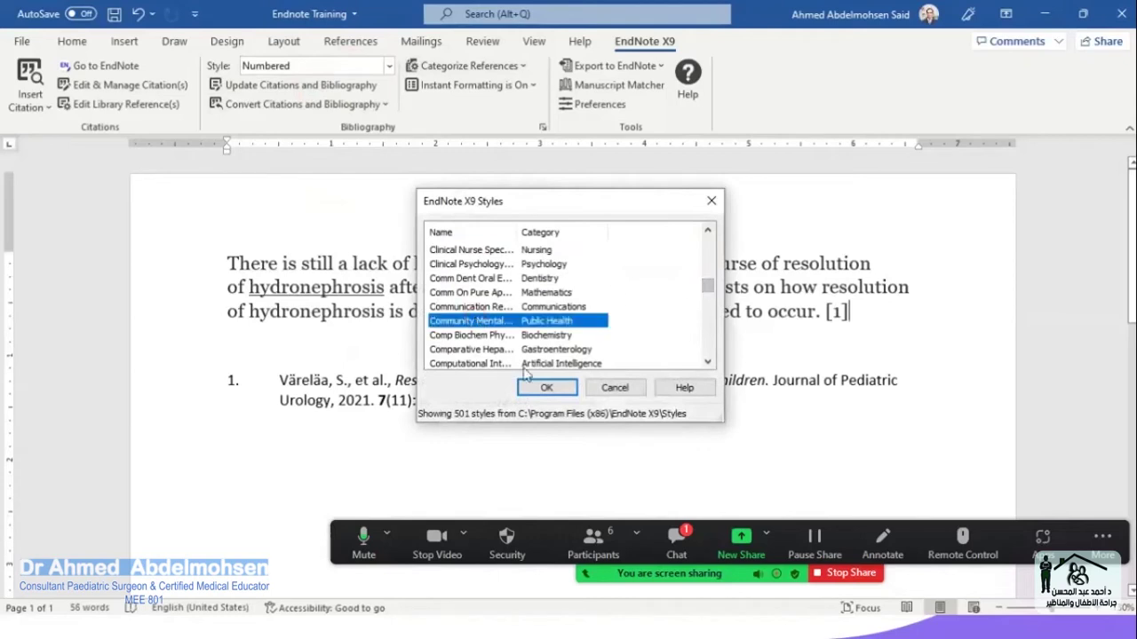
pyautogui.click(546, 387)
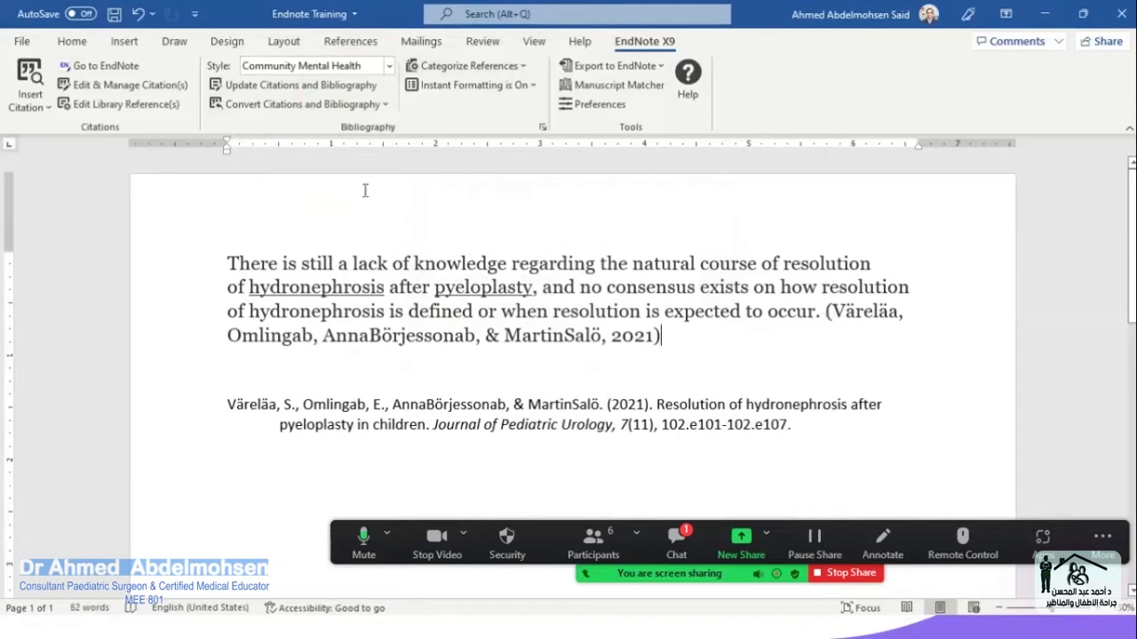
# - Choose the Ann Rev Genetics style from the full EndNote style list and apply it to the document
pyautogui.click(389, 66)
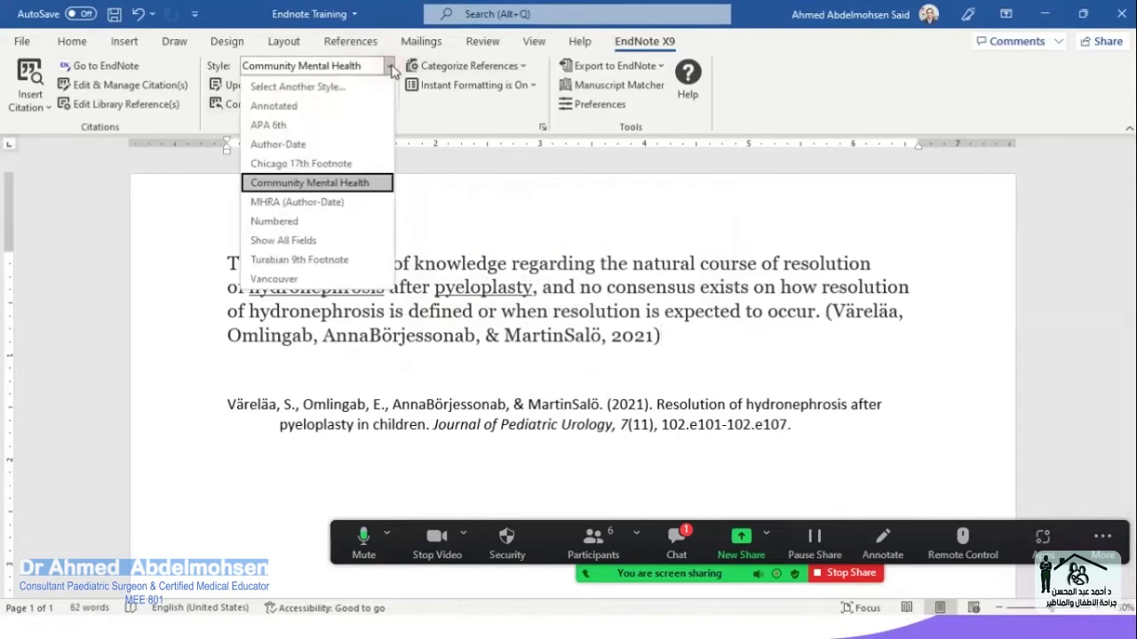
pyautogui.click(352, 87)
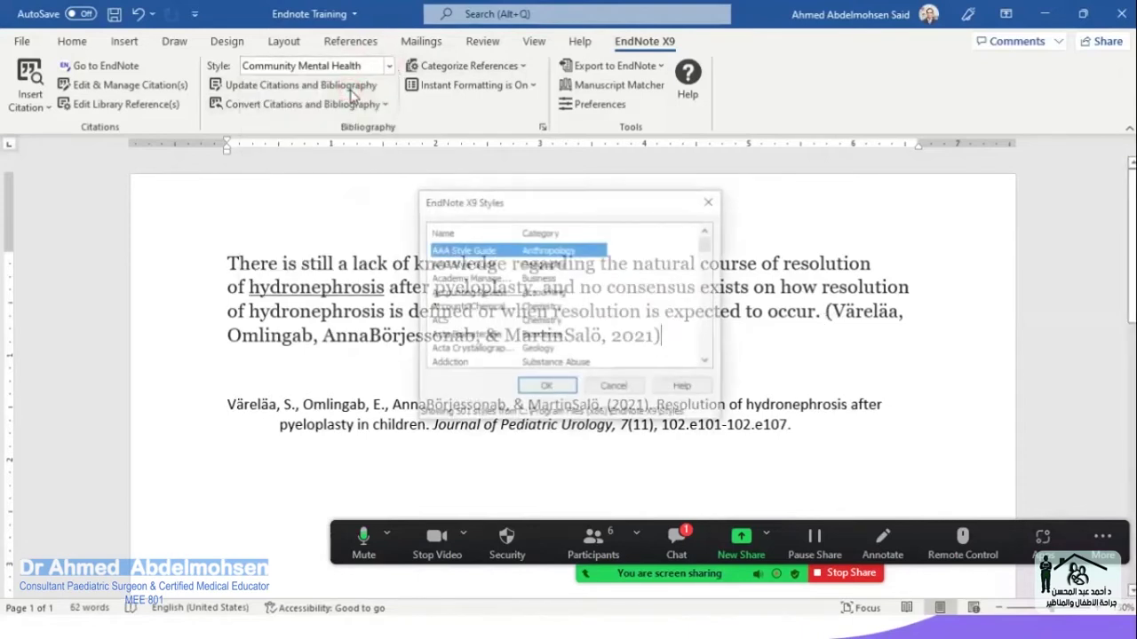
pyautogui.scroll(-8, 596, 305)
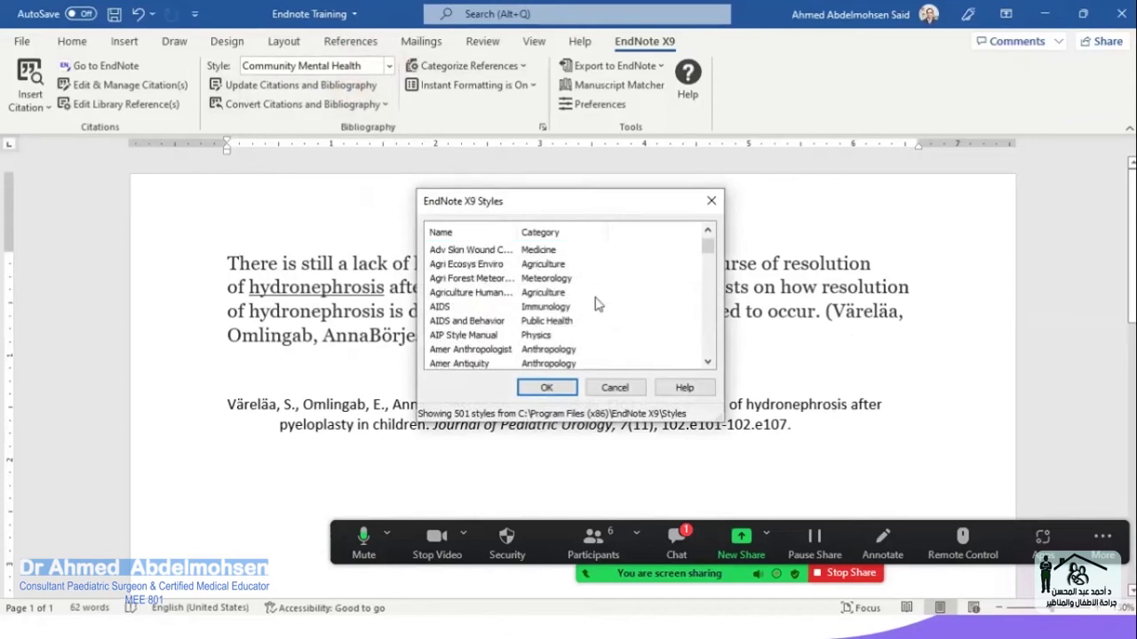
pyautogui.scroll(-8, 597, 304)
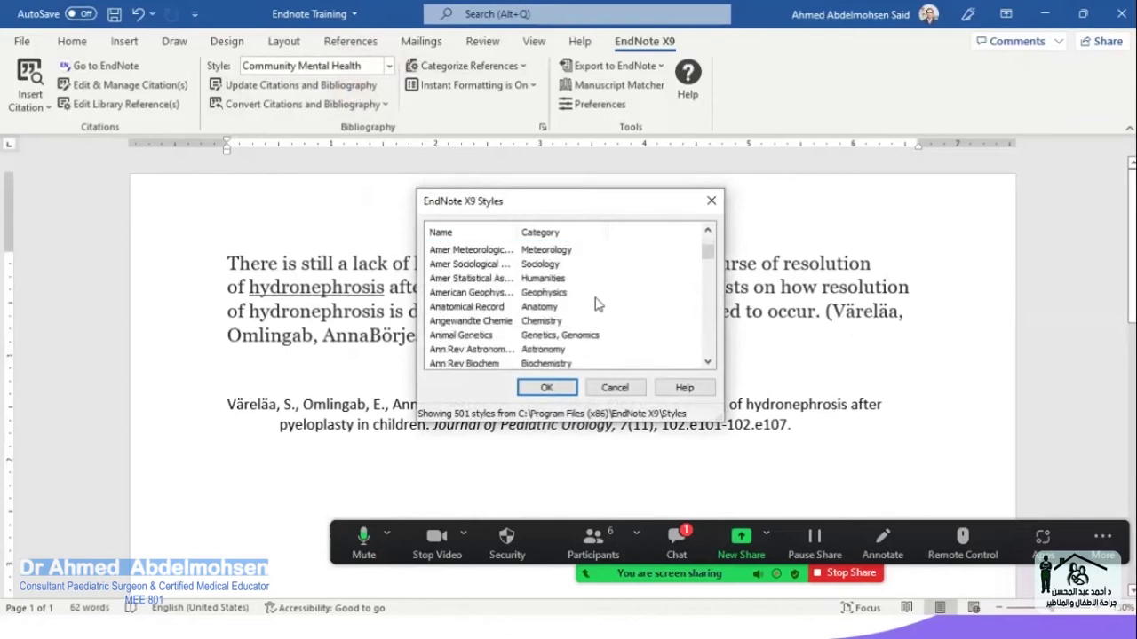
pyautogui.scroll(-2, 597, 305)
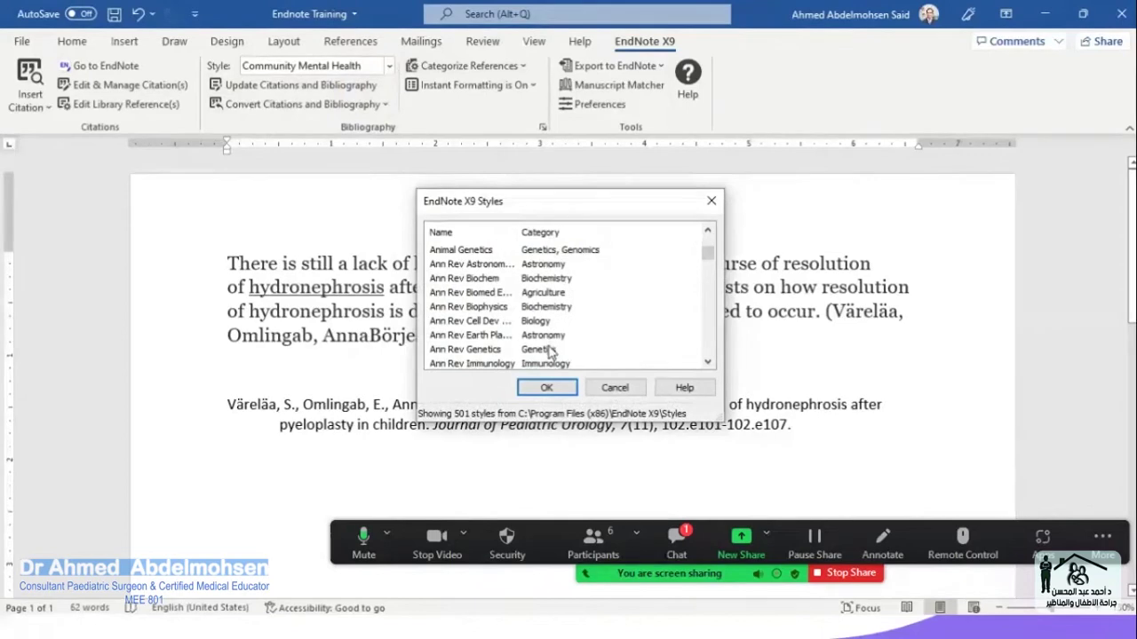
pyautogui.click(553, 350)
pyautogui.click(547, 388)
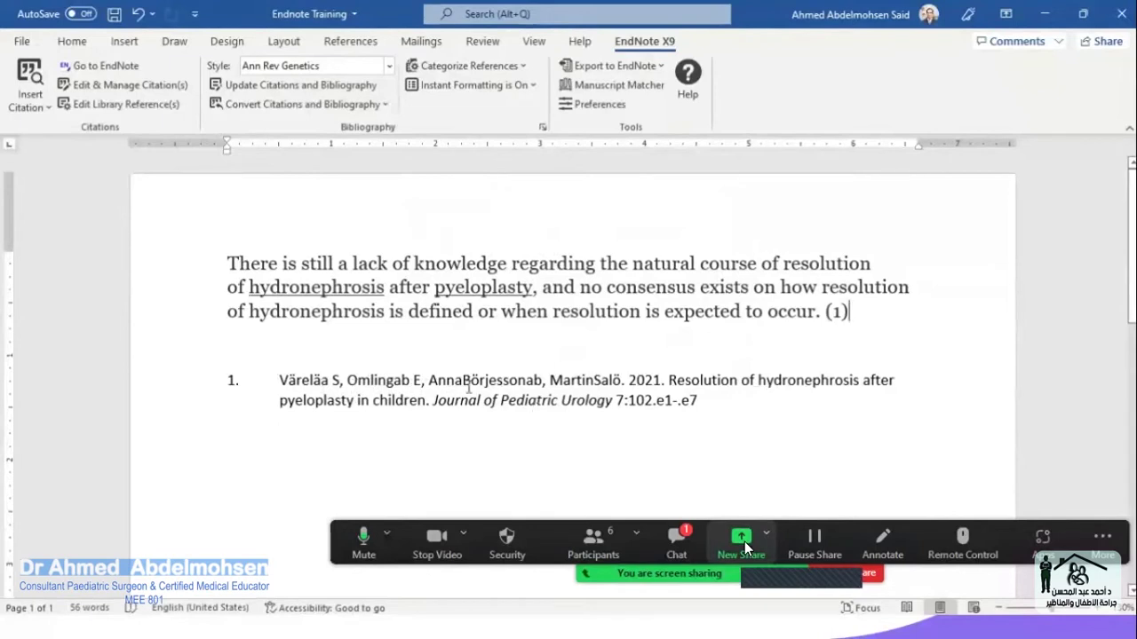
# - Switch from the Word document back to the EndNote library
pyautogui.click(135, 71)
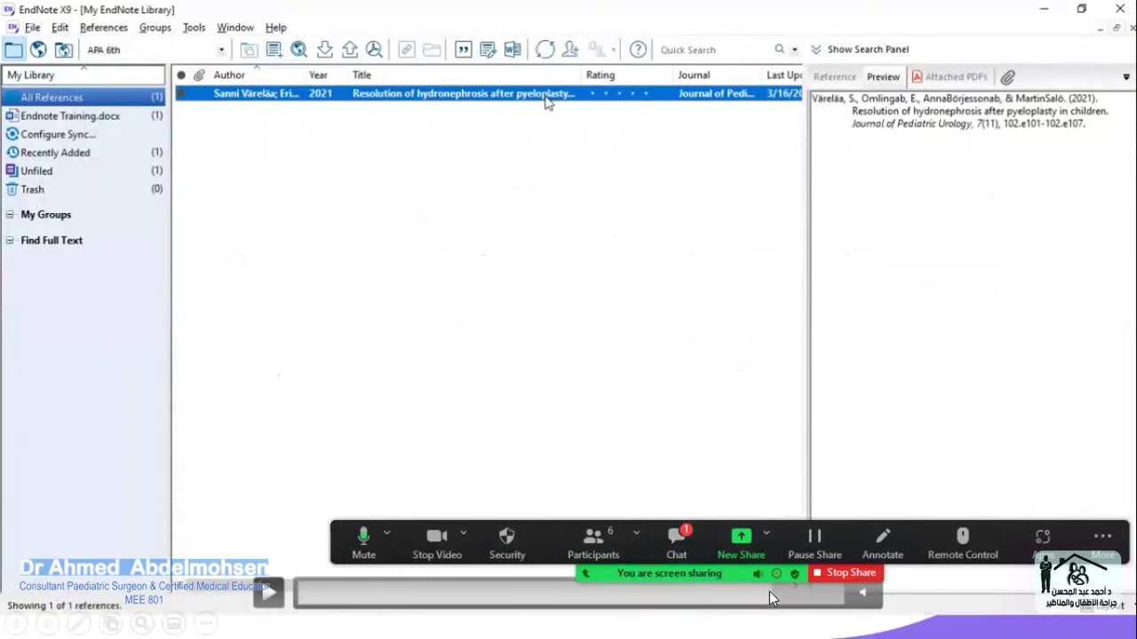
pyautogui.click(769, 591)
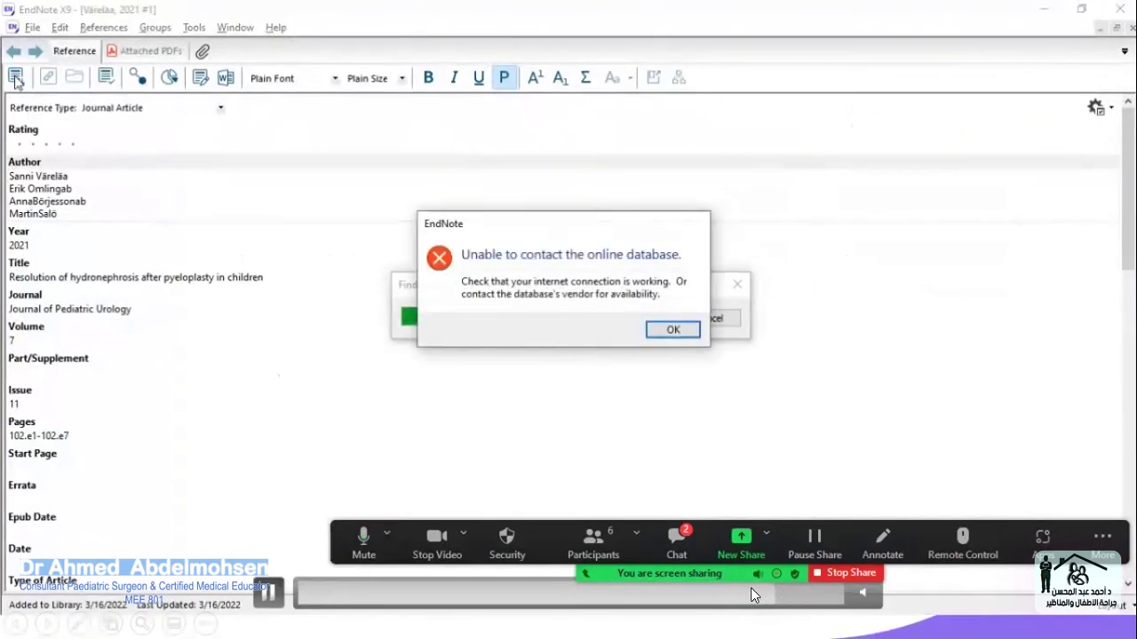
# - Open the pyeloplasty article's reference from the library and check it for online reference updates, dismissing the resulting dialogs
pyautogui.click(750, 592)
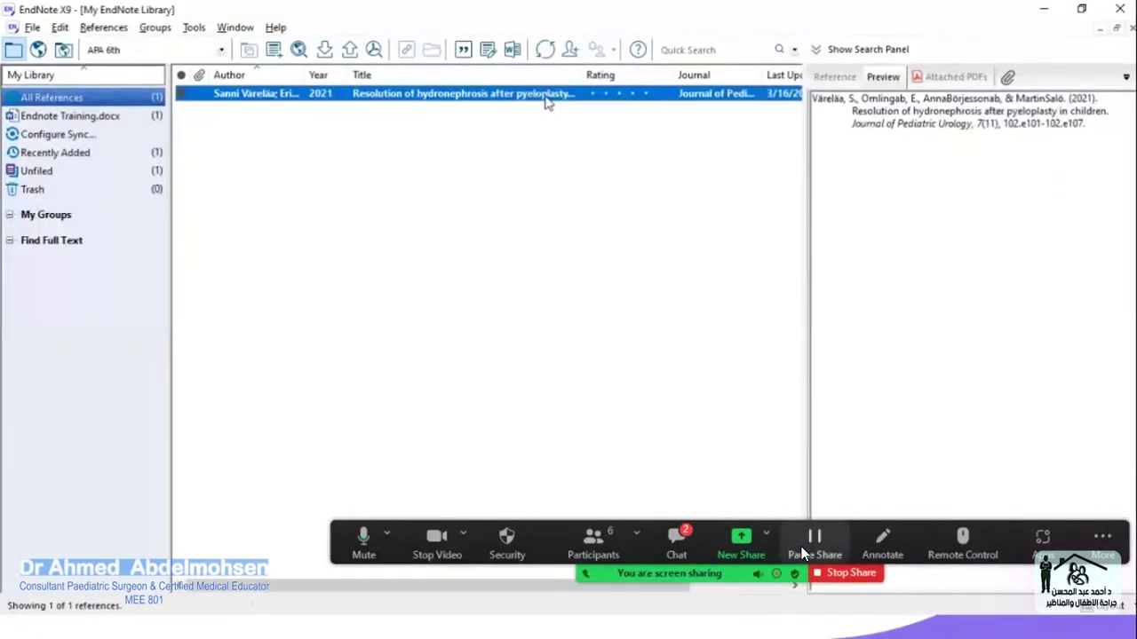
pyautogui.doubleClick(602, 95)
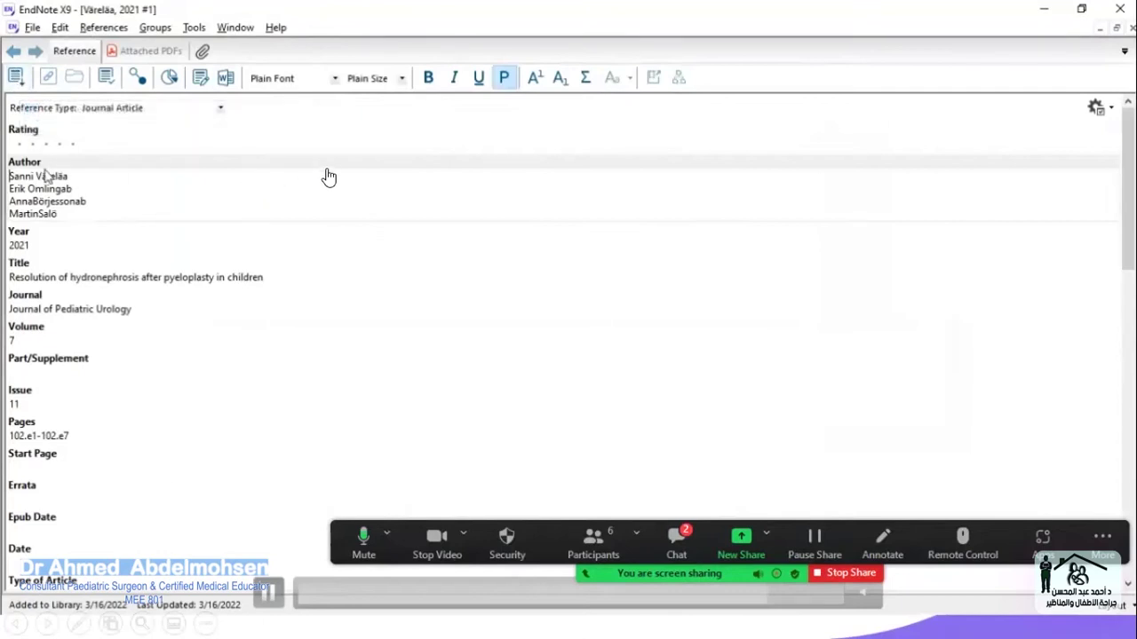
pyautogui.click(16, 79)
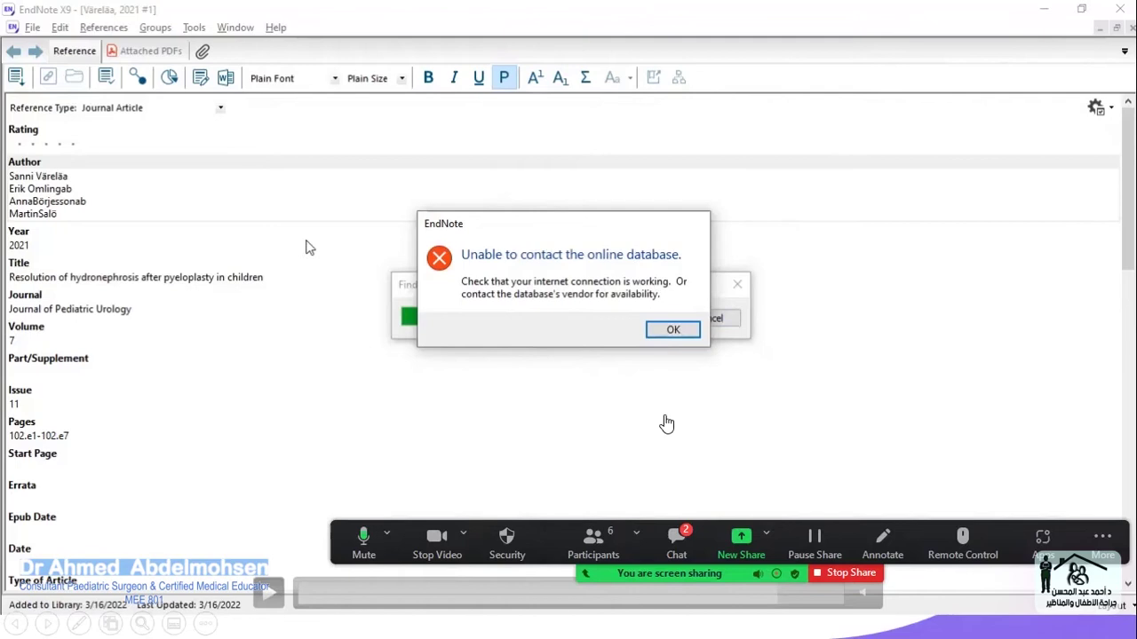
pyautogui.click(672, 331)
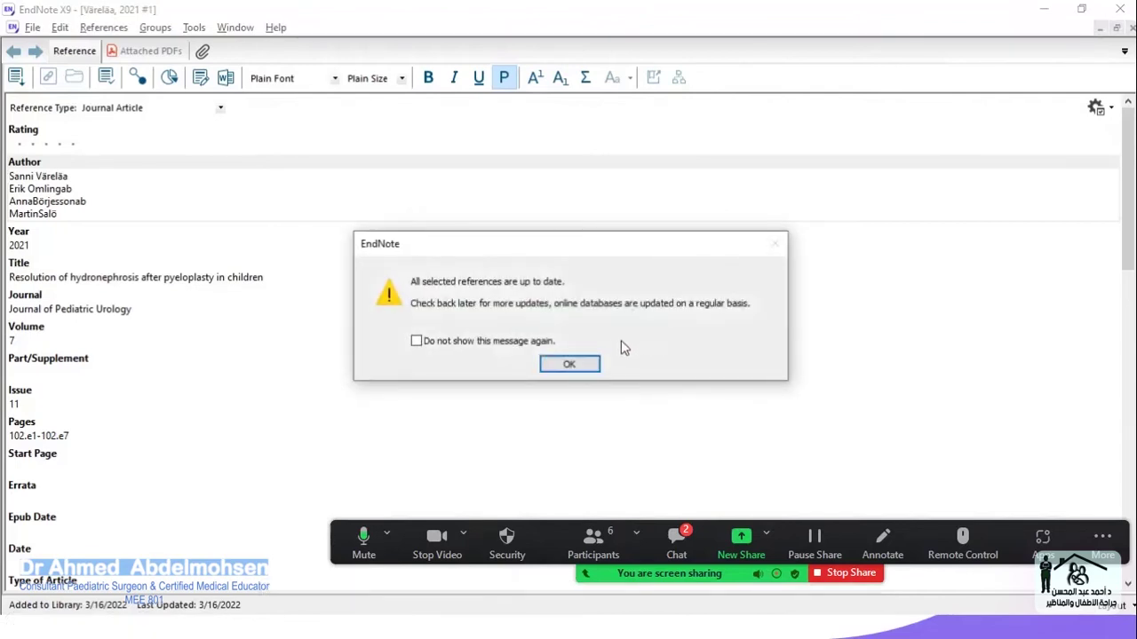
pyautogui.click(567, 368)
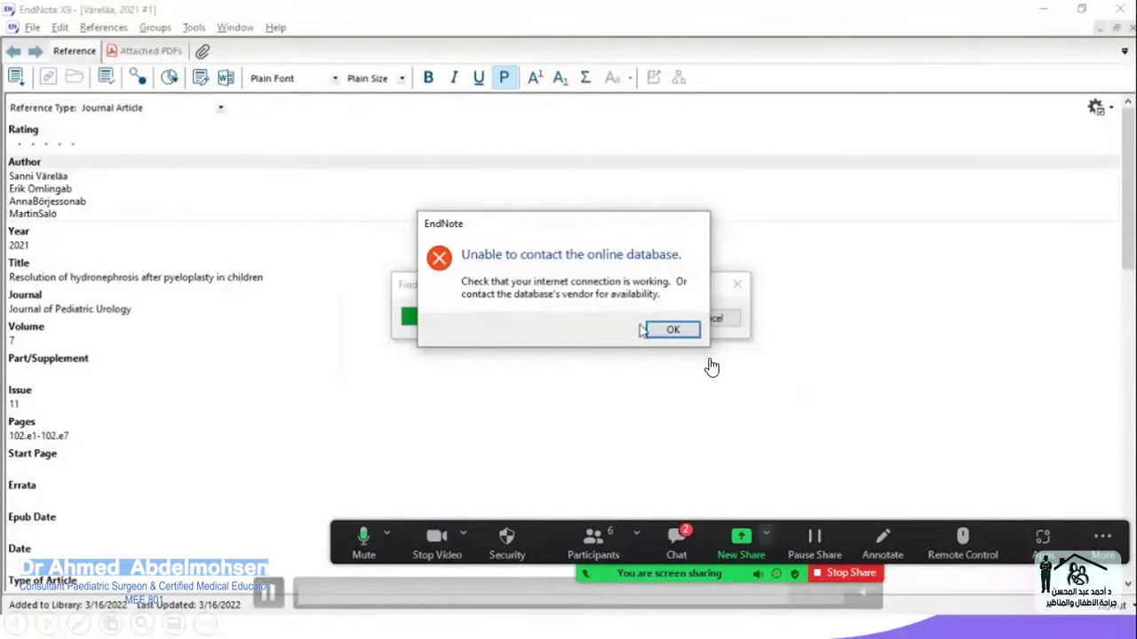
pyautogui.click(667, 332)
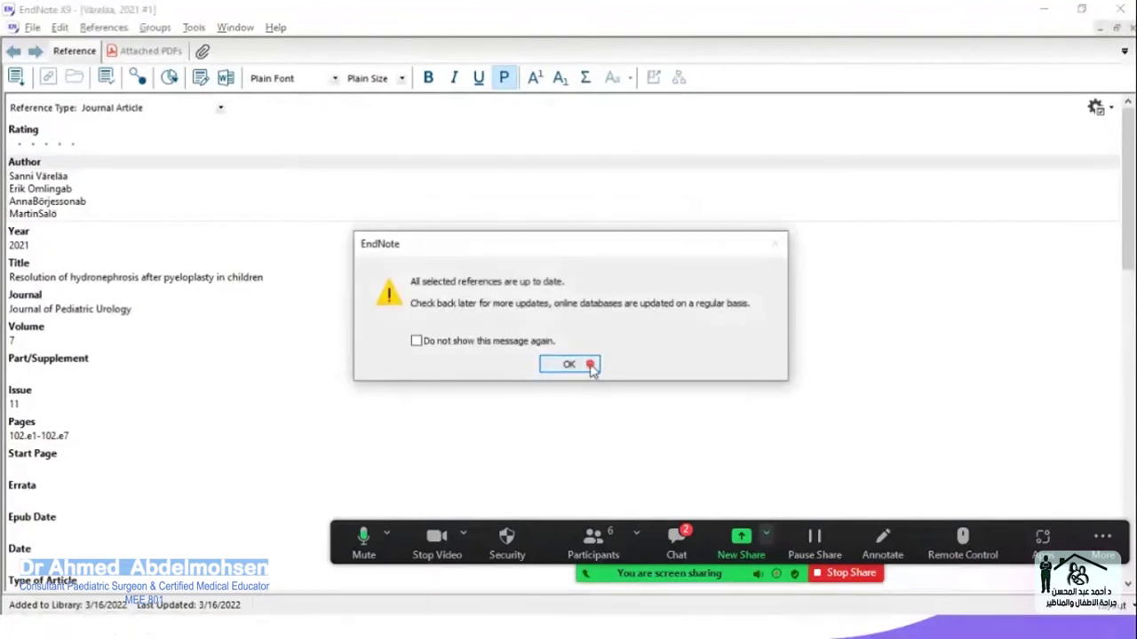
pyautogui.click(589, 364)
# - Remove the trailing "a" from the first author's name and the trailing "b" from the second's, keeping each author on a separate line
pyautogui.scroll(-5, 591, 367)
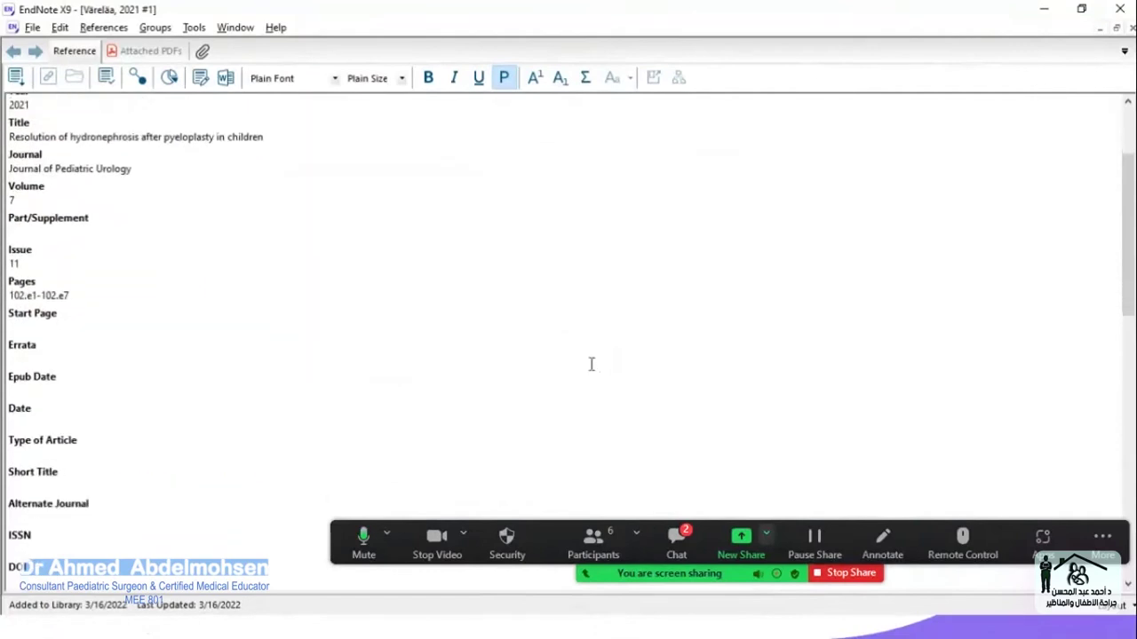
pyautogui.scroll(5, 590, 364)
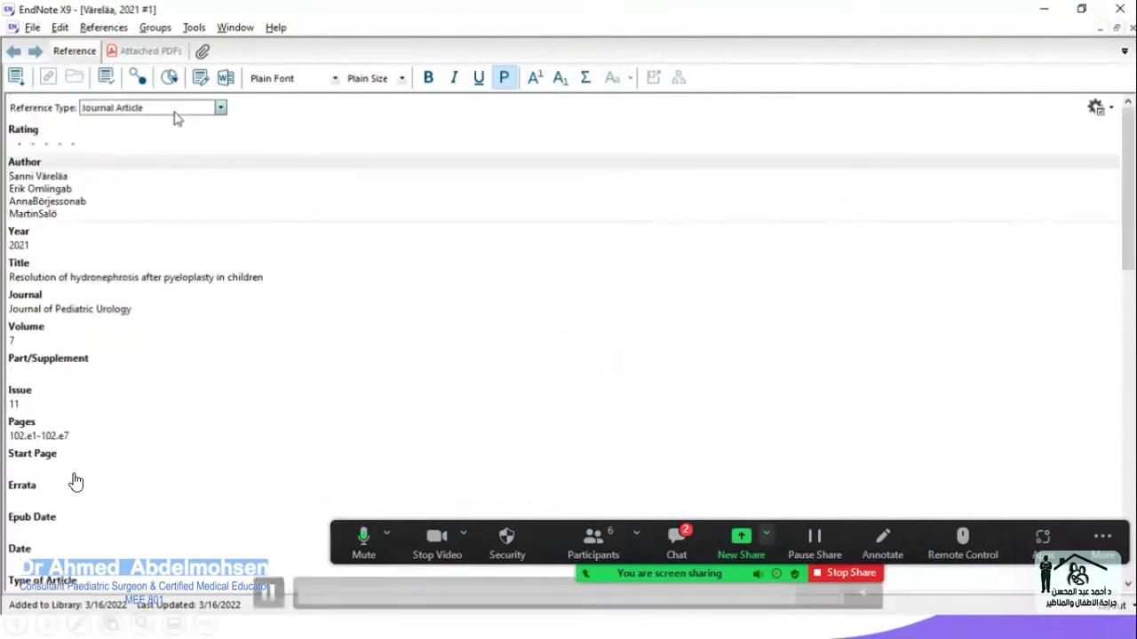
pyautogui.moveTo(70, 177); pyautogui.dragTo(60, 177)
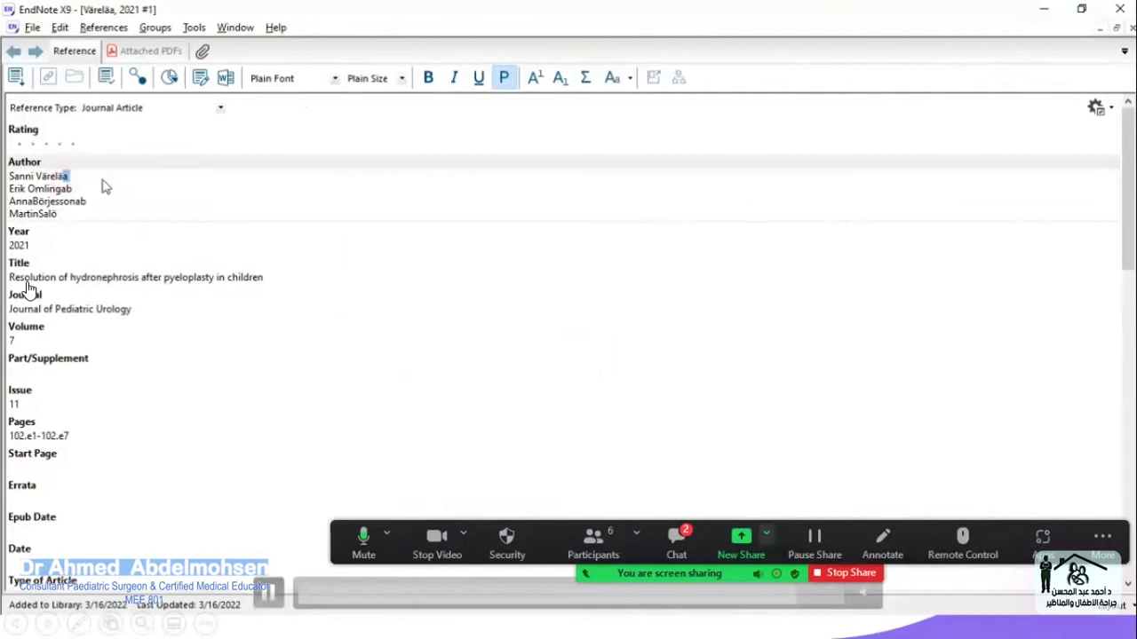
pyautogui.press('BackSpace')
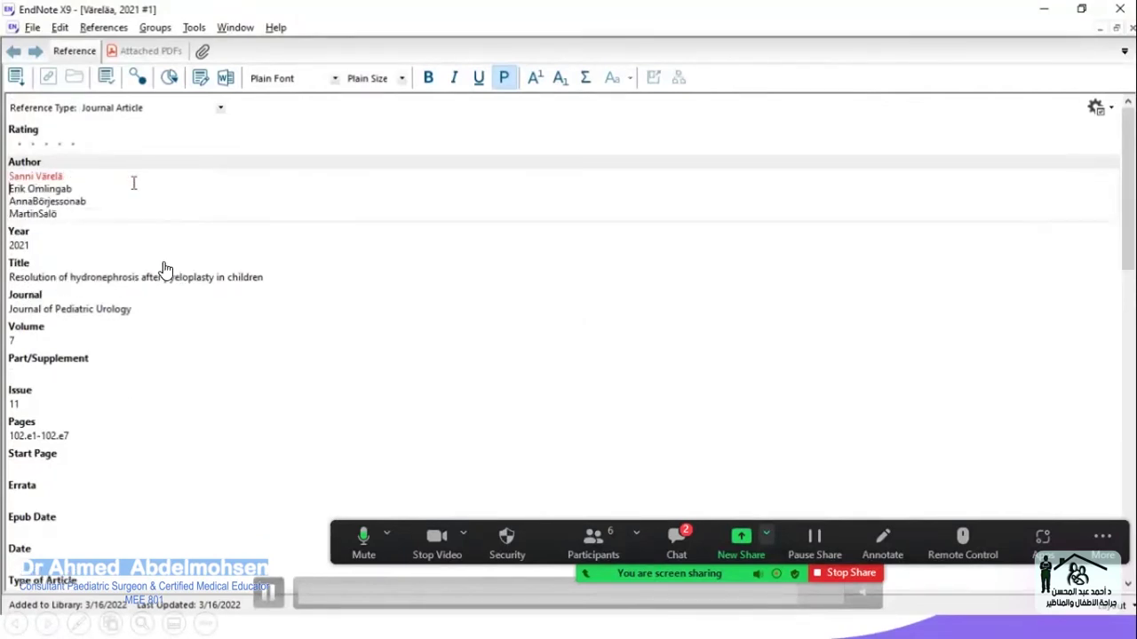
pyautogui.moveTo(67, 189); pyautogui.dragTo(119, 192)
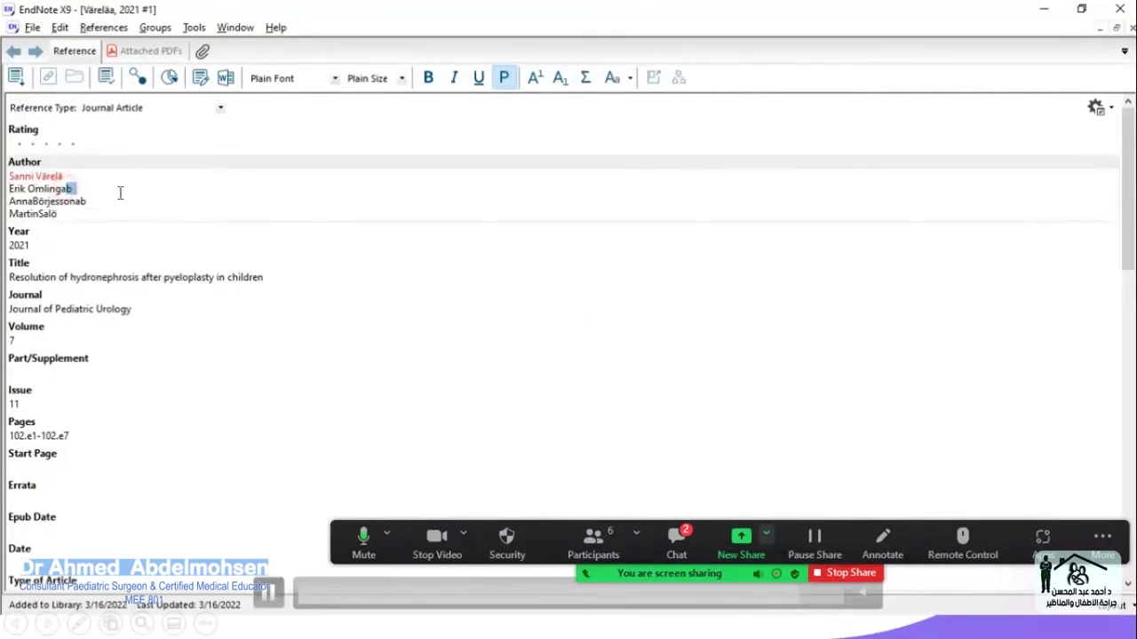
pyautogui.press('BackSpace')
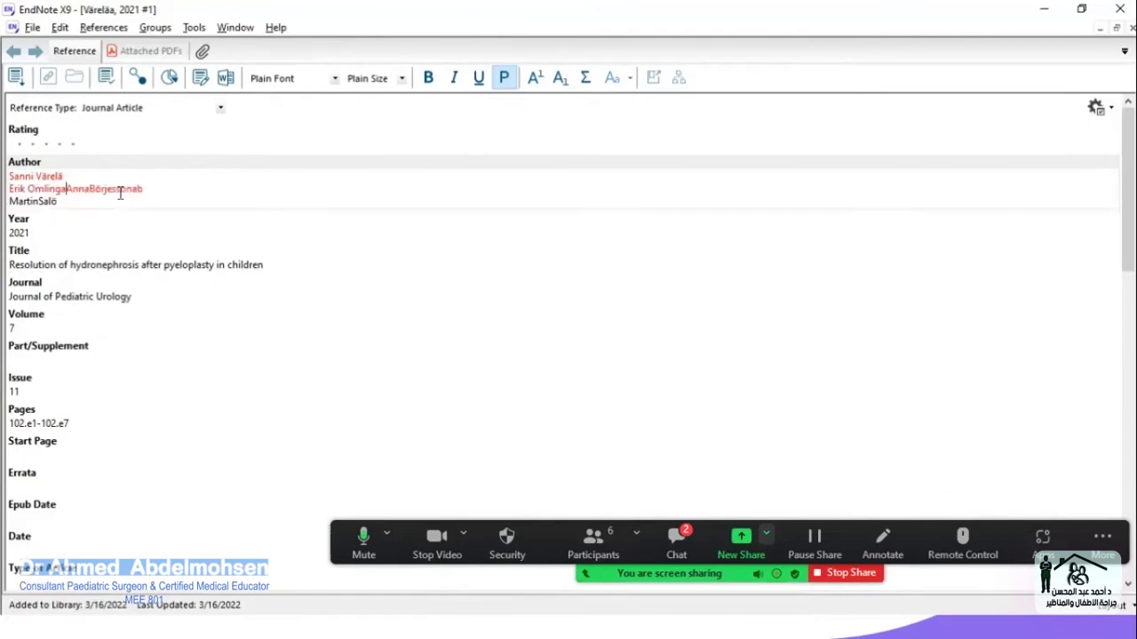
pyautogui.press('Return')
# - Delete the trailing "b" from the third author's name and put a space between the first name and surname
pyautogui.moveTo(82, 203); pyautogui.dragTo(102, 210)
pyautogui.press('BackSpace')
pyautogui.press('Return')
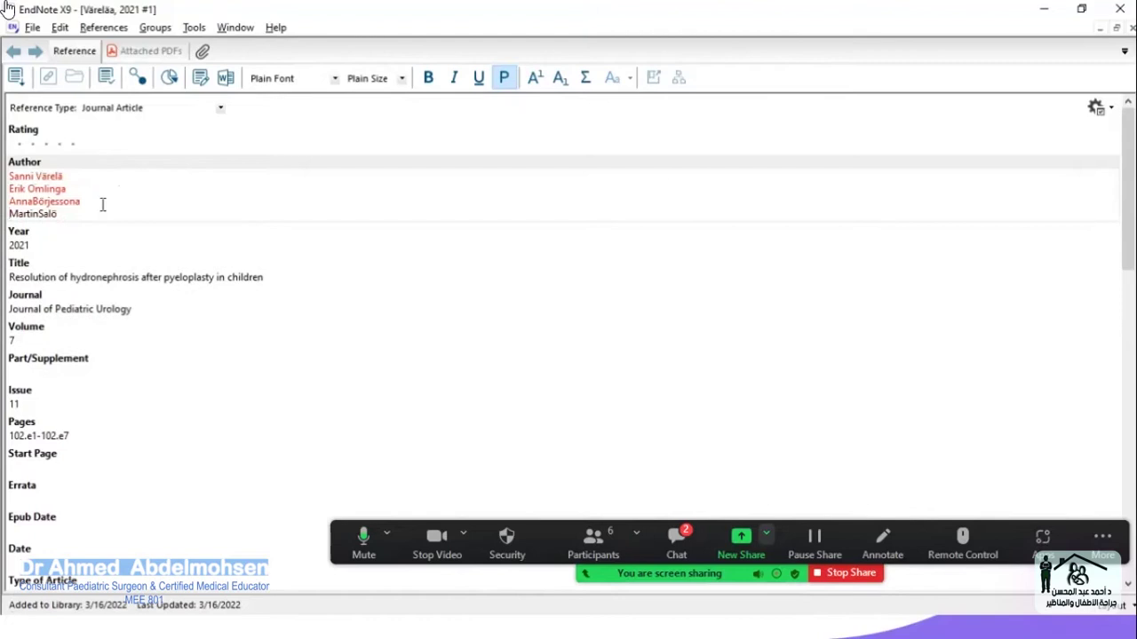
pyautogui.click(28, 201)
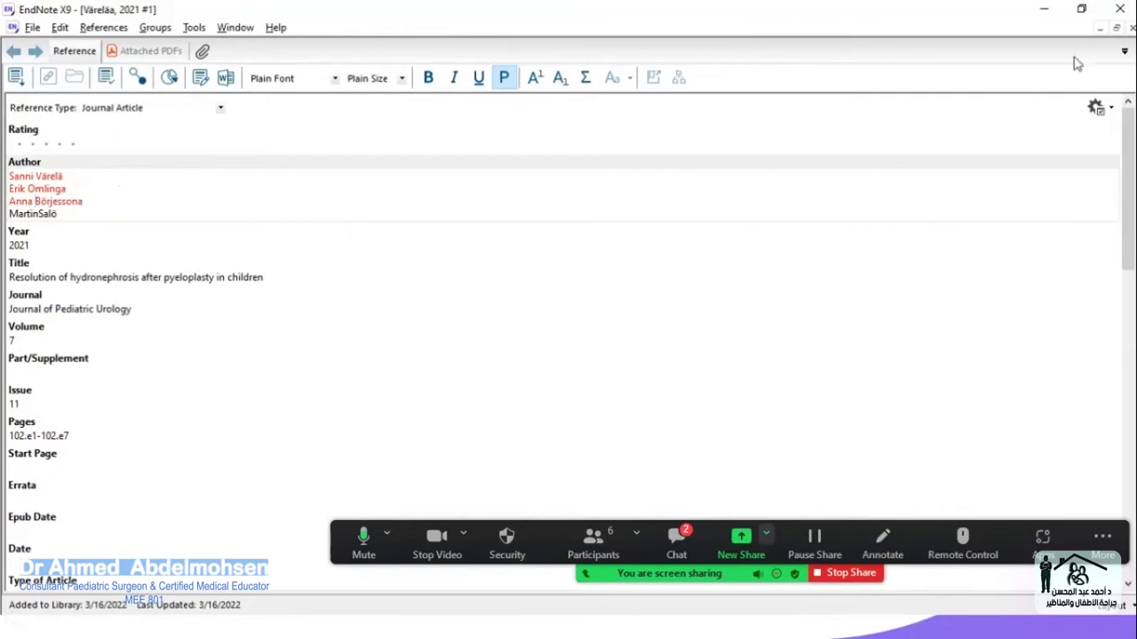
# - Close the edited reference with its changes saved, and update the citations and bibliography in the Word document
pyautogui.hotkey('ctrl', 'w')
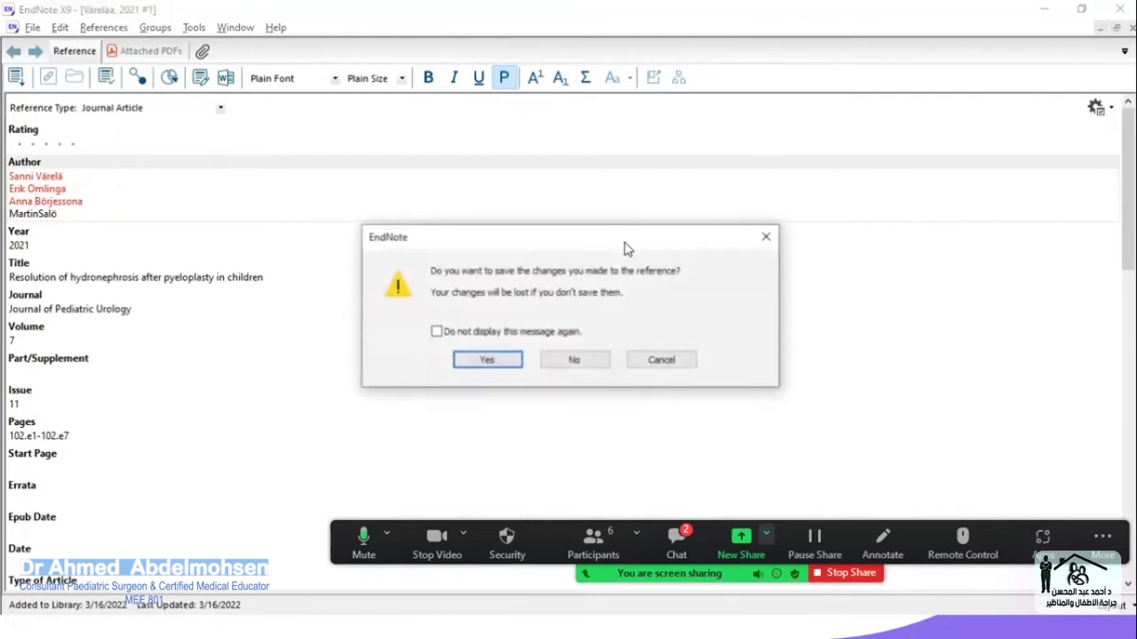
pyautogui.click(515, 358)
pyautogui.hotkey('alt', 'Tab')
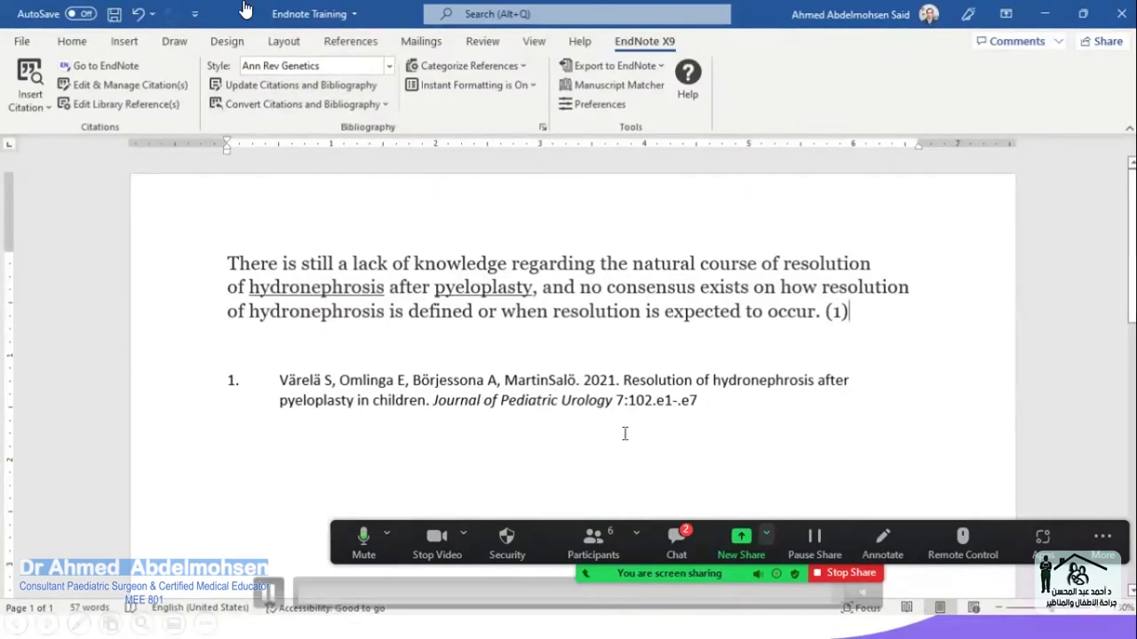
pyautogui.click(267, 85)
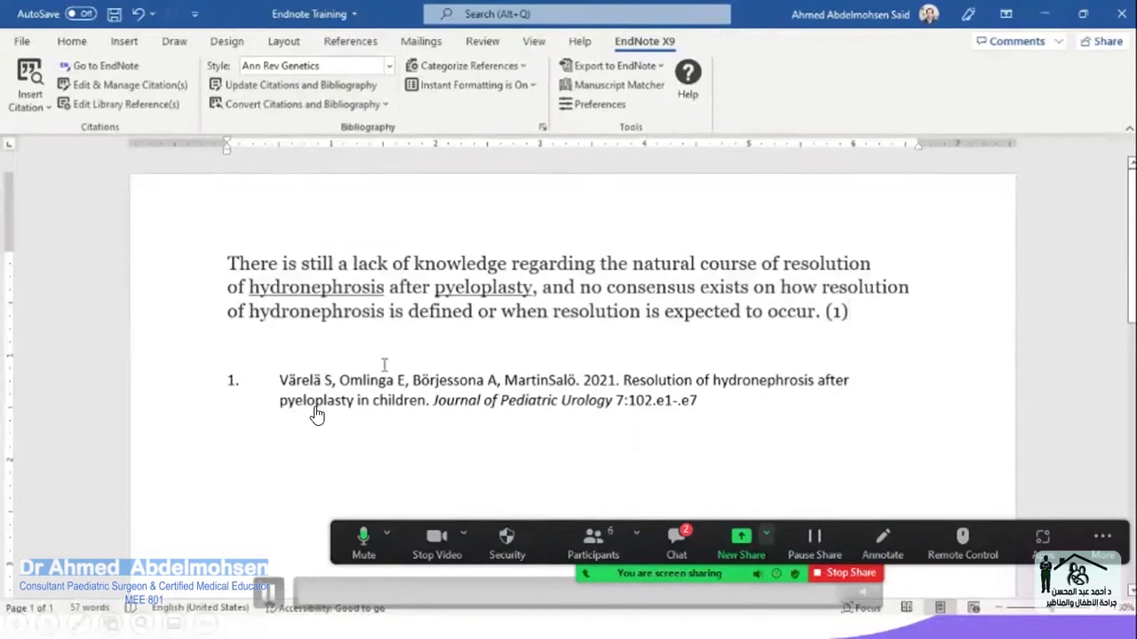
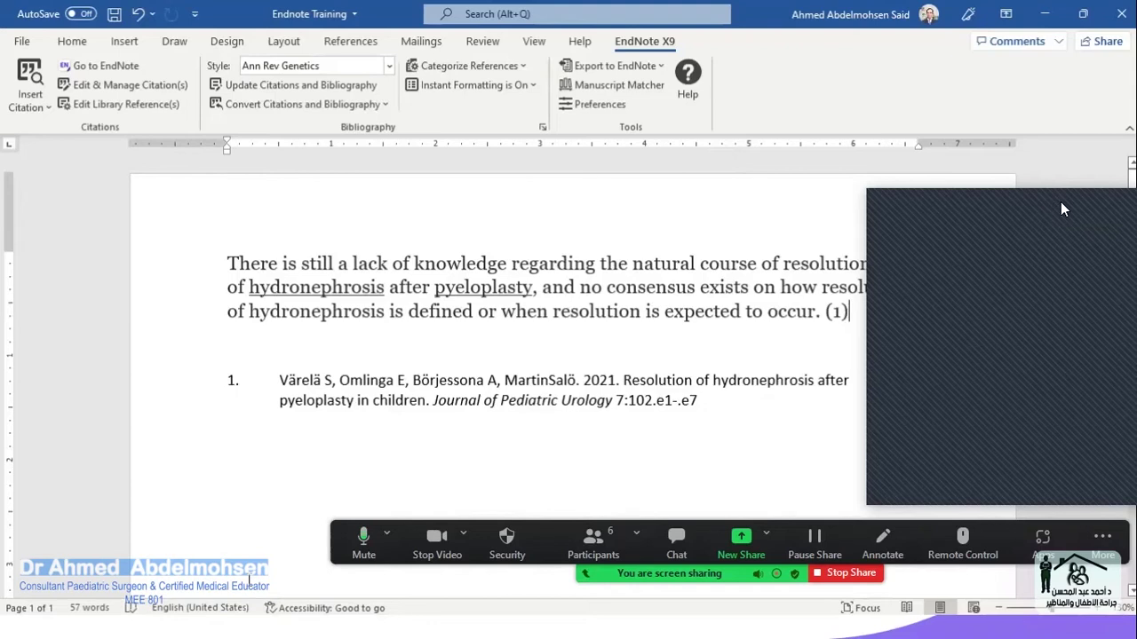
pyautogui.click(1061, 203)
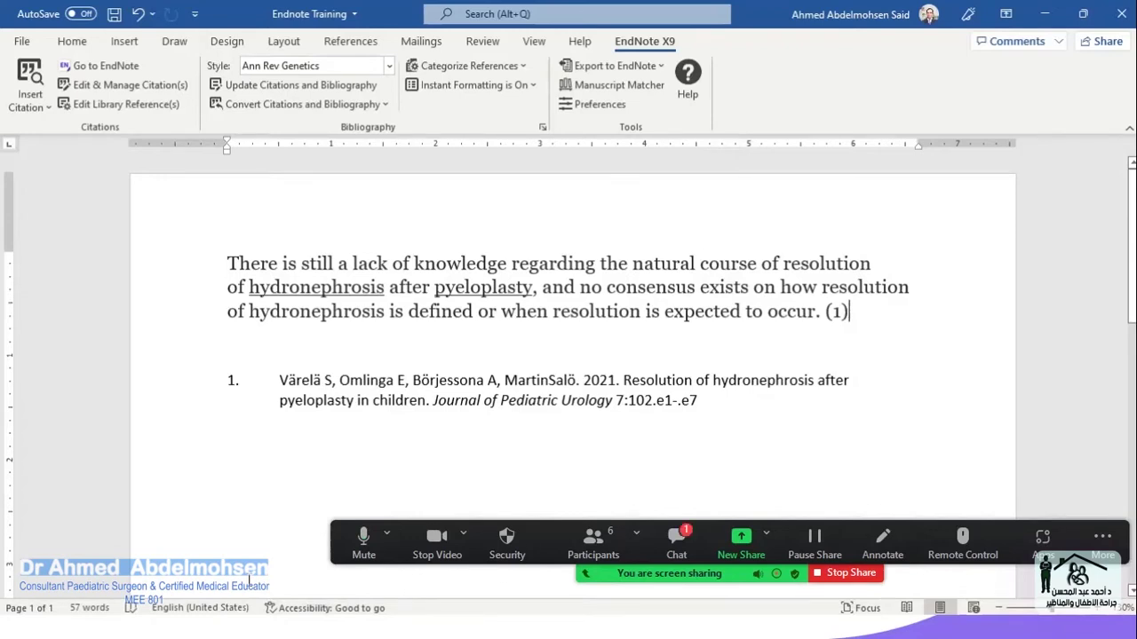
pyautogui.click(690, 536)
pyautogui.click(675, 541)
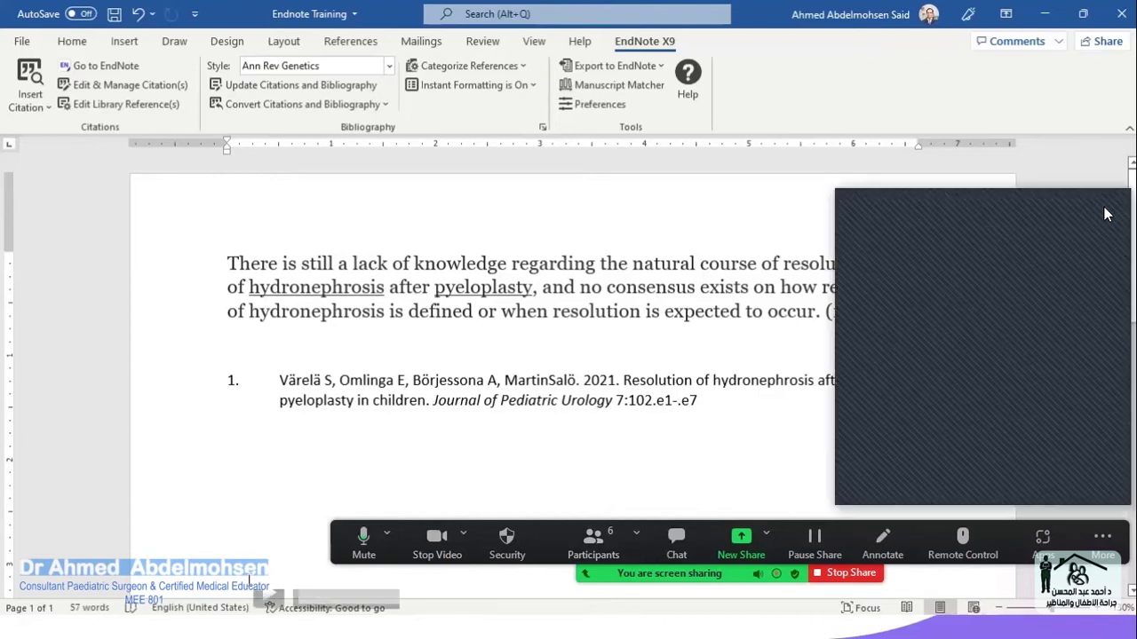
pyautogui.click(939, 310)
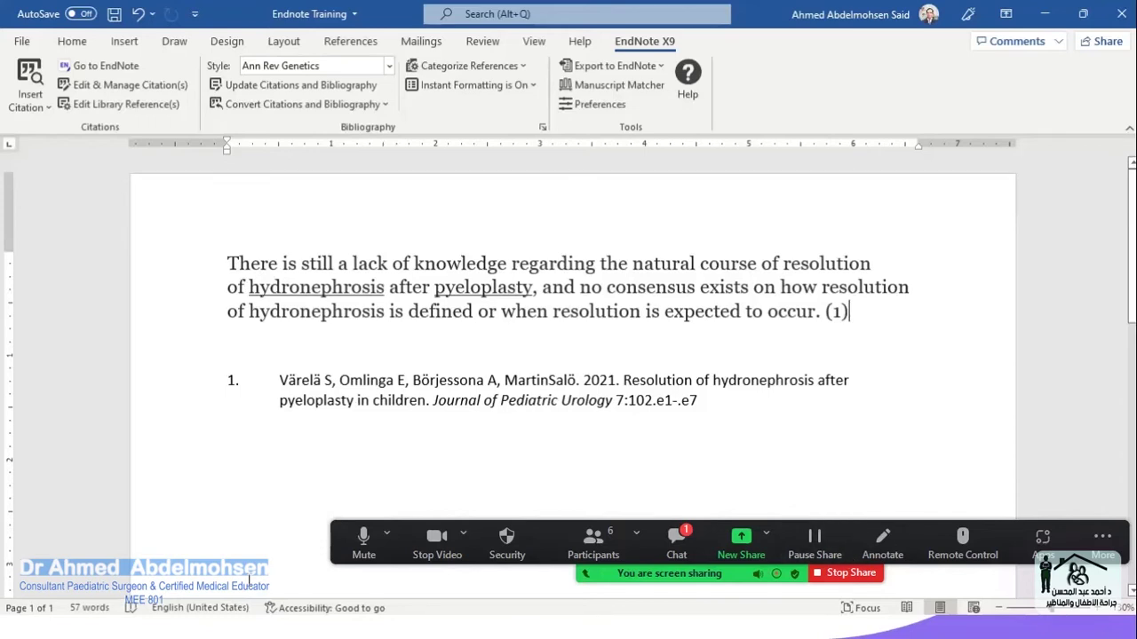
# - Switch to the Edge browser and open the ScienceDirect search results for "pyeloplasty in children"
pyautogui.hotkey('alt', 'Tab')
pyautogui.hotkey('alt', 'Tab')
pyautogui.hotkey('alt', 'Tab')
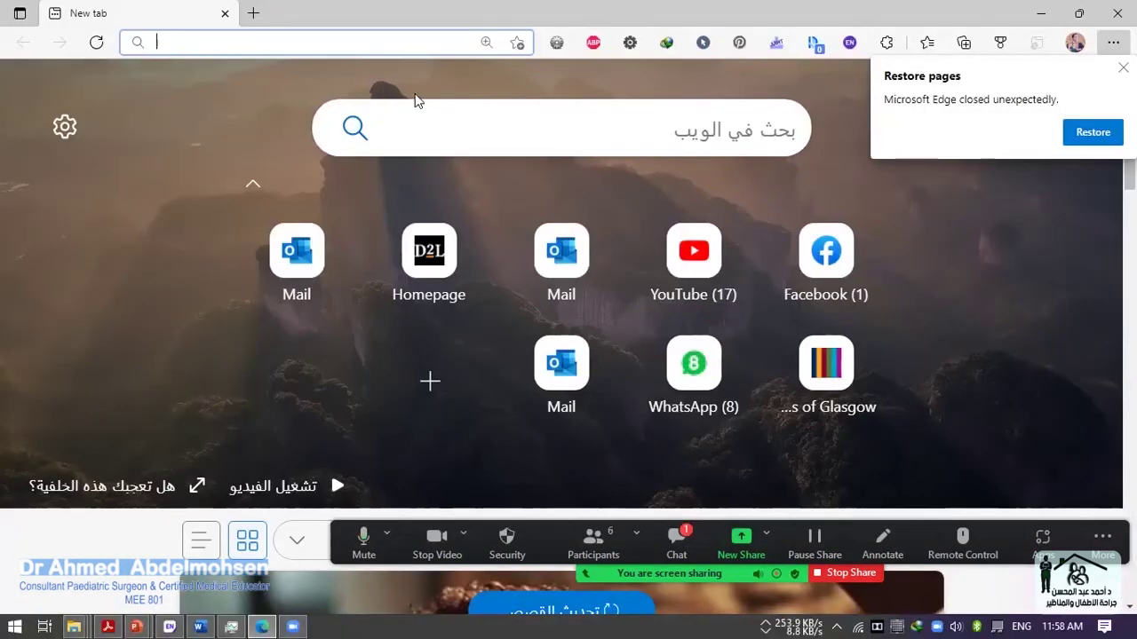
pyautogui.write('sc')
pyautogui.press('Return')
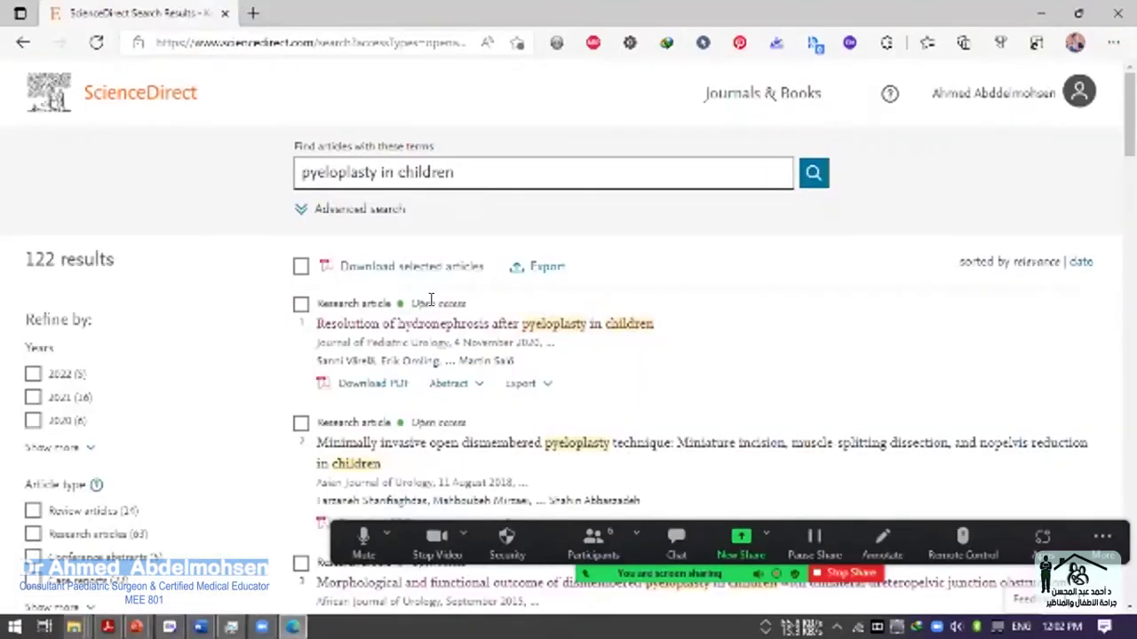
# - Copy the link of the "Hybrid procedure for pyeloplasty in infants and young children" article and open its page
pyautogui.scroll(-5, 422, 384)
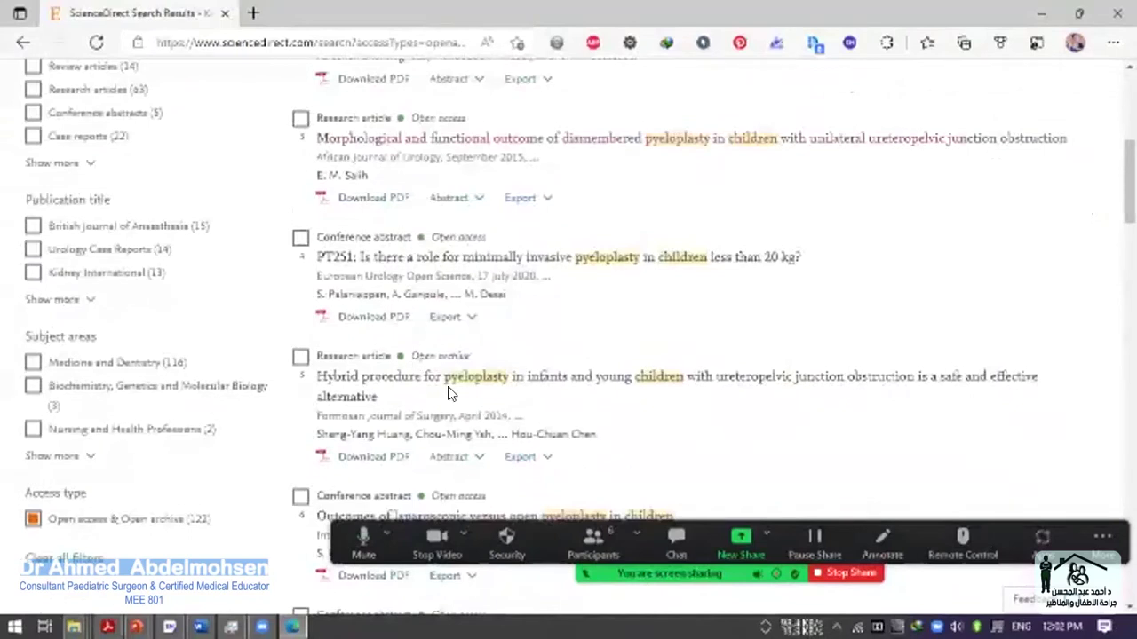
pyautogui.rightClick(453, 377)
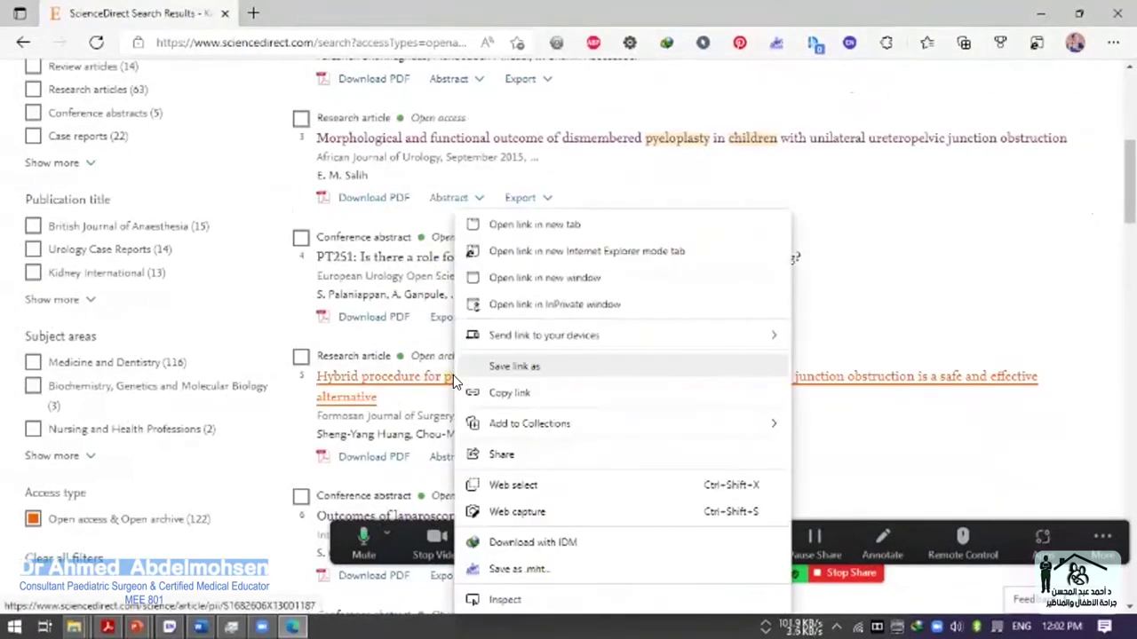
pyautogui.click(503, 394)
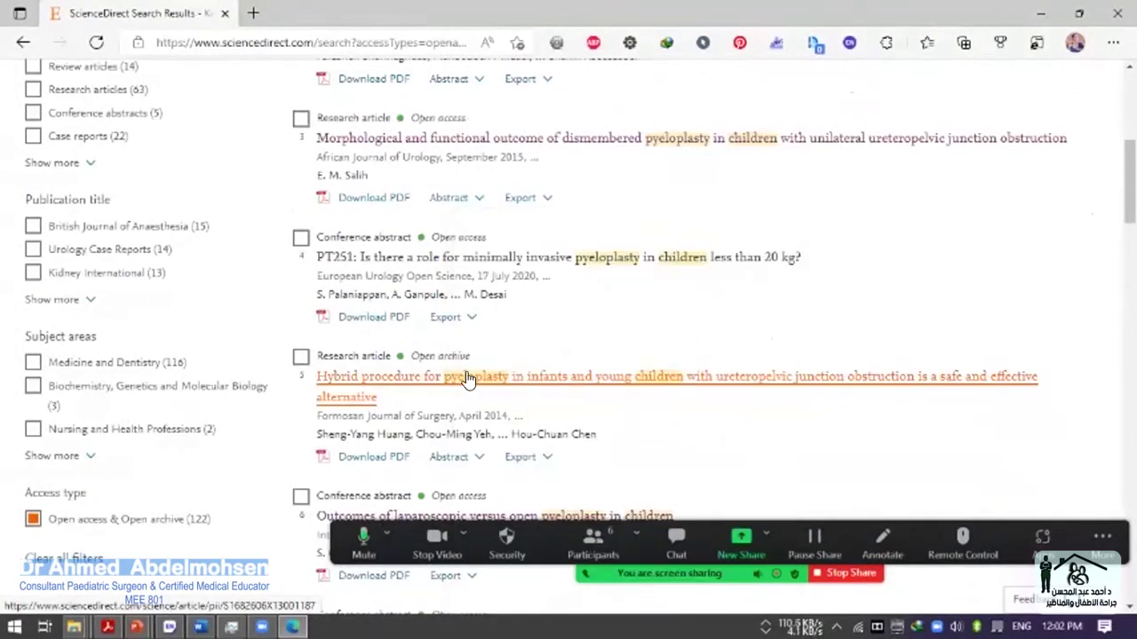
pyautogui.click(466, 376)
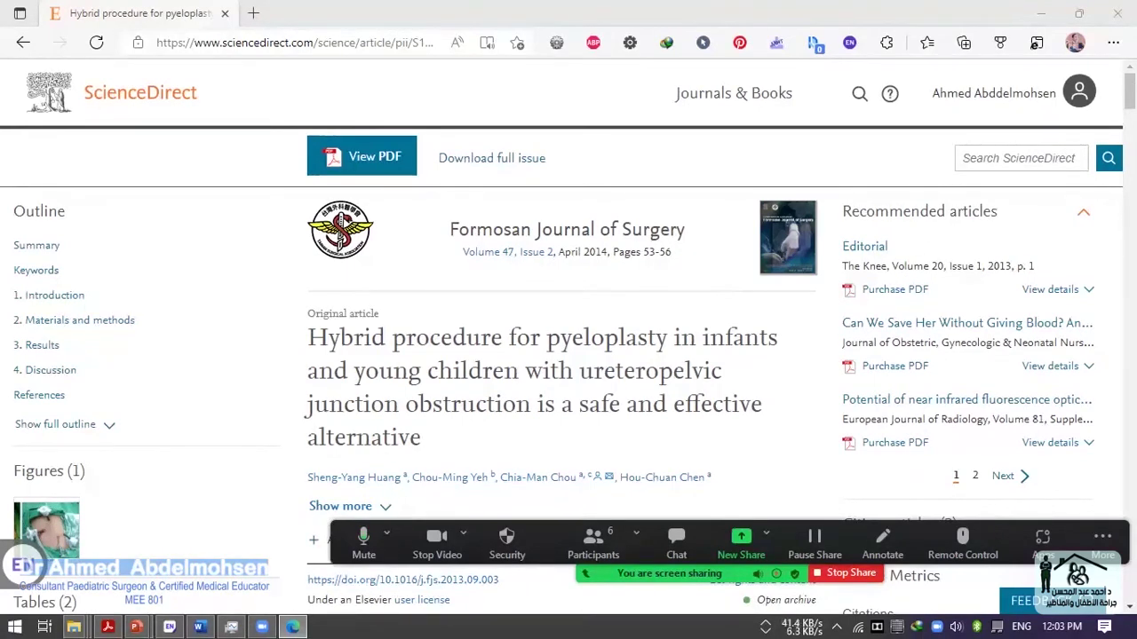
# - Look through the article's title, author details and summary, including its methods and results
pyautogui.scroll(-5, 568, 355)
pyautogui.scroll(-5, 568, 355)
pyautogui.scroll(10, 569, 355)
pyautogui.scroll(-5, 569, 355)
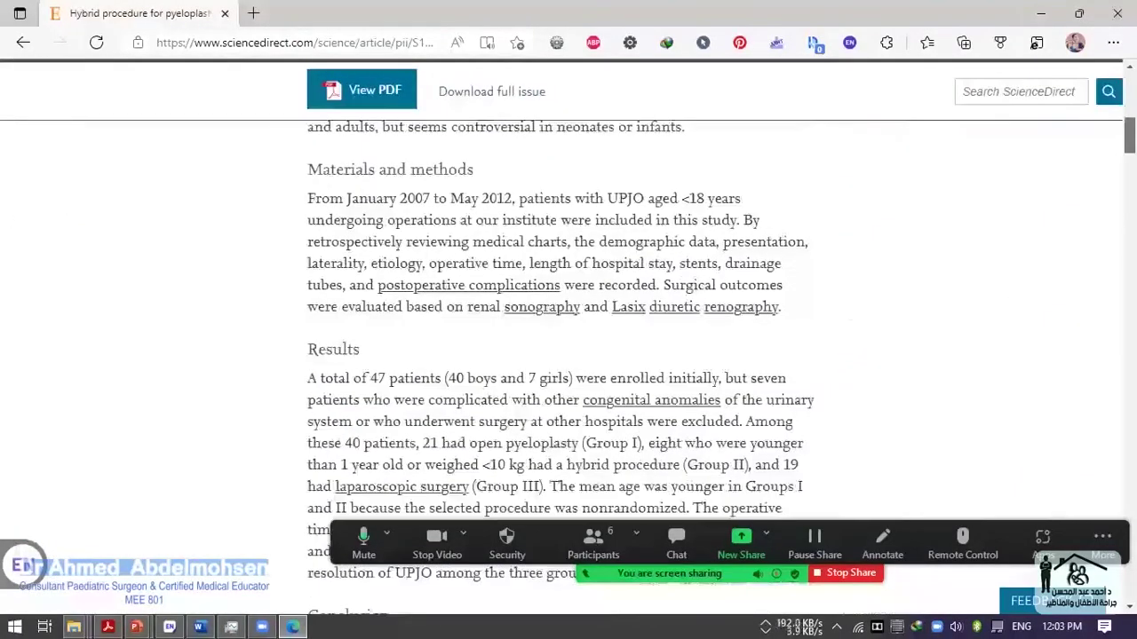
pyautogui.scroll(-2, 568, 356)
pyautogui.scroll(6, 568, 355)
pyautogui.scroll(3, 569, 356)
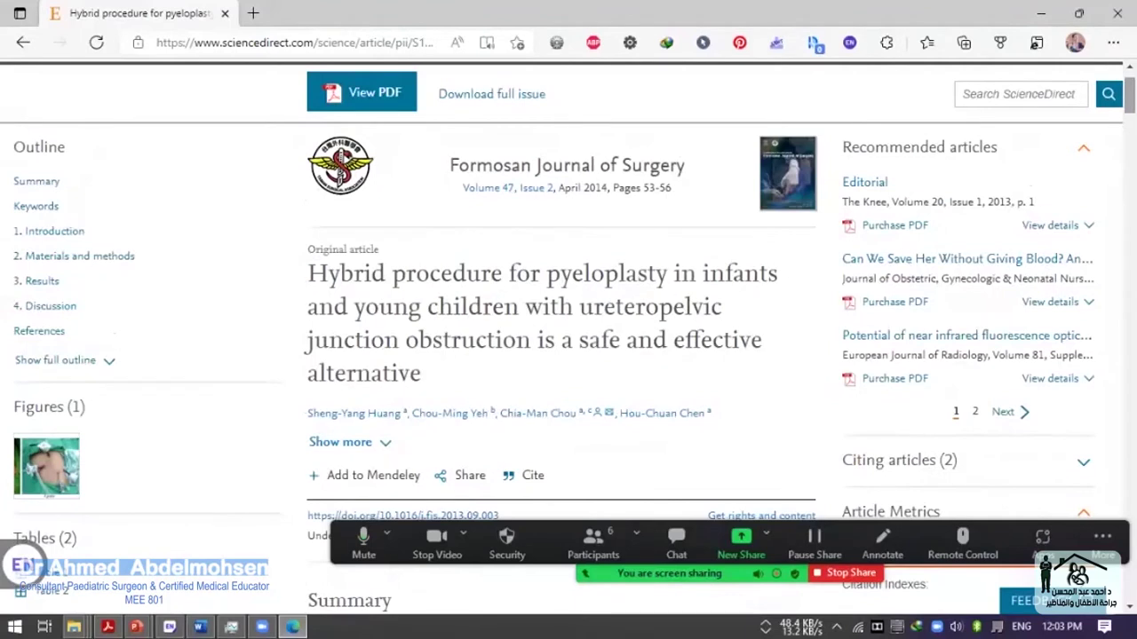
pyautogui.click(593, 539)
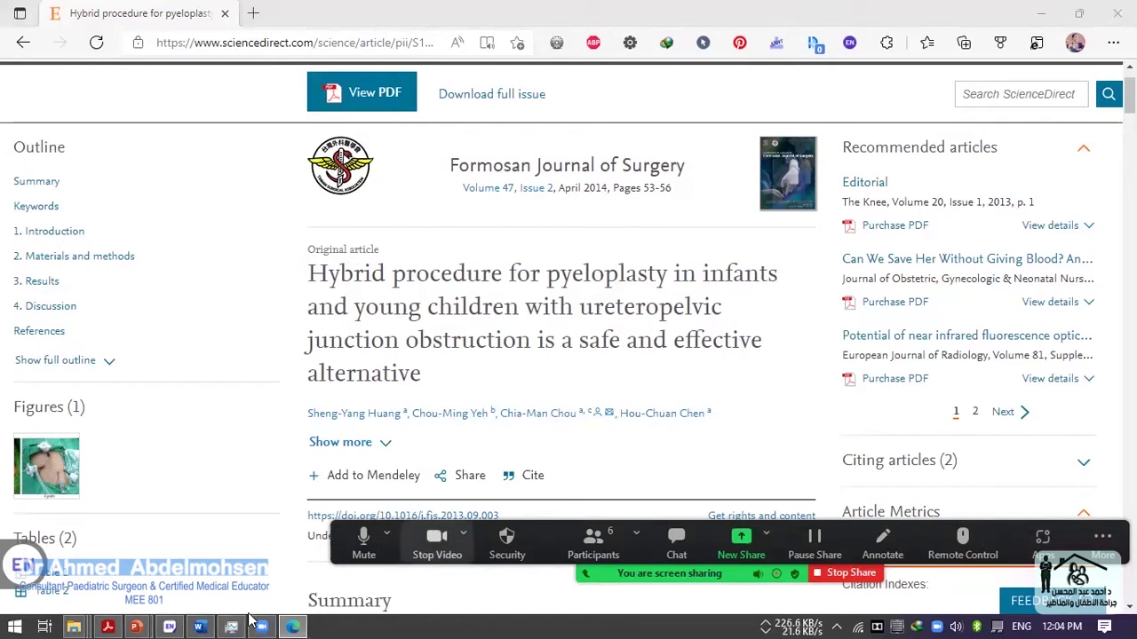
# - Switch to the EndNote library, open a blank new Journal Article reference, and close EndNote without filling it in
pyautogui.moveTo(170, 624)
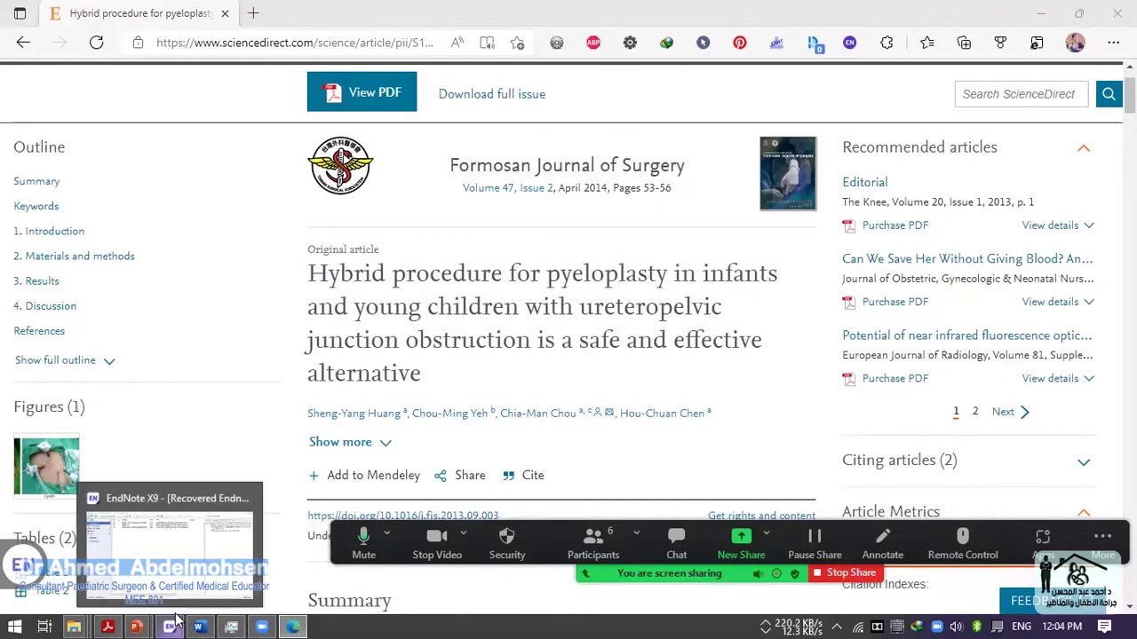
pyautogui.click(214, 519)
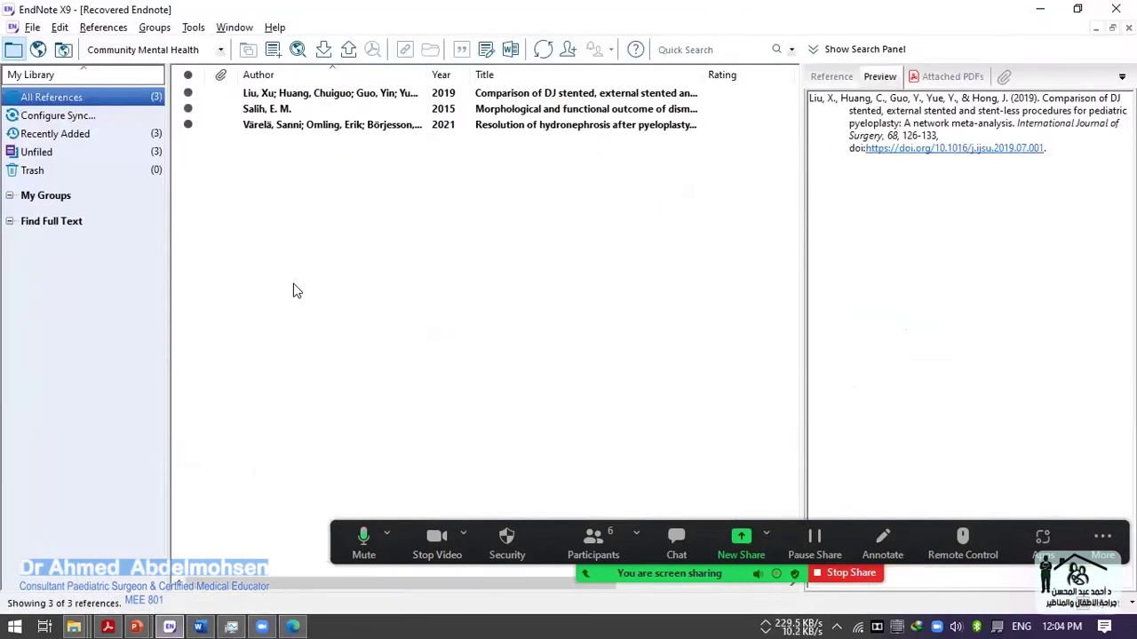
pyautogui.click(273, 48)
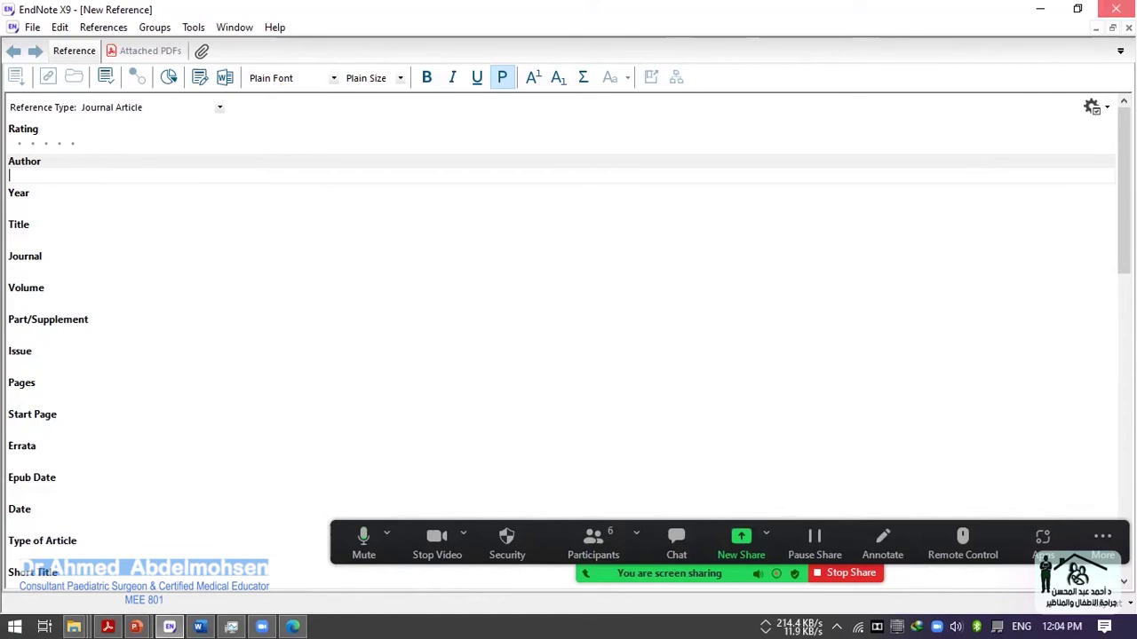
pyautogui.click(1115, 8)
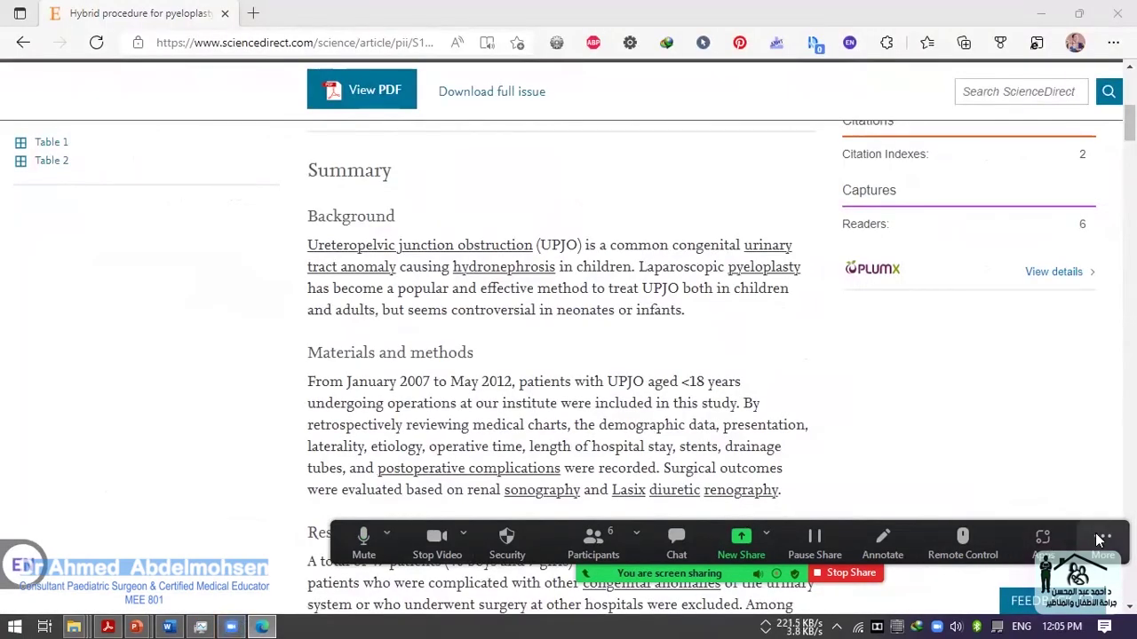
pyautogui.click(229, 494)
pyautogui.scroll(2, 230, 493)
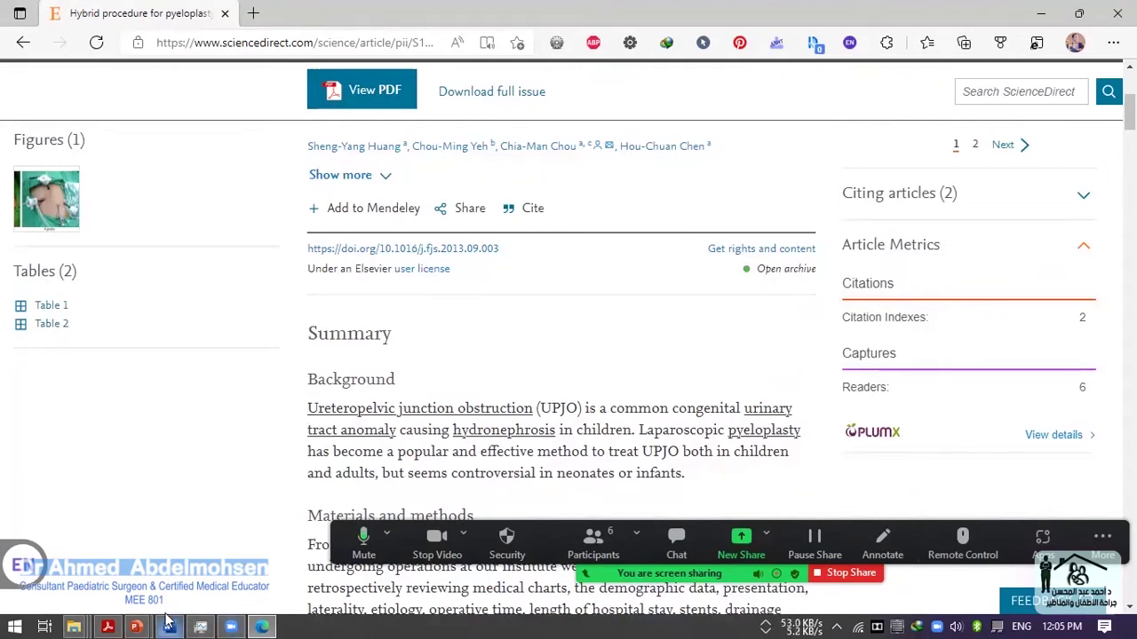
# - Switch to the Endnote Training document in Word and launch EndNote from it, declining activation of the full version
pyautogui.moveTo(169, 622)
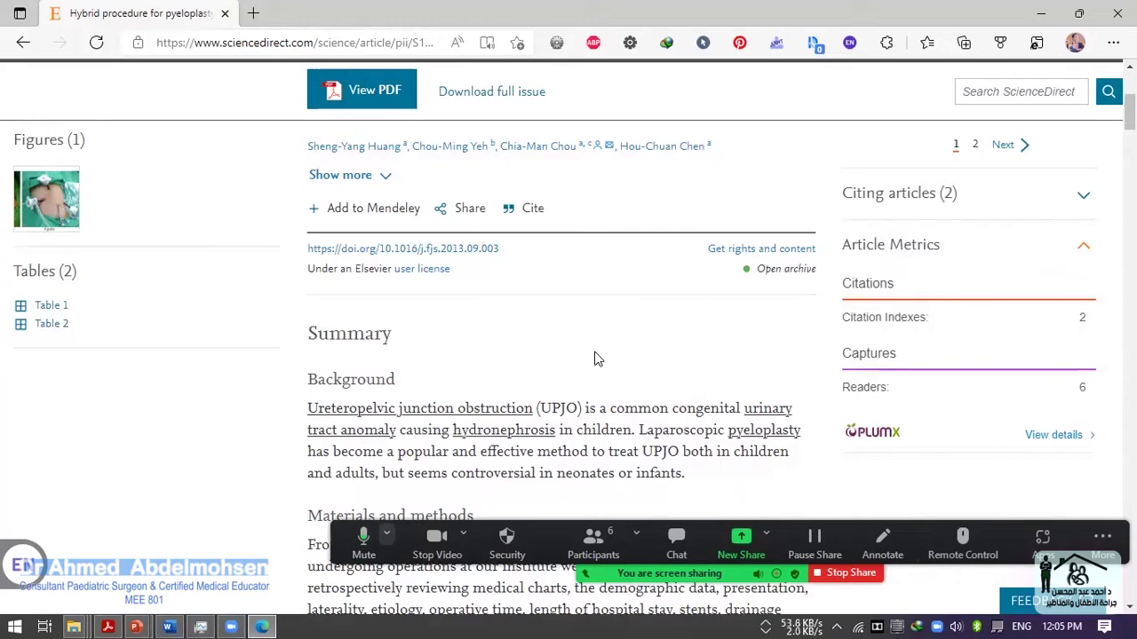
pyautogui.click(169, 626)
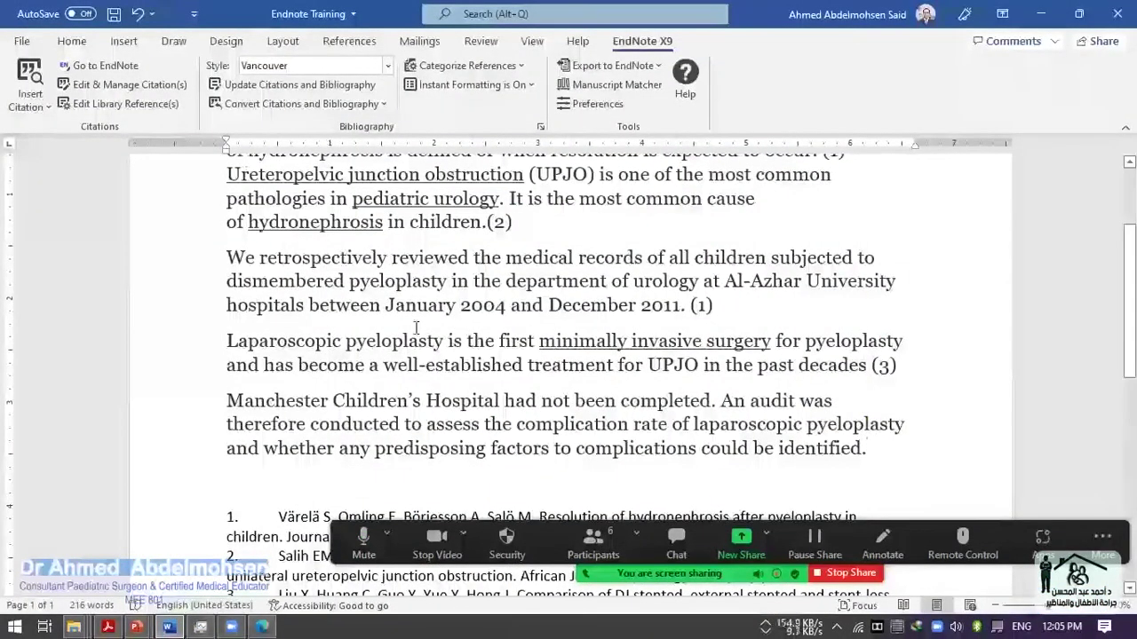
pyautogui.scroll(-5, 413, 325)
pyautogui.scroll(3, 415, 327)
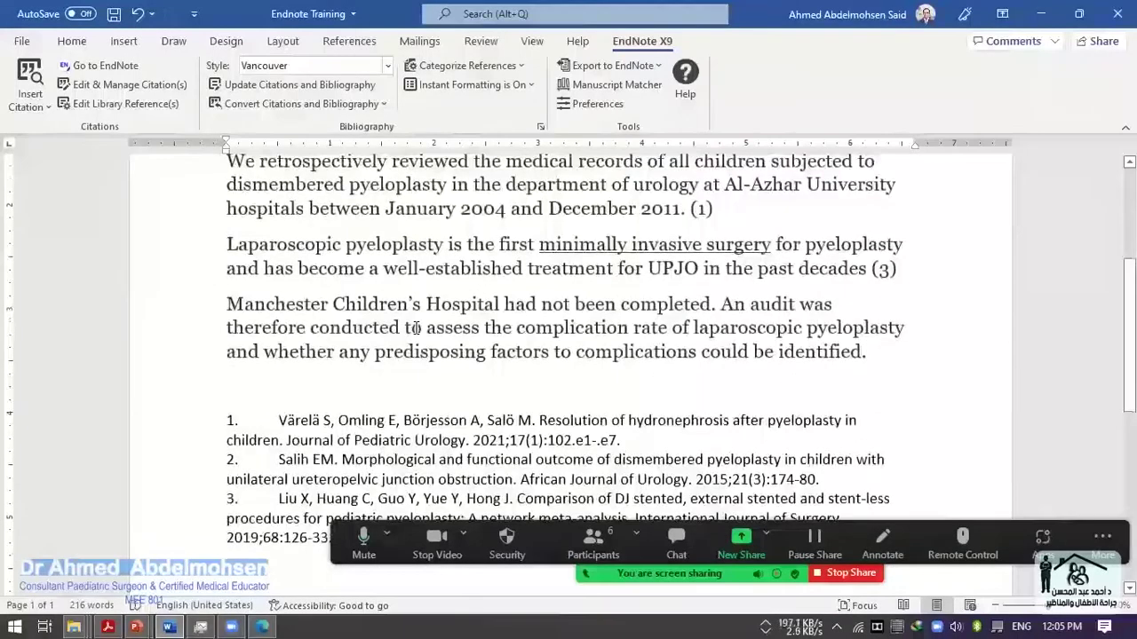
pyautogui.scroll(5, 415, 328)
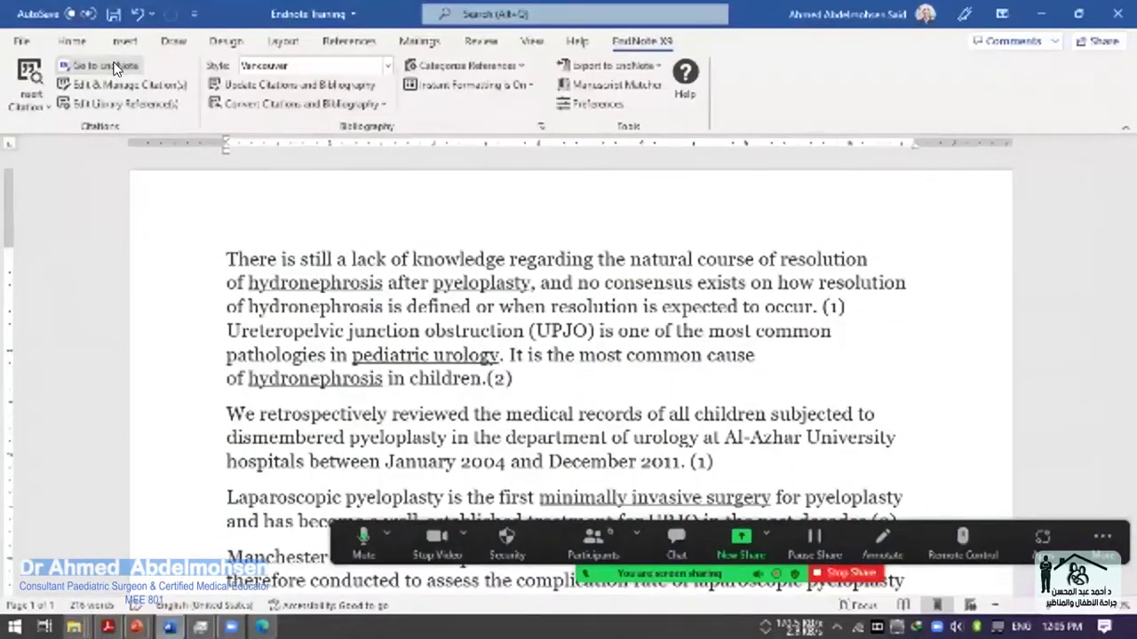
pyautogui.click(113, 68)
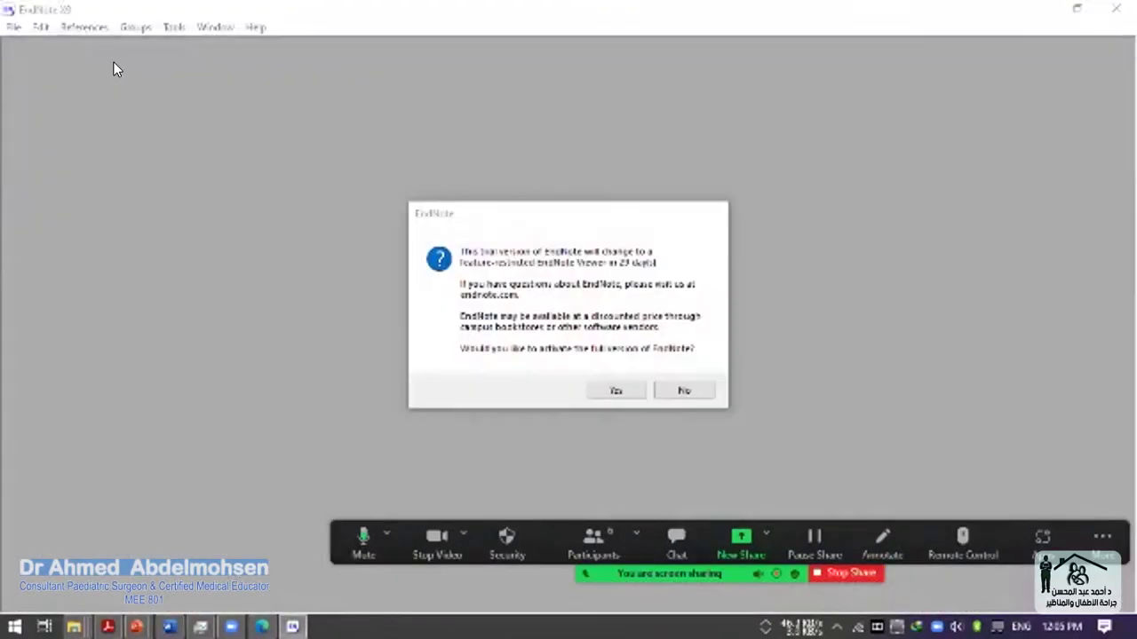
pyautogui.click(685, 392)
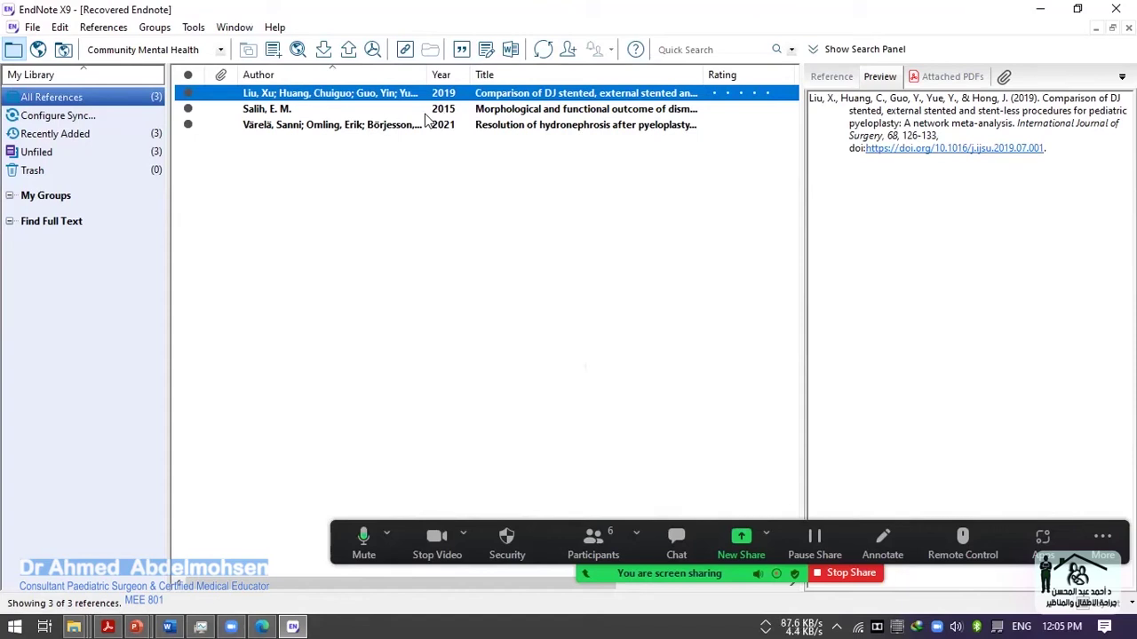
# - Preview the saved pyeloplasty references in the library and open a blank new Journal Article reference
pyautogui.click(494, 109)
pyautogui.click(508, 127)
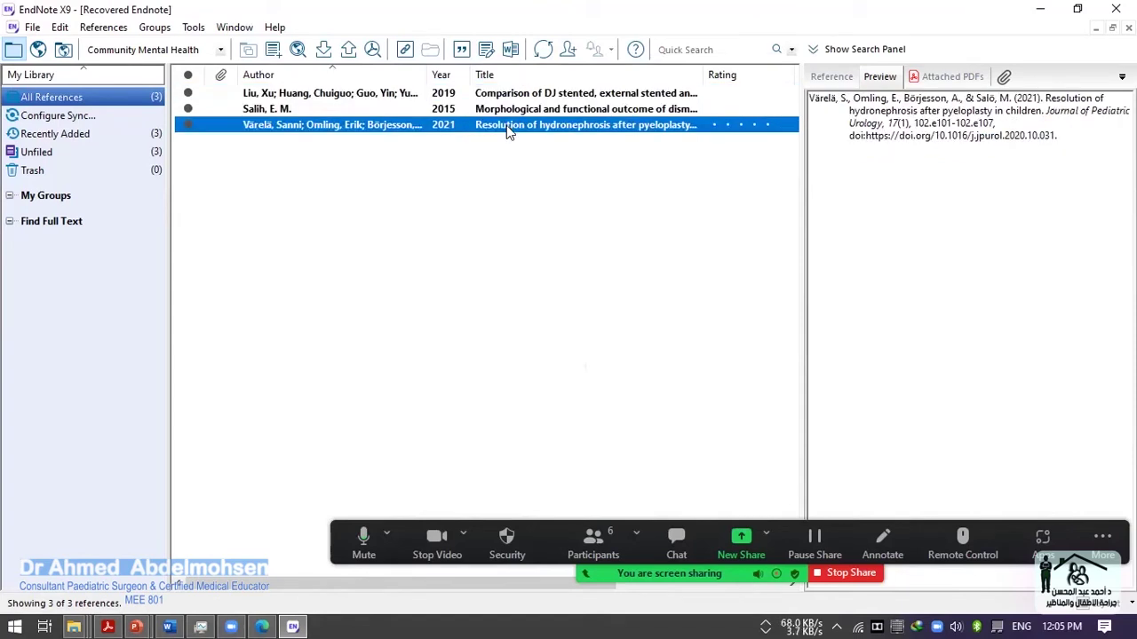
pyautogui.click(522, 98)
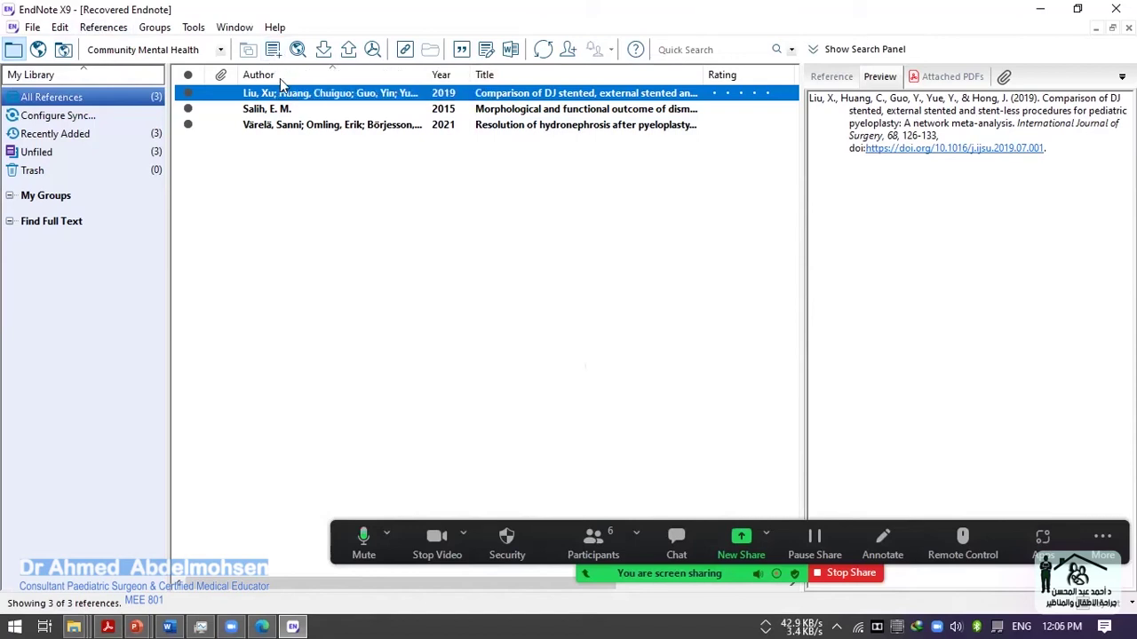
pyautogui.hotkey('ctrl', 'n')
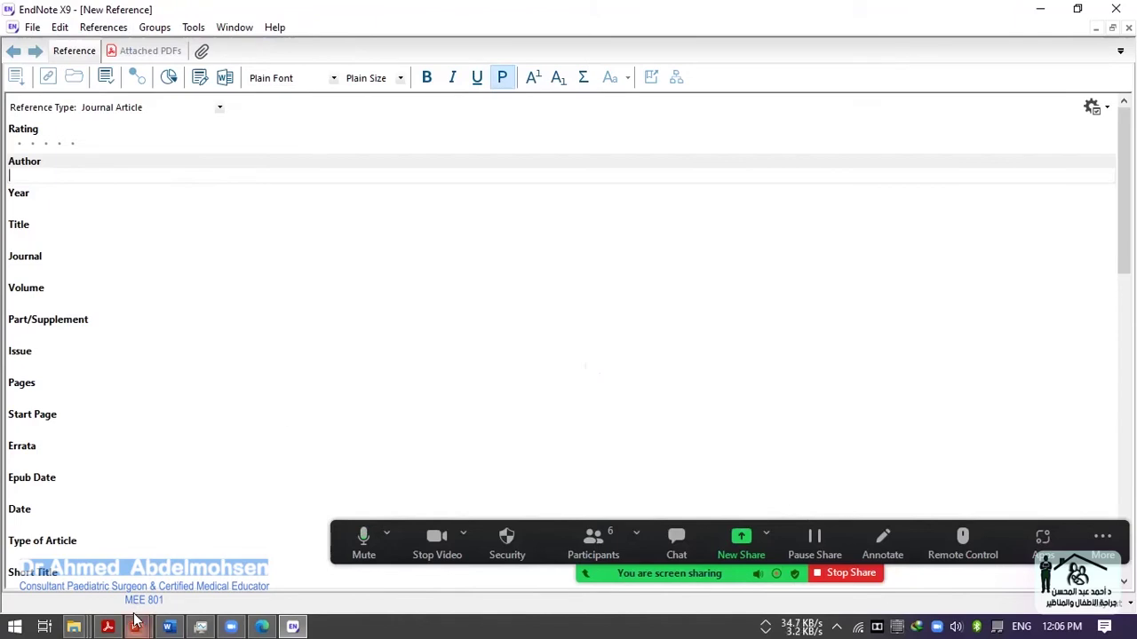
# - Try to copy the DOI from the article's page in Edge into the new reference's DOI field, and undo the pasted link
pyautogui.click(262, 627)
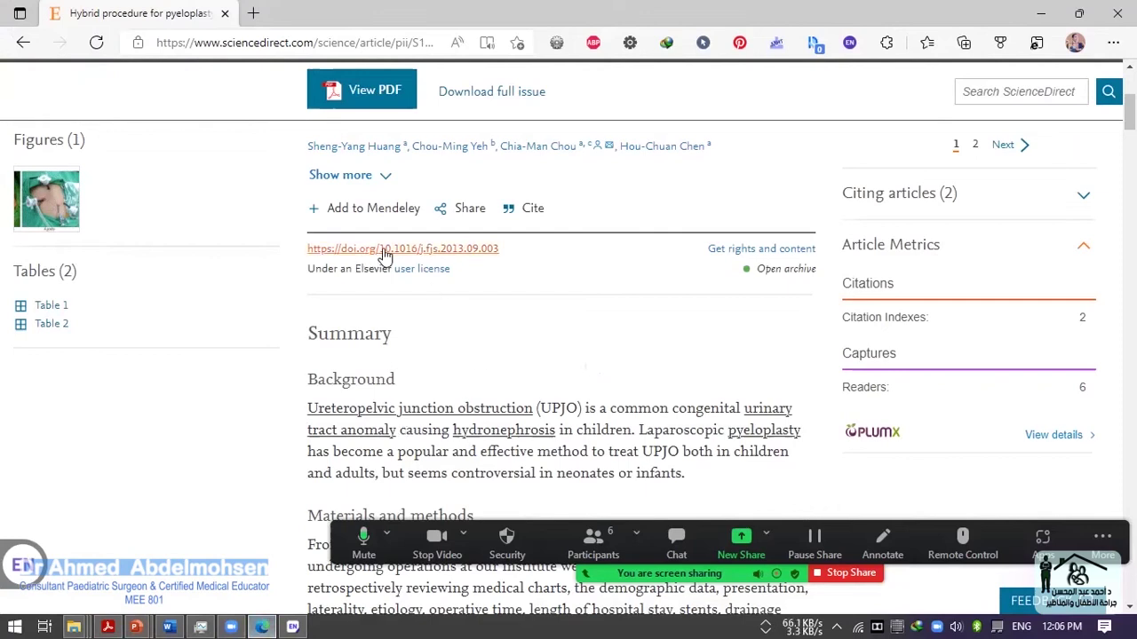
pyautogui.moveTo(508, 251); pyautogui.dragTo(382, 256)
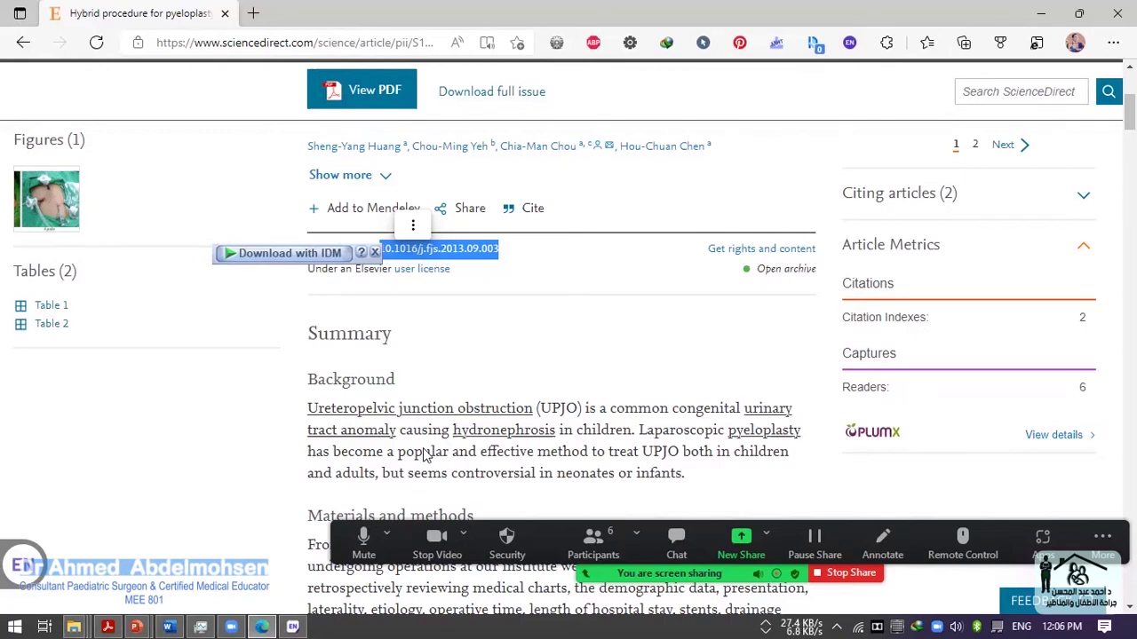
pyautogui.hotkey('alt', 'Tab')
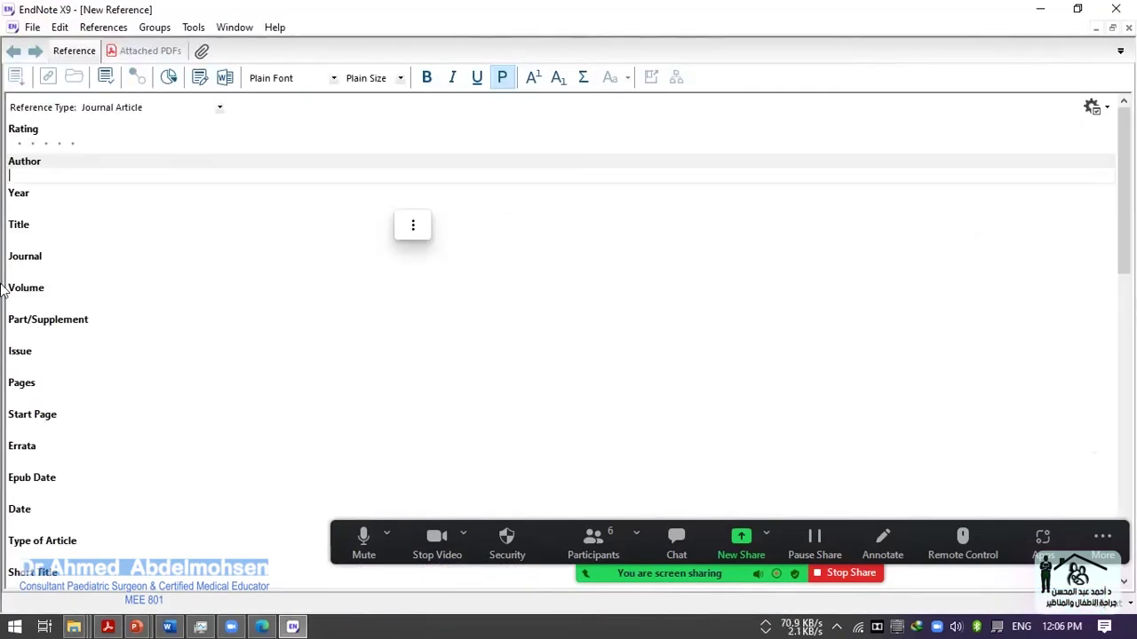
pyautogui.scroll(-3, 41, 423)
pyautogui.scroll(-2, 40, 422)
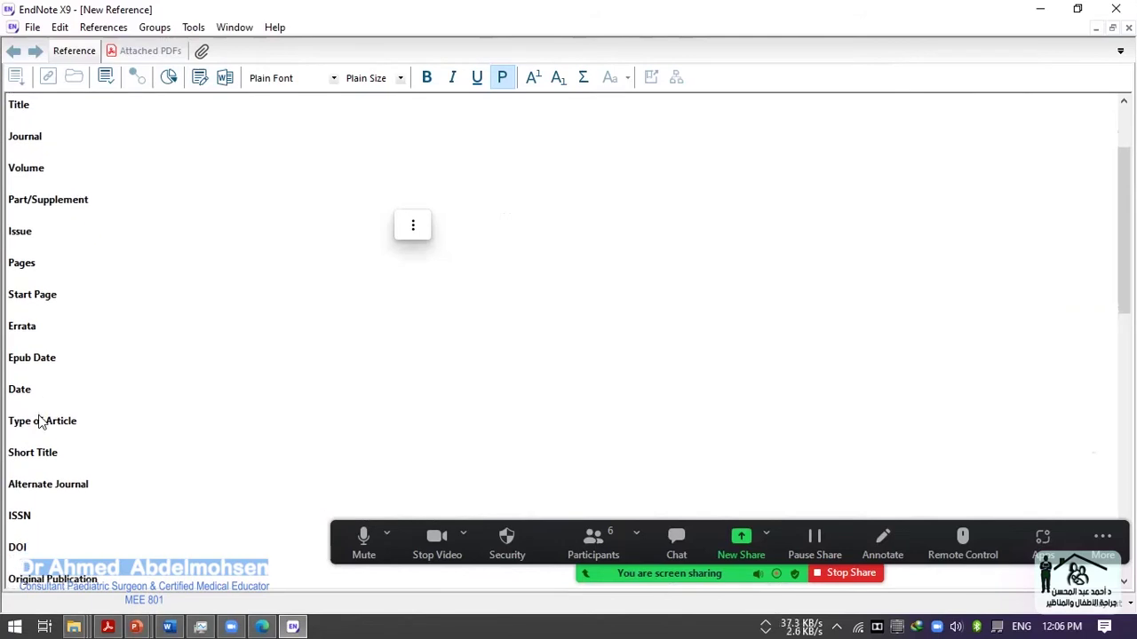
pyautogui.click(36, 533)
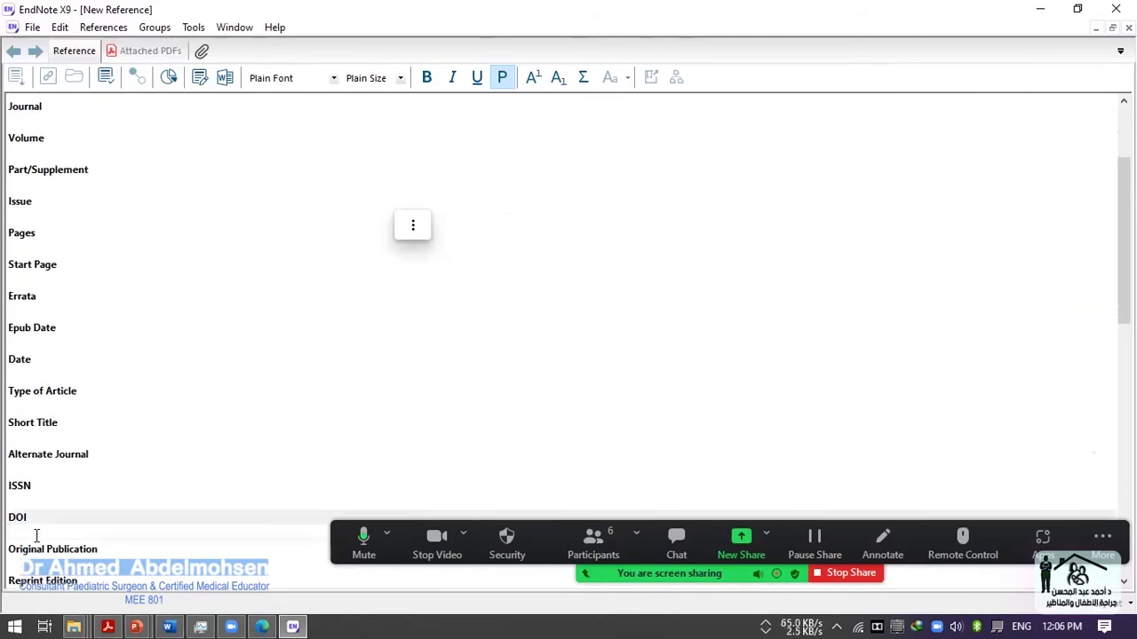
pyautogui.write('https://www.sciencedirect.com/science/article/pii/S1682606X13001187')
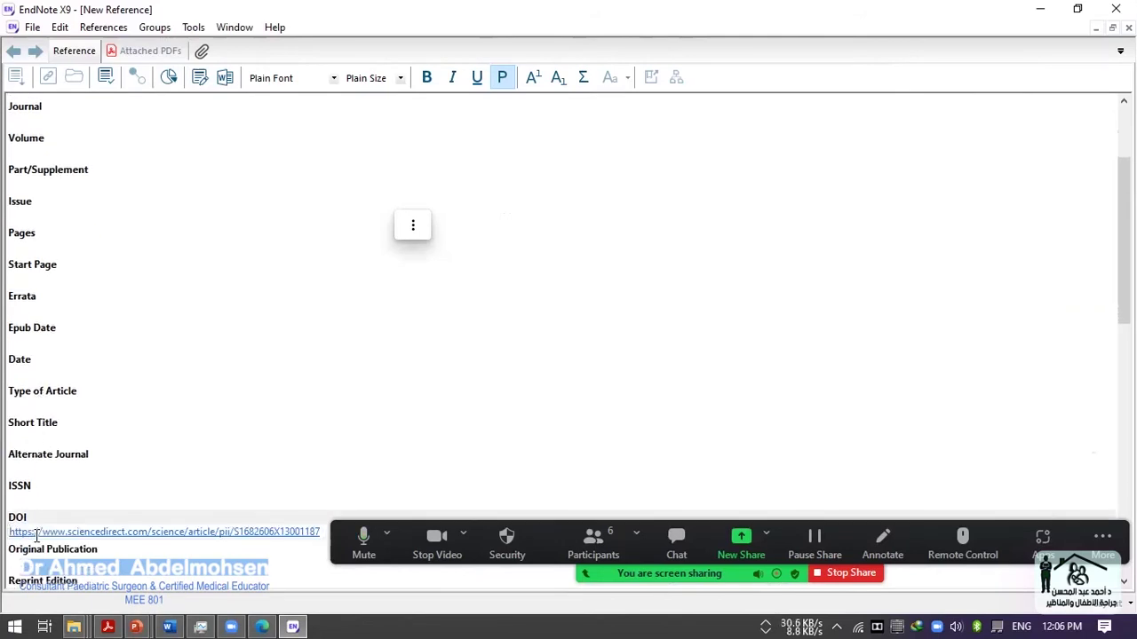
pyautogui.hotkey('ctrl', 'z')
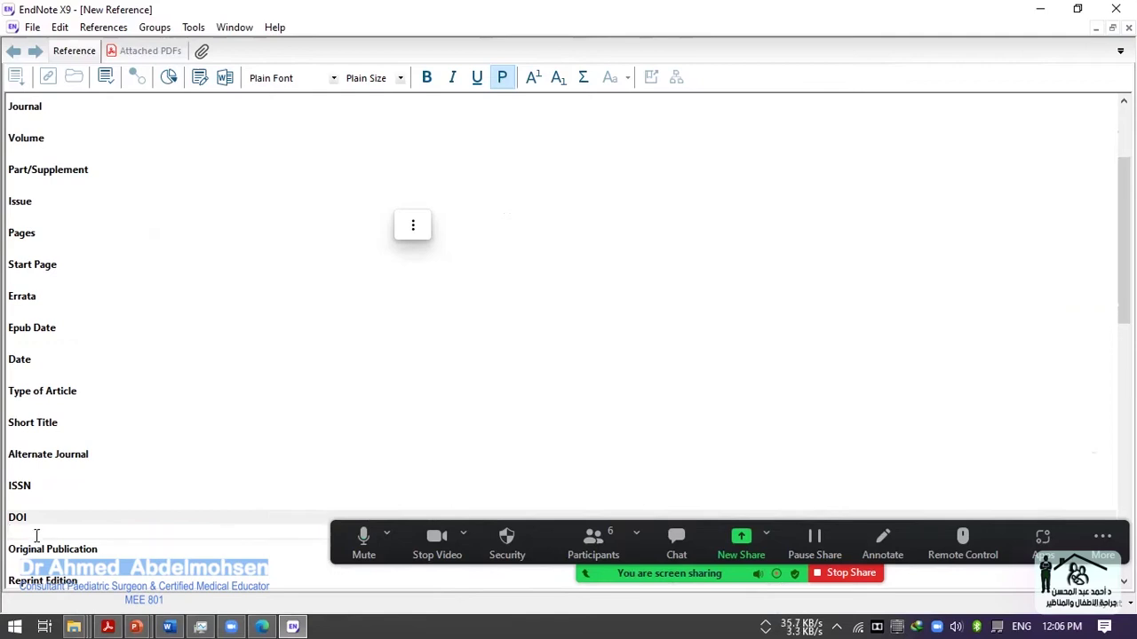
# - Switch to Firefox and open the ScienceDirect home page at sciencedirect.com
pyautogui.hotkey('alt', 'Tab')
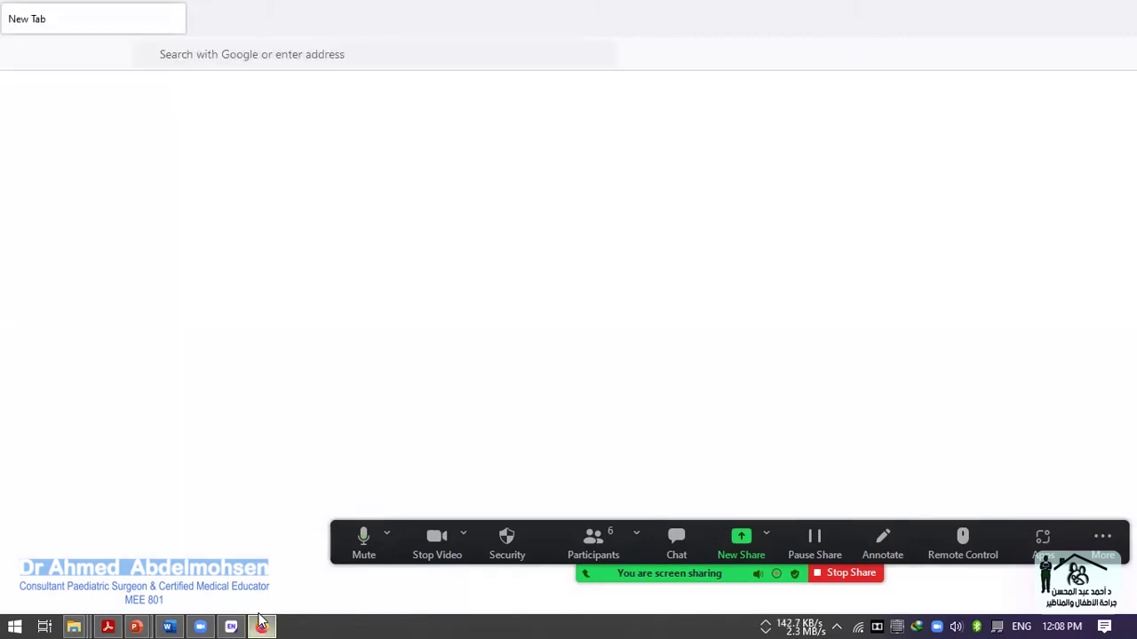
pyautogui.moveTo(262, 622)
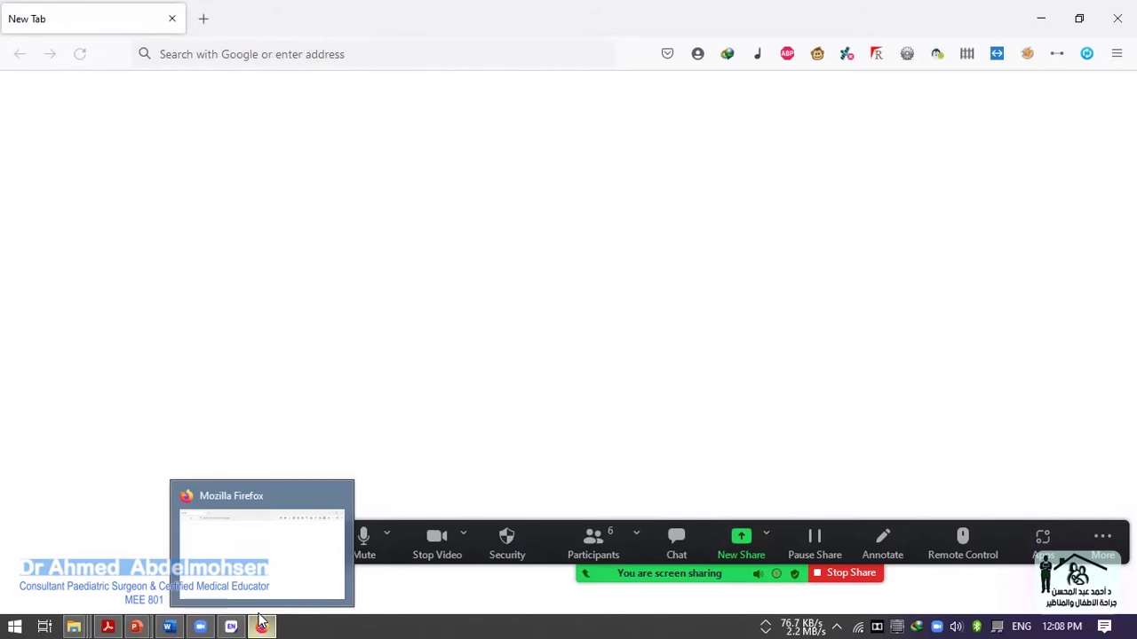
pyautogui.click(405, 54)
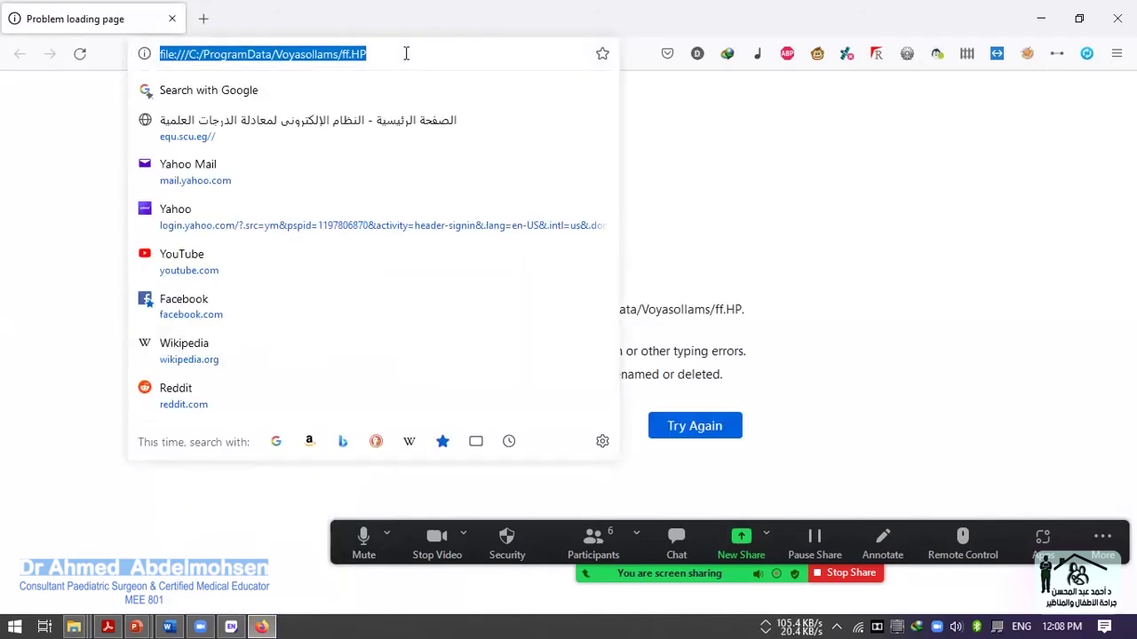
pyautogui.write('sci')
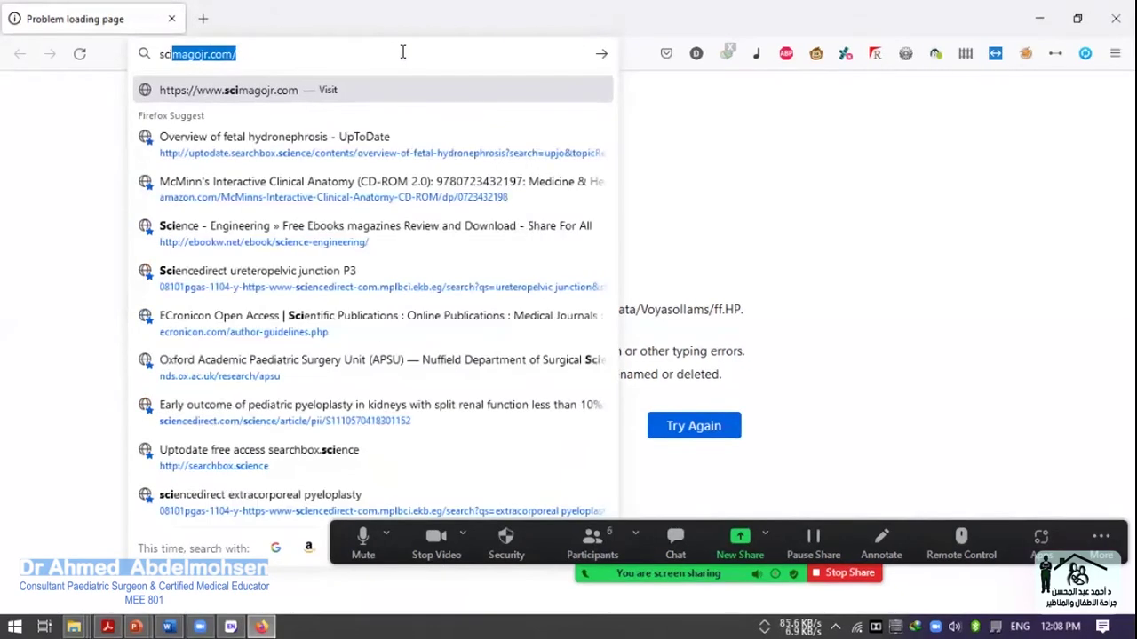
pyautogui.write('encedirect')
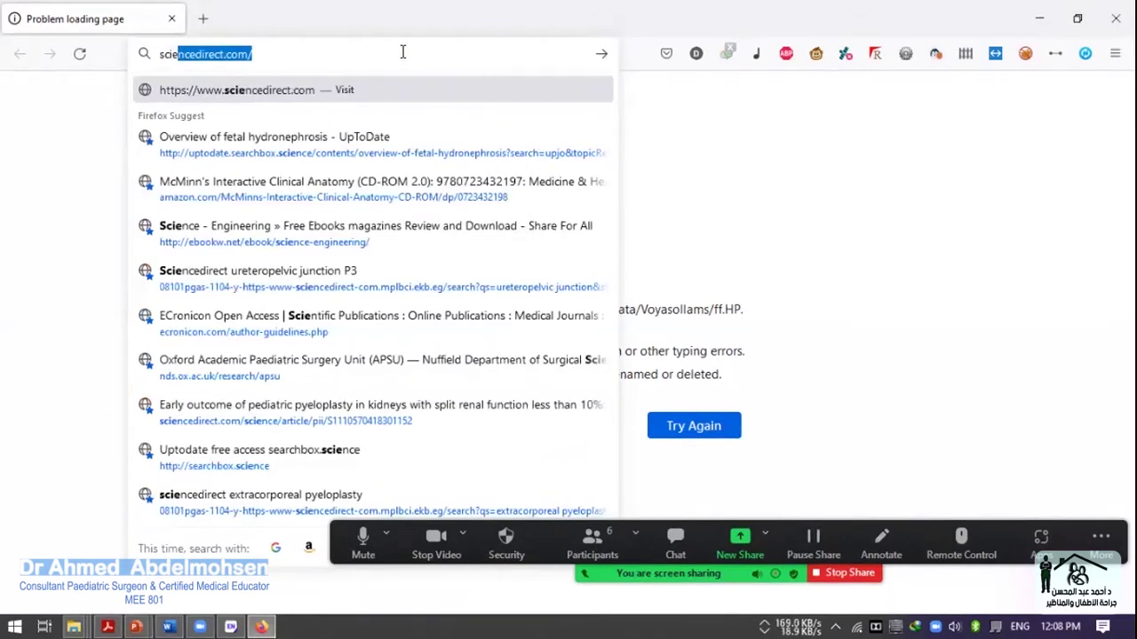
pyautogui.press('Return')
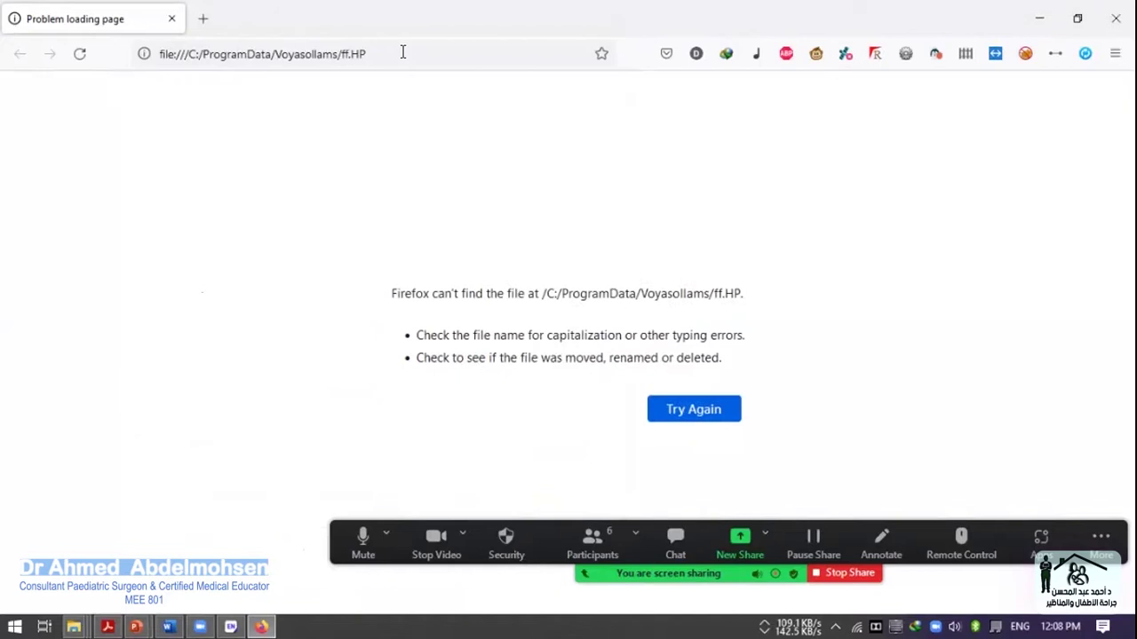
pyautogui.click(400, 65)
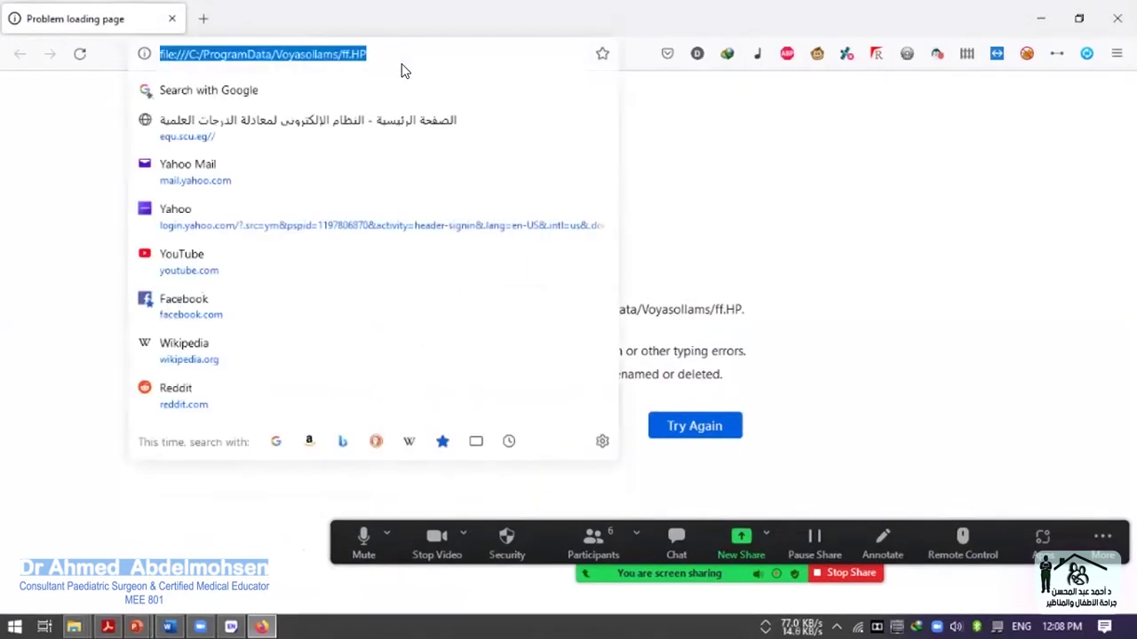
pyautogui.write('sciencedirect.com/')
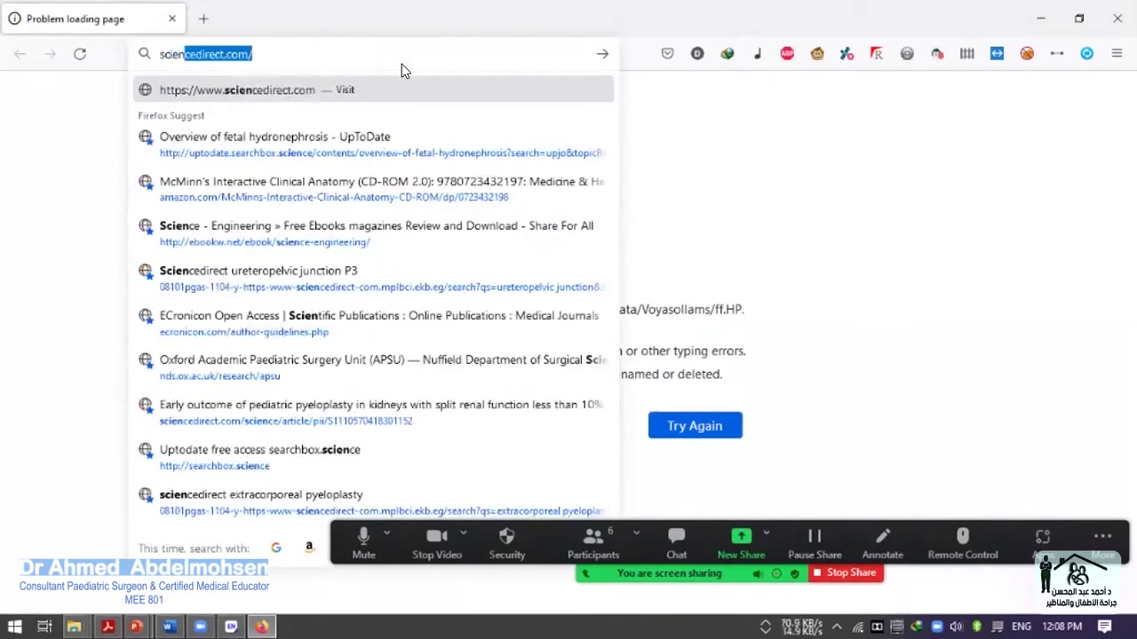
pyautogui.press('Return')
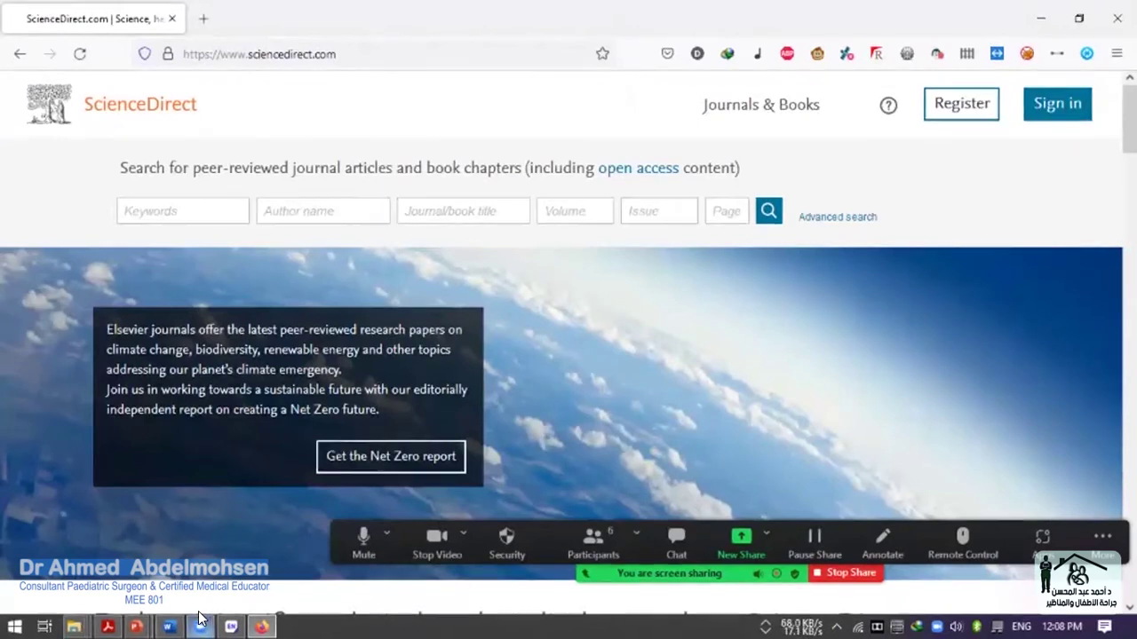
pyautogui.click(227, 623)
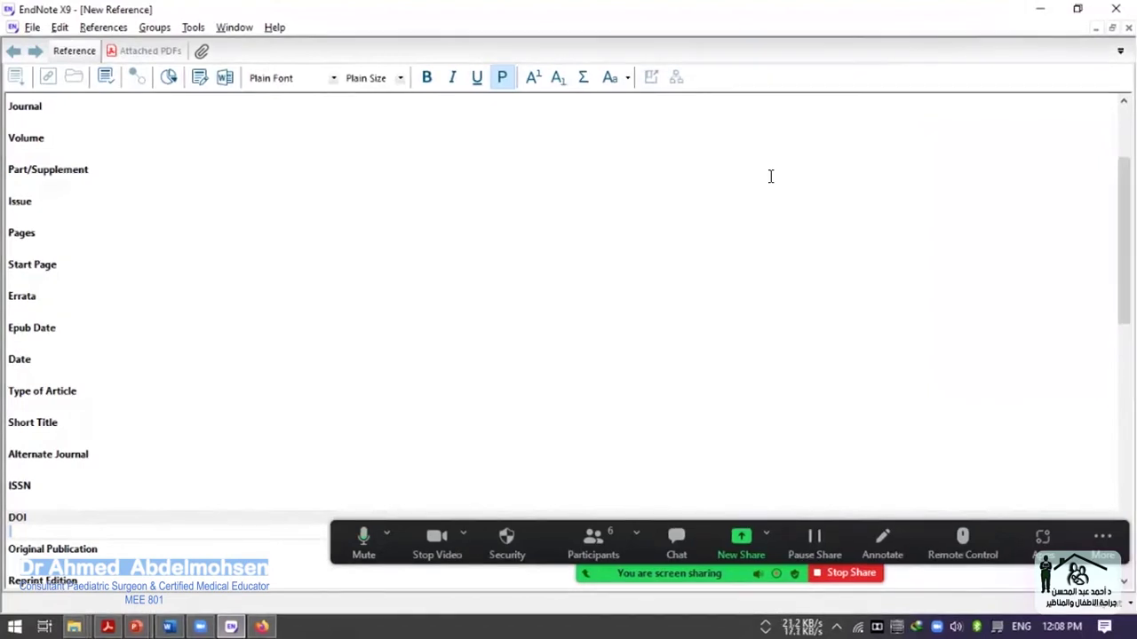
pyautogui.click(262, 627)
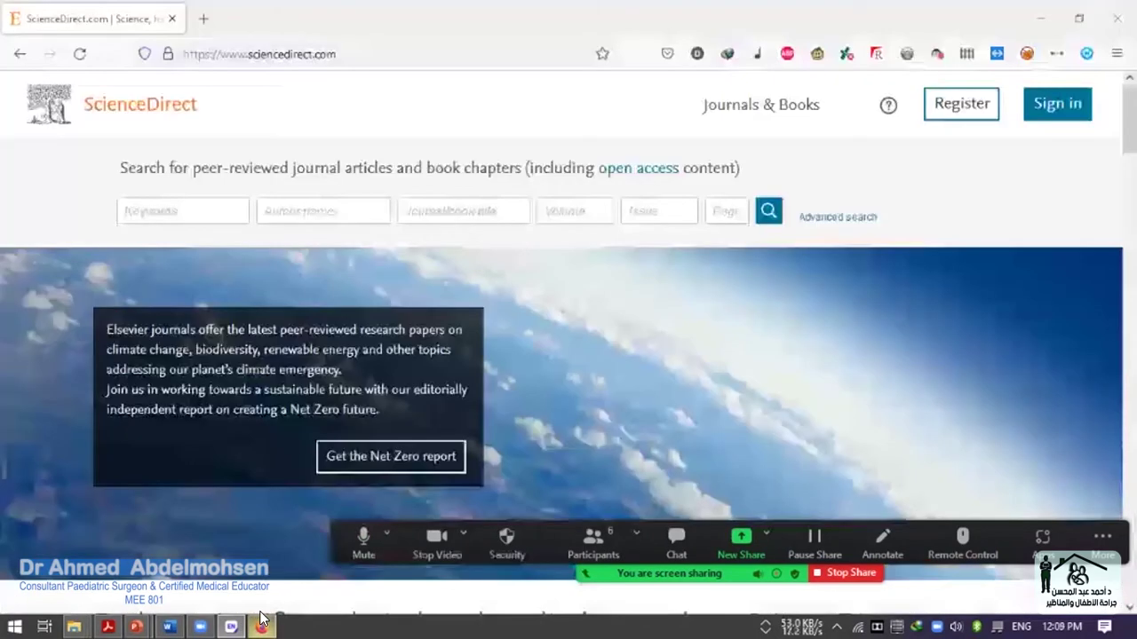
pyautogui.click(262, 626)
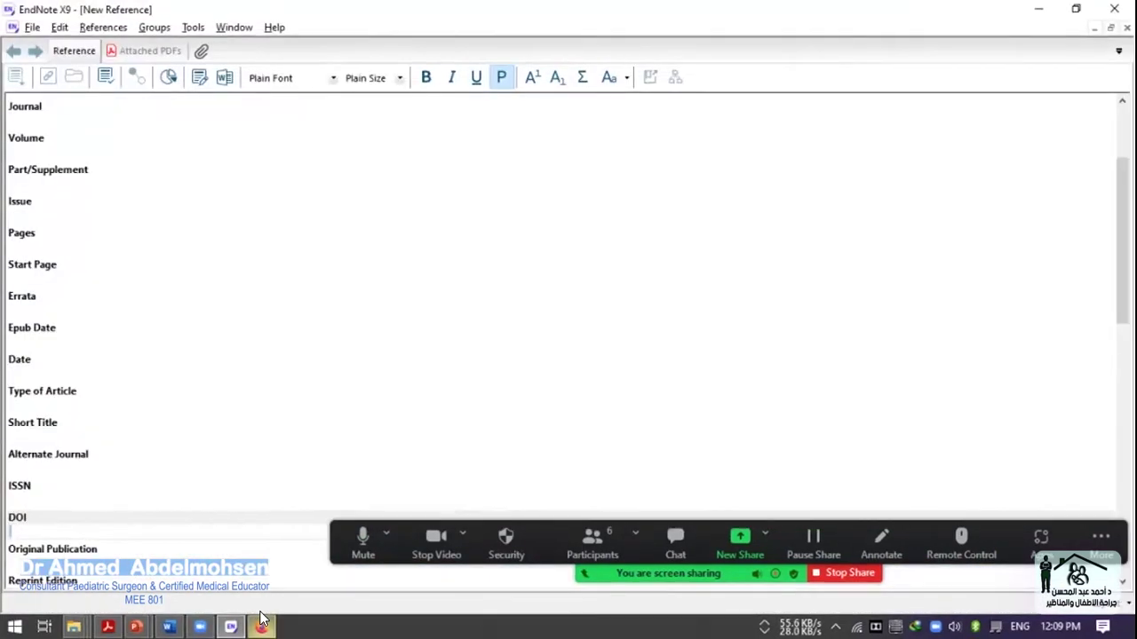
pyautogui.click(262, 624)
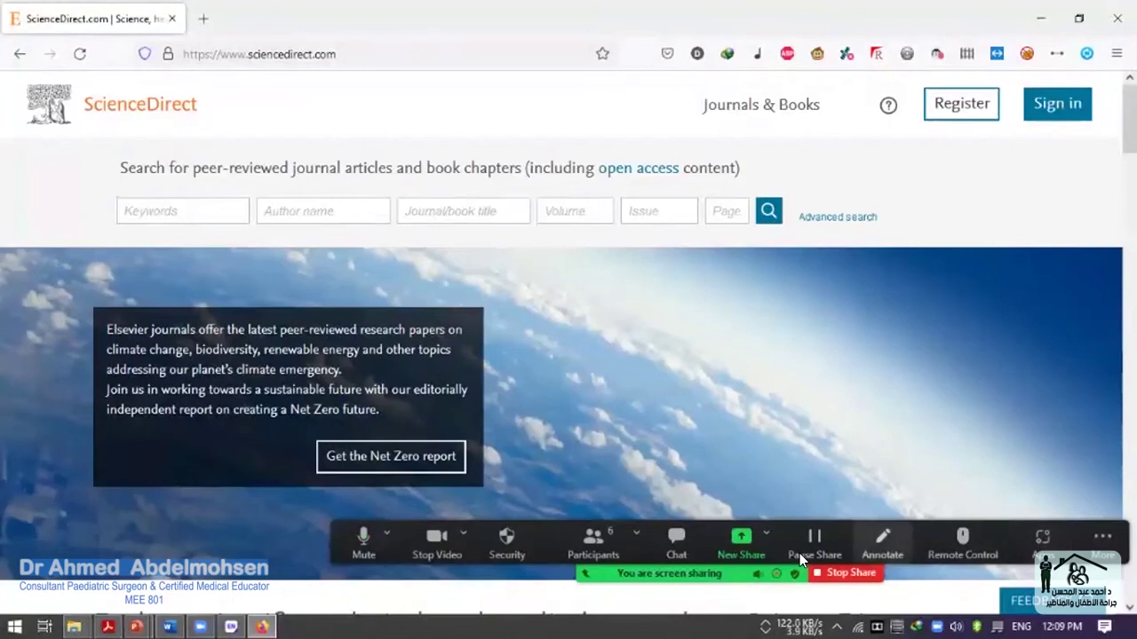
pyautogui.click(1098, 540)
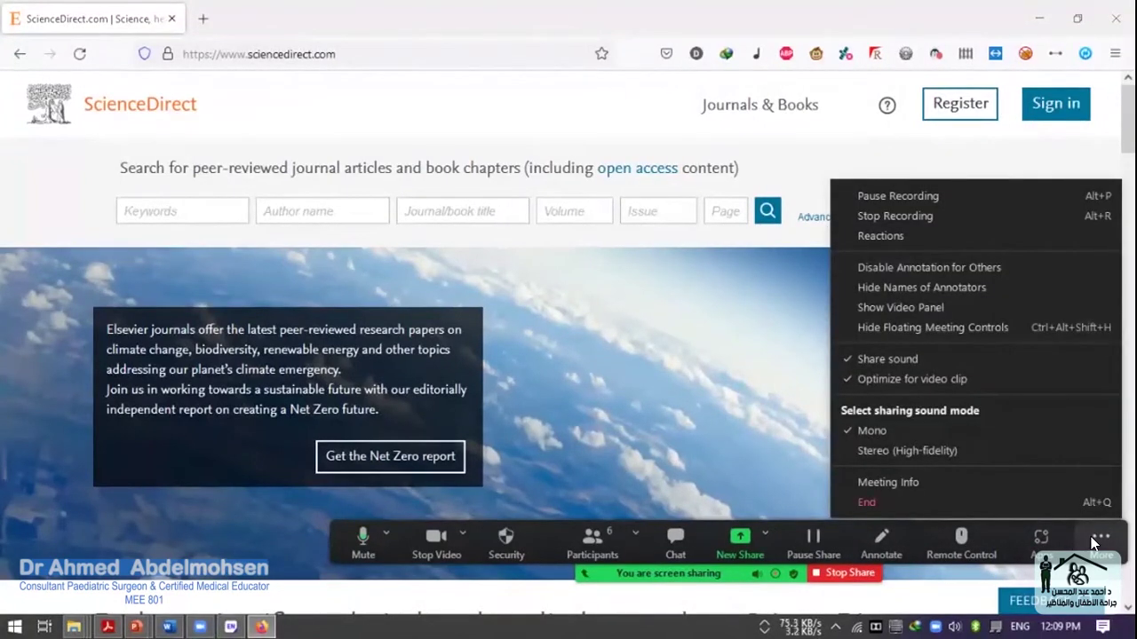
pyautogui.click(741, 409)
pyautogui.click(231, 626)
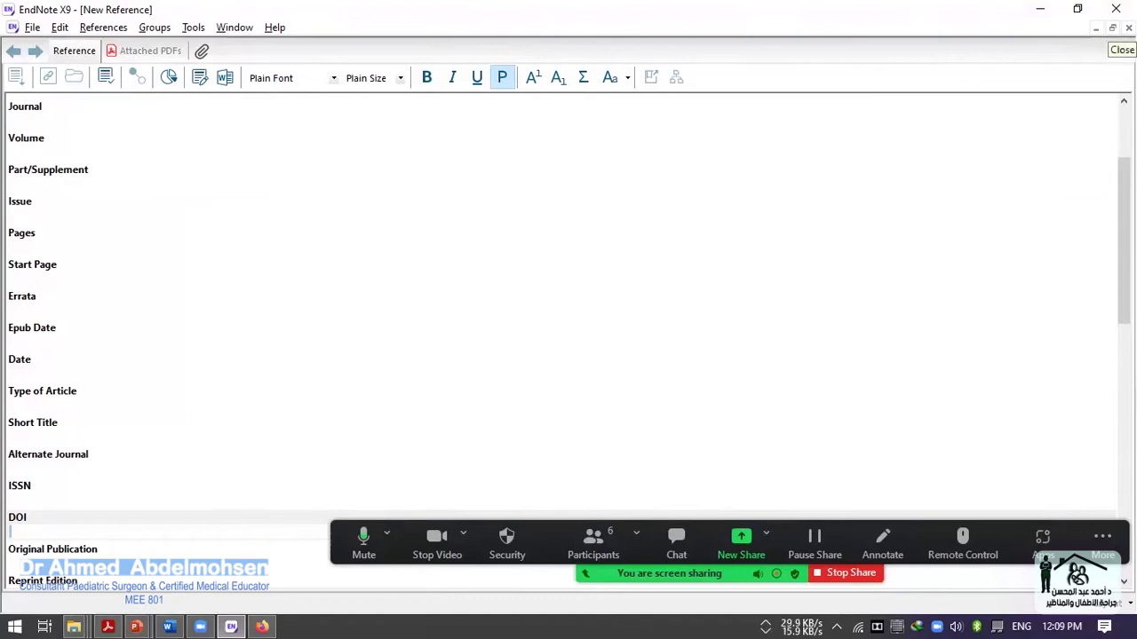
pyautogui.click(261, 626)
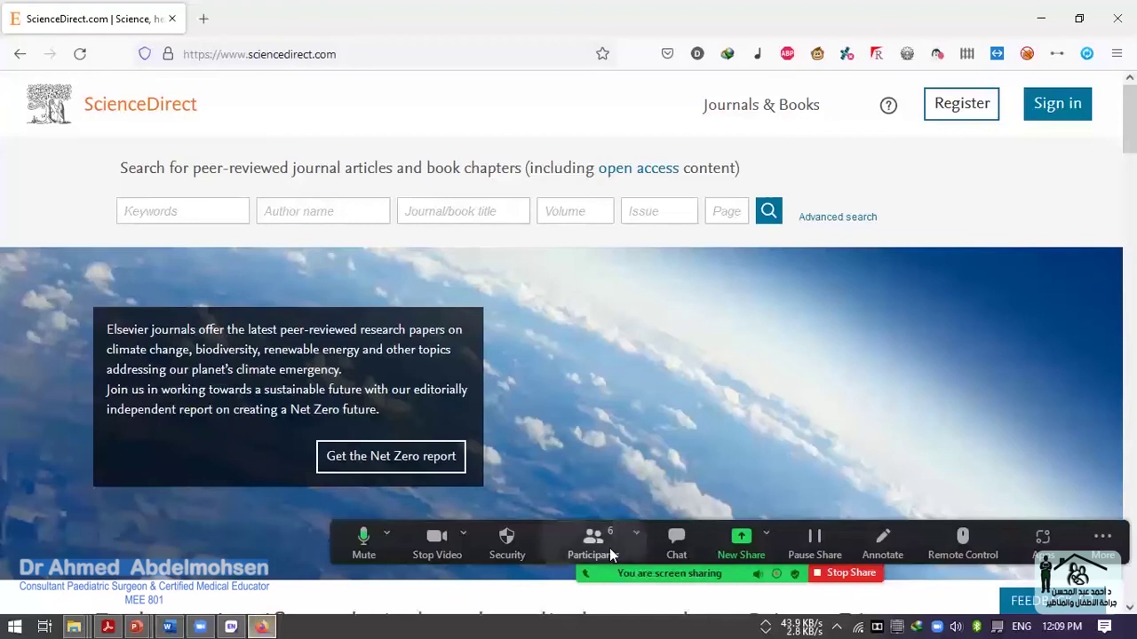
pyautogui.click(689, 528)
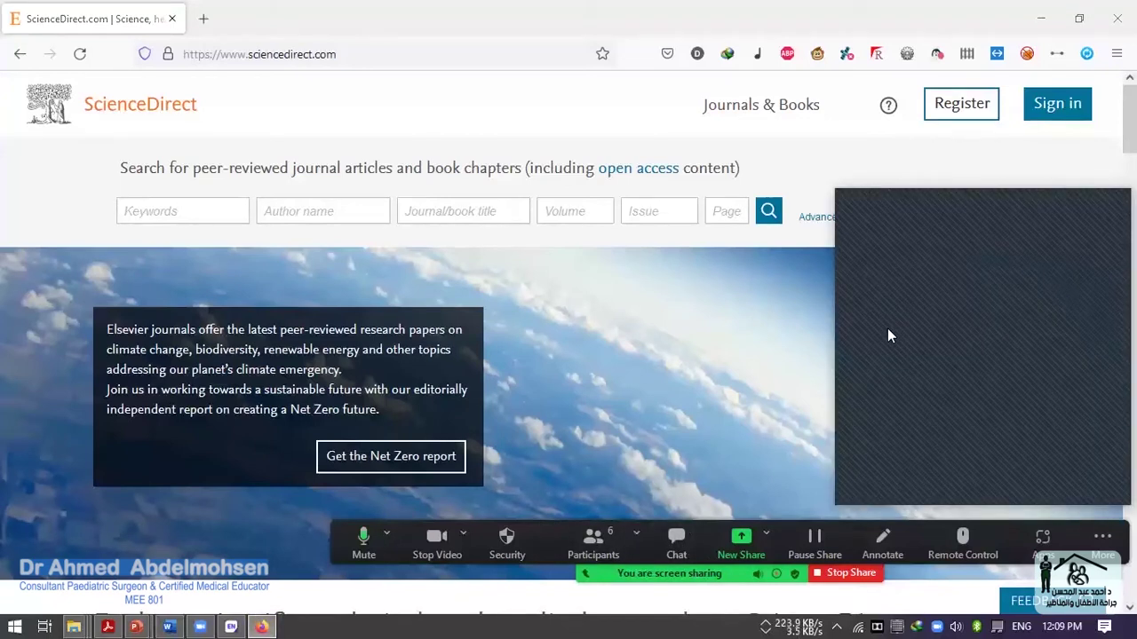
pyautogui.click(477, 46)
pyautogui.write('https://www.sciencedirect.com/science/article/pii/S1682606X13001187')
pyautogui.press('Return')
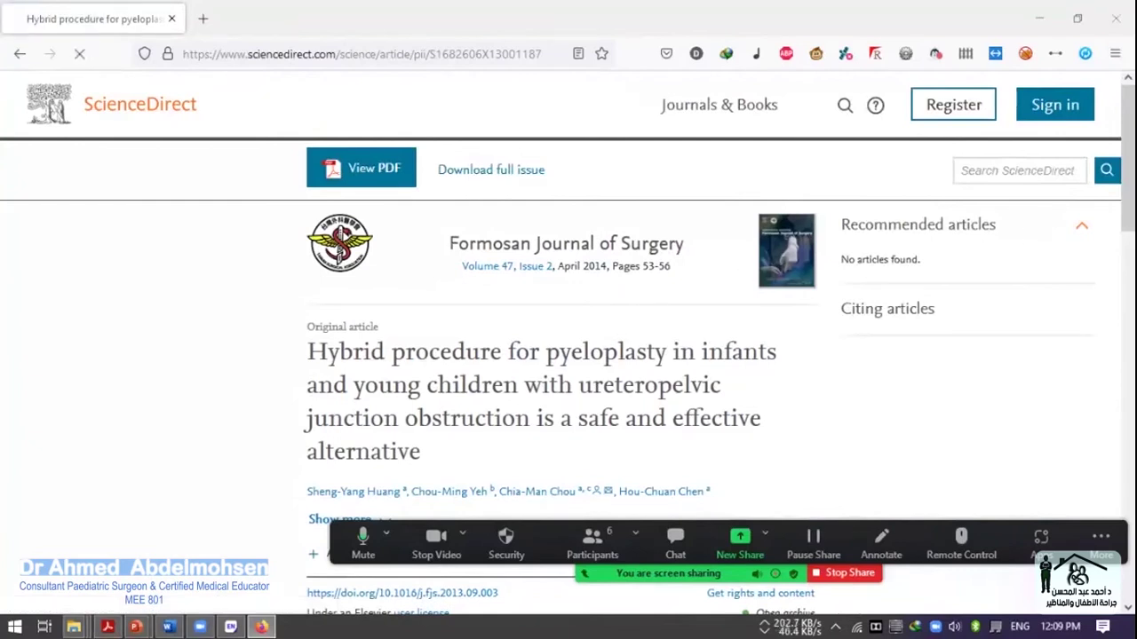
pyautogui.scroll(-5, 968, 255)
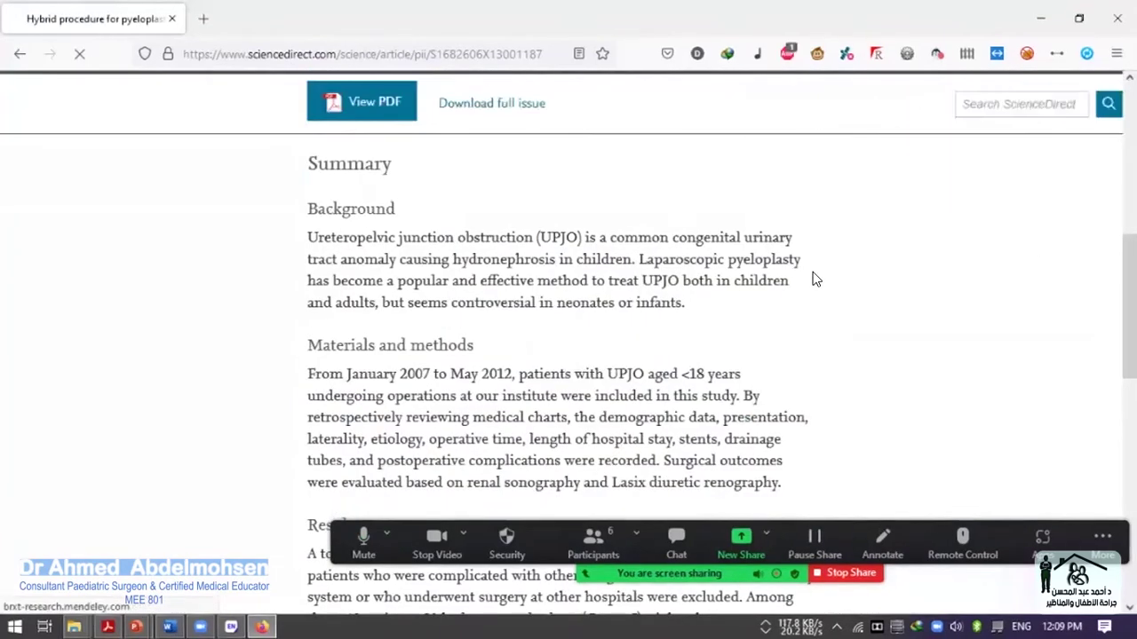
# - Copy only the DOI 10.1016/j.fjs.2013.09.003, without its link prefix, from the hybrid pyeloplasty article's page
pyautogui.scroll(2, 812, 274)
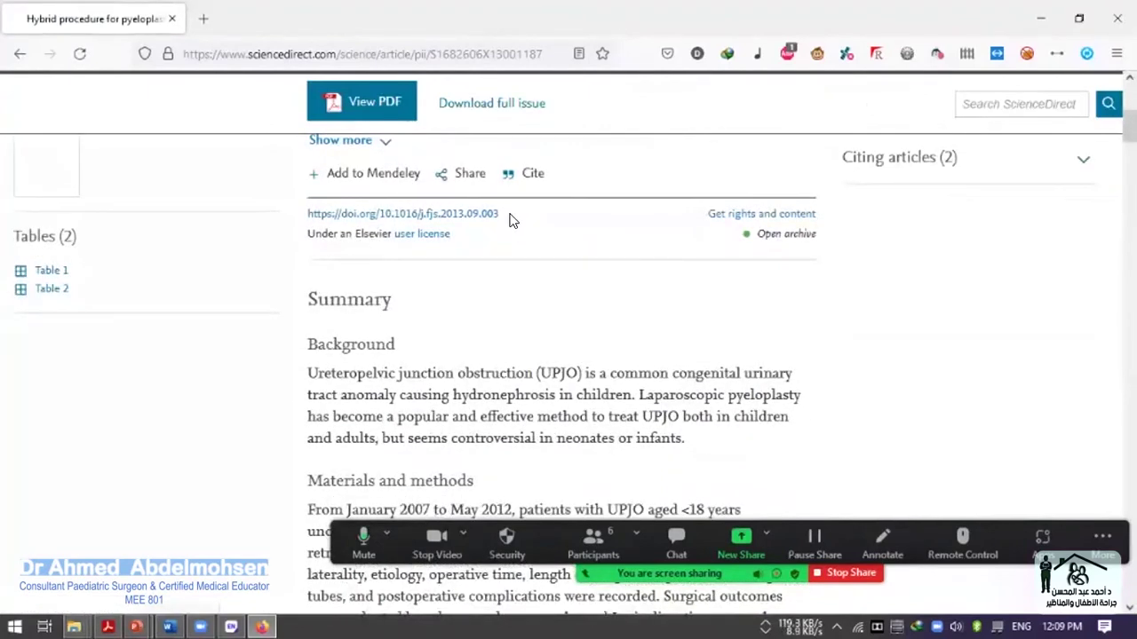
pyautogui.scroll(3, 511, 220)
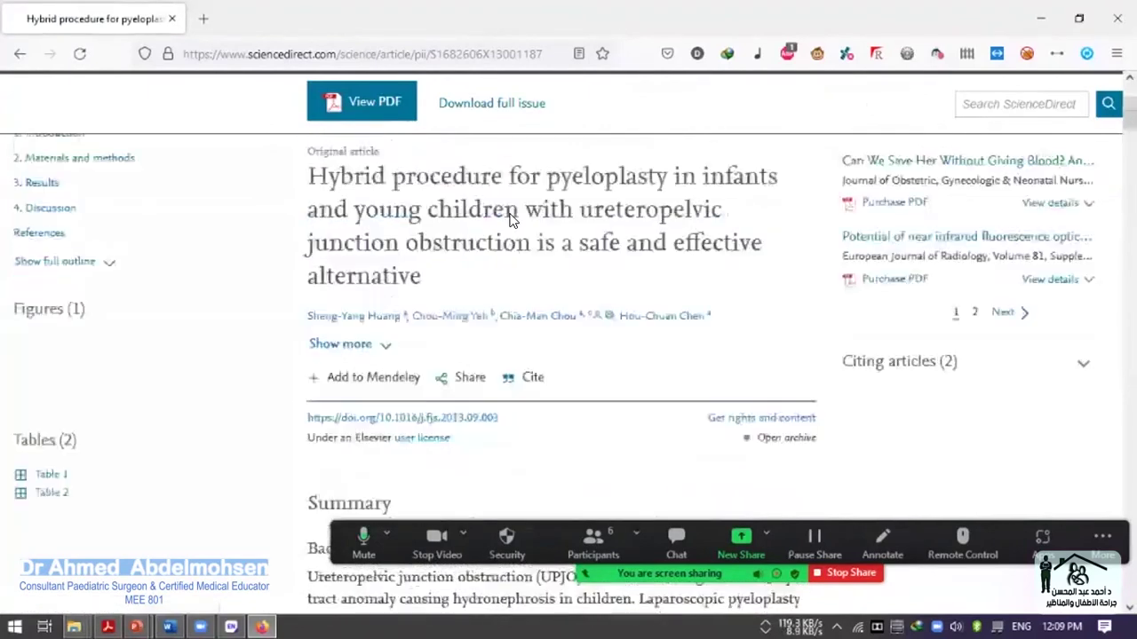
pyautogui.click(498, 419)
pyautogui.moveTo(418, 417); pyautogui.dragTo(381, 424)
pyautogui.hotkey('ctrl', 'c')
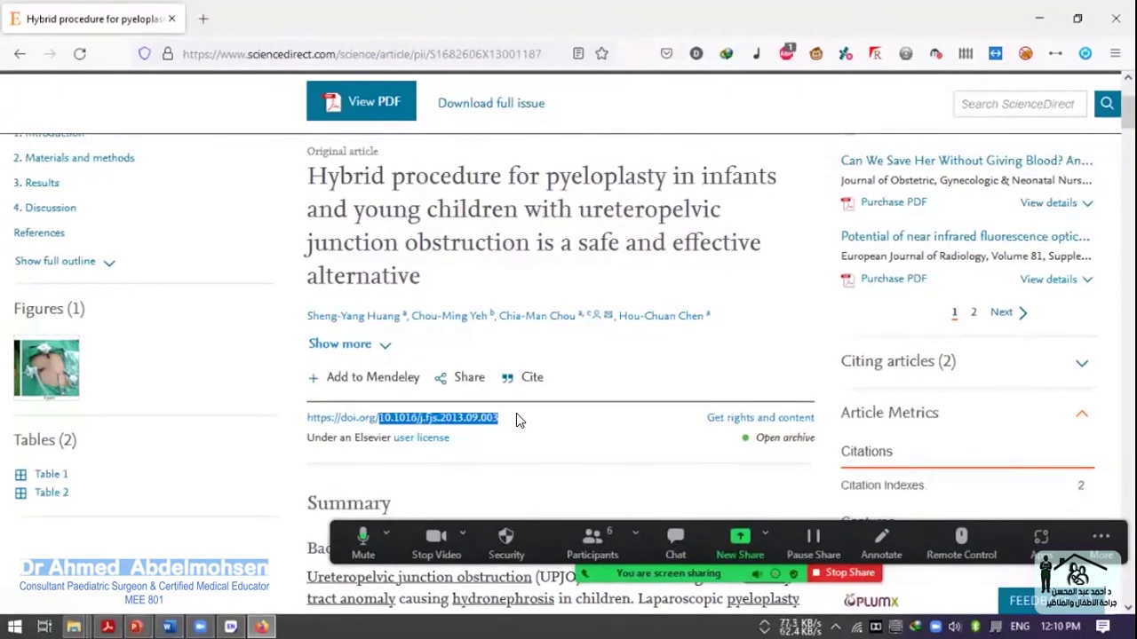
# - Switch to EndNote, close the open new reference without saving it, and create another blank Journal Article reference
pyautogui.click(229, 626)
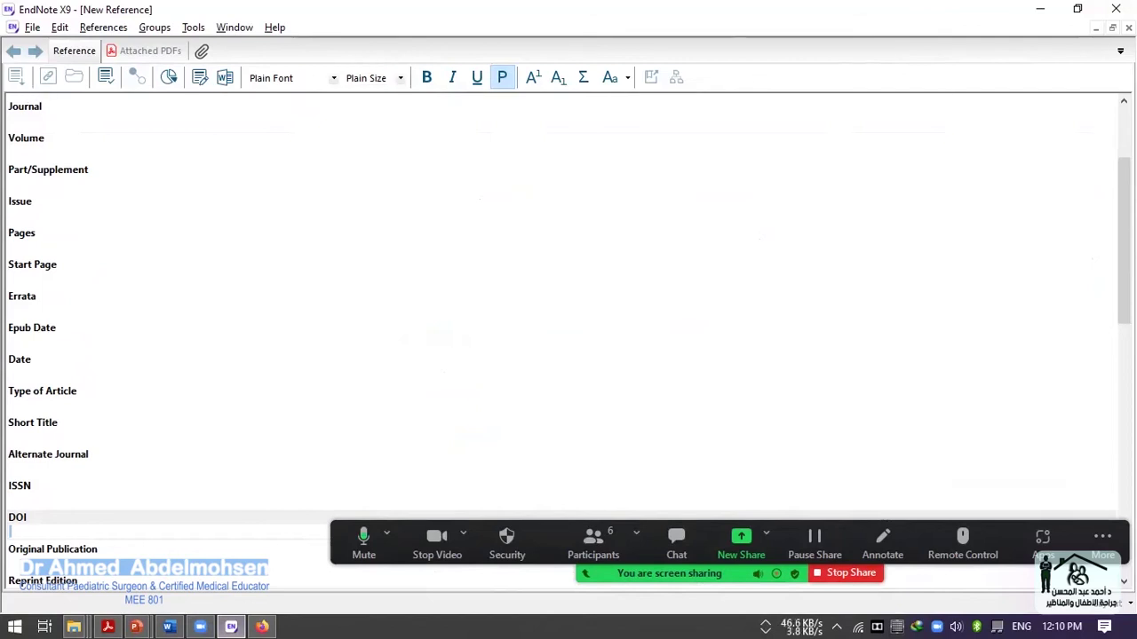
pyautogui.click(1128, 28)
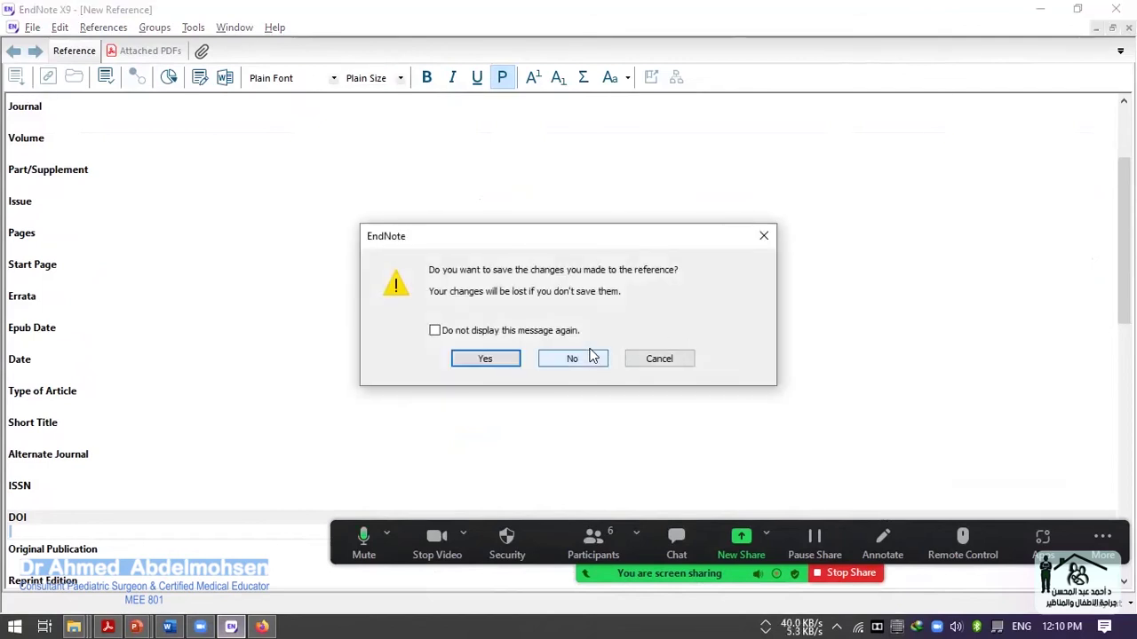
pyautogui.click(592, 356)
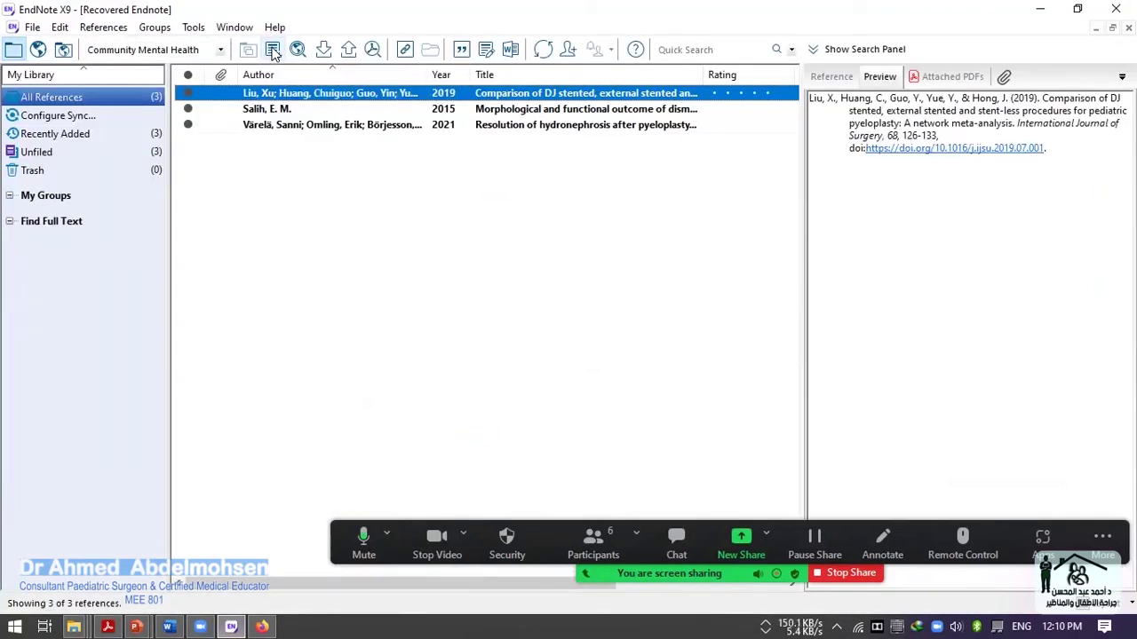
pyautogui.click(272, 51)
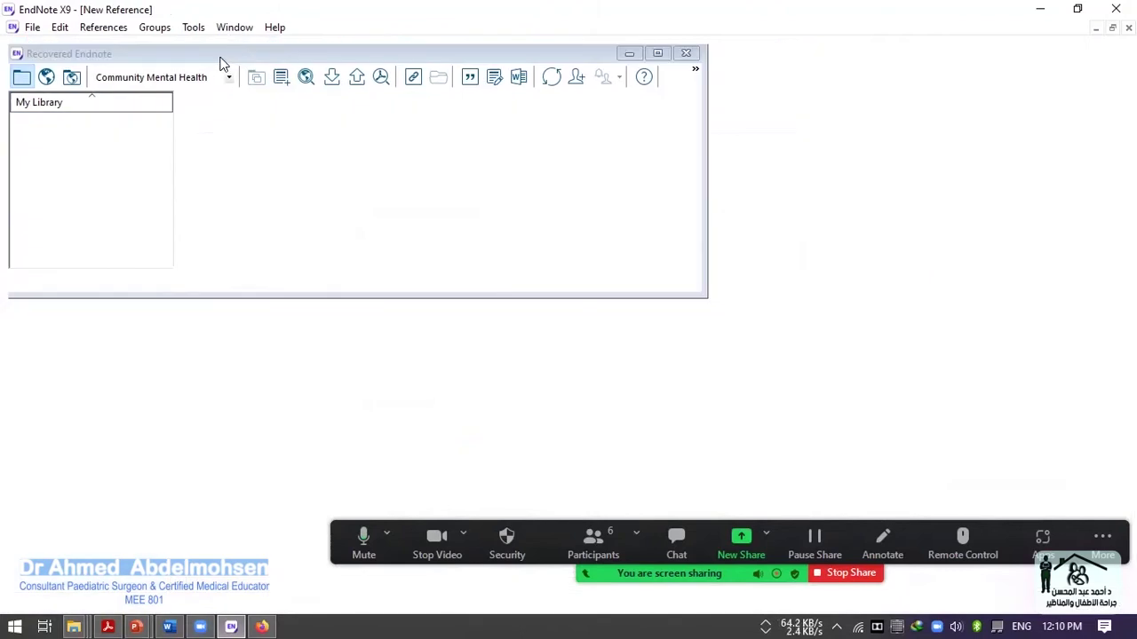
# - Paste the DOI 10.1016/j.fjs.2013.09.003 into the new reference's DOI field
pyautogui.scroll(-3, 110, 429)
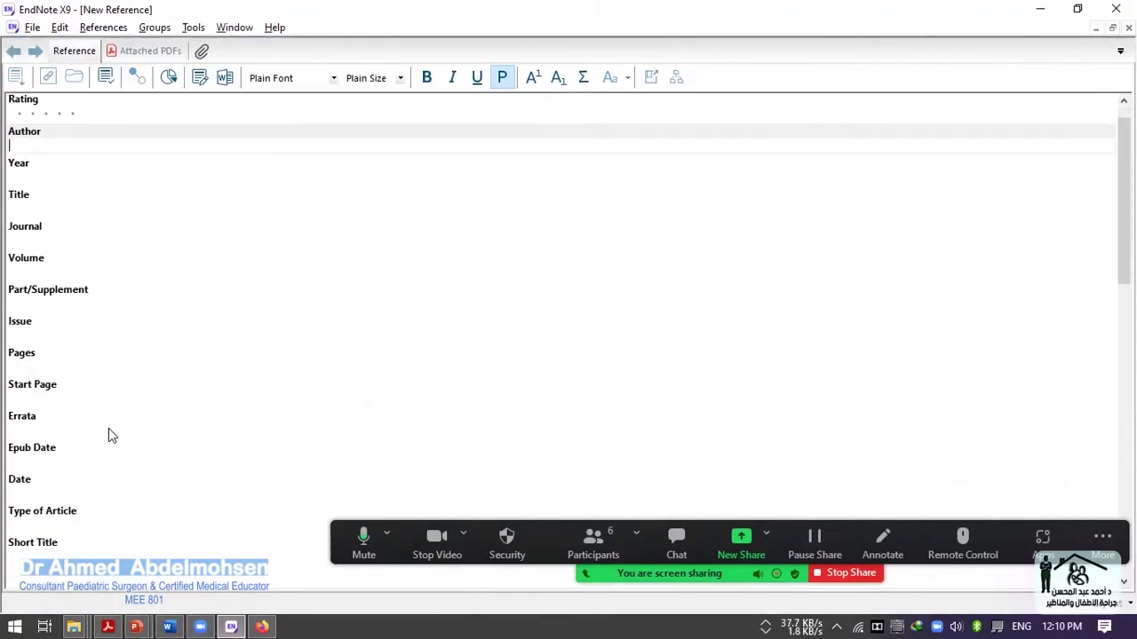
pyautogui.scroll(-1, 110, 429)
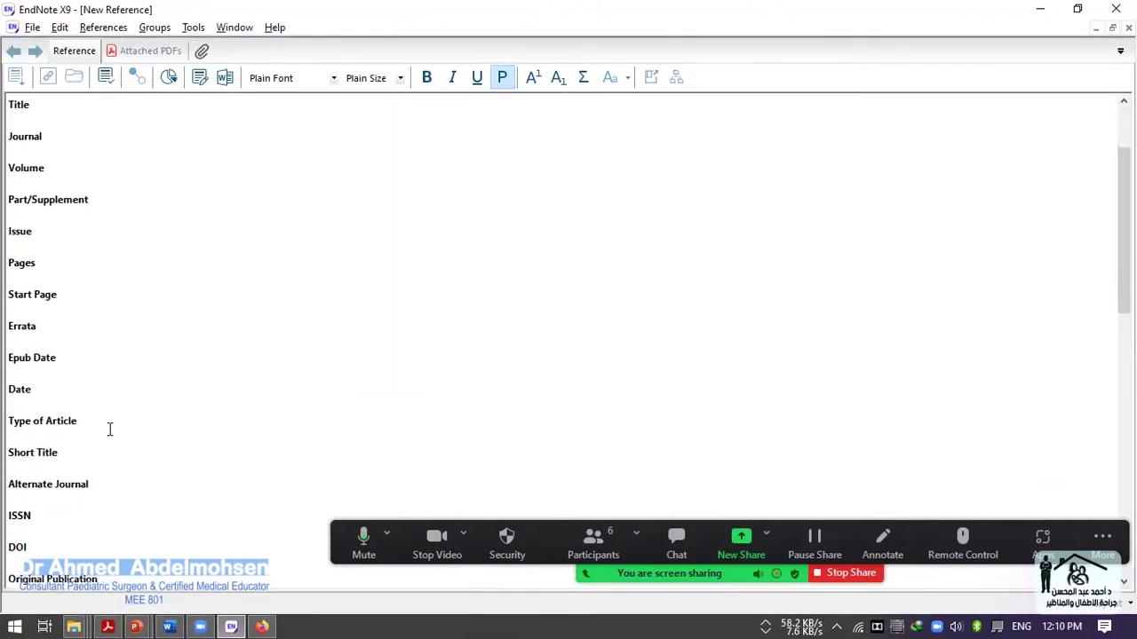
pyautogui.scroll(-1, 110, 429)
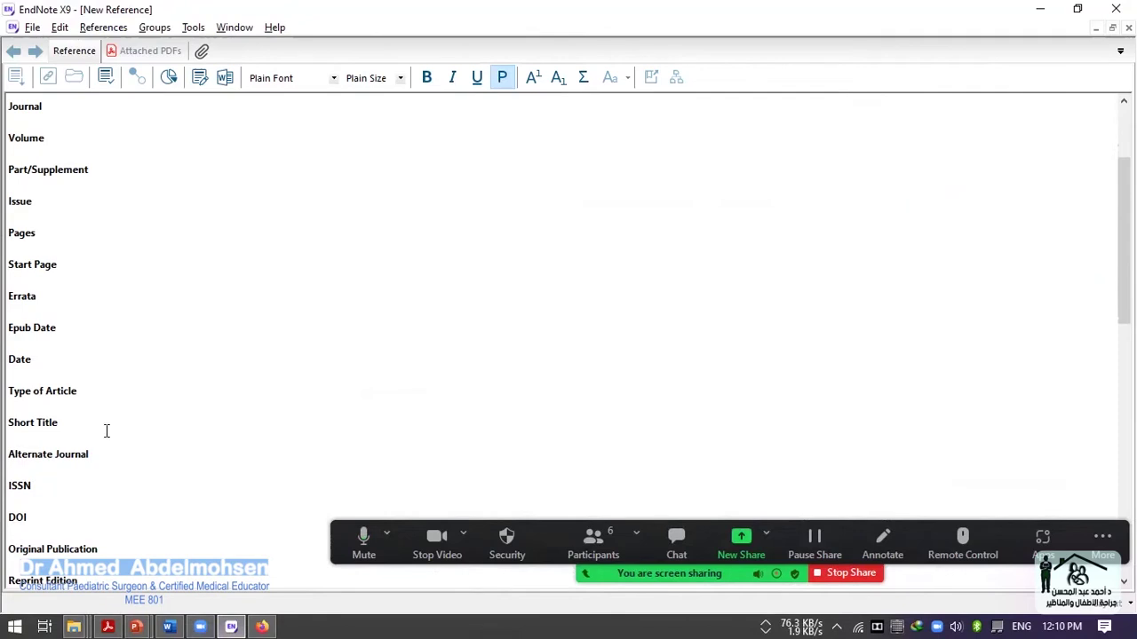
pyautogui.click(22, 531)
pyautogui.hotkey('ctrl', 'v')
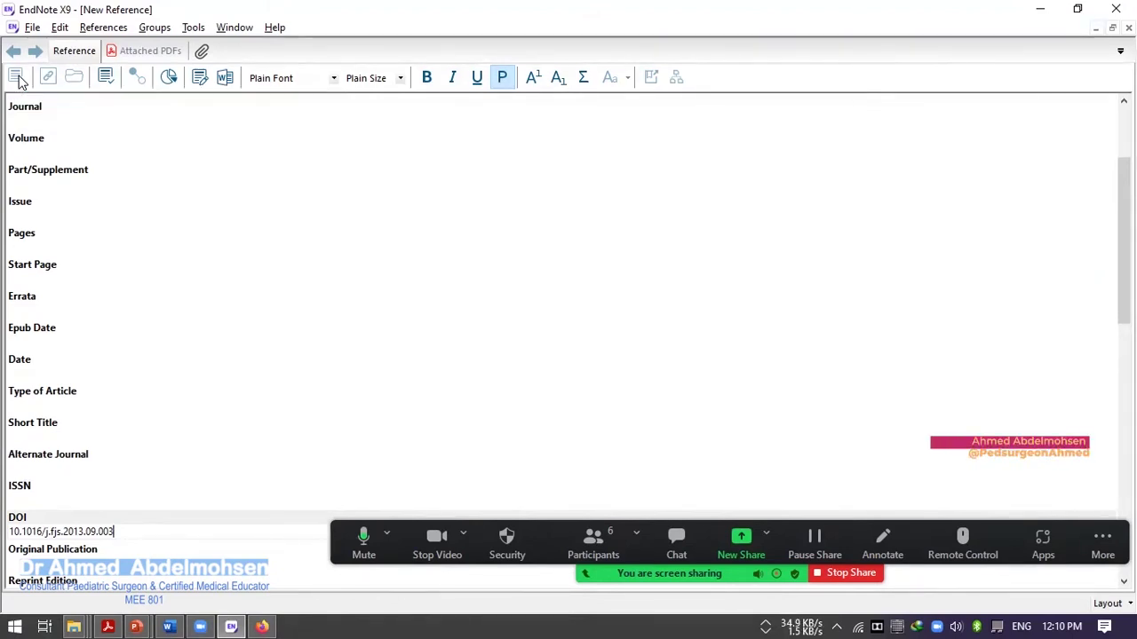
# - Save the new reference and try to fetch its details from the online database using Find Reference Updates
pyautogui.click(32, 28)
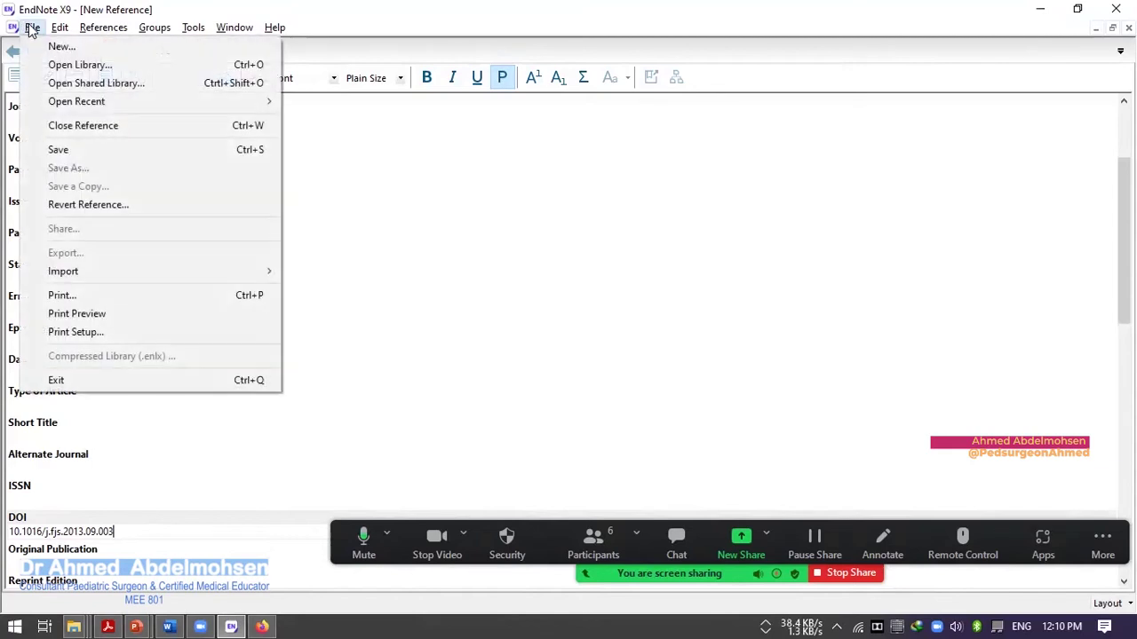
pyautogui.click(84, 151)
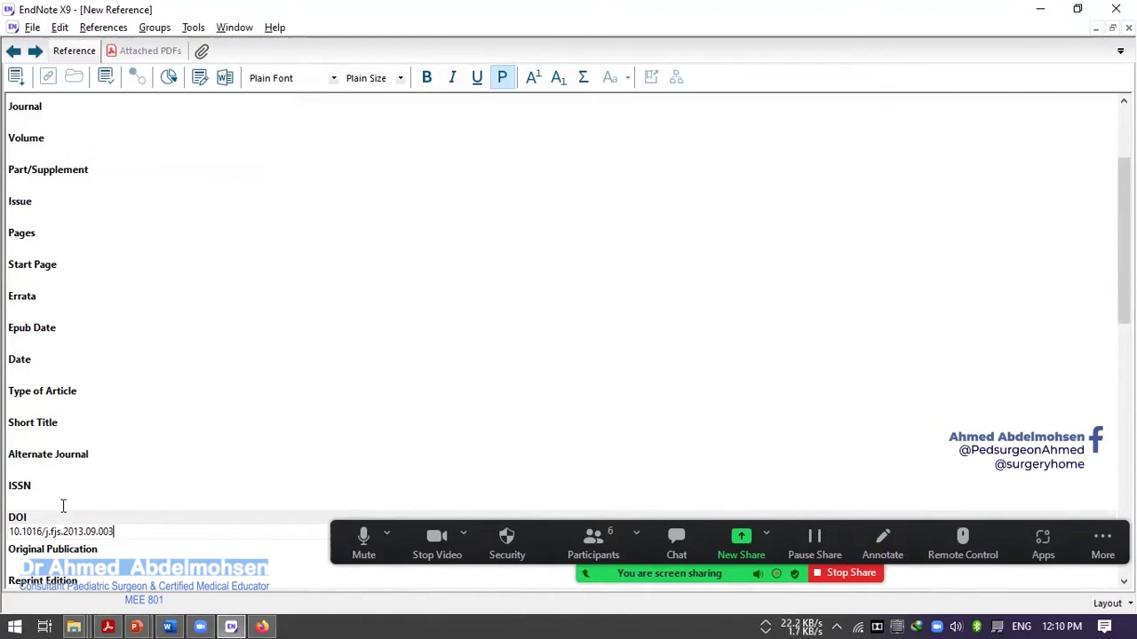
pyautogui.click(17, 79)
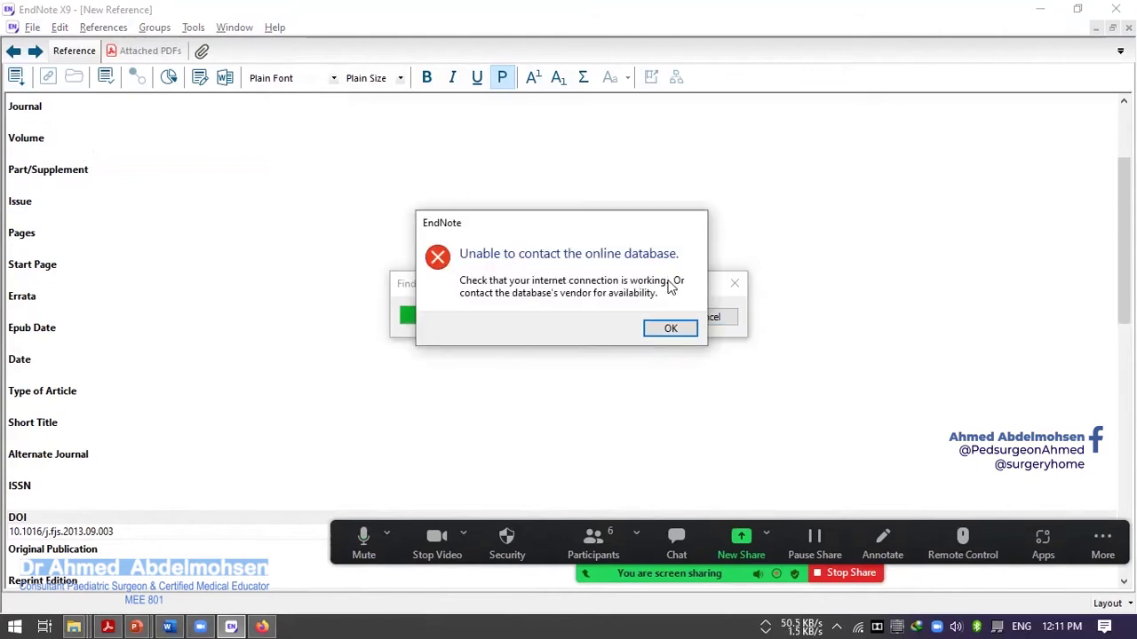
pyautogui.click(668, 331)
pyautogui.click(566, 364)
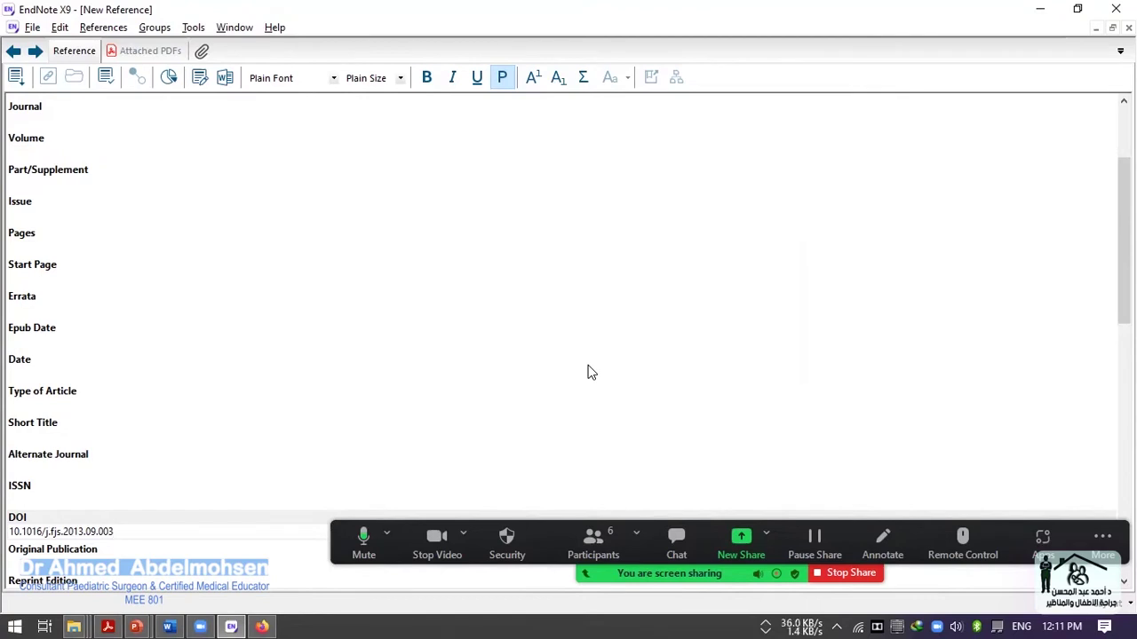
# - Check the new reference's fields, from the reference type down past the DOI, for bibliographic details
pyautogui.scroll(-5, 587, 372)
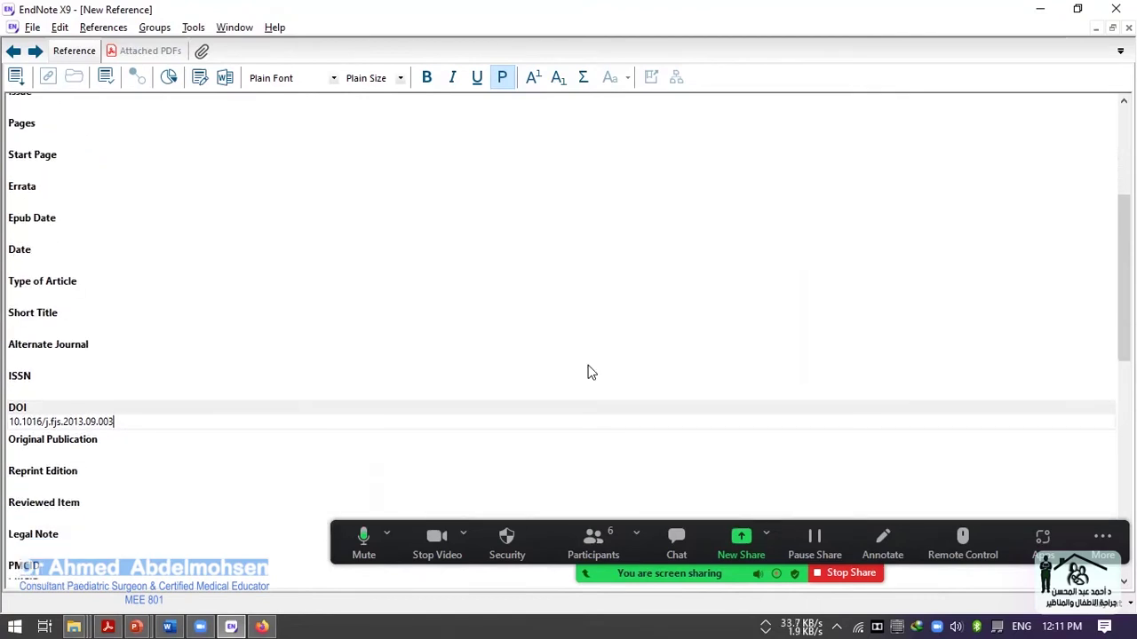
pyautogui.scroll(-1, 588, 368)
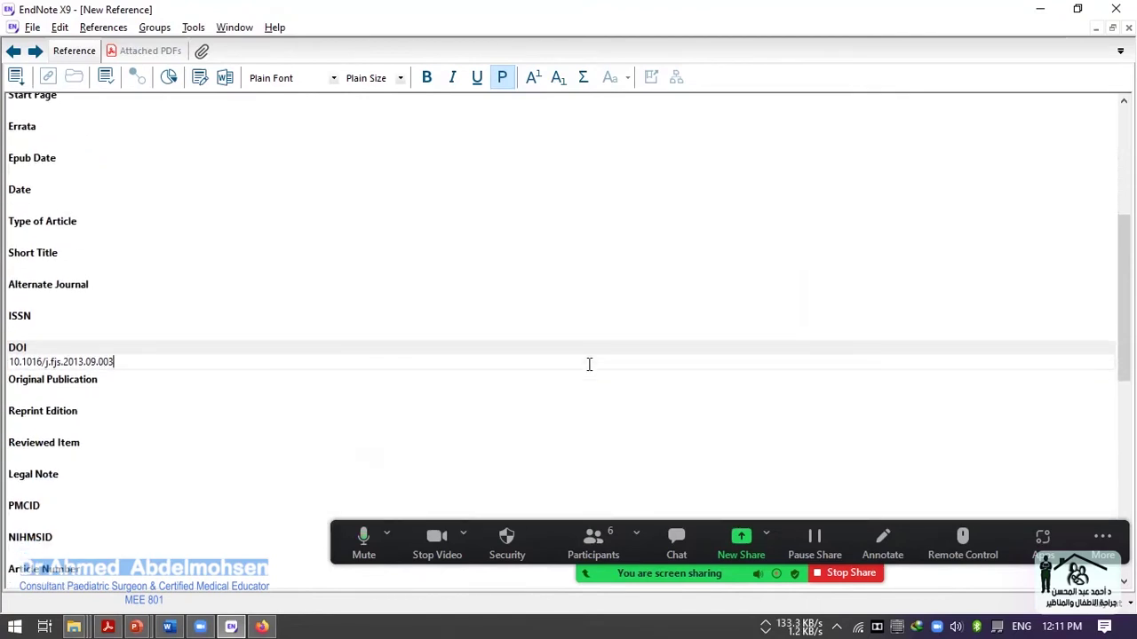
pyautogui.scroll(5, 588, 364)
pyautogui.scroll(5, 588, 369)
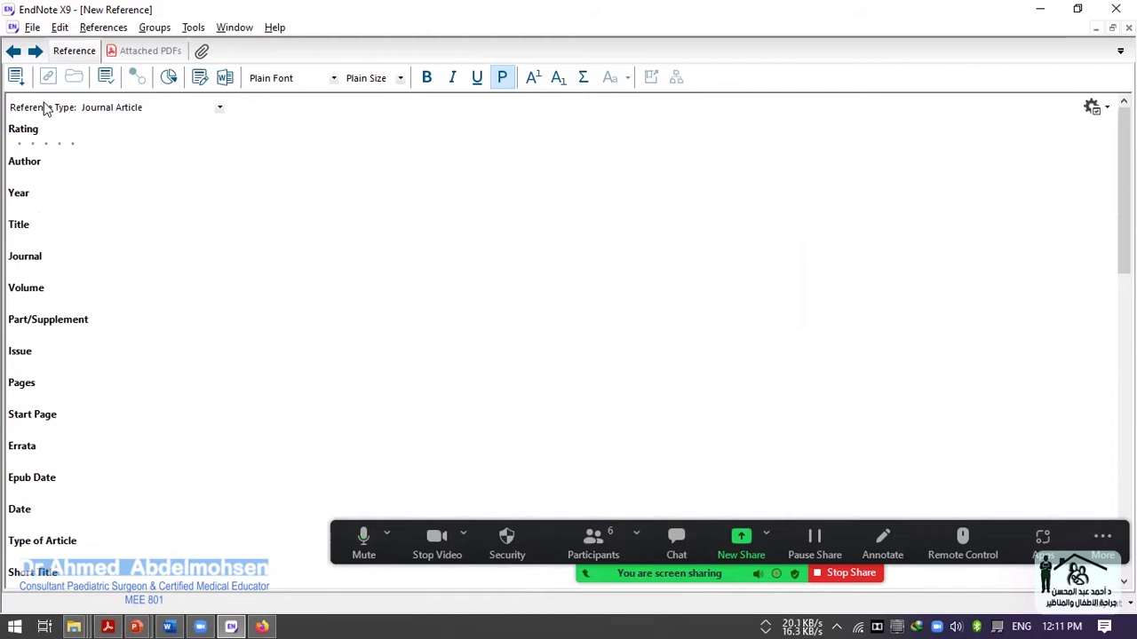
pyautogui.scroll(-3, 149, 246)
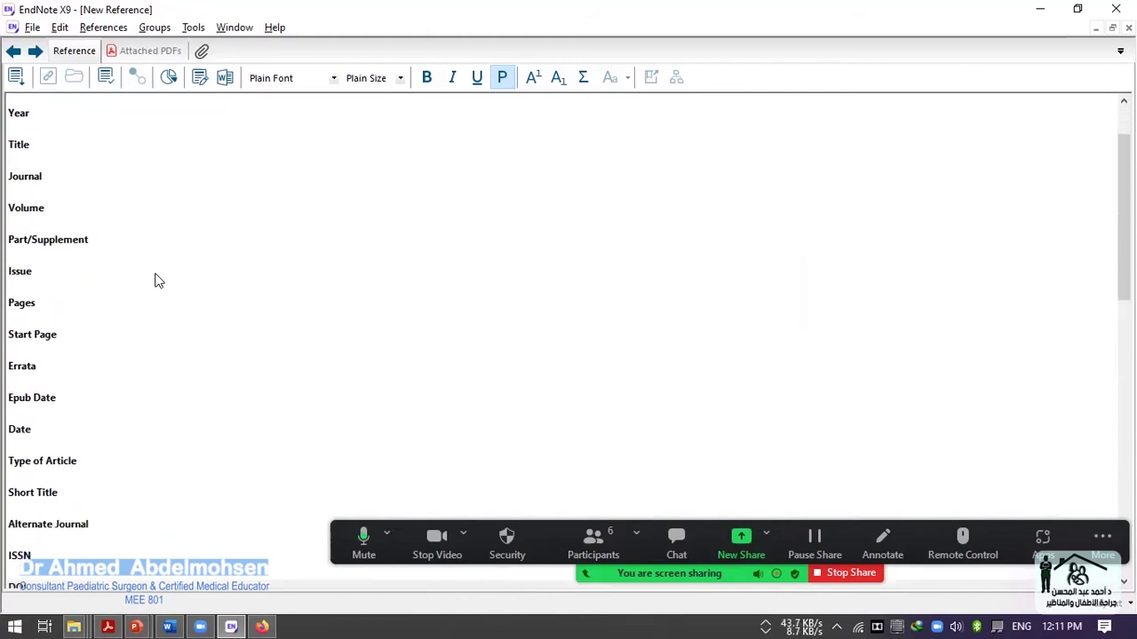
pyautogui.scroll(-1, 155, 281)
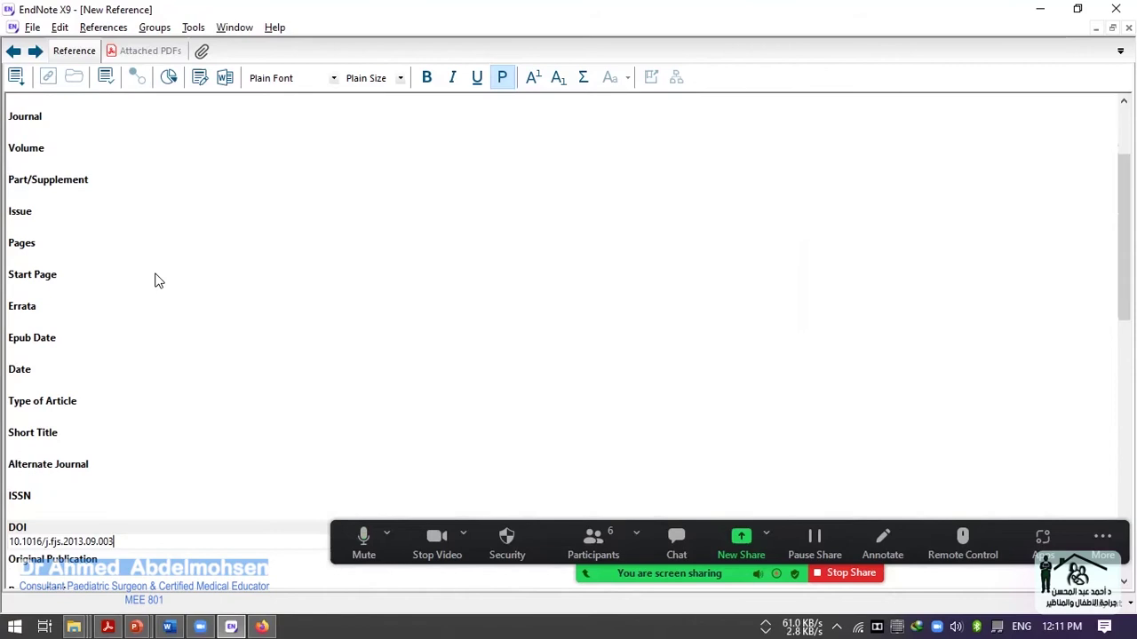
pyautogui.scroll(4, 155, 279)
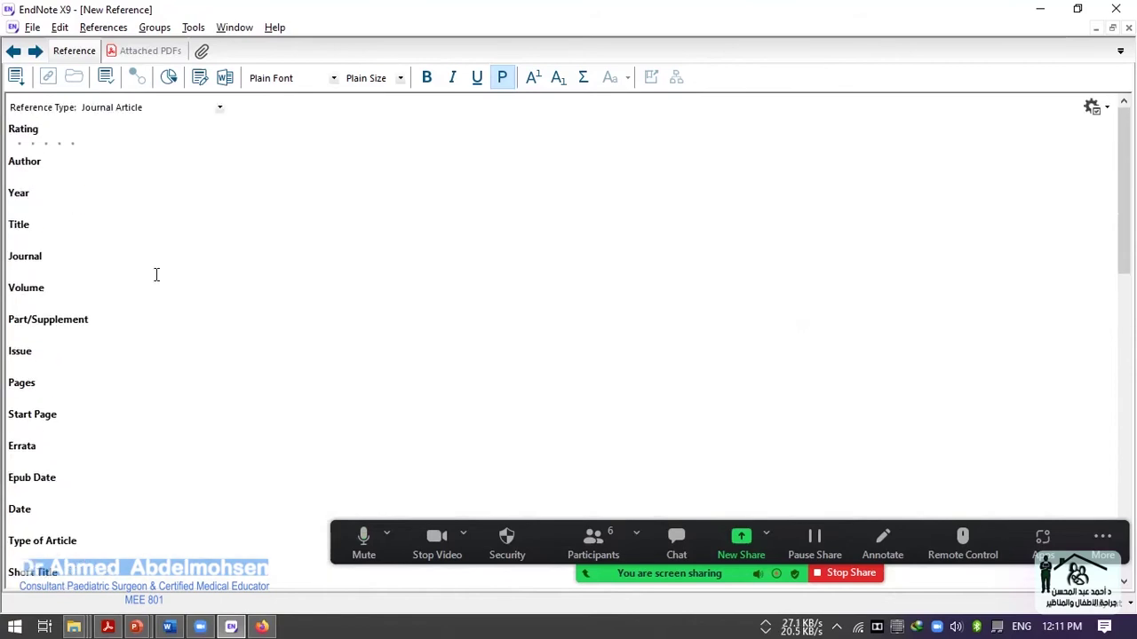
pyautogui.scroll(-3, 58, 460)
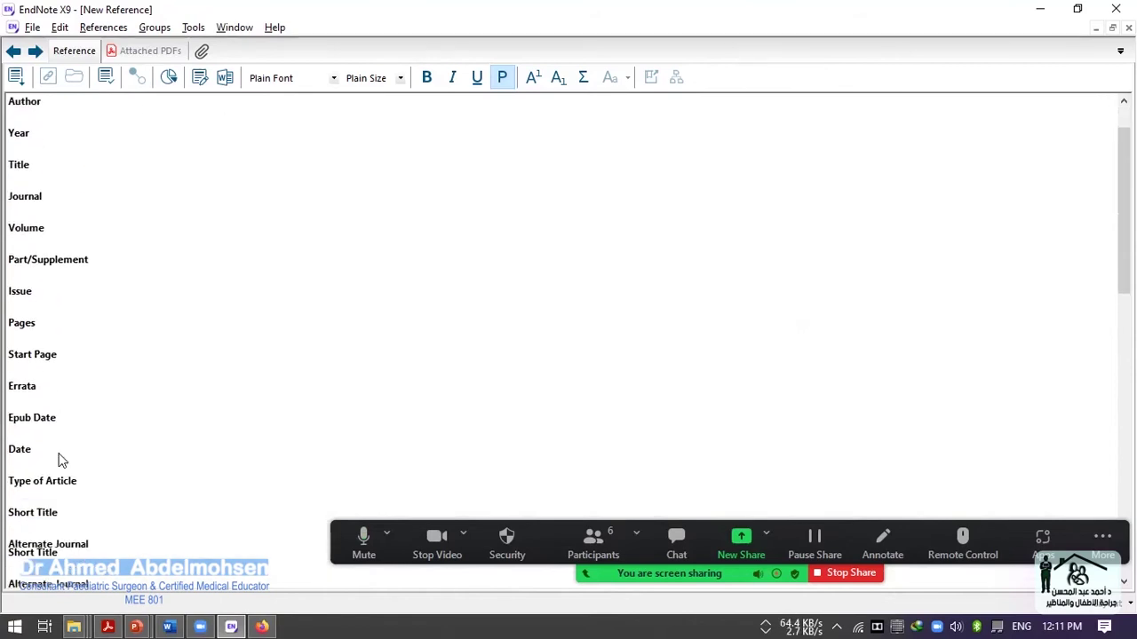
pyautogui.scroll(-2, 58, 459)
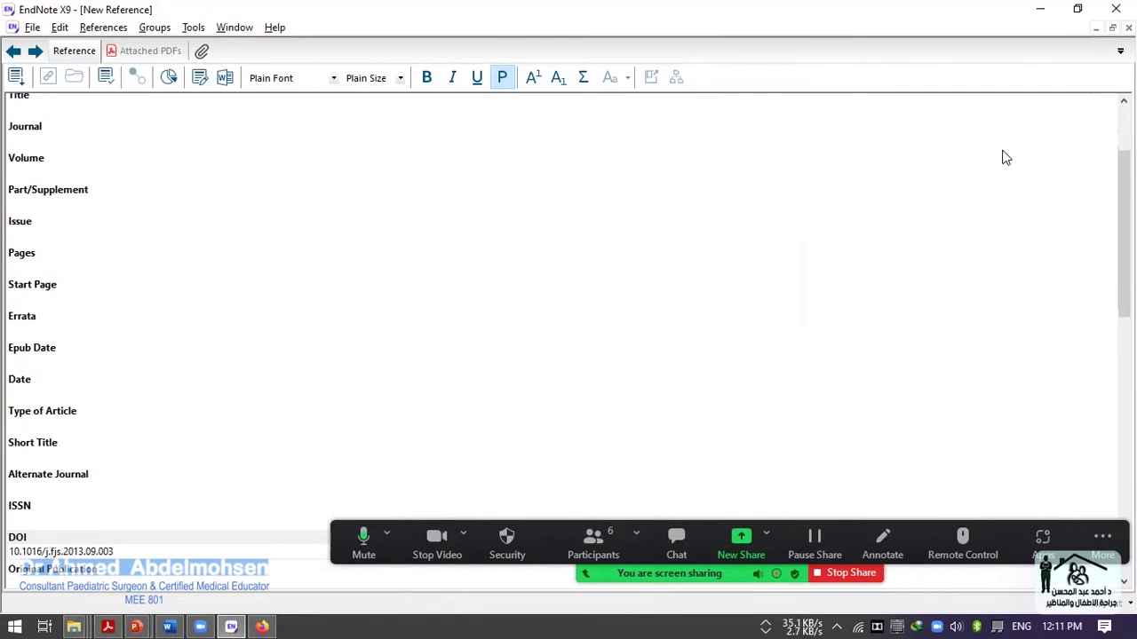
pyautogui.click(837, 624)
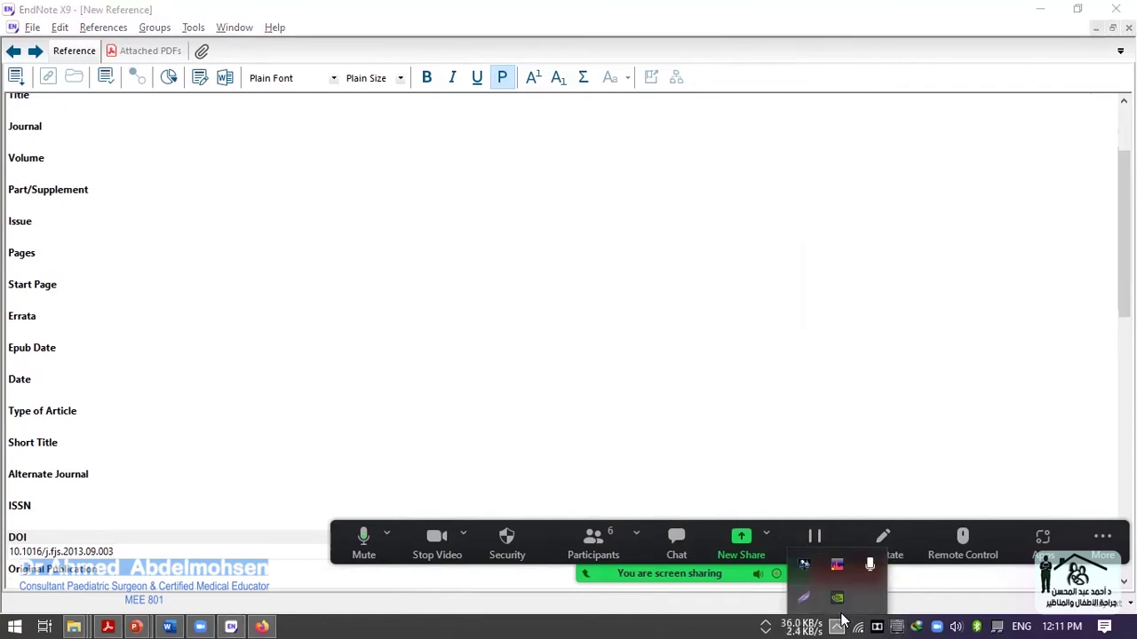
pyautogui.click(837, 622)
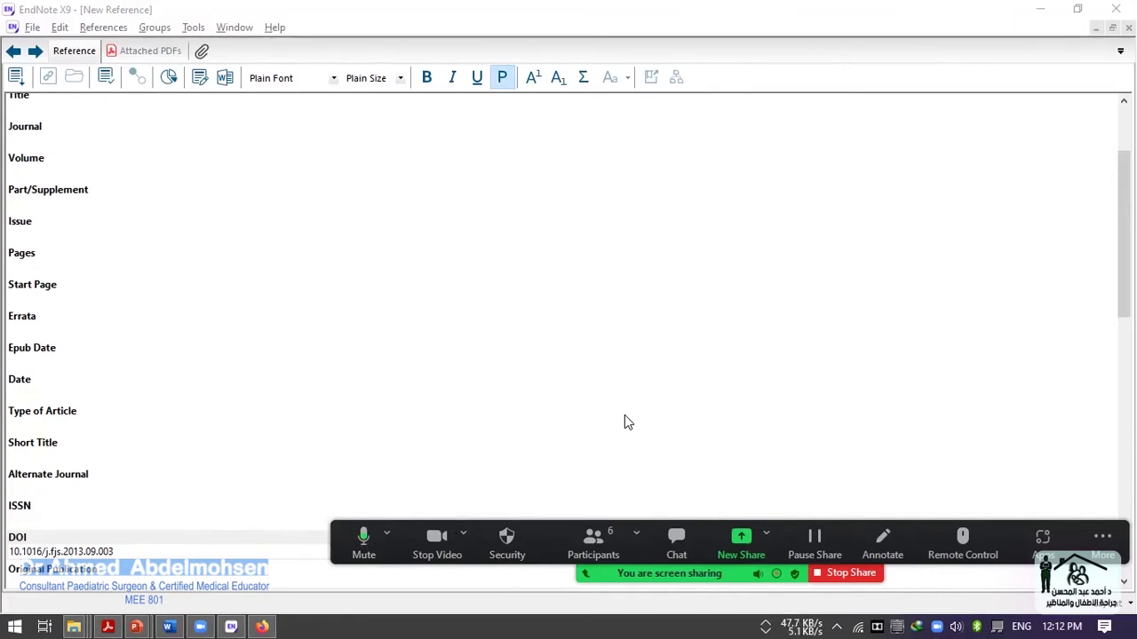
pyautogui.scroll(1, 624, 416)
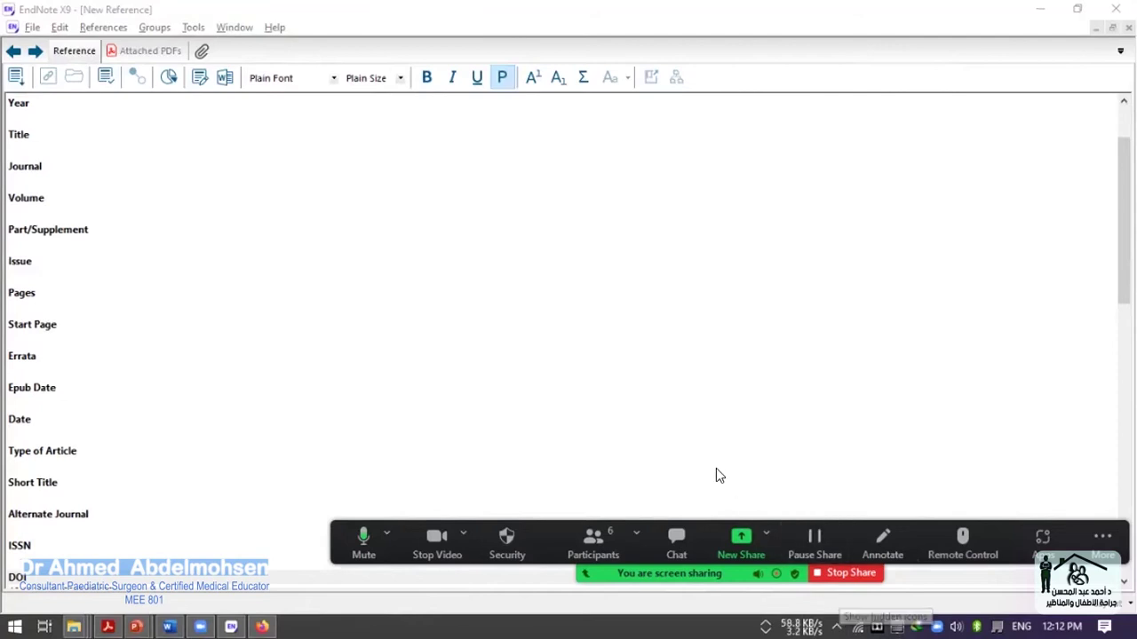
pyautogui.click(832, 614)
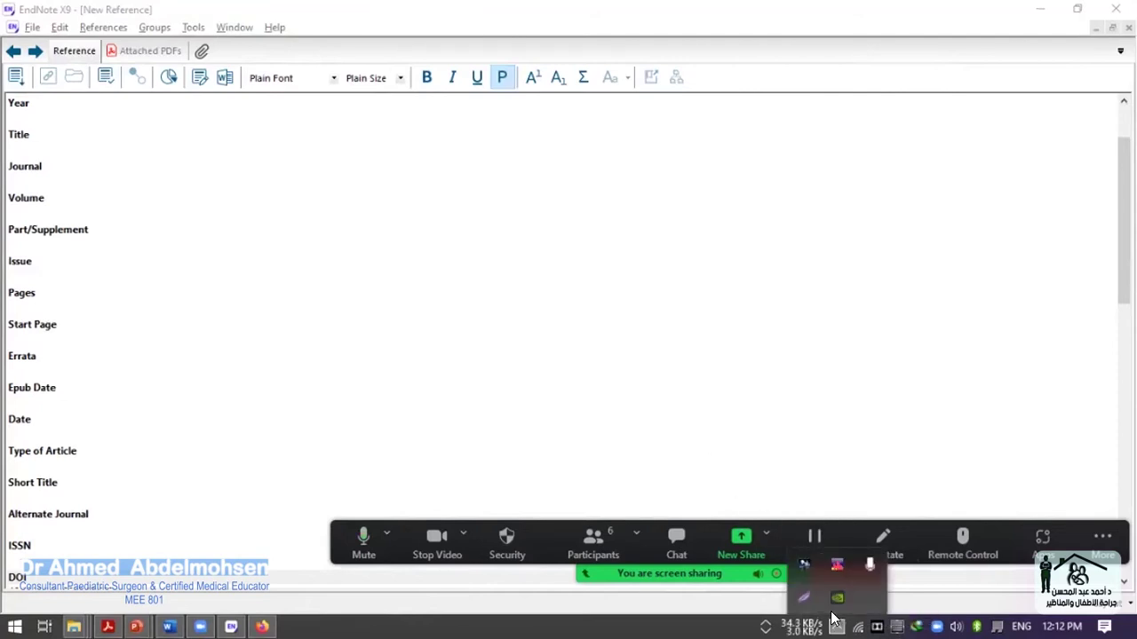
pyautogui.click(869, 359)
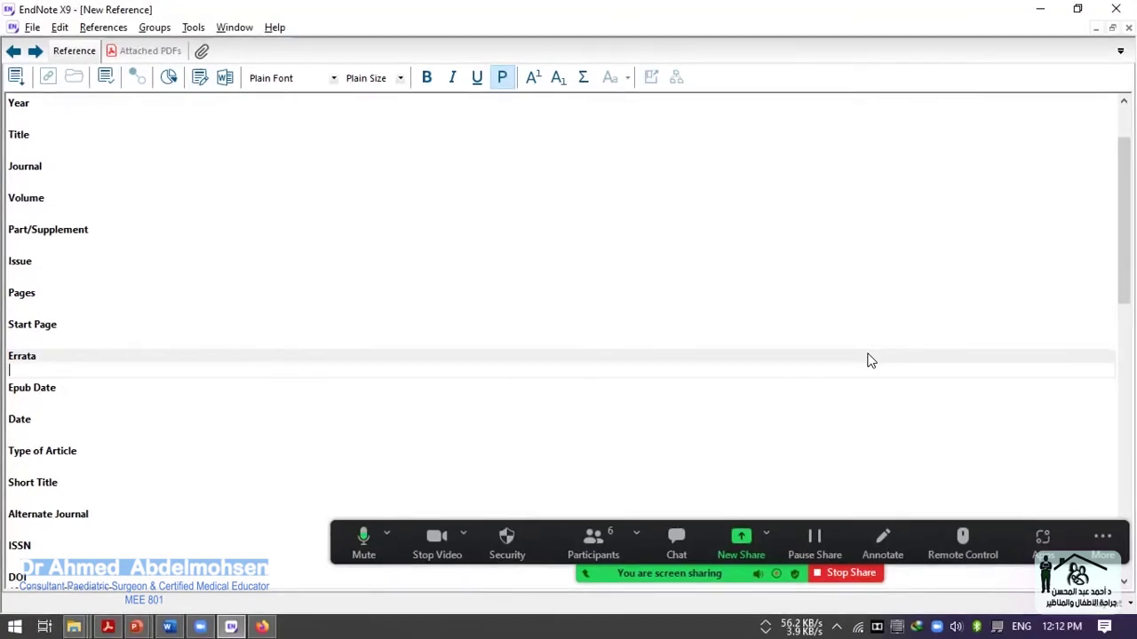
pyautogui.click(766, 535)
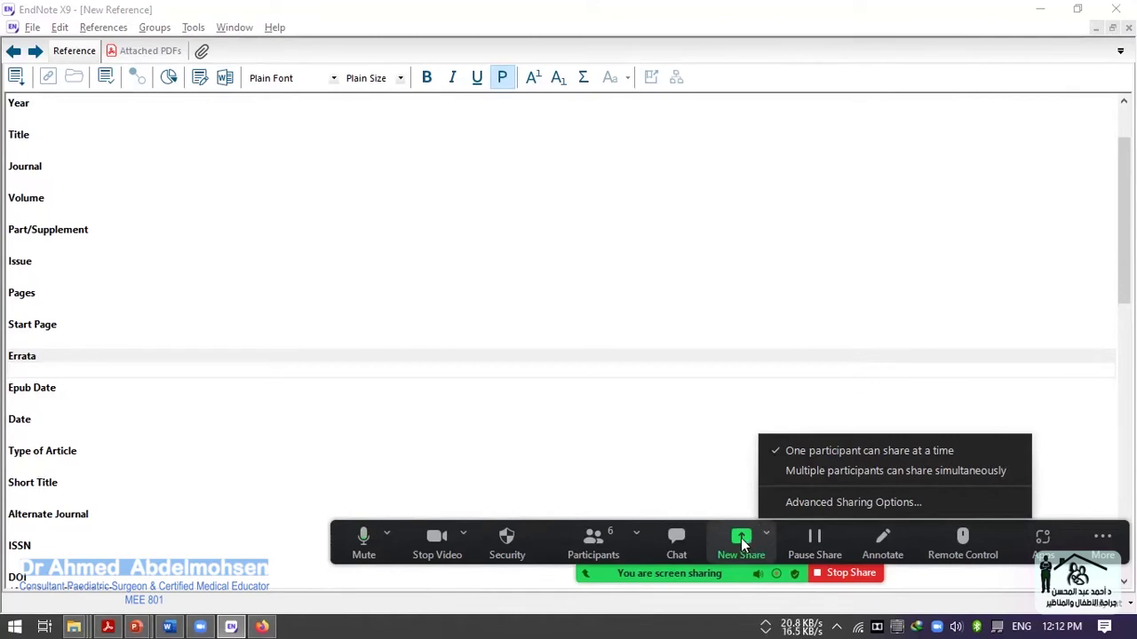
pyautogui.click(679, 433)
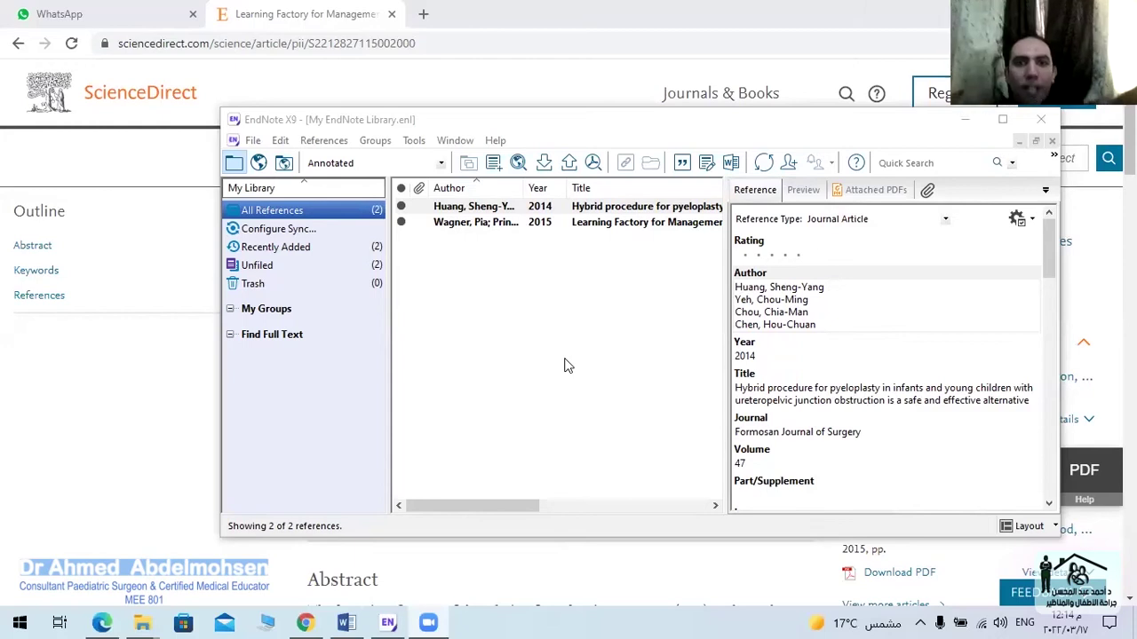
# - Switch from the My EndNote Library window to the Learning Factory article in Chrome and go back to the new tab page
pyautogui.click(680, 121)
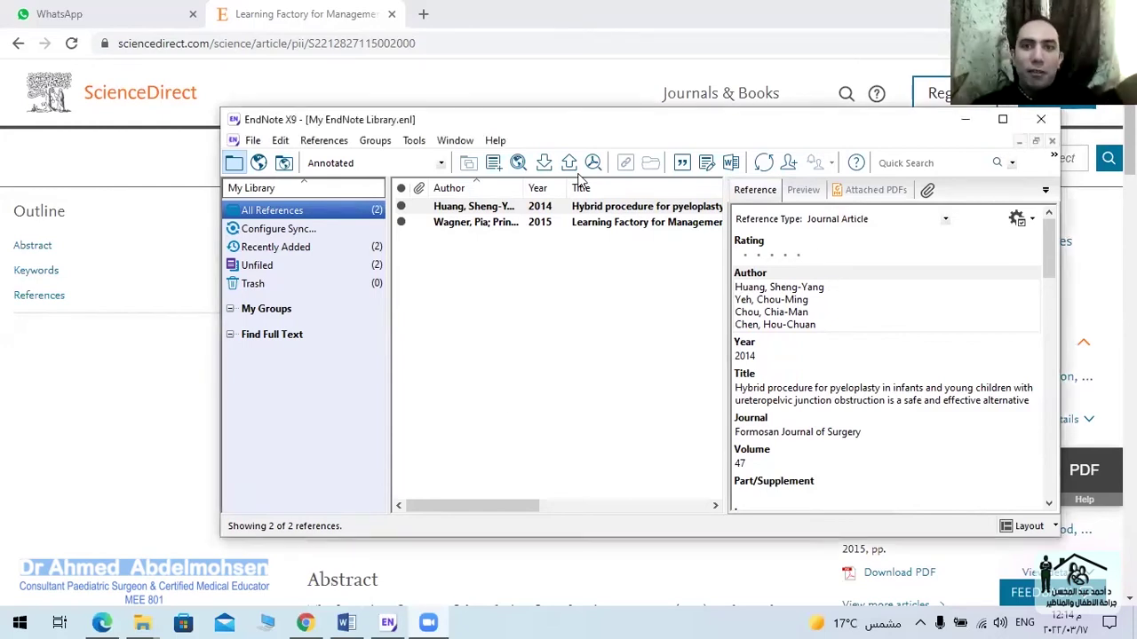
pyautogui.click(457, 182)
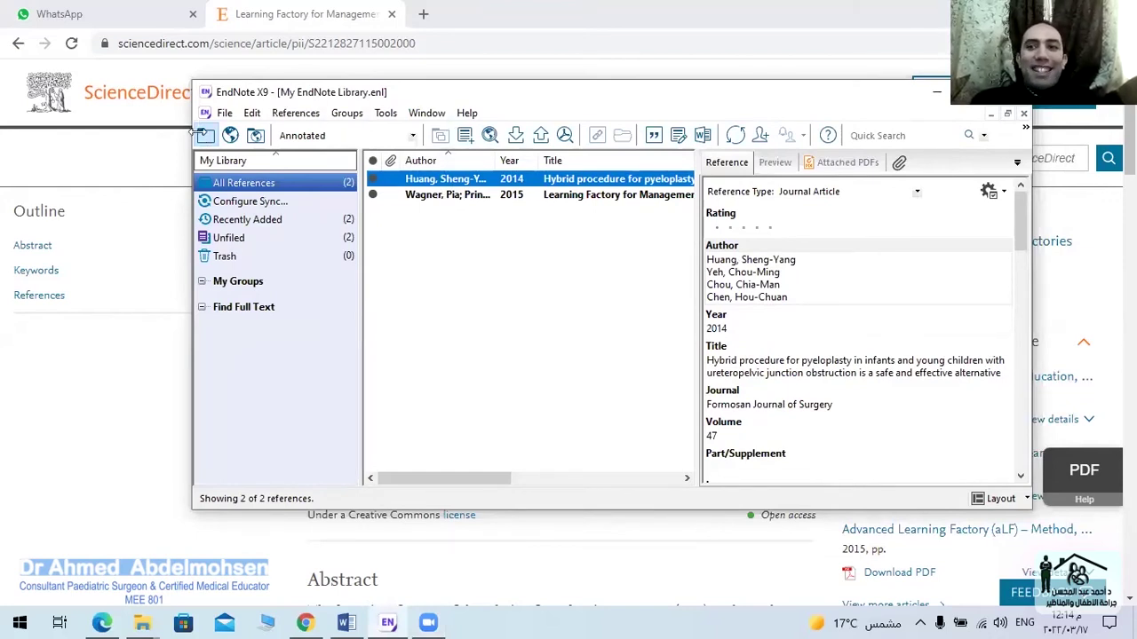
pyautogui.click(172, 7)
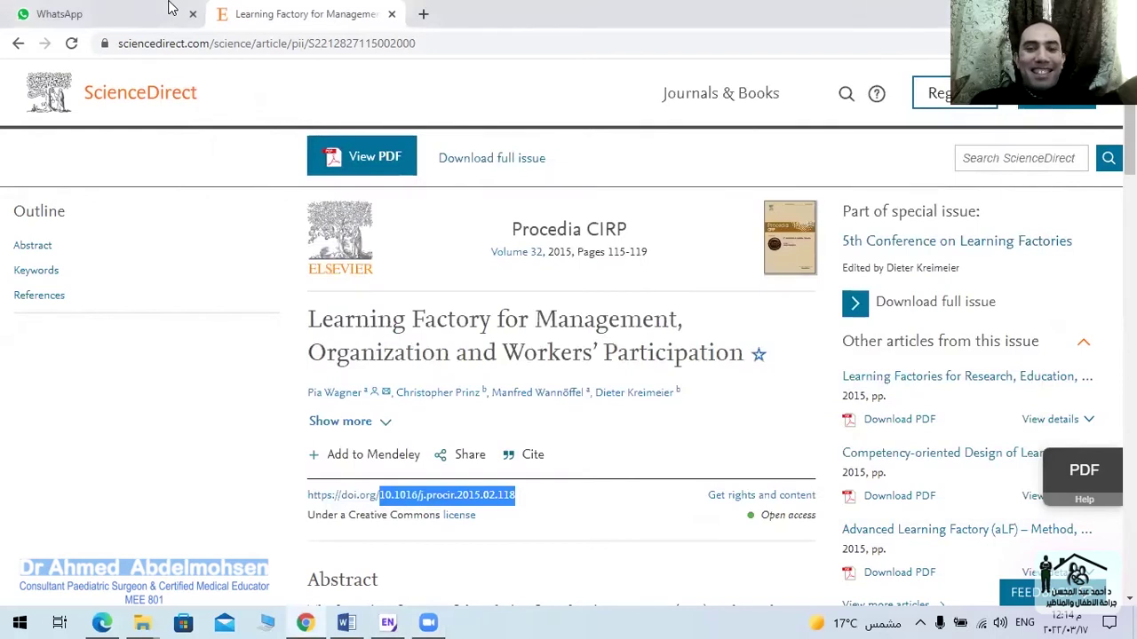
pyautogui.click(18, 44)
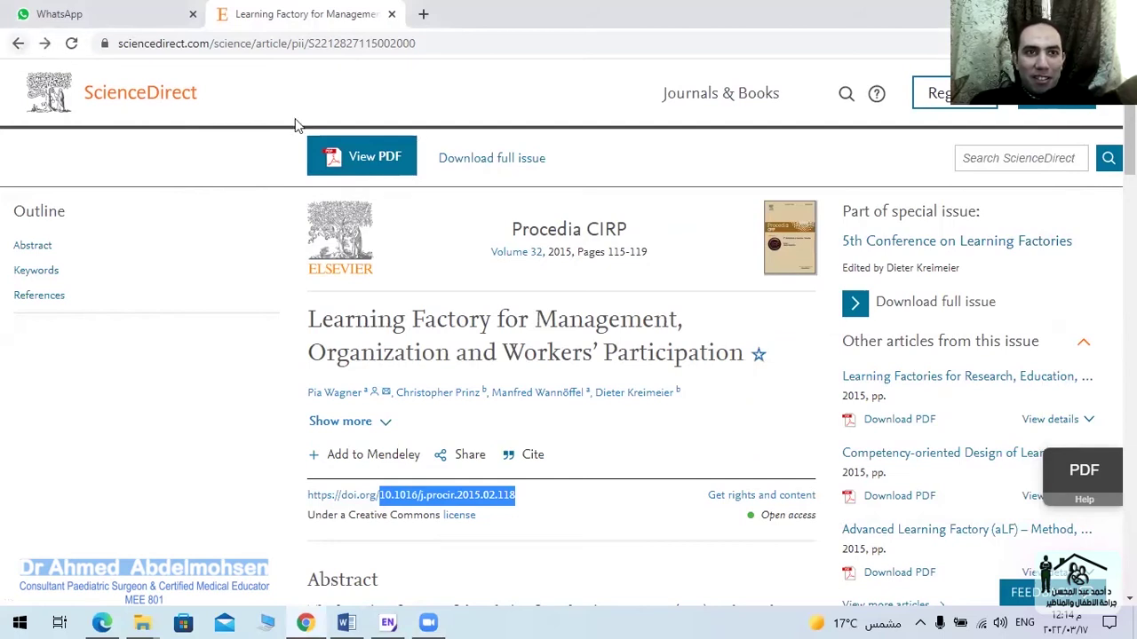
pyautogui.click(16, 45)
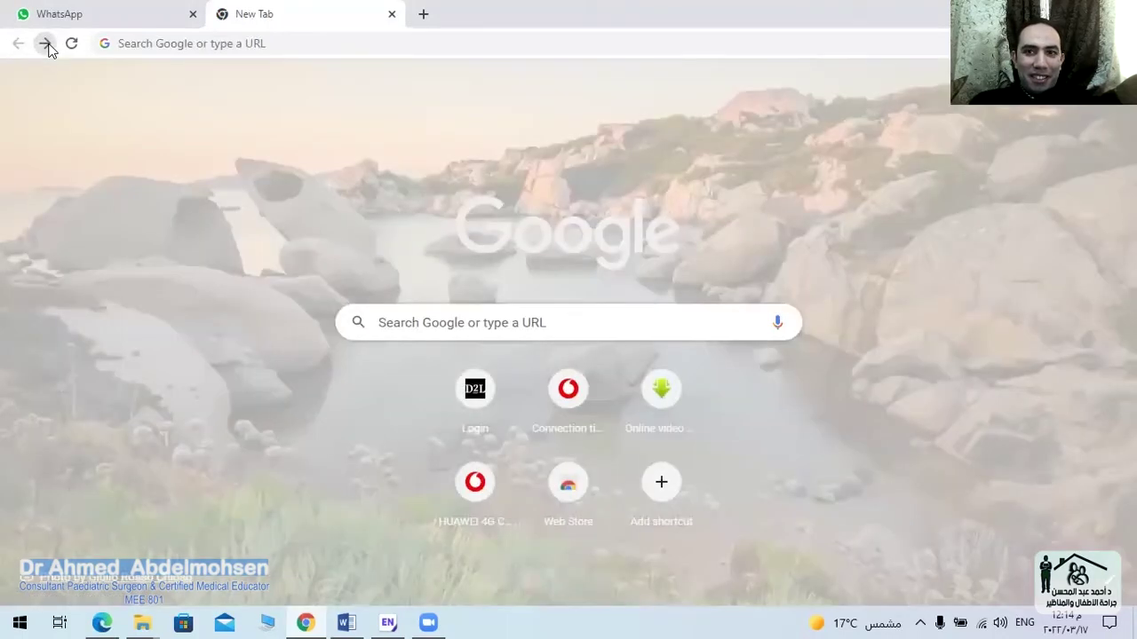
# - Return to the ScienceDirect results for "faculty develpment" and open the article on performance feedback and export intensity of Chinese private firms
pyautogui.click(45, 45)
pyautogui.click(45, 44)
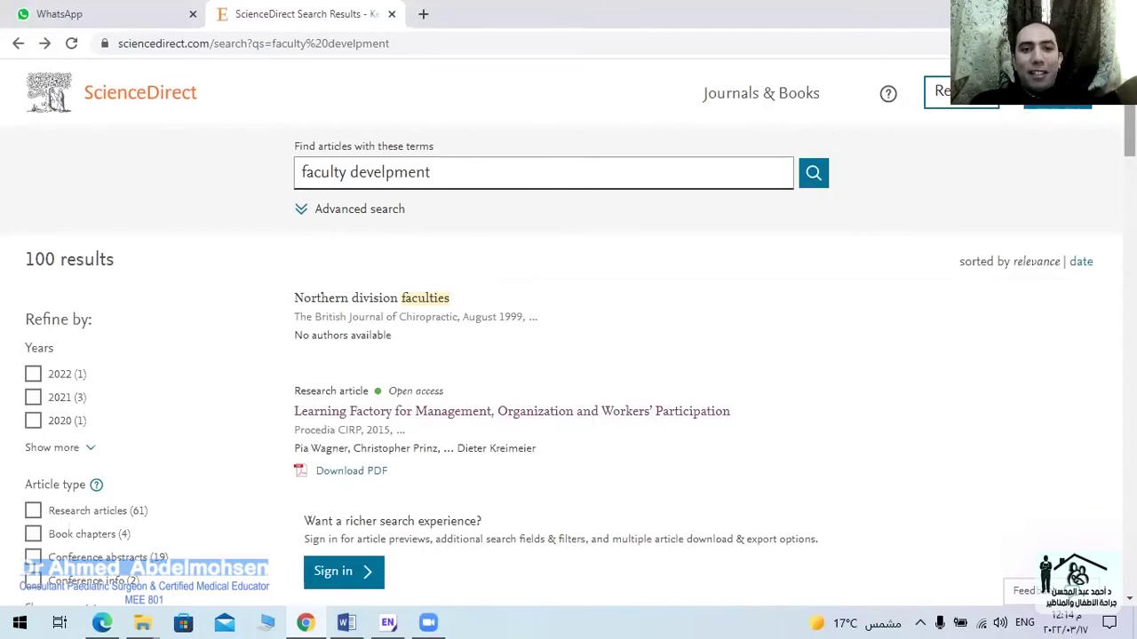
pyautogui.scroll(-7, 568, 355)
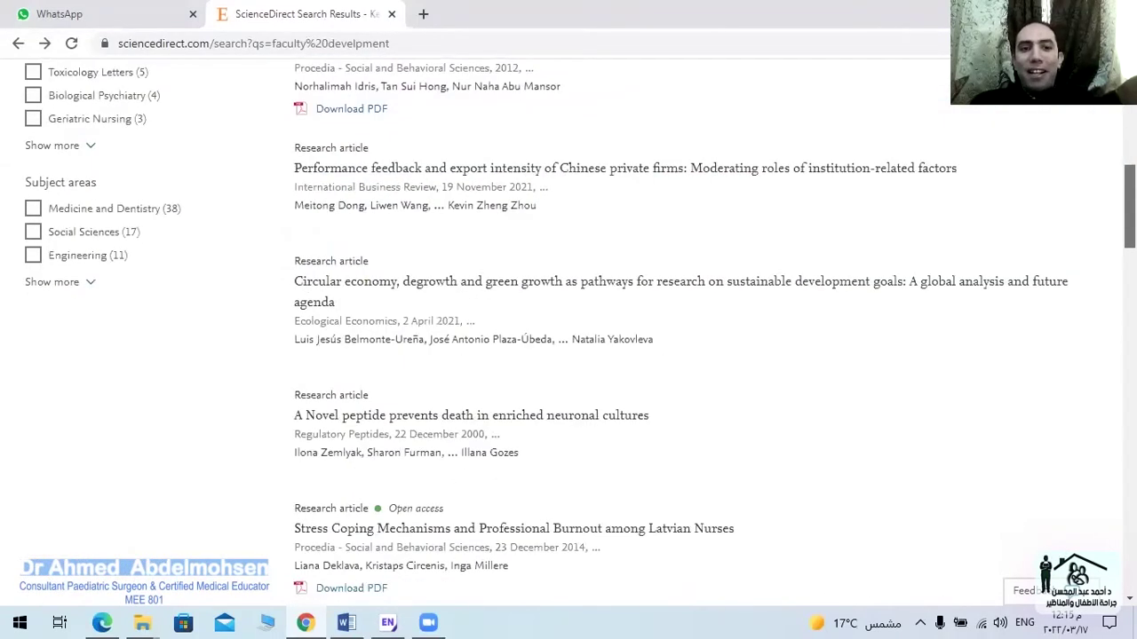
pyautogui.click(555, 187)
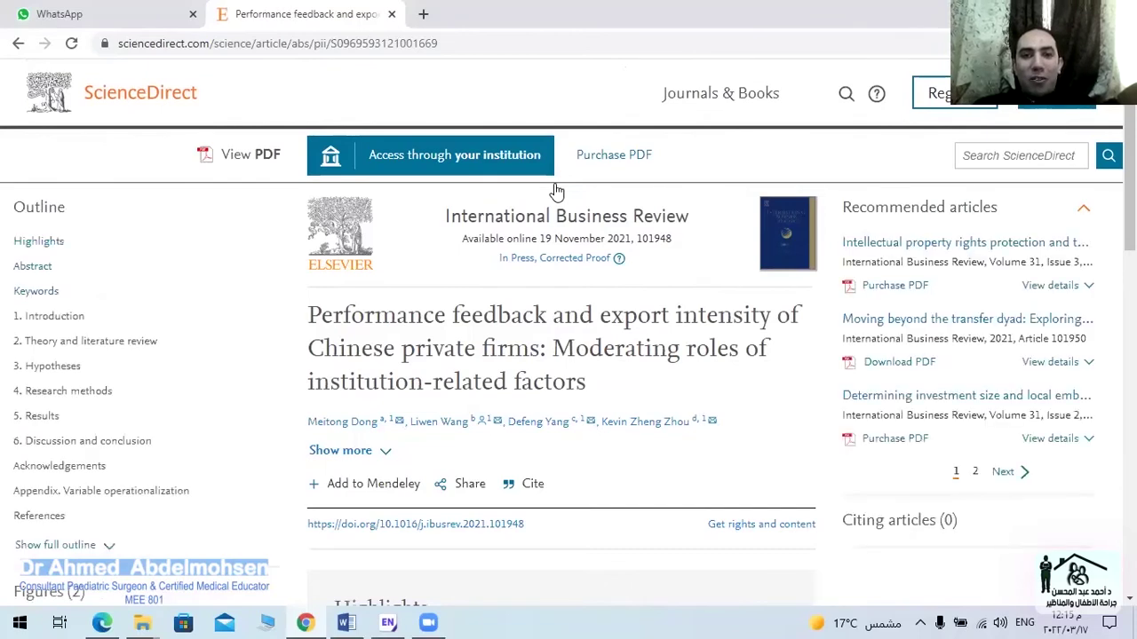
# - Create a blank reference in the EndNote library, then switch back to Chrome and copy the DOI 10.1016/j.ibusrev.2021.101948 from the article page
pyautogui.click(399, 621)
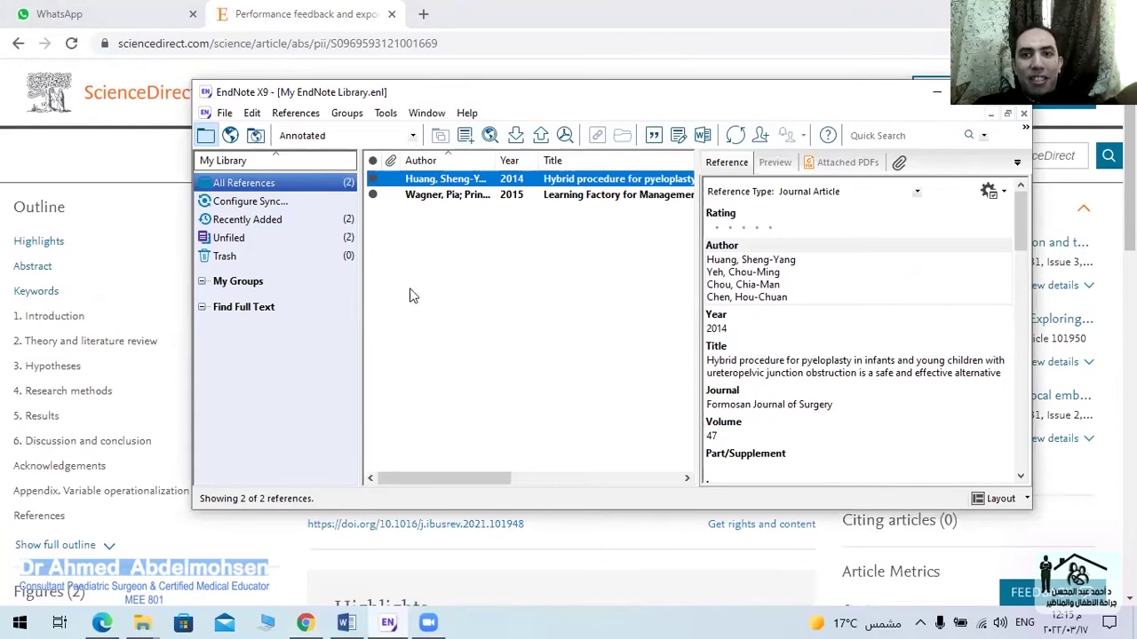
pyautogui.click(464, 136)
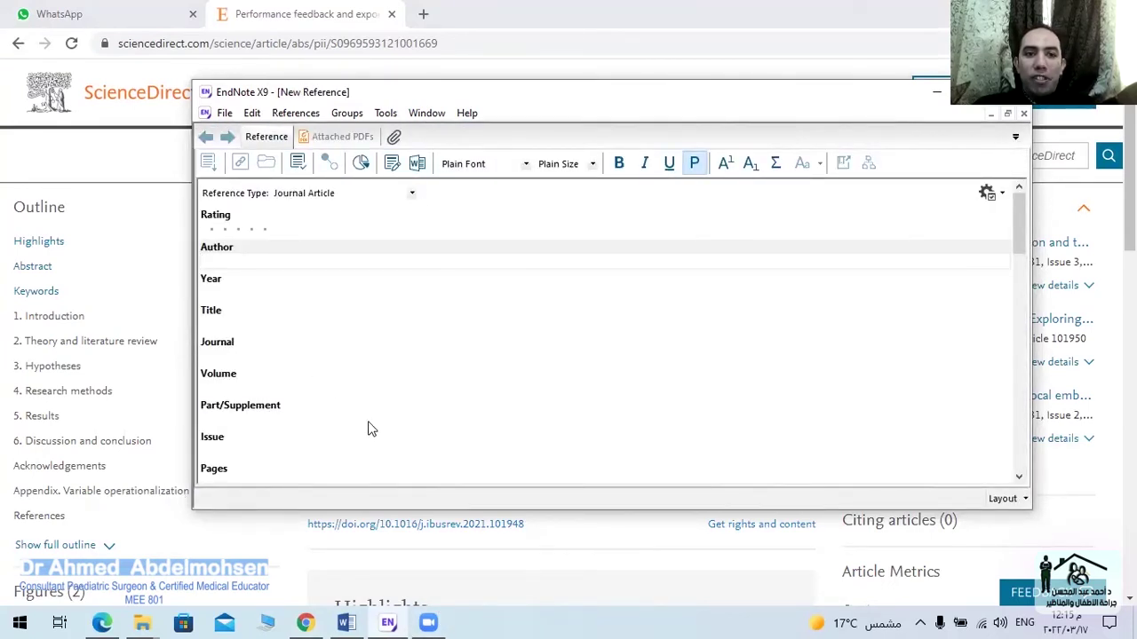
pyautogui.click(190, 51)
pyautogui.moveTo(525, 533); pyautogui.dragTo(381, 536)
pyautogui.hotkey('ctrl', 'c')
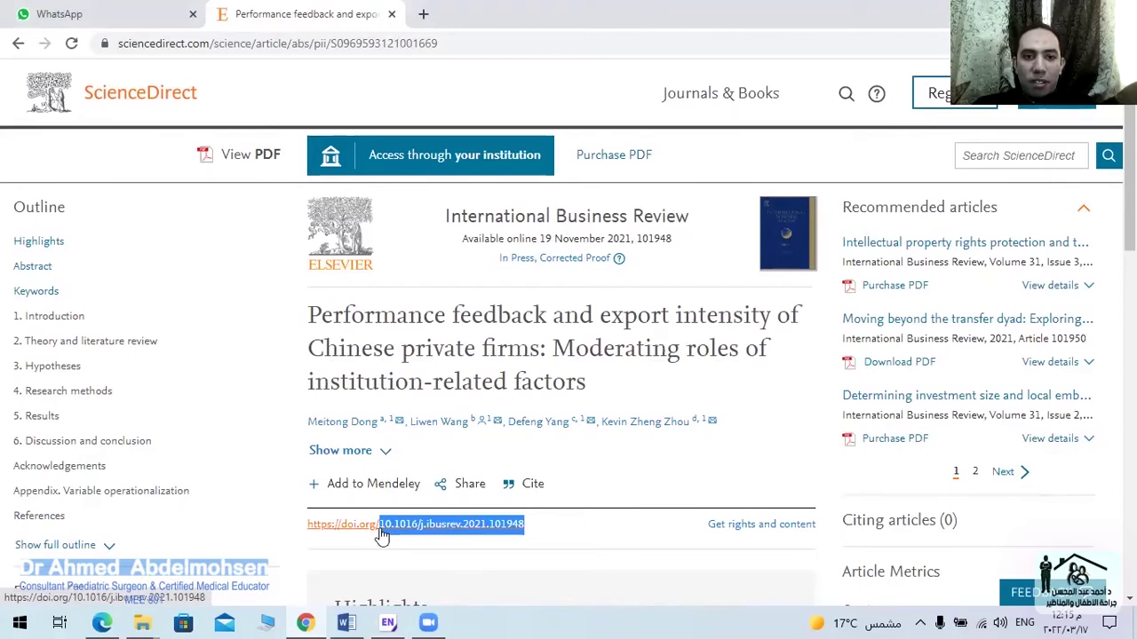
# - Switch to EndNote and paste the DOI 10.1016/j.ibusrev.2021.101948 into the new reference's DOI field
pyautogui.click(389, 622)
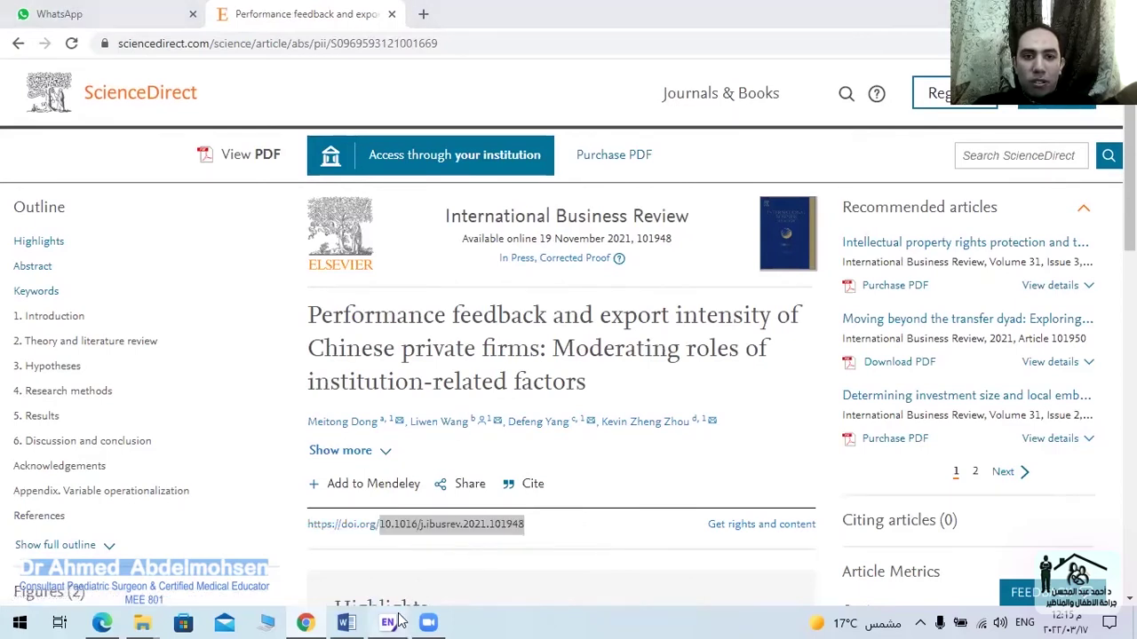
pyautogui.moveTo(1021, 238); pyautogui.dragTo(1023, 326)
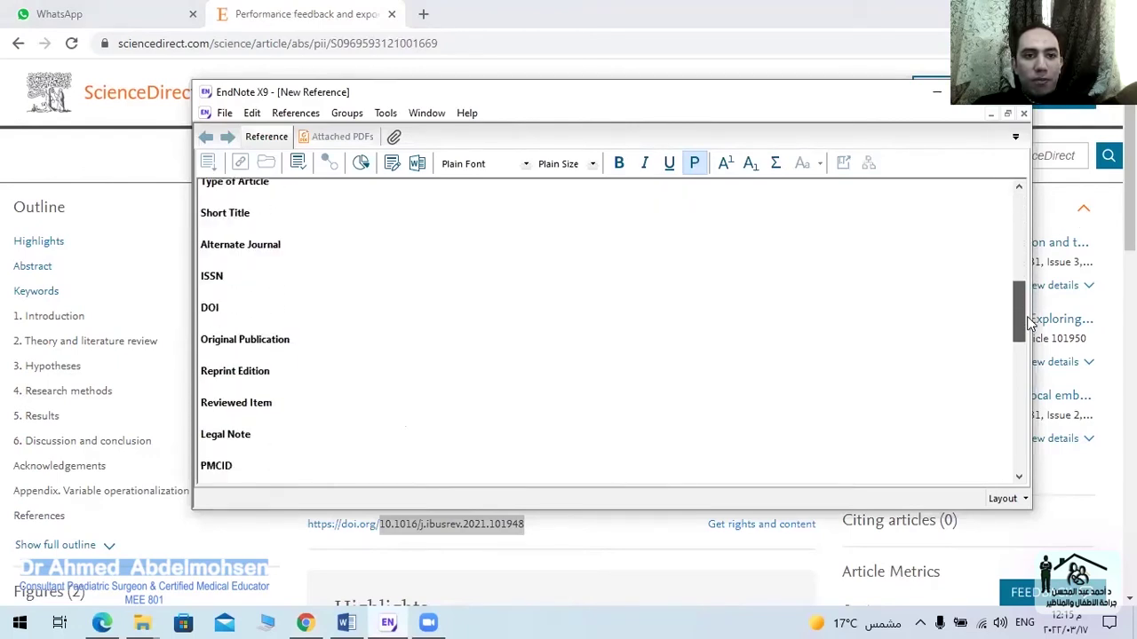
pyautogui.click(210, 322)
pyautogui.hotkey('ctrl', 'v')
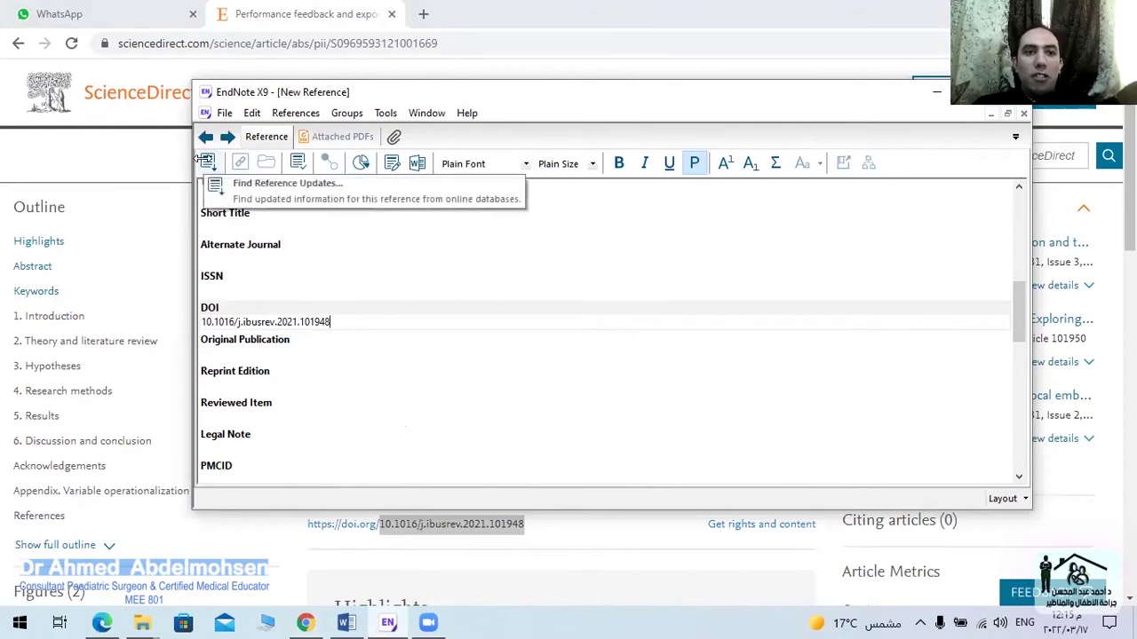
# - Find online updates for the new reference, apply them to all fields, and close the reference
pyautogui.click(206, 161)
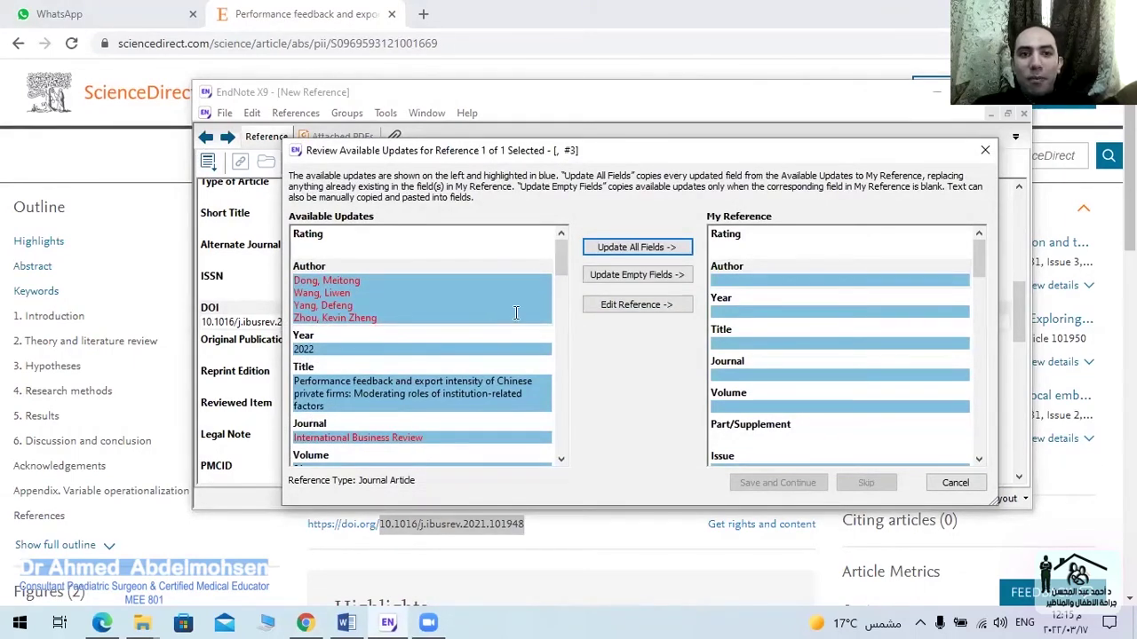
pyautogui.moveTo(559, 266)
pyautogui.mouseDown()
pyautogui.moveTo(563, 306)
pyautogui.moveTo(562, 276)
pyautogui.mouseUp()
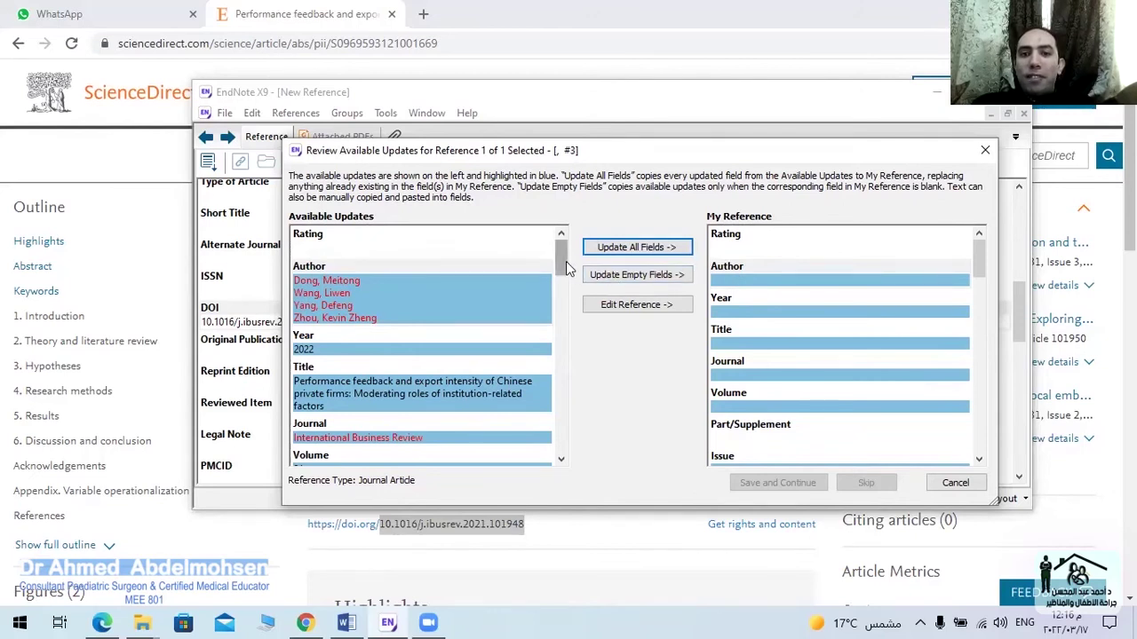
pyautogui.click(646, 251)
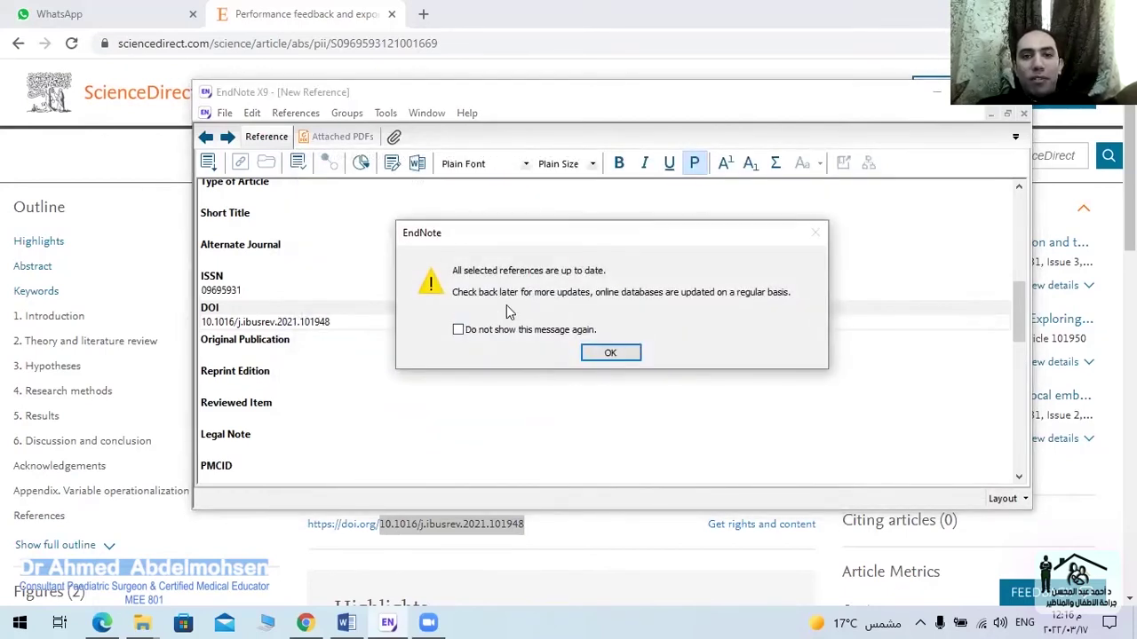
pyautogui.click(599, 350)
pyautogui.scroll(10, 1016, 261)
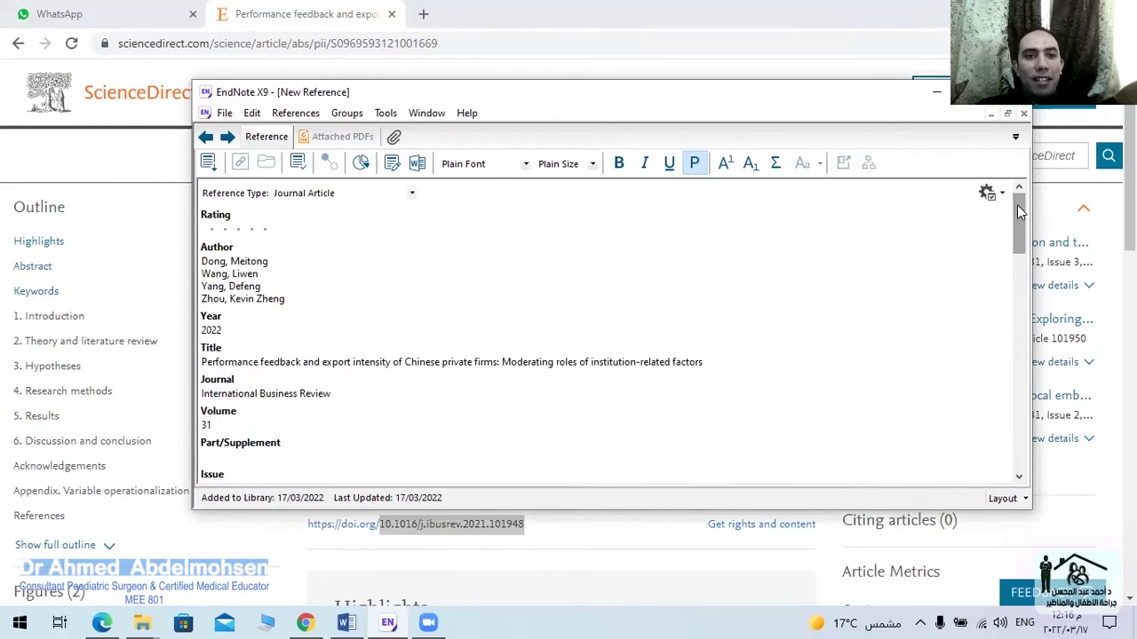
pyautogui.click(1023, 116)
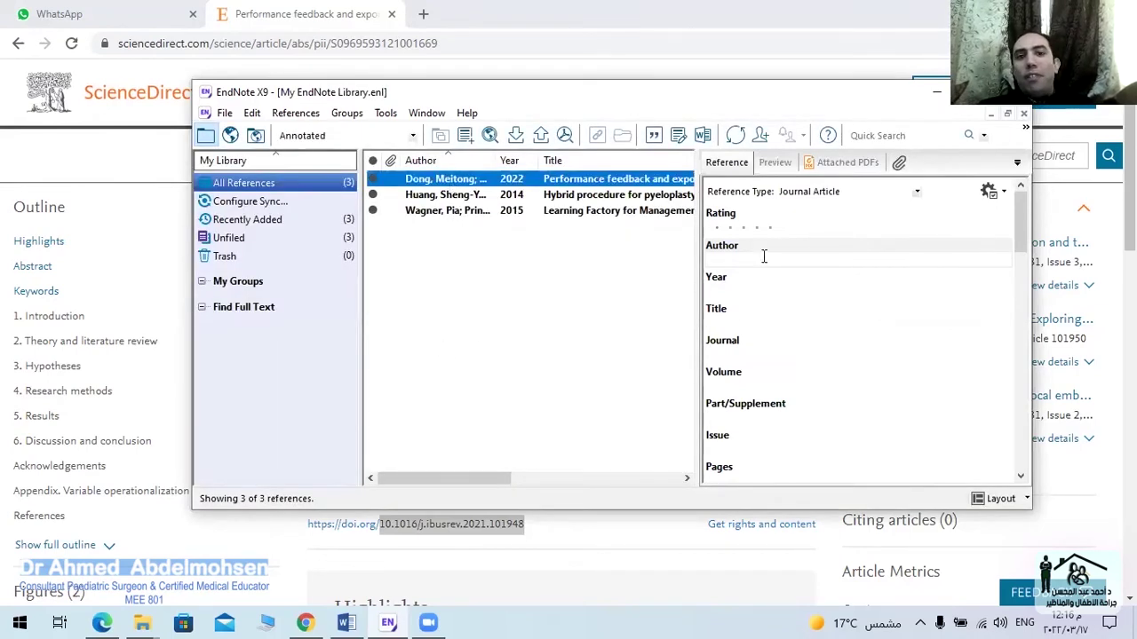
# - Check the details of the references in the library, especially the 2022 article on performance feedback and export intensity
pyautogui.moveTo(1022, 222)
pyautogui.mouseDown()
pyautogui.moveTo(1022, 276)
pyautogui.moveTo(1033, 209)
pyautogui.mouseUp()
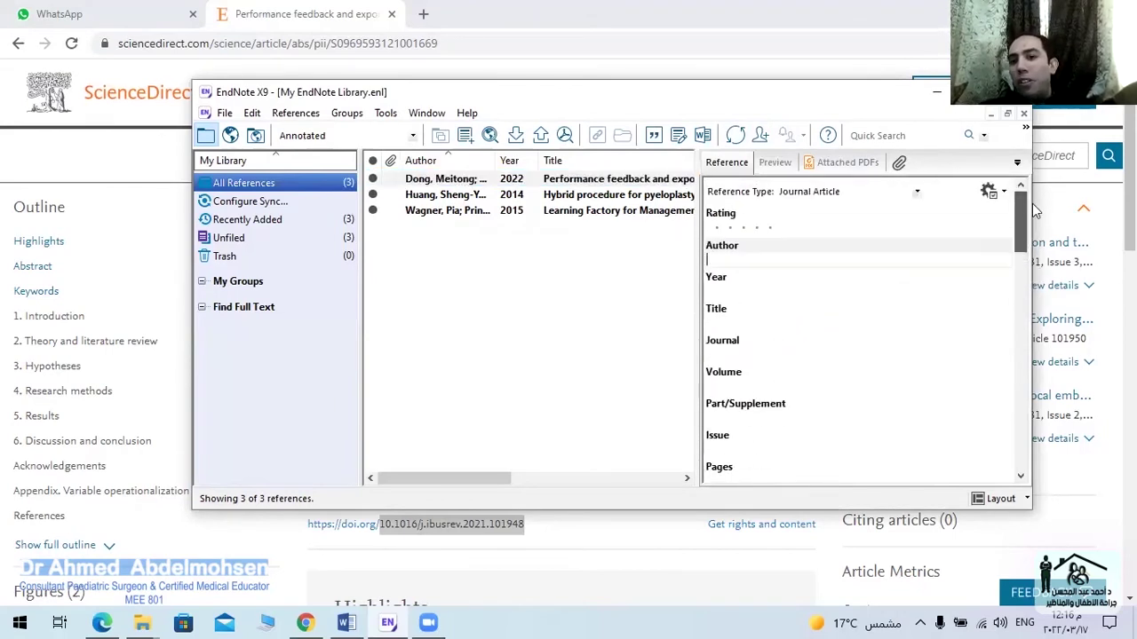
pyautogui.click(549, 181)
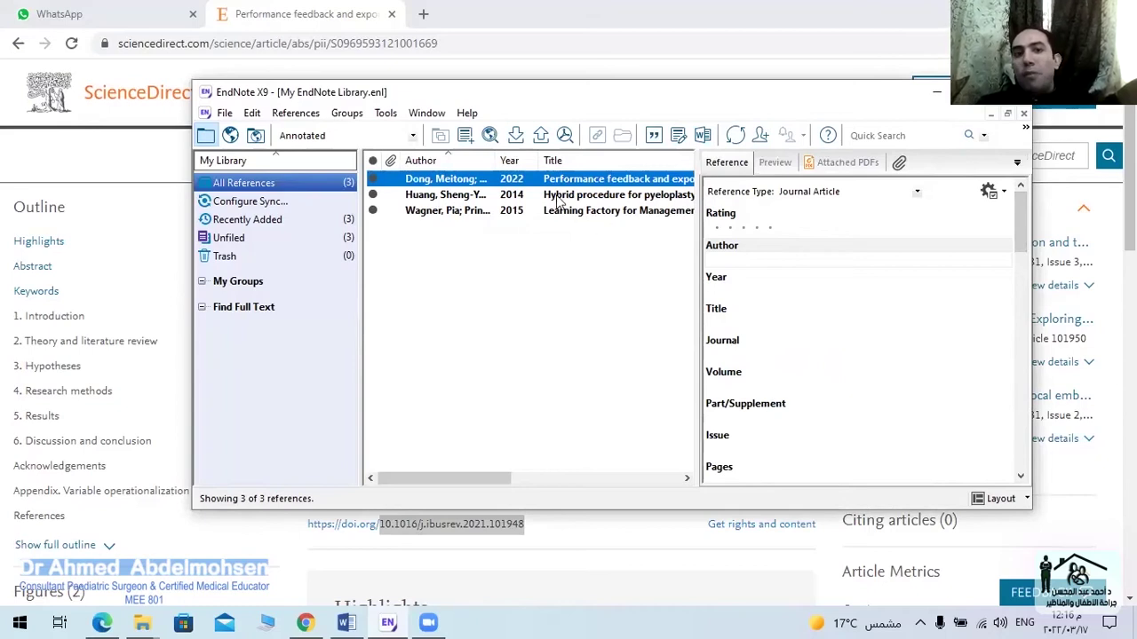
pyautogui.click(555, 198)
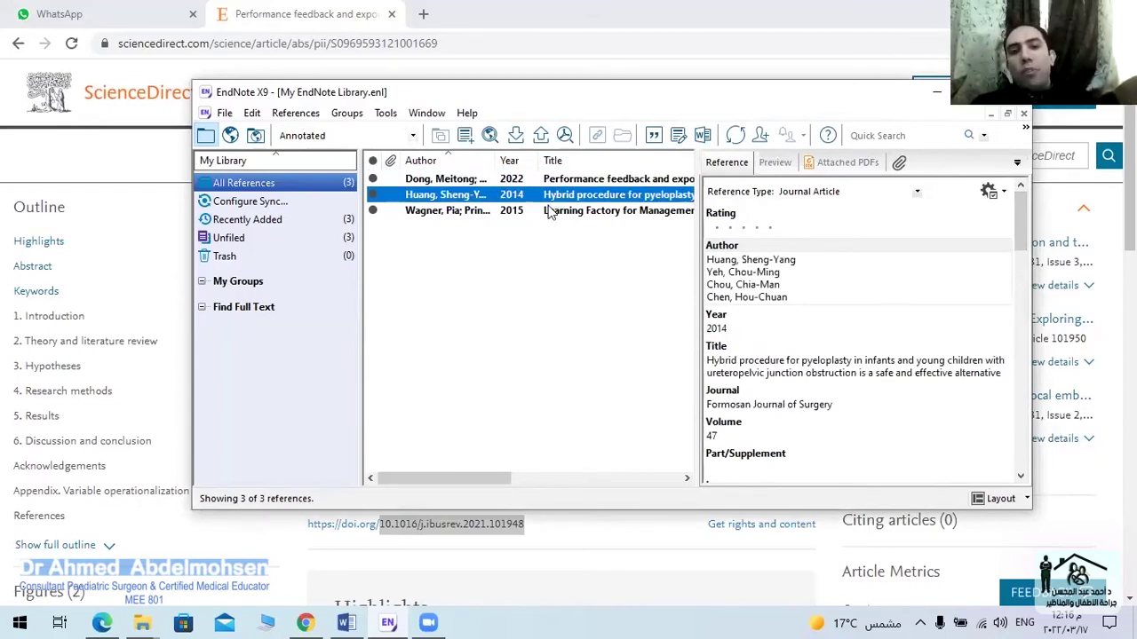
pyautogui.click(548, 211)
pyautogui.click(558, 181)
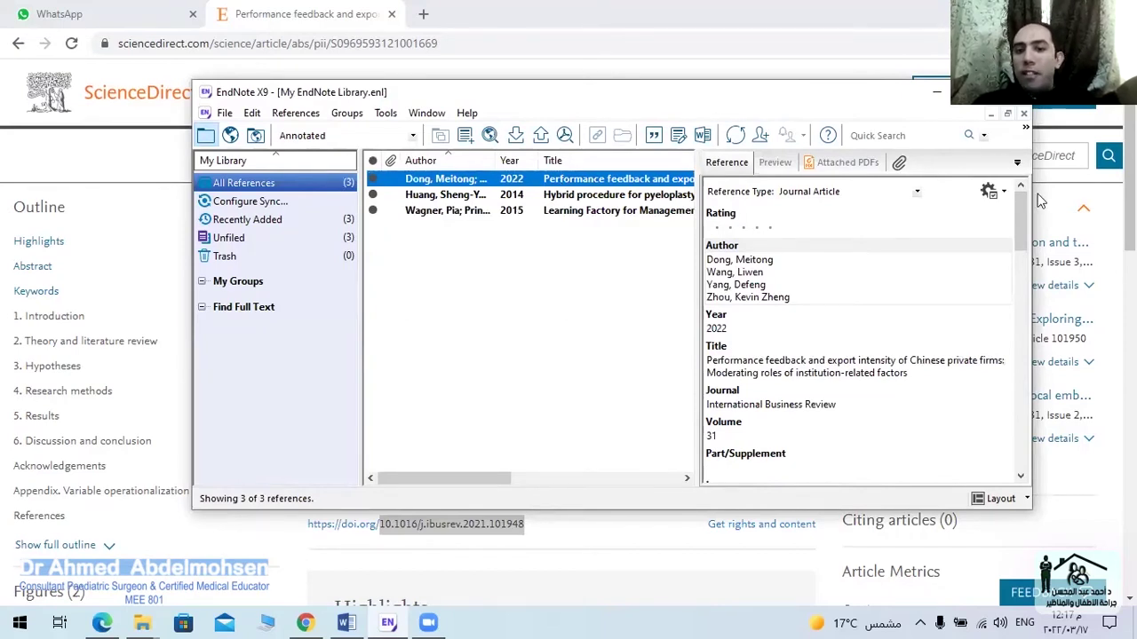
pyautogui.moveTo(1021, 202); pyautogui.dragTo(1034, 271)
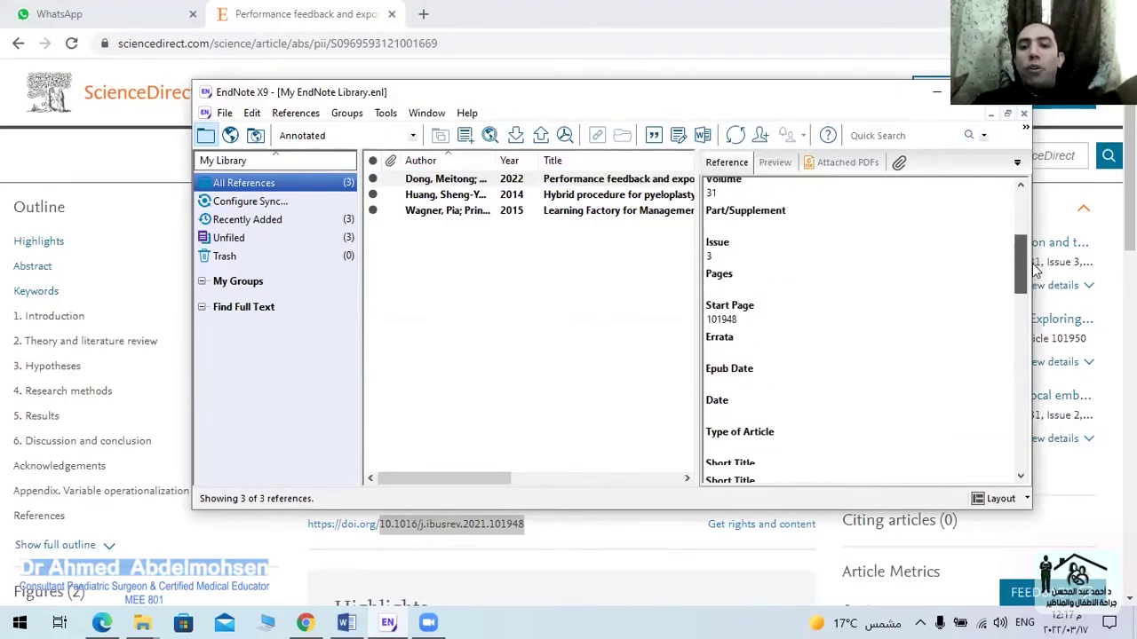
pyautogui.click(1025, 204)
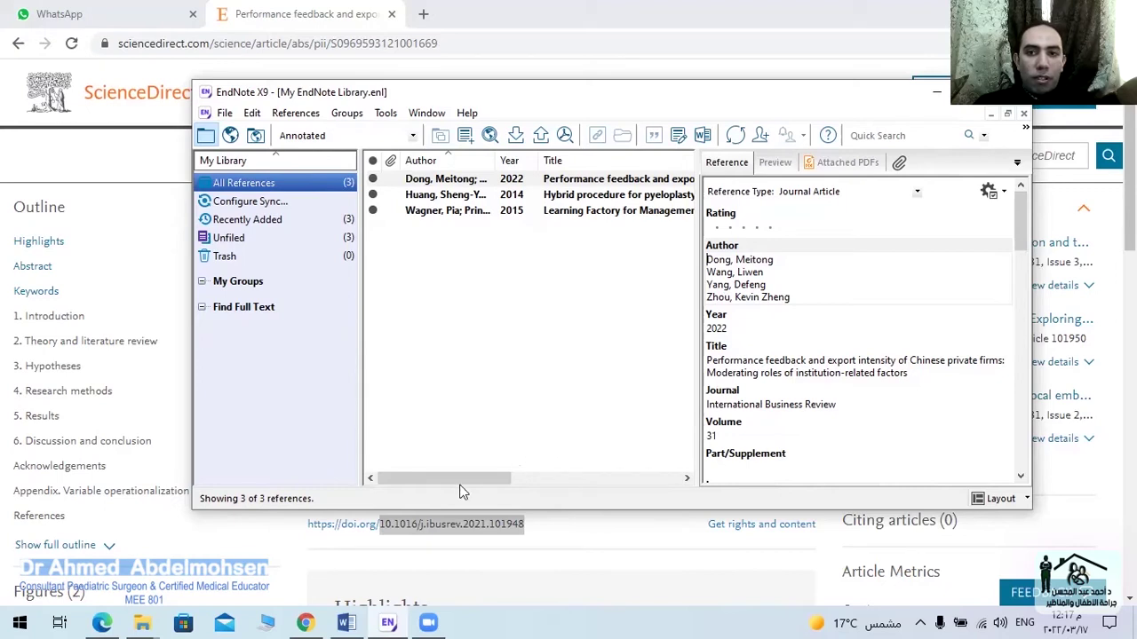
# - Switch to the browser and copy the full abstract text from the ScienceDirect article page
pyautogui.click(413, 622)
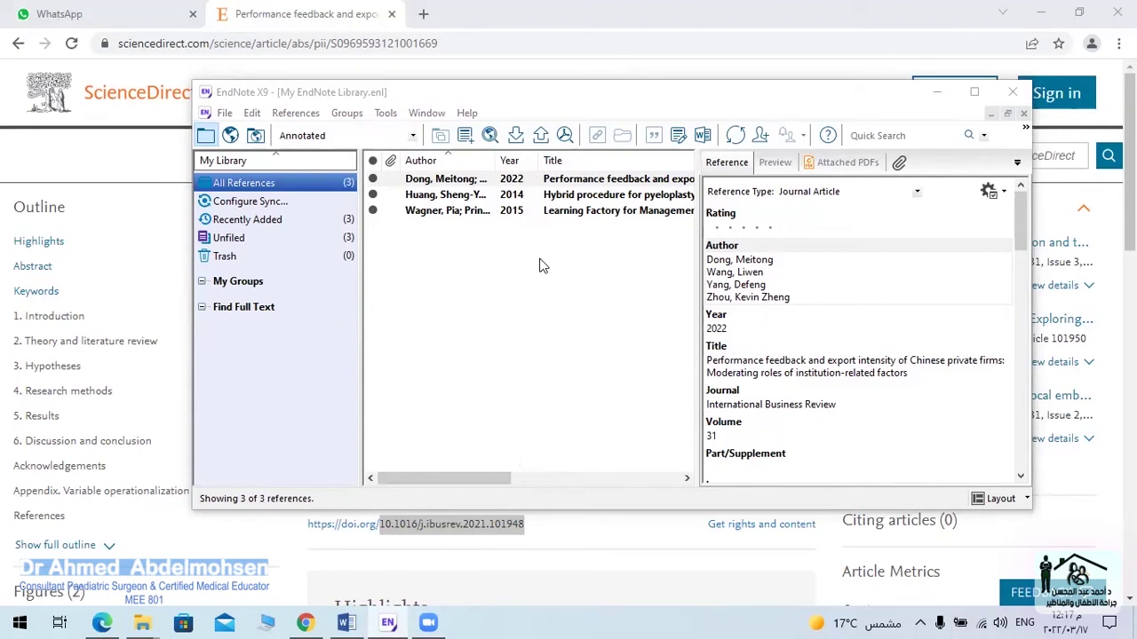
pyautogui.moveTo(345, 620)
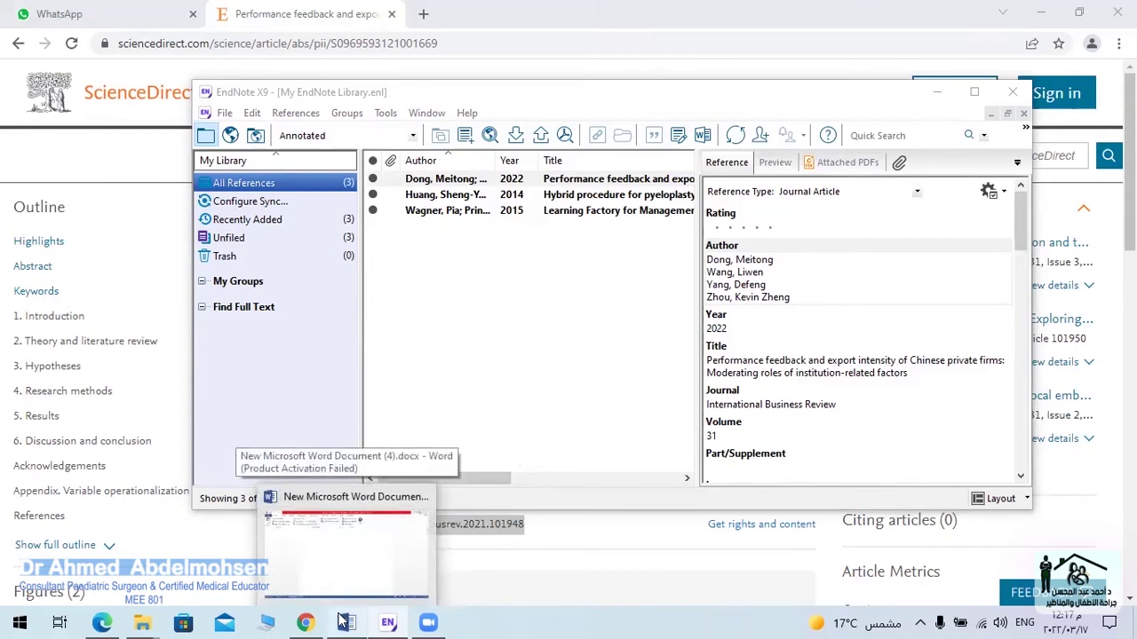
pyautogui.moveTo(1022, 12); pyautogui.dragTo(633, 38)
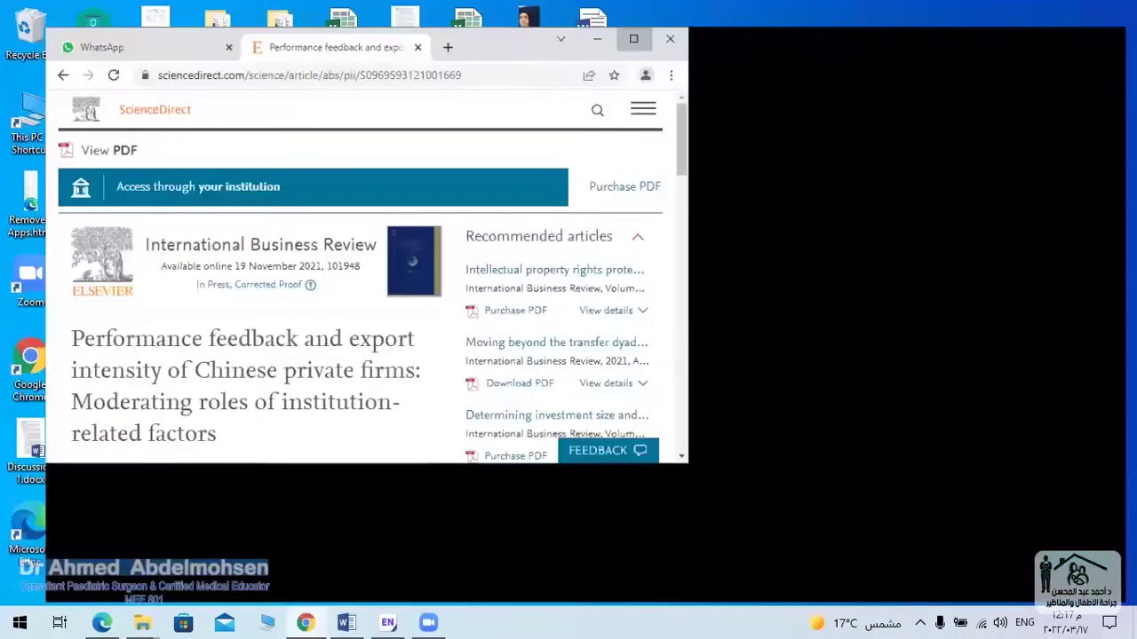
pyautogui.click(633, 39)
pyautogui.scroll(-3, 568, 355)
pyautogui.scroll(-7, 569, 356)
pyautogui.scroll(-2, 568, 355)
pyautogui.scroll(10, 568, 355)
pyautogui.scroll(-1, 569, 355)
pyautogui.scroll(4, 568, 355)
pyautogui.scroll(-2, 568, 355)
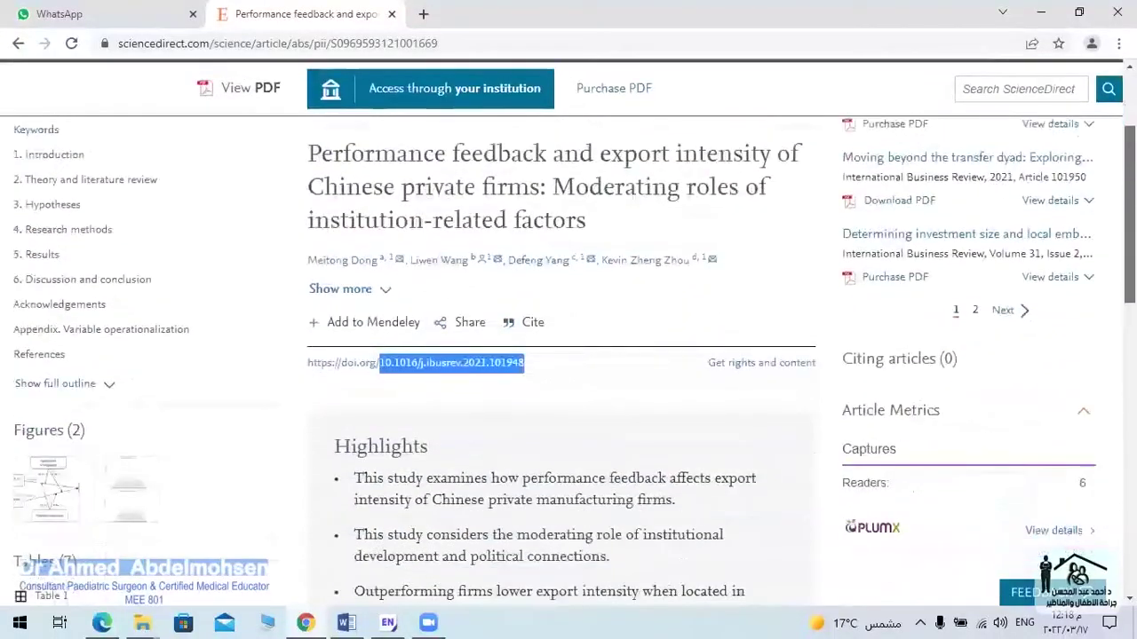
pyautogui.scroll(-3, 569, 356)
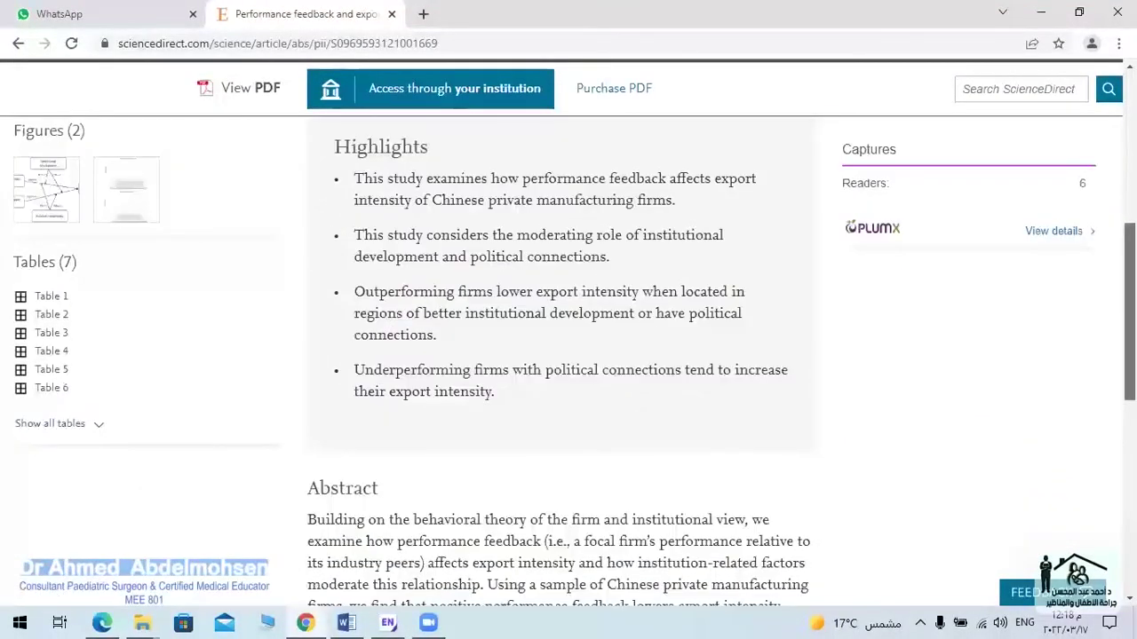
pyautogui.scroll(-3, 402, 510)
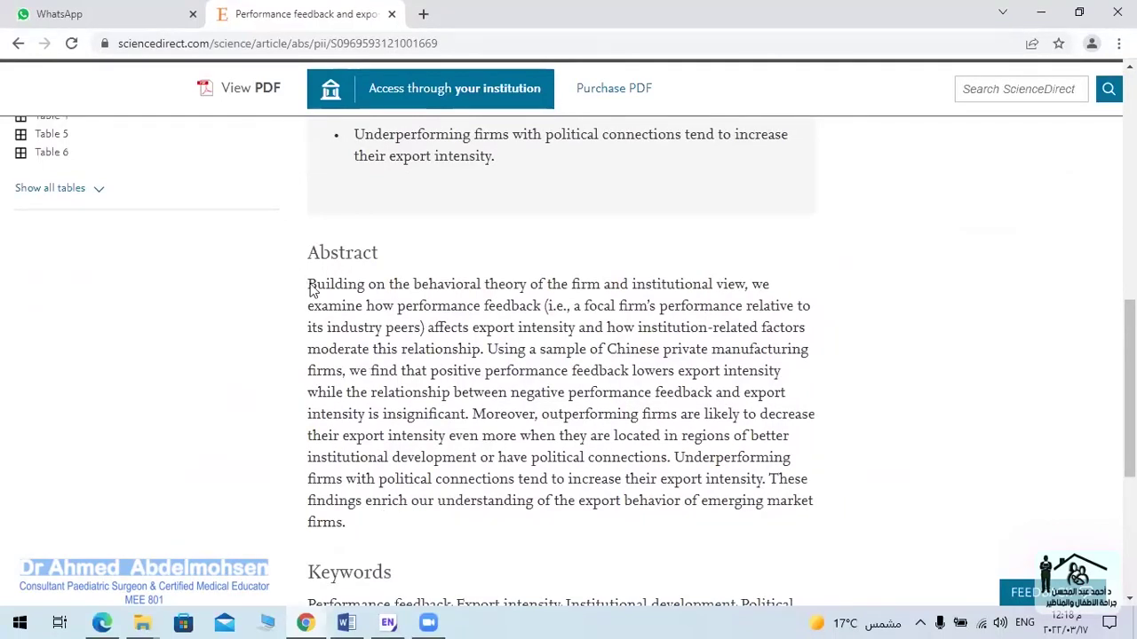
pyautogui.moveTo(311, 288); pyautogui.dragTo(381, 541)
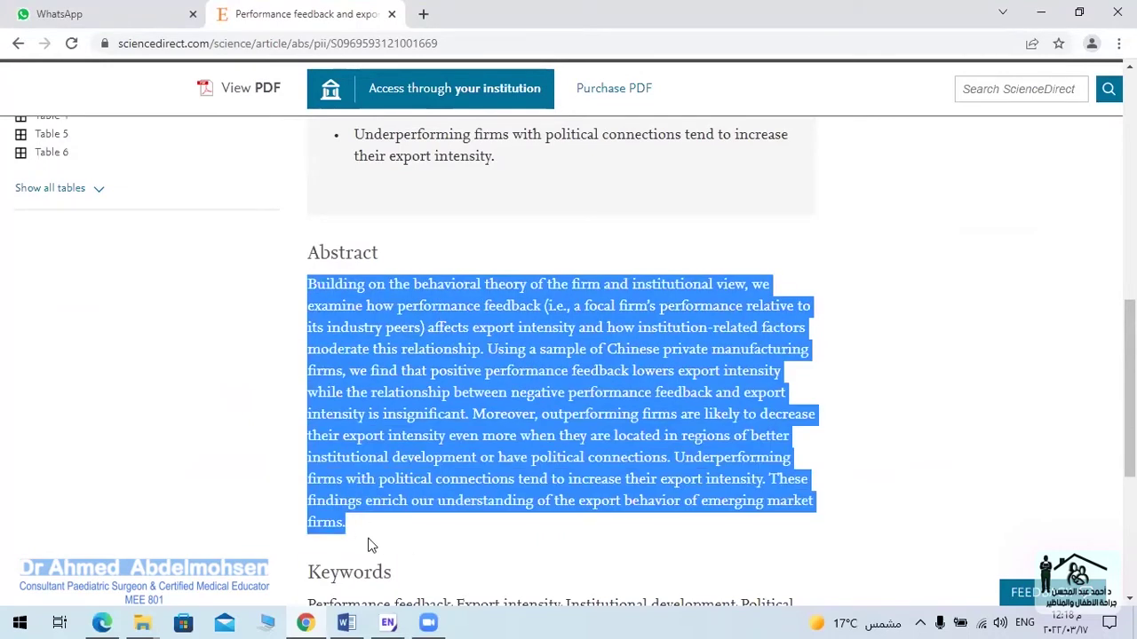
# - Switch to the blank Word document, set the paragraph direction to left-to-right, and paste the abstract
pyautogui.click(348, 621)
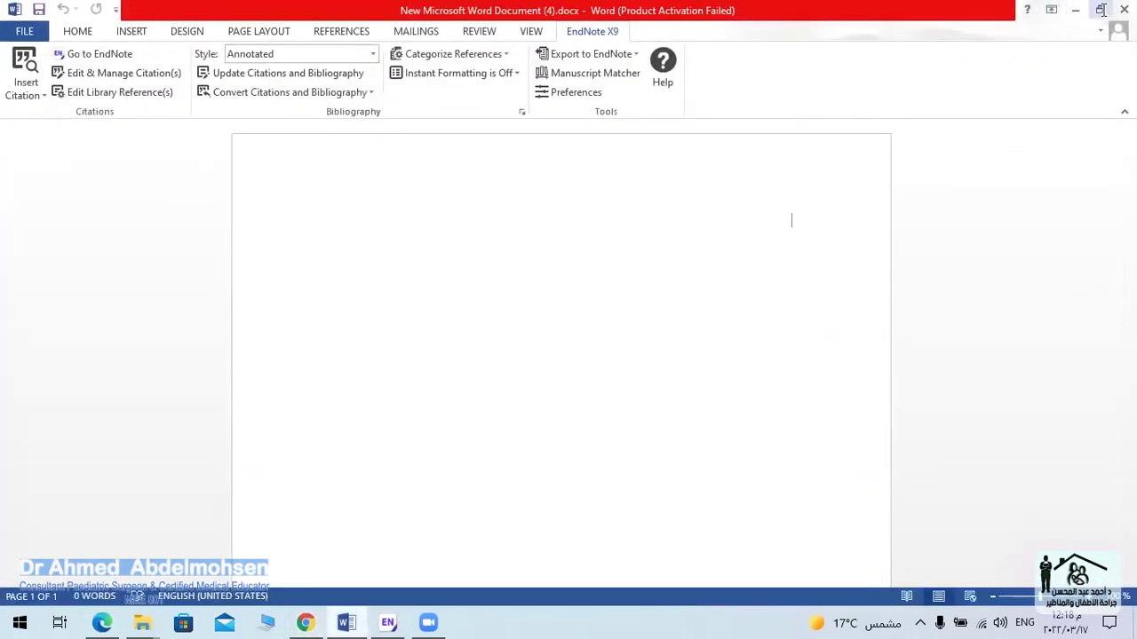
pyautogui.click(1101, 10)
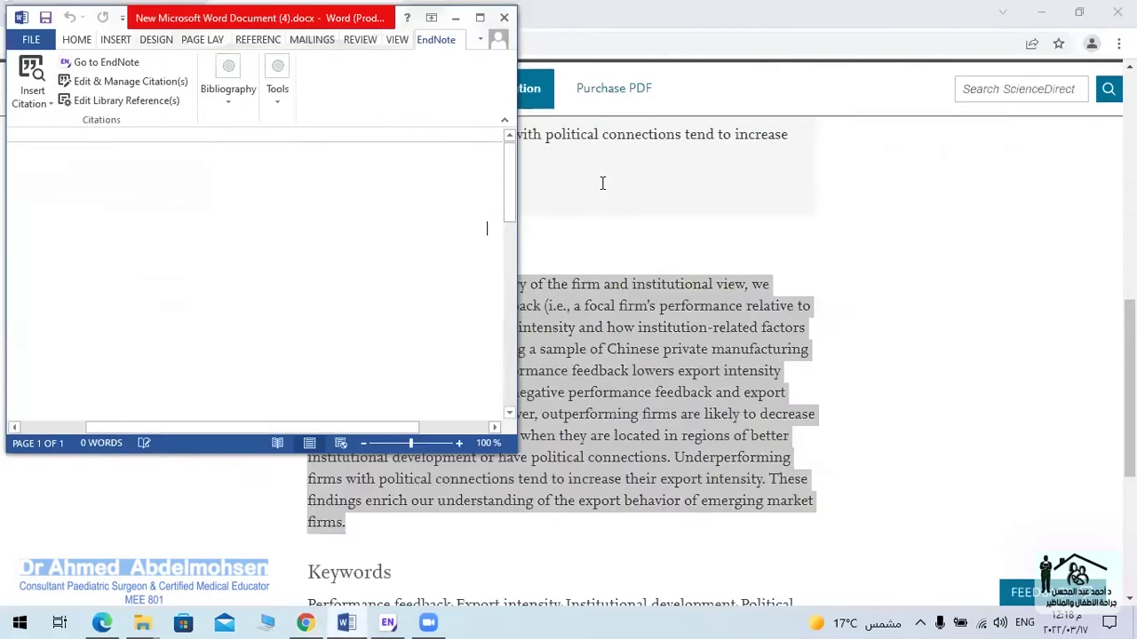
pyautogui.moveTo(148, 18); pyautogui.dragTo(304, 135)
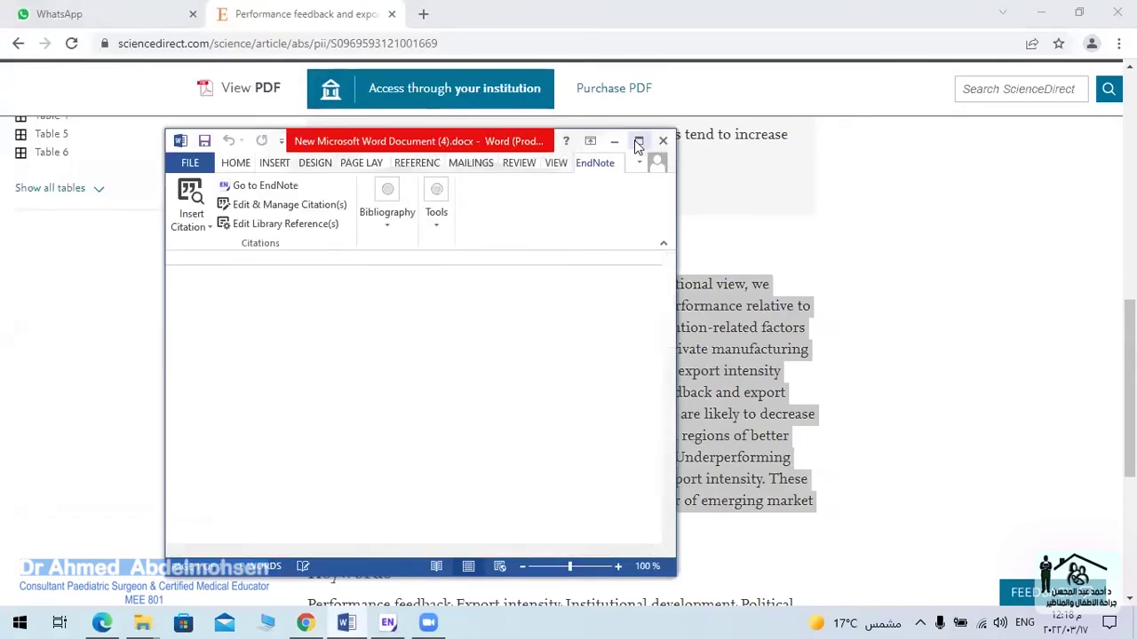
pyautogui.click(235, 162)
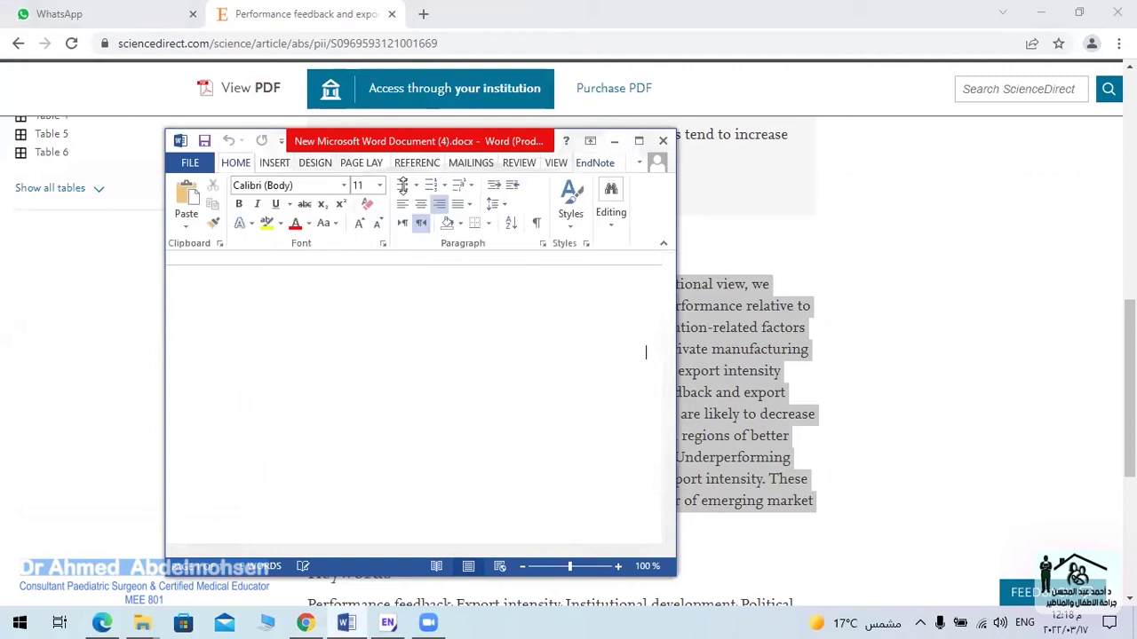
pyautogui.click(643, 142)
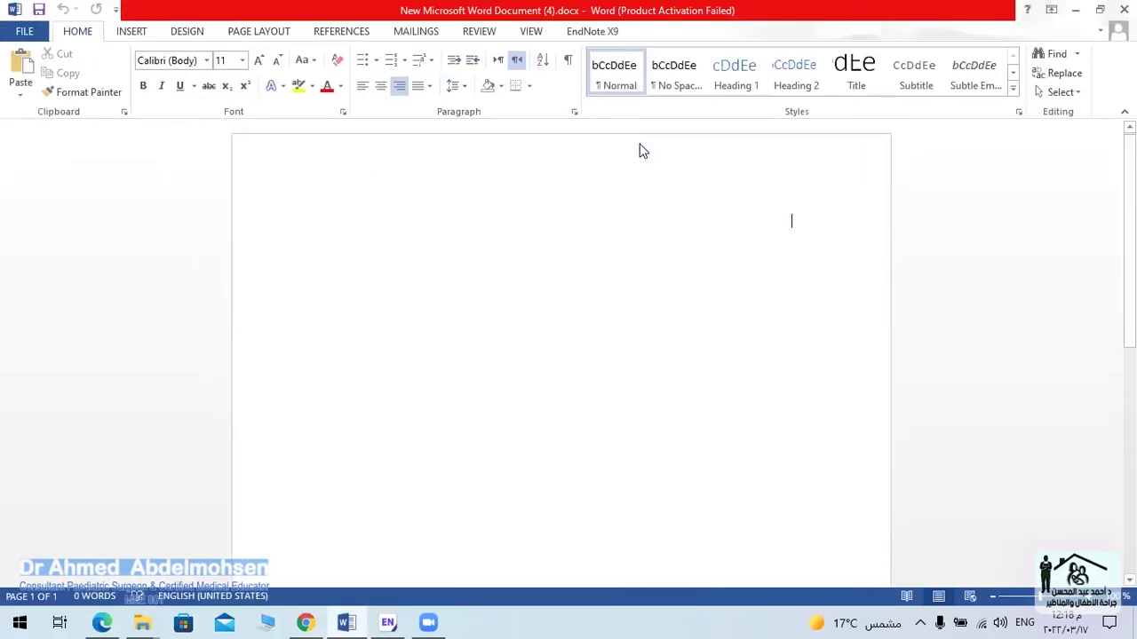
pyautogui.hotkey('alt', 'shift')
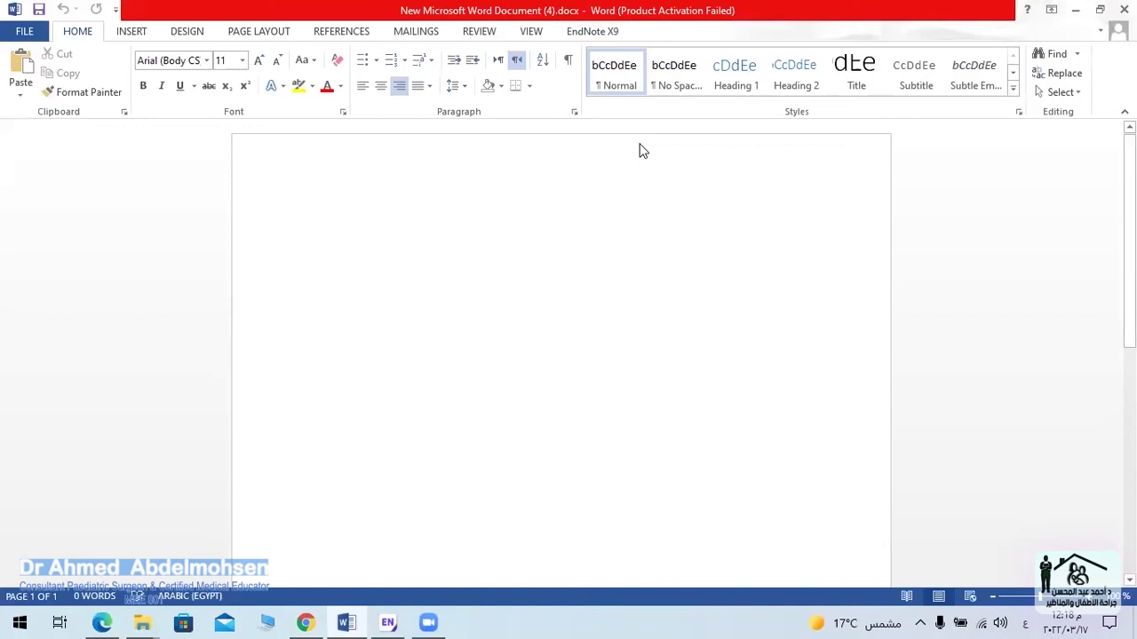
pyautogui.hotkey('alt', 'shift')
pyautogui.hotkey('ctrl', 'shift')
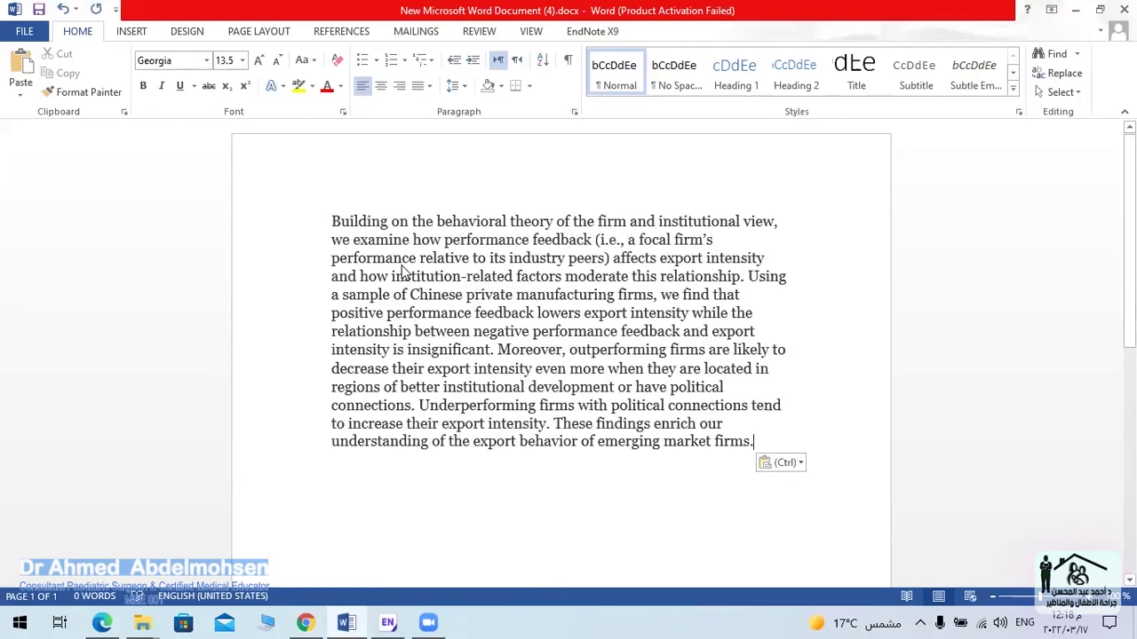
# - Justify the whole pasted abstract paragraph
pyautogui.click(428, 86)
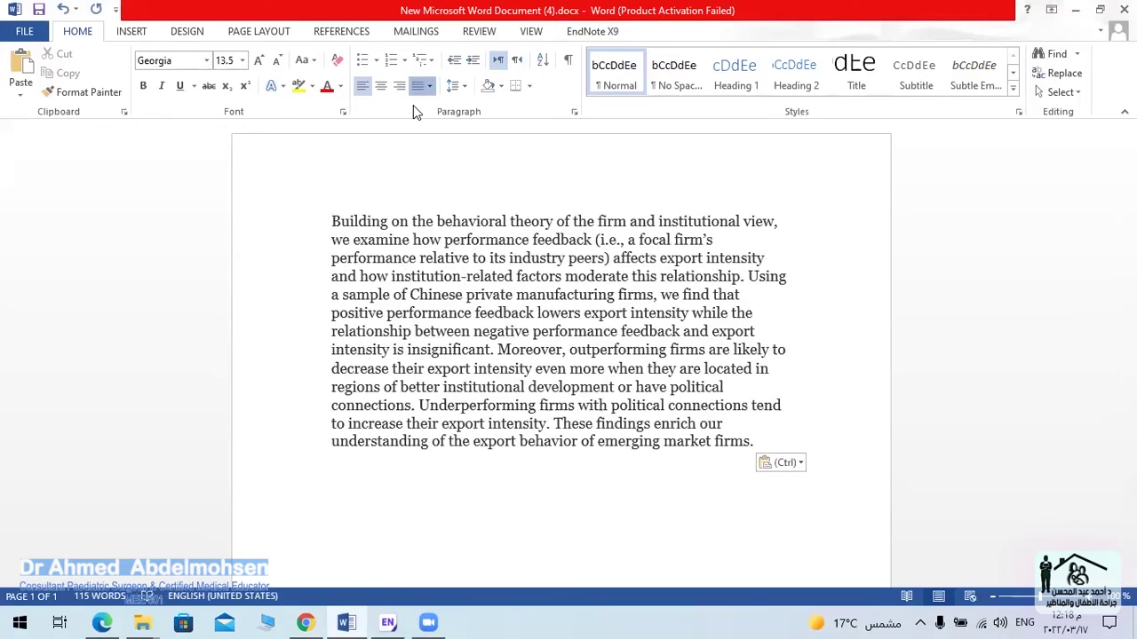
pyautogui.click(753, 439)
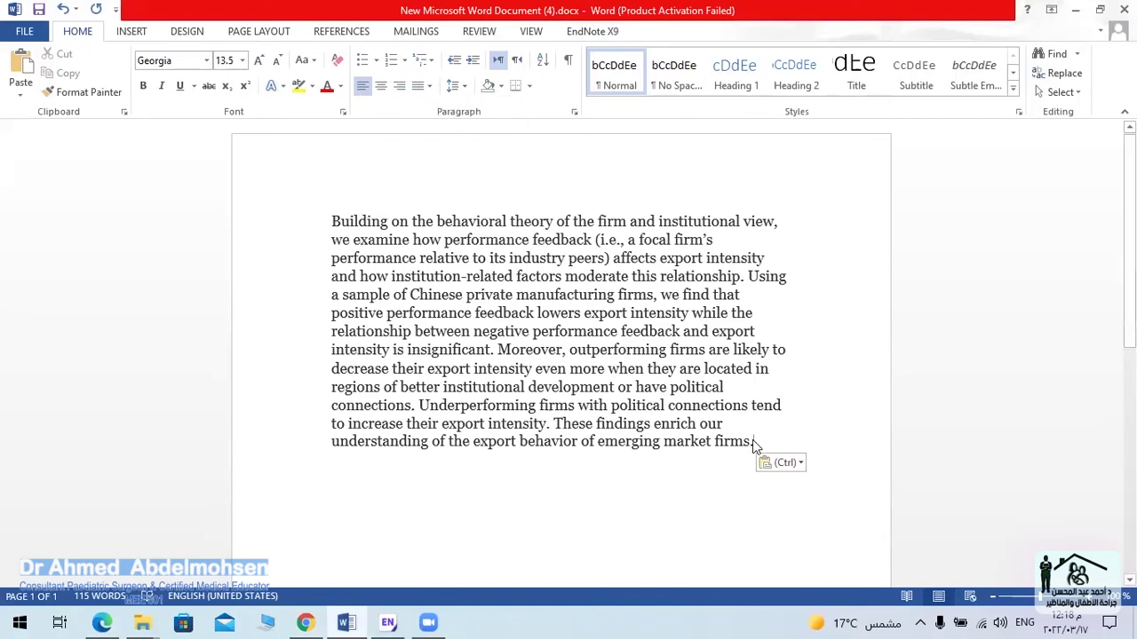
pyautogui.moveTo(753, 439); pyautogui.dragTo(302, 225)
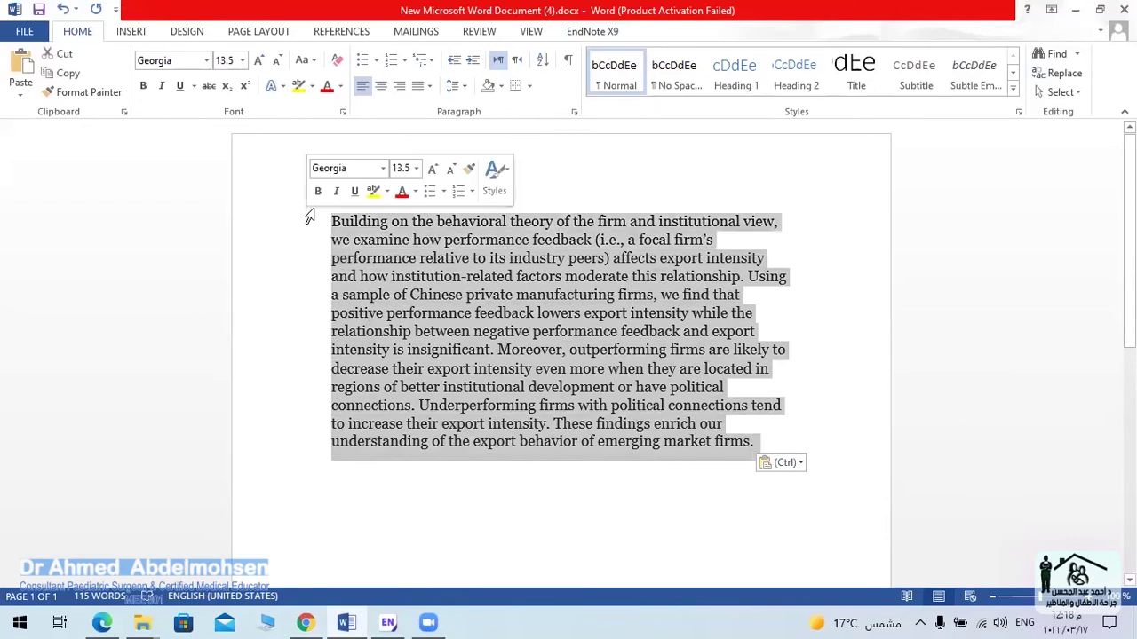
pyautogui.click(414, 93)
pyautogui.click(423, 103)
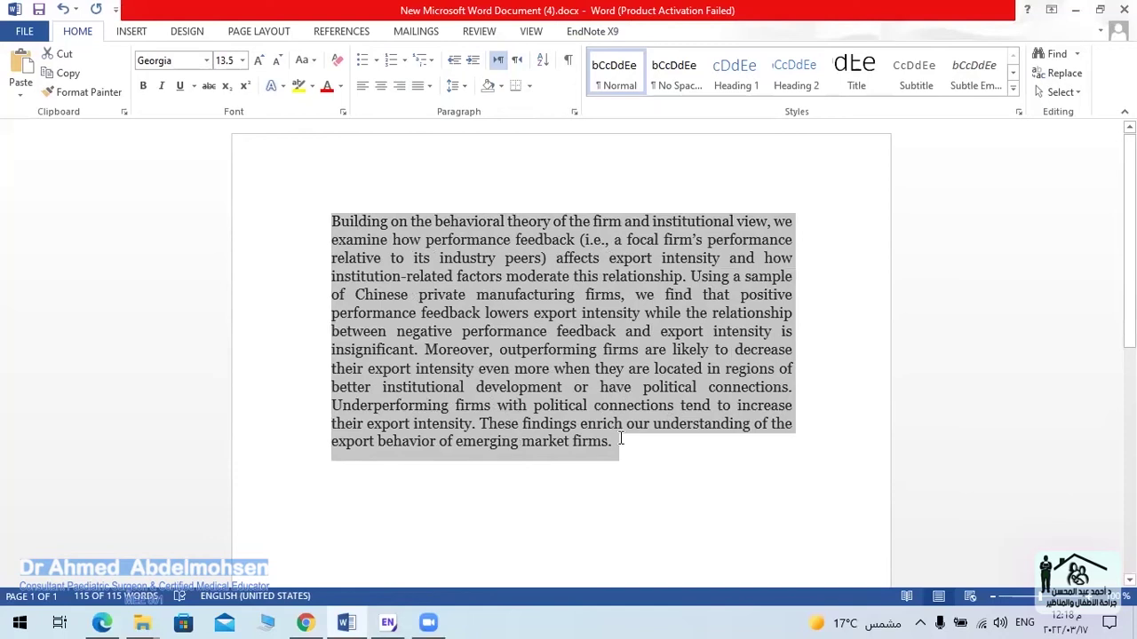
# - At the end of the pasted abstract, insert the EndNote citation for the 2022 article on performance feedback and export intensity
pyautogui.click(619, 439)
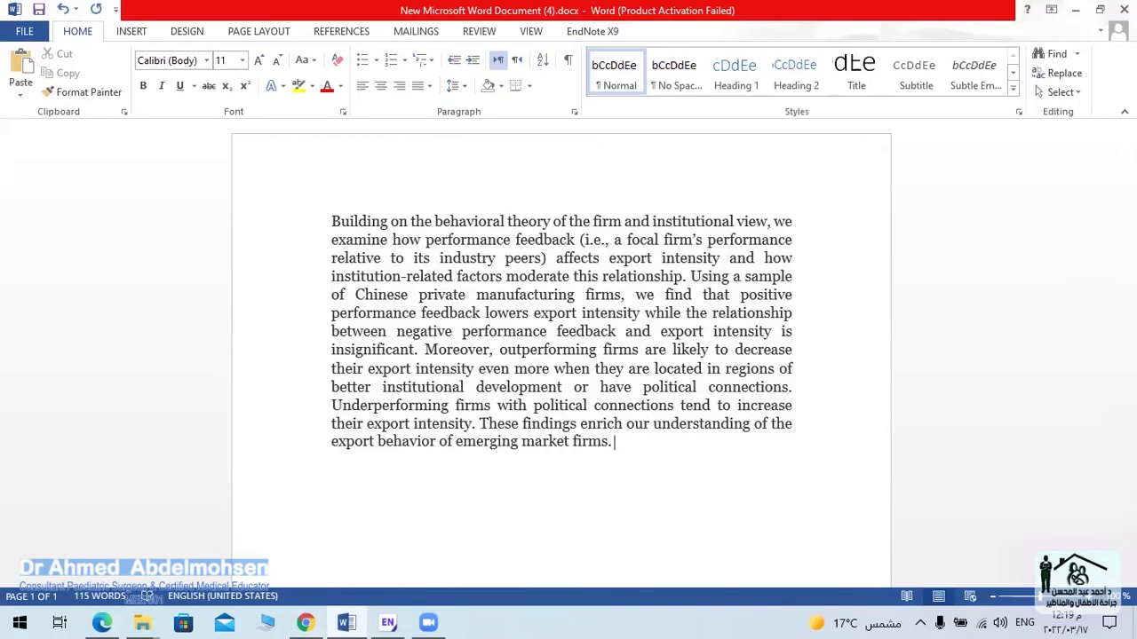
pyautogui.moveTo(388, 622)
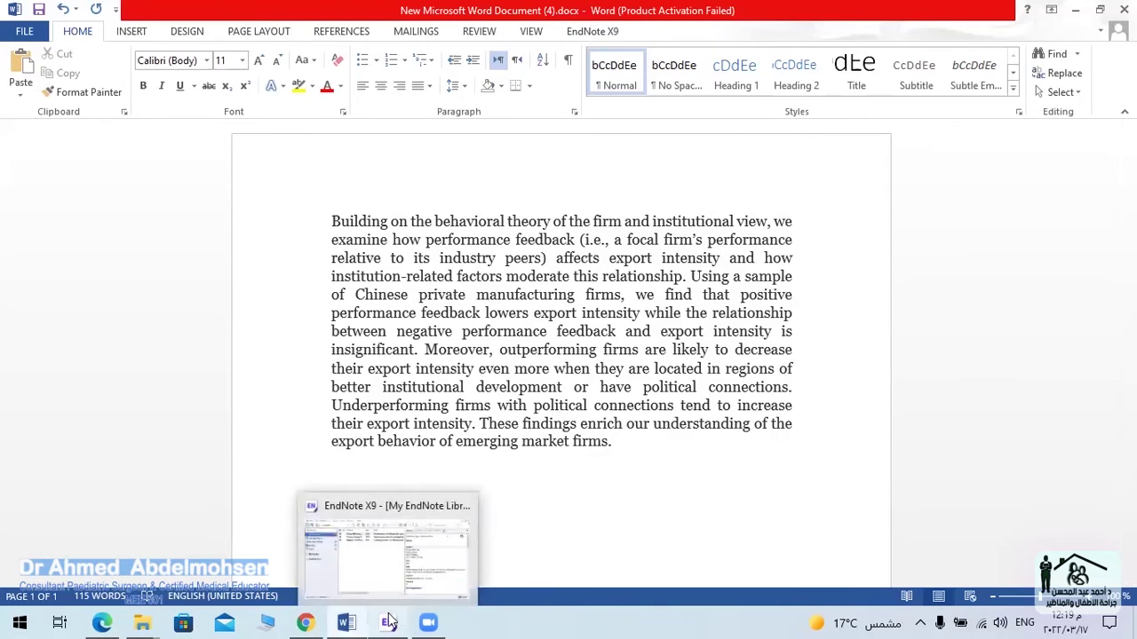
pyautogui.click(439, 508)
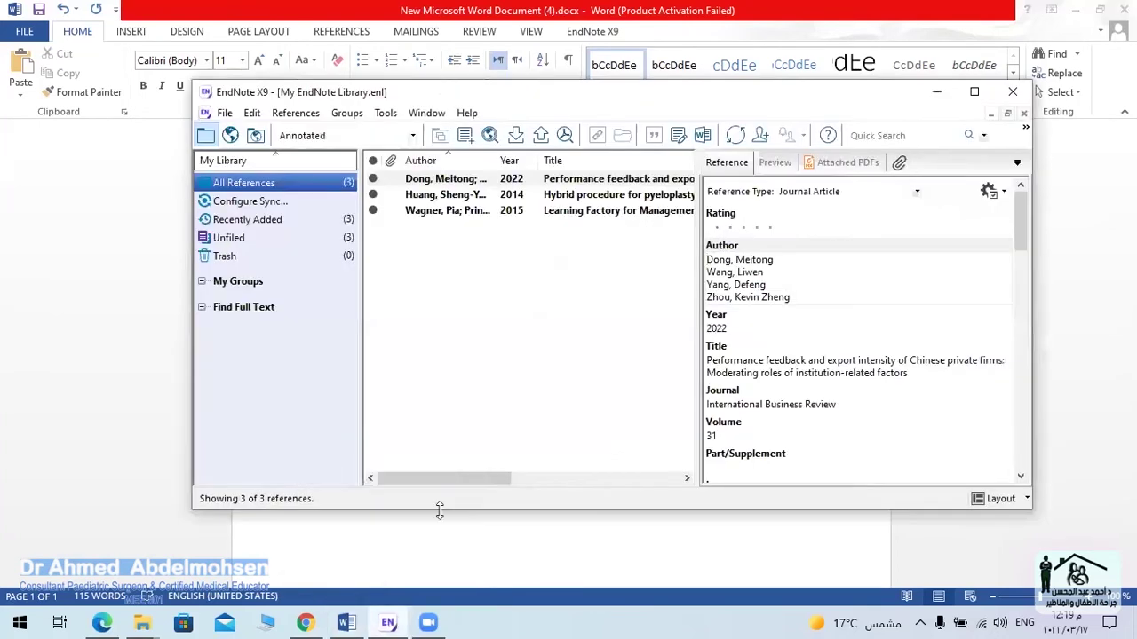
pyautogui.click(474, 182)
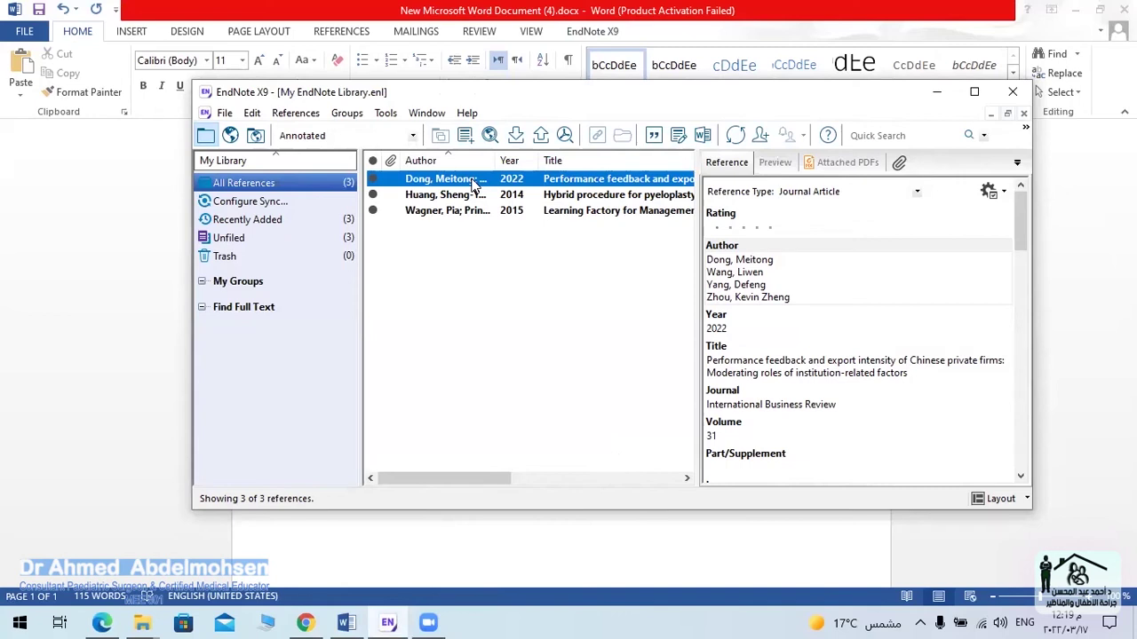
pyautogui.click(653, 135)
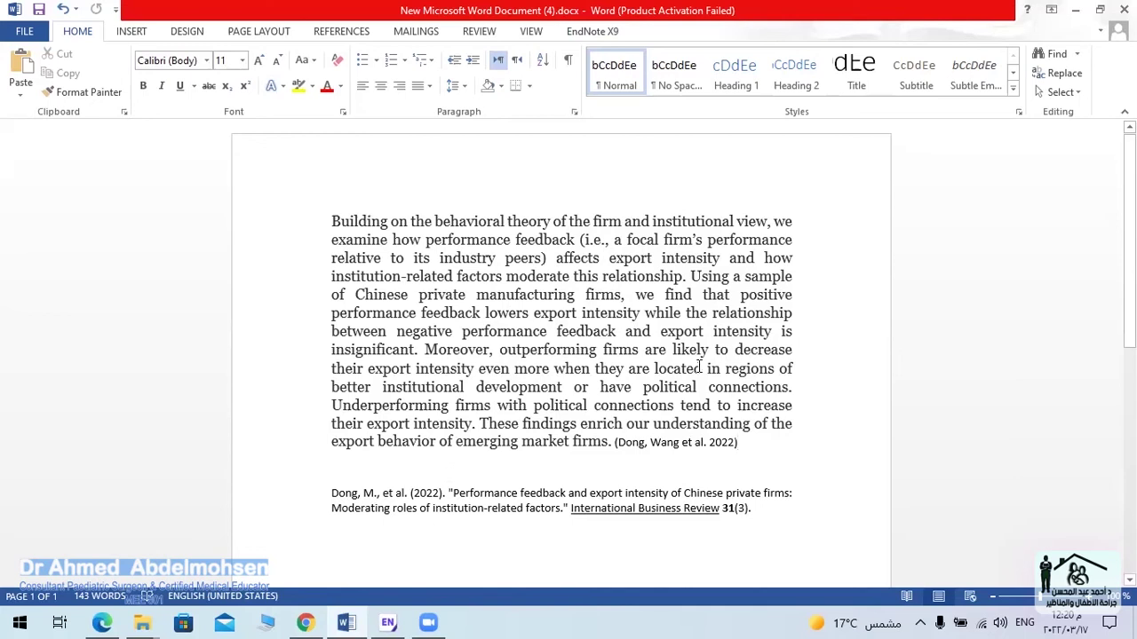
# - Add the 2014 pyeloplasty article from the EndNote library to the citation at the abstract's end, and check the resulting bibliography
pyautogui.click(386, 615)
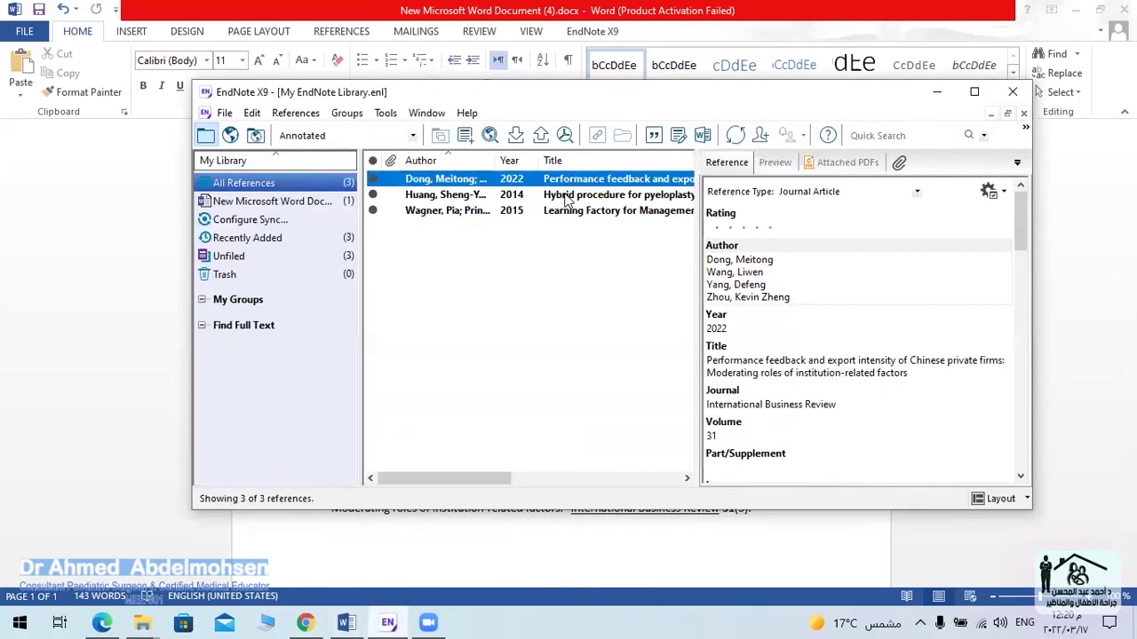
pyautogui.click(565, 197)
pyautogui.click(652, 134)
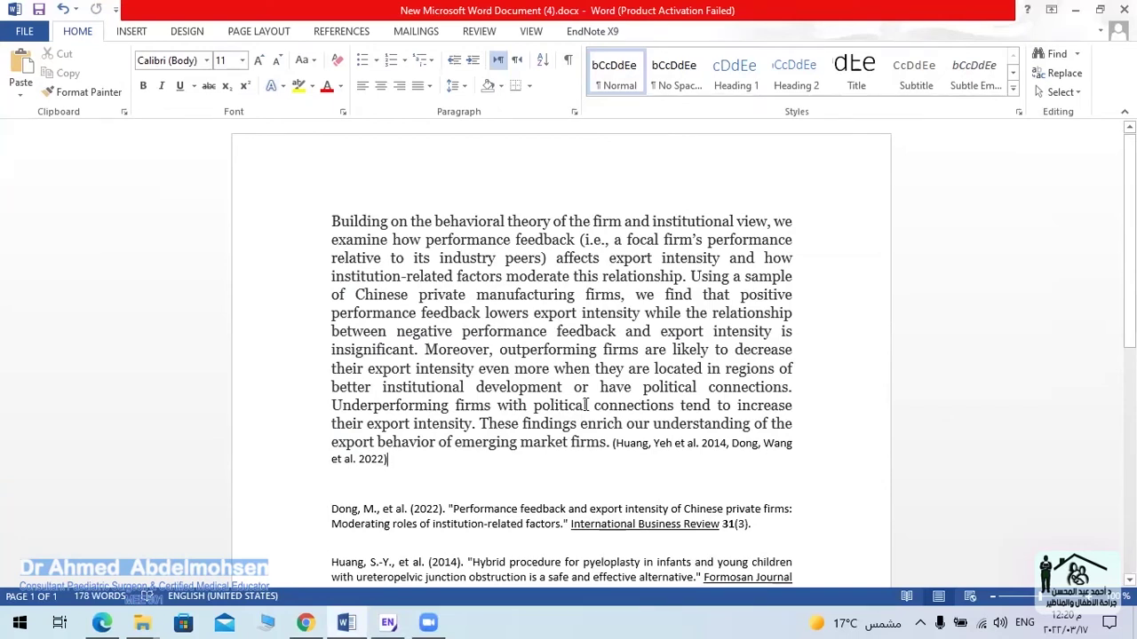
pyautogui.scroll(-1, 568, 356)
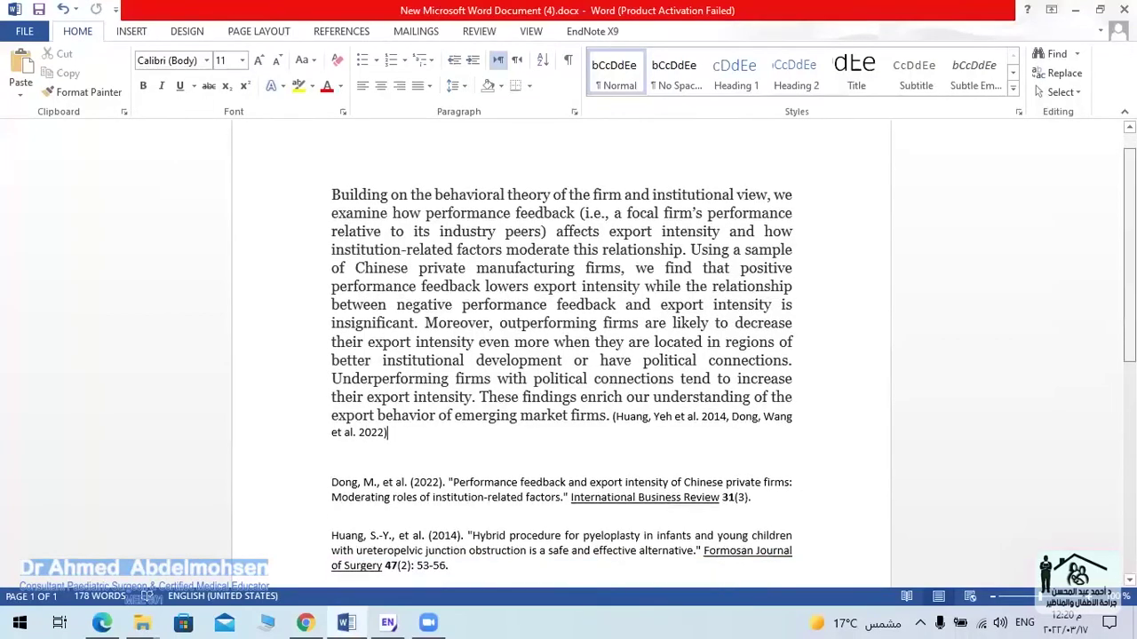
pyautogui.scroll(-1, 568, 355)
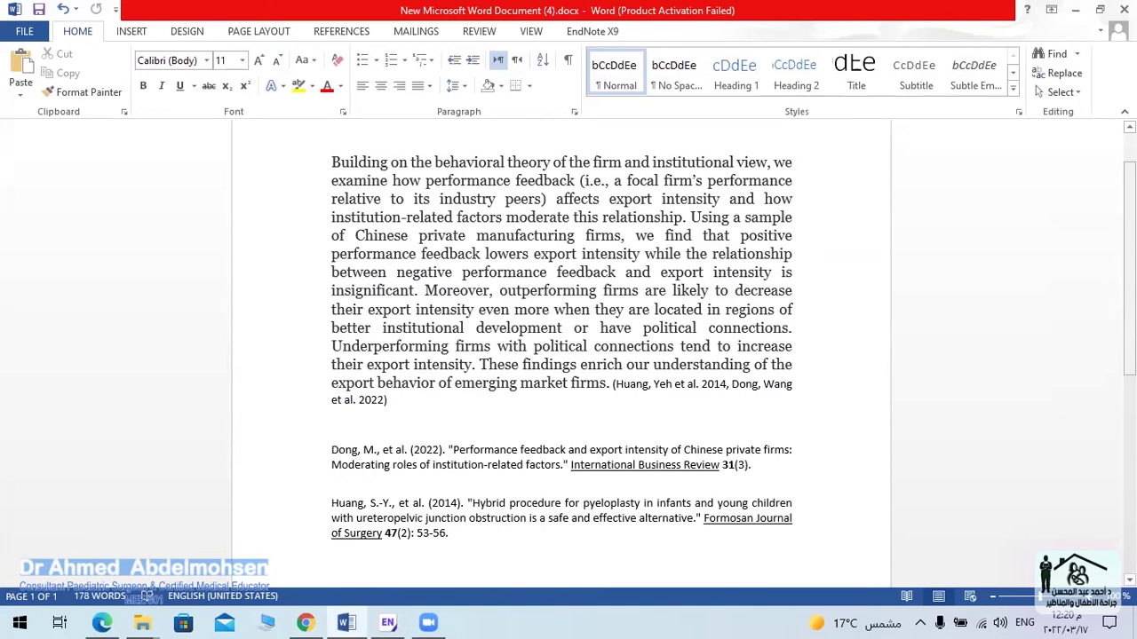
pyautogui.scroll(1, 568, 355)
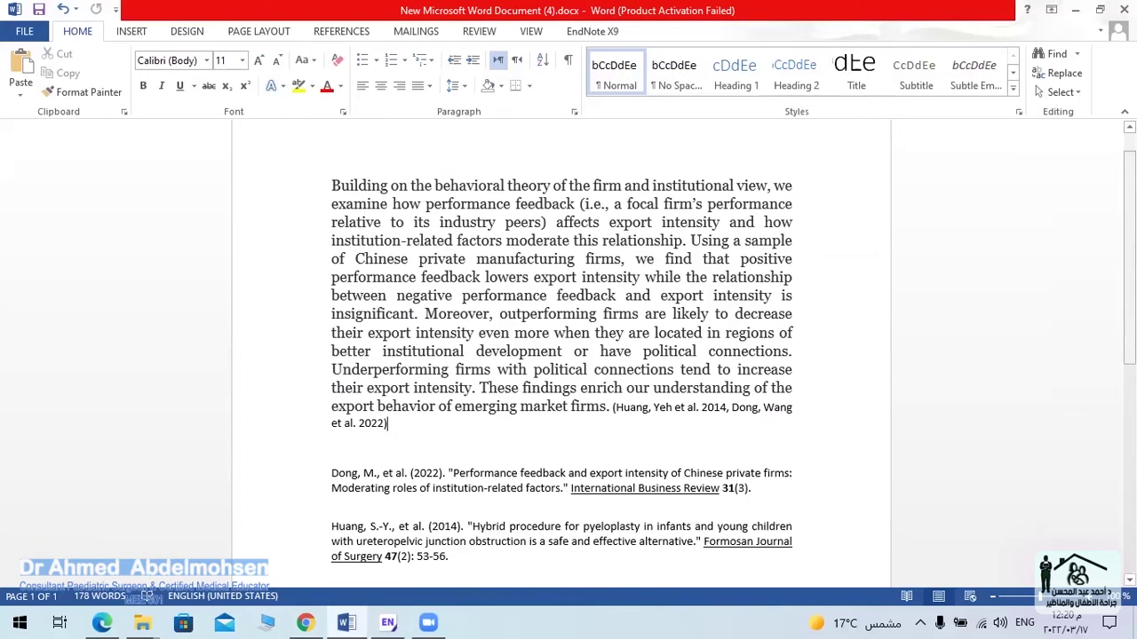
# - Widen the restored document window, set the EndNote bibliography style to Vancouver, and maximize the window again
pyautogui.click(1101, 9)
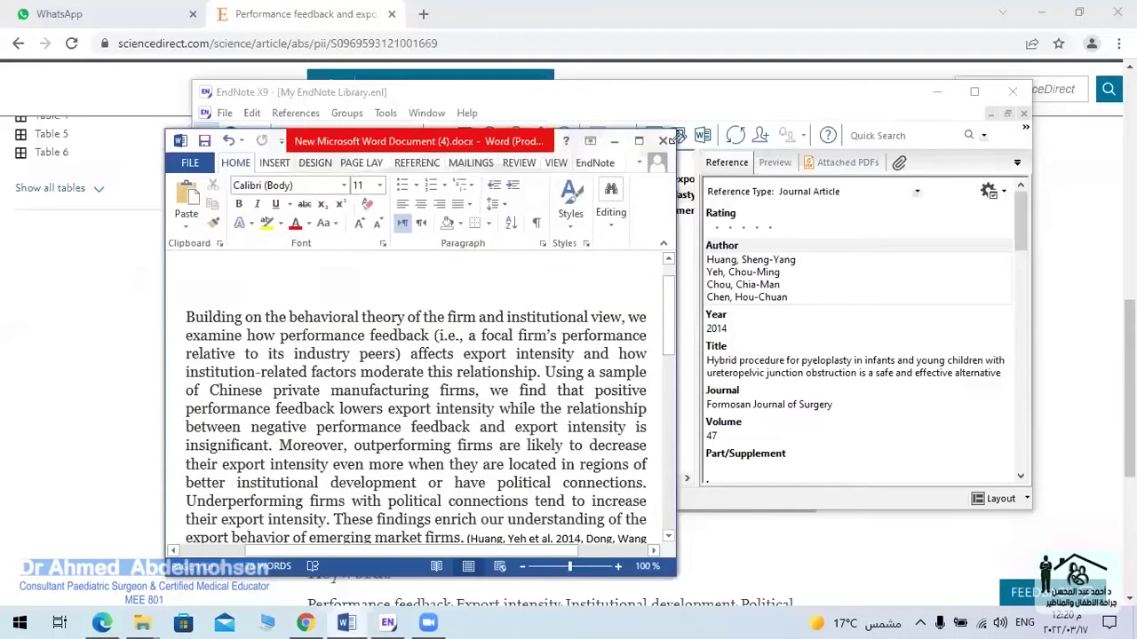
pyautogui.moveTo(675, 132); pyautogui.dragTo(947, 107)
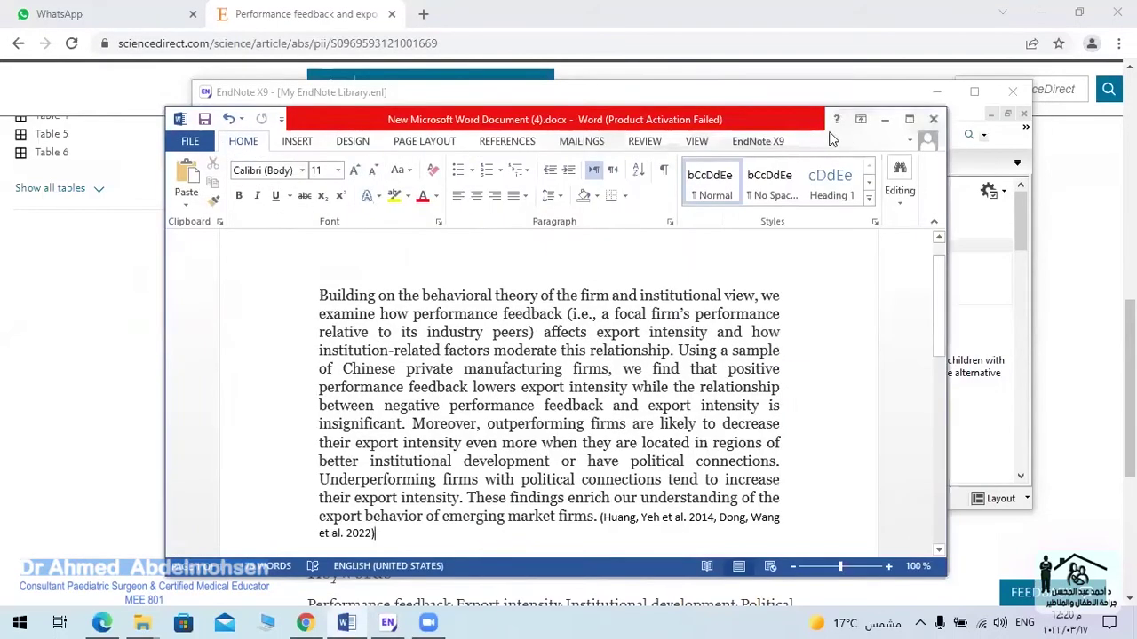
pyautogui.click(765, 141)
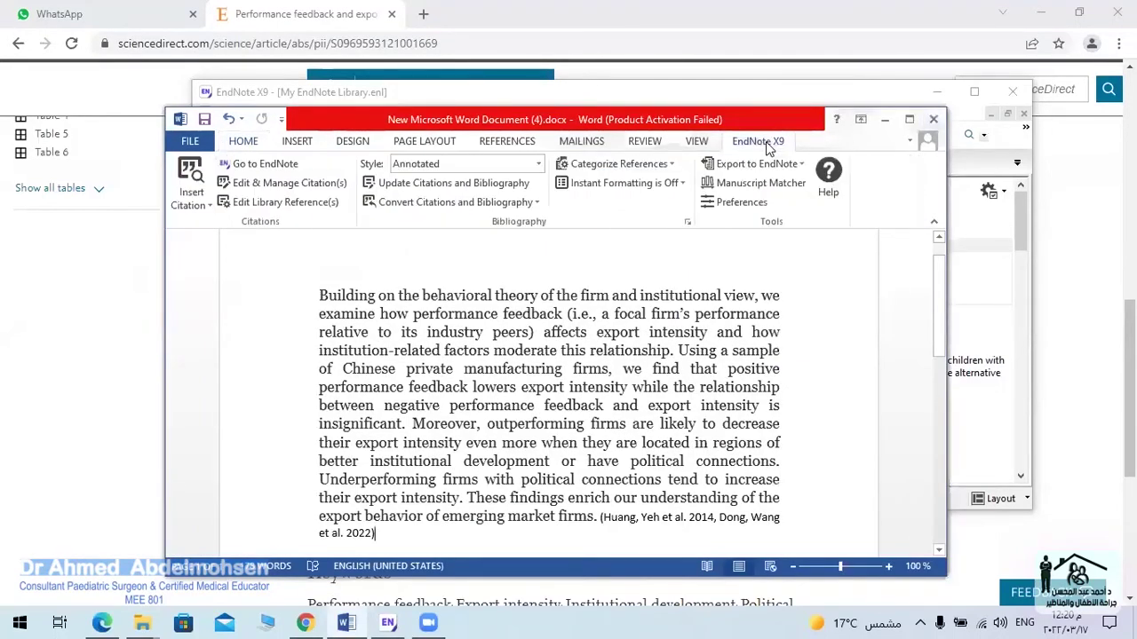
pyautogui.click(537, 168)
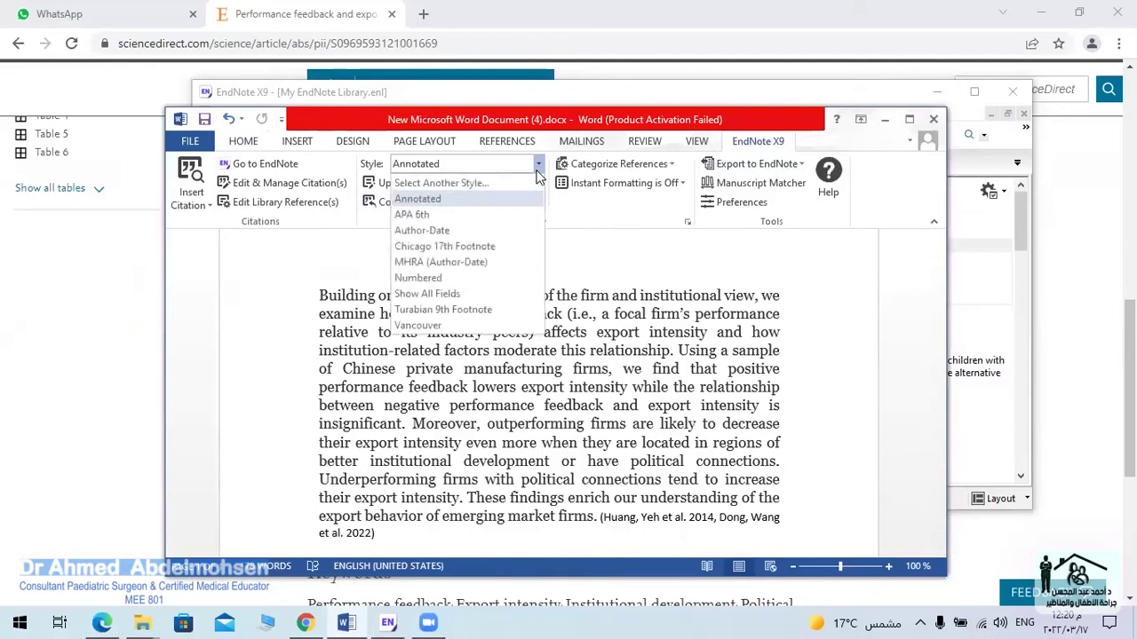
pyautogui.click(435, 325)
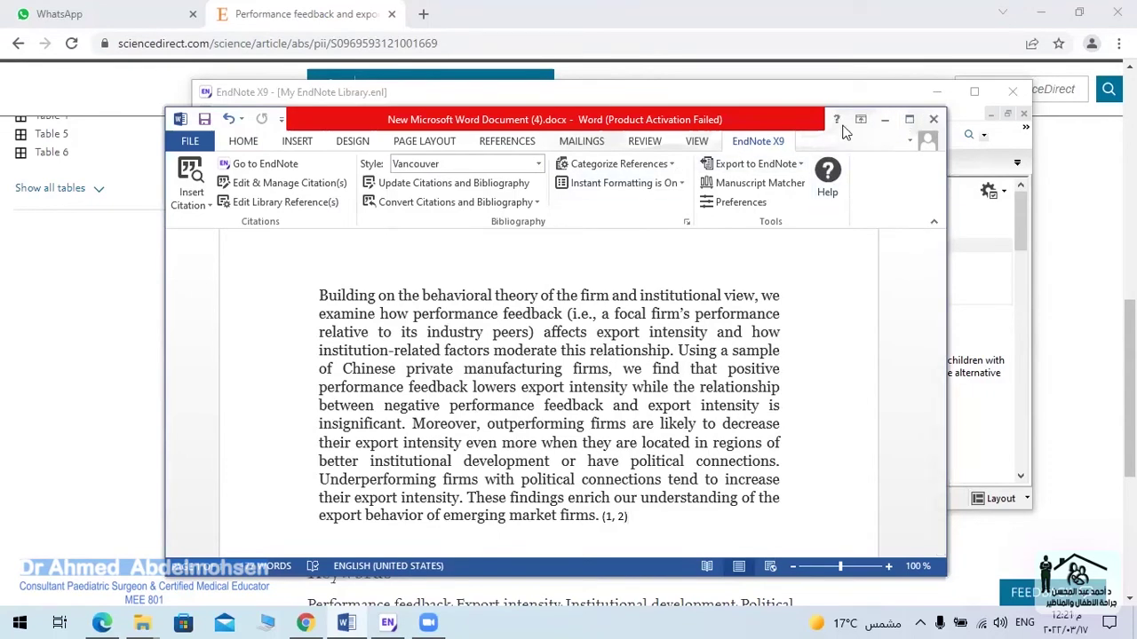
pyautogui.click(906, 121)
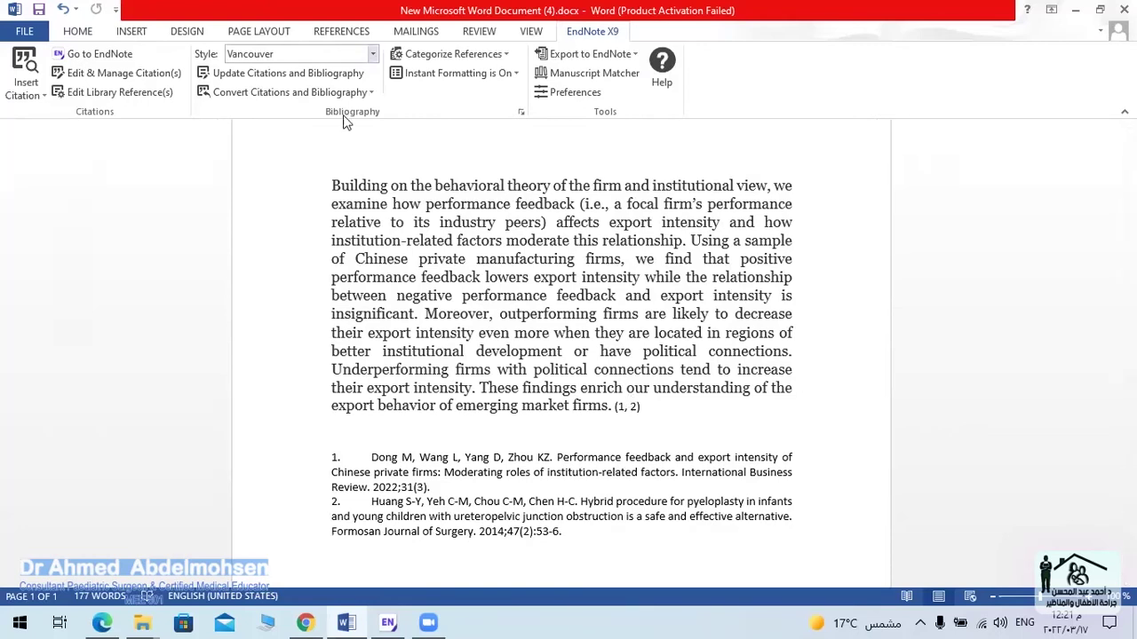
# - Try the Chicago 17th Footnote bibliography style, and set the style to Author-Date
pyautogui.click(372, 54)
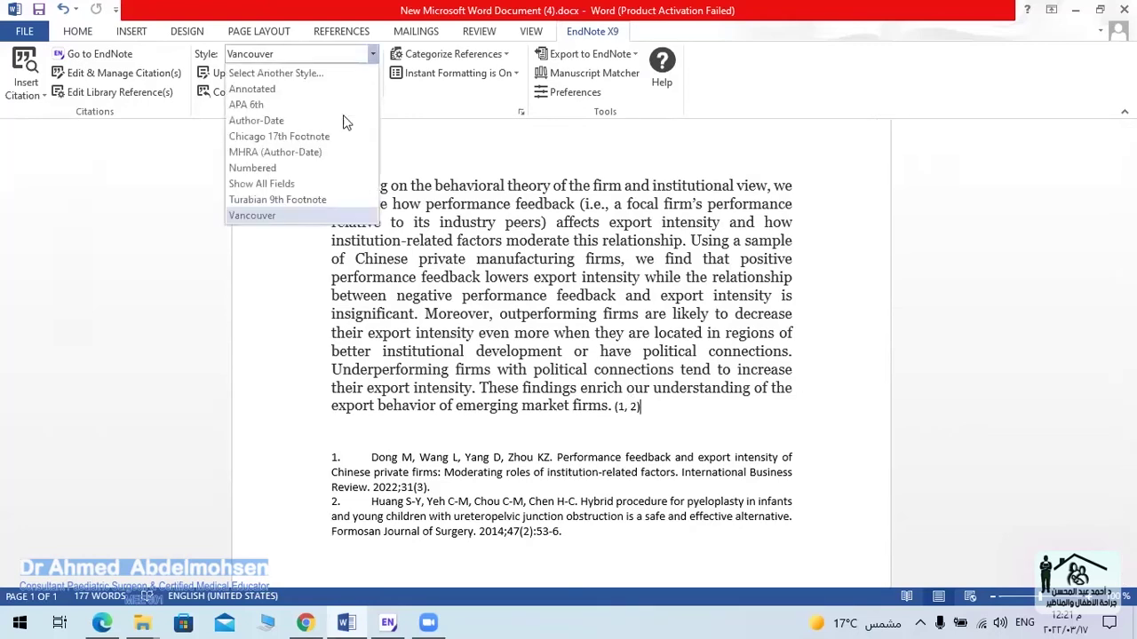
pyautogui.click(278, 137)
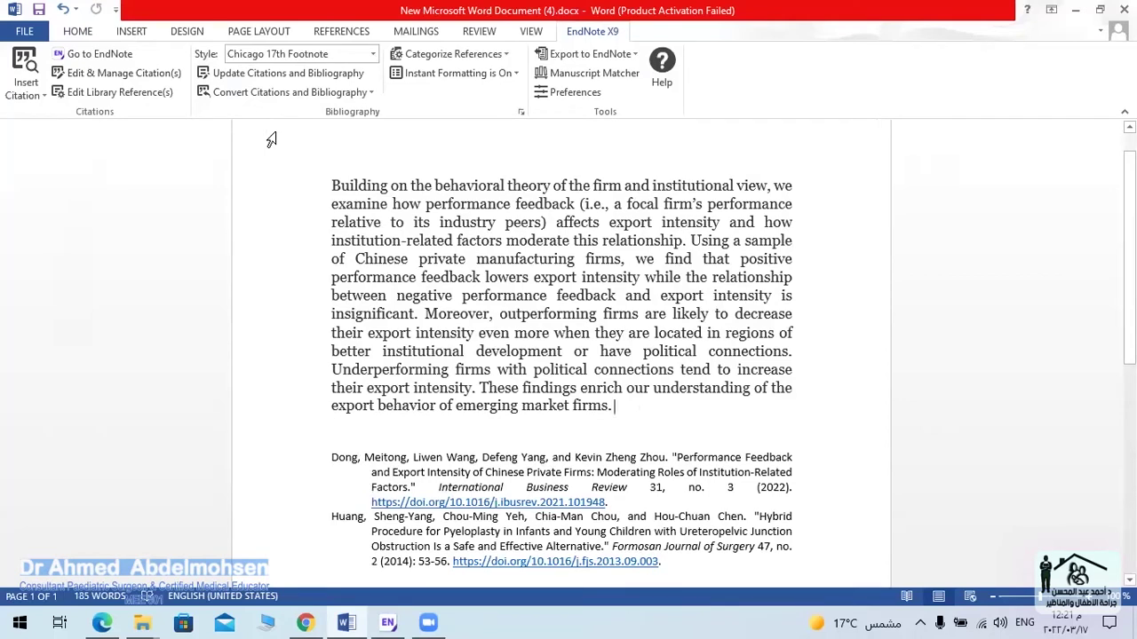
pyautogui.click(373, 54)
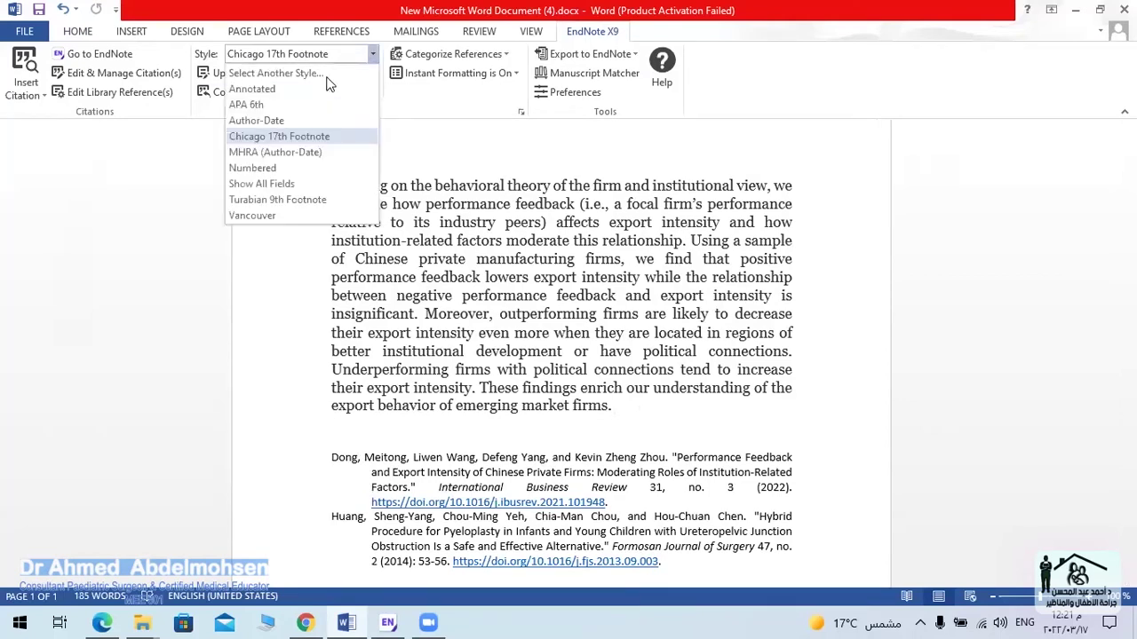
pyautogui.click(290, 120)
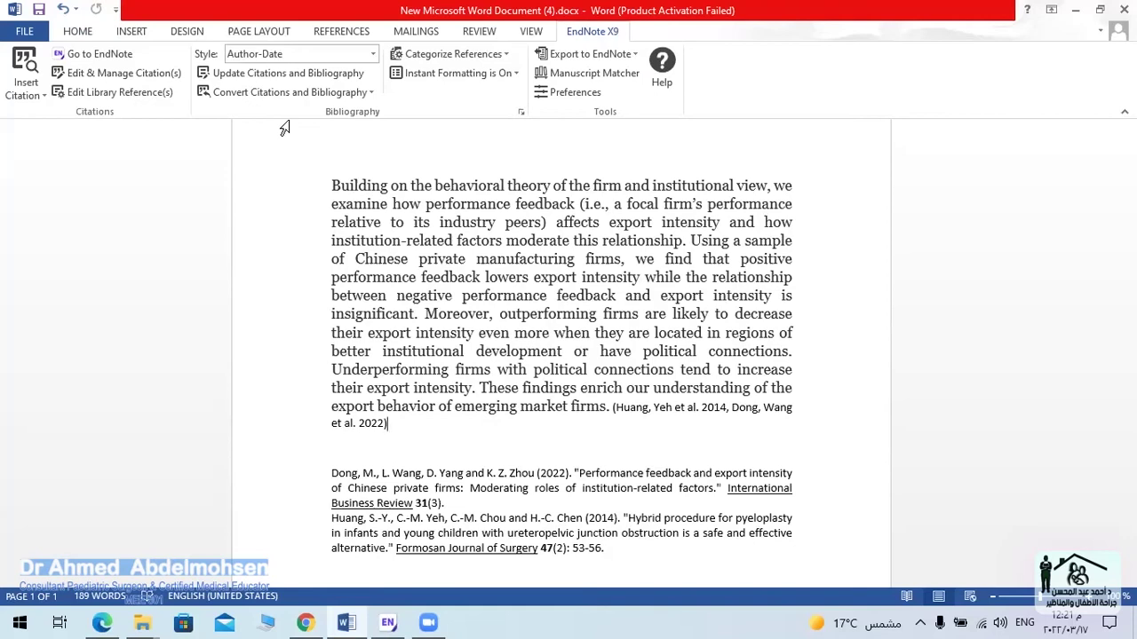
# - Break the abstract paragraph after "insignificant." and rejoin it there, directly before "Moreover"
pyautogui.click(430, 621)
pyautogui.click(425, 313)
pyautogui.press('Return')
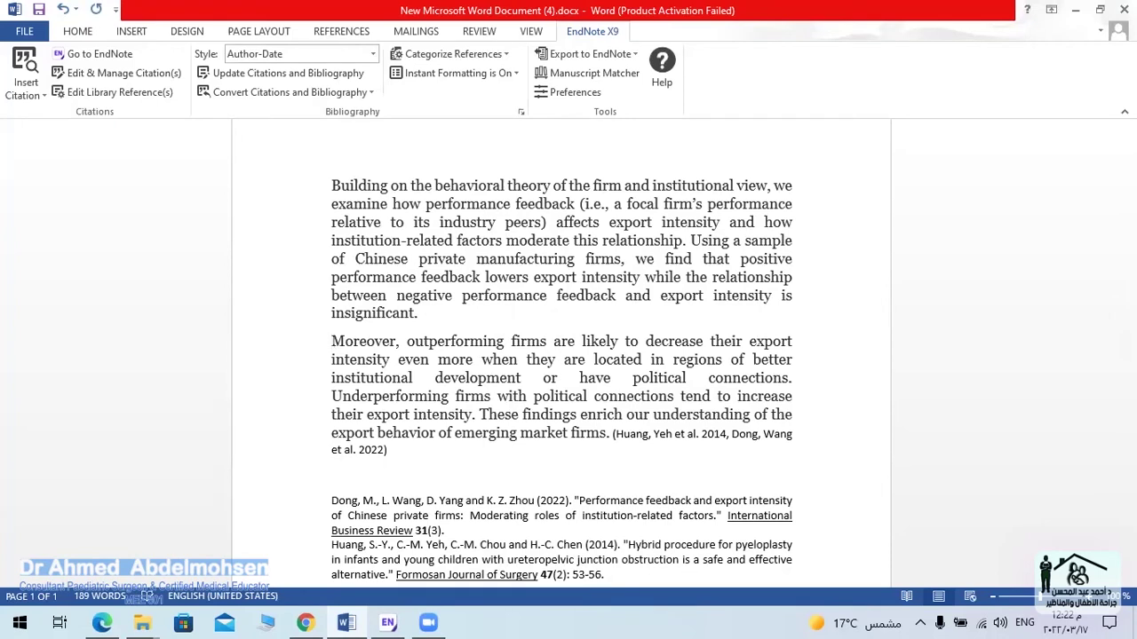
pyautogui.click(420, 313)
pyautogui.press('Delete')
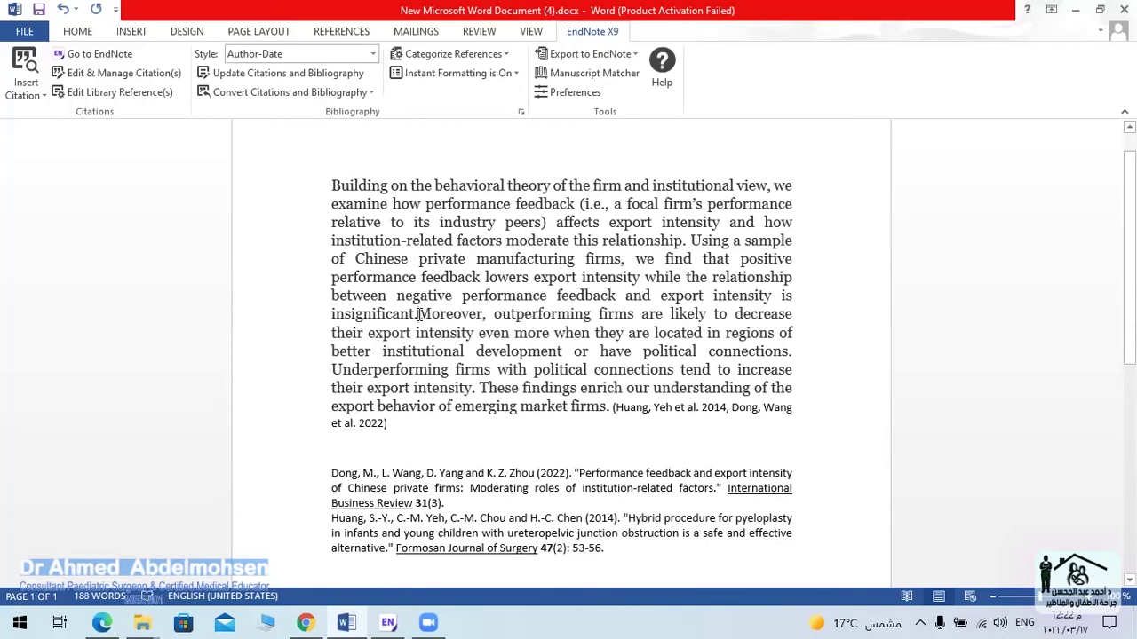
# - Insert the EndNote citation for the 2015 Learning Factory article directly after "insignificant." in the abstract
pyautogui.click(389, 622)
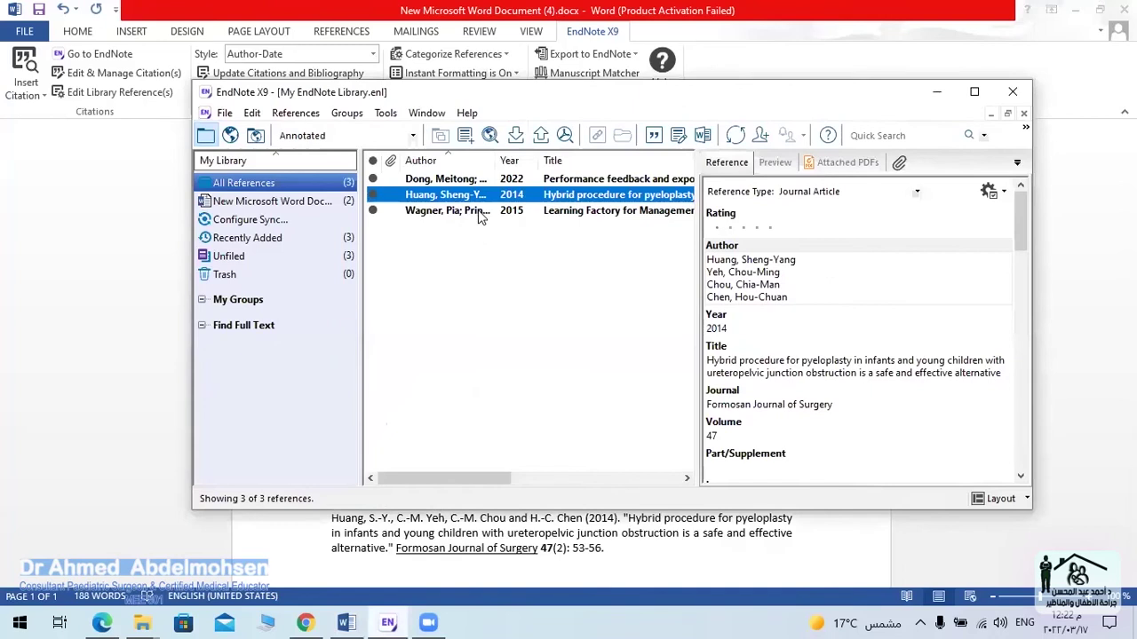
pyautogui.click(479, 213)
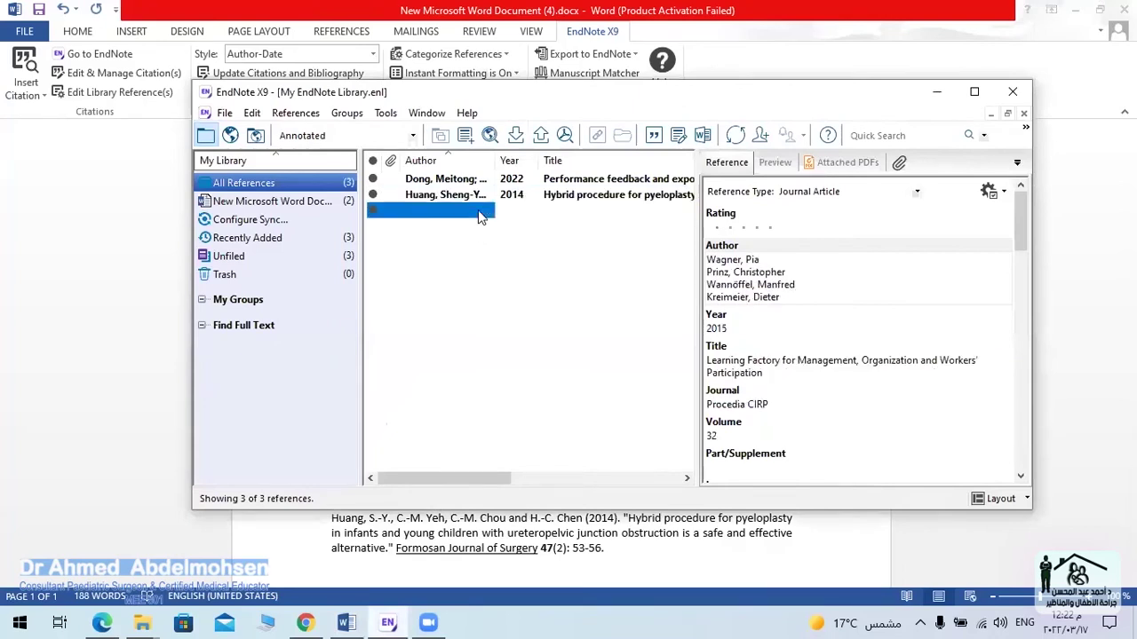
pyautogui.click(654, 135)
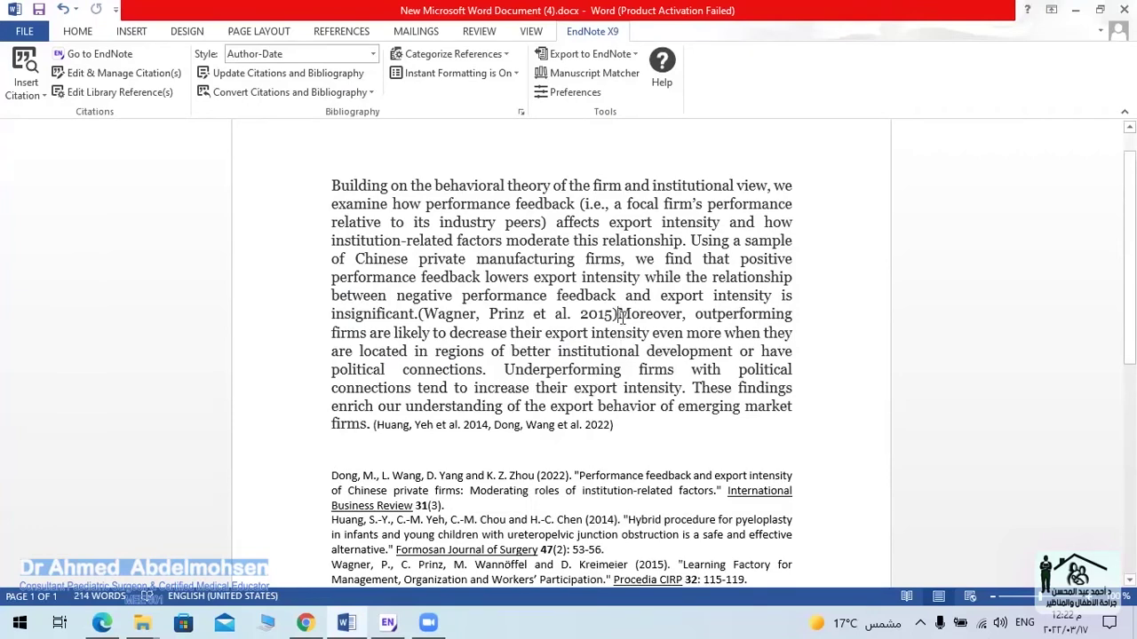
# - Update the citations and bibliography, and check the reference list and the newly added 2015 in-text citation
pyautogui.click(350, 78)
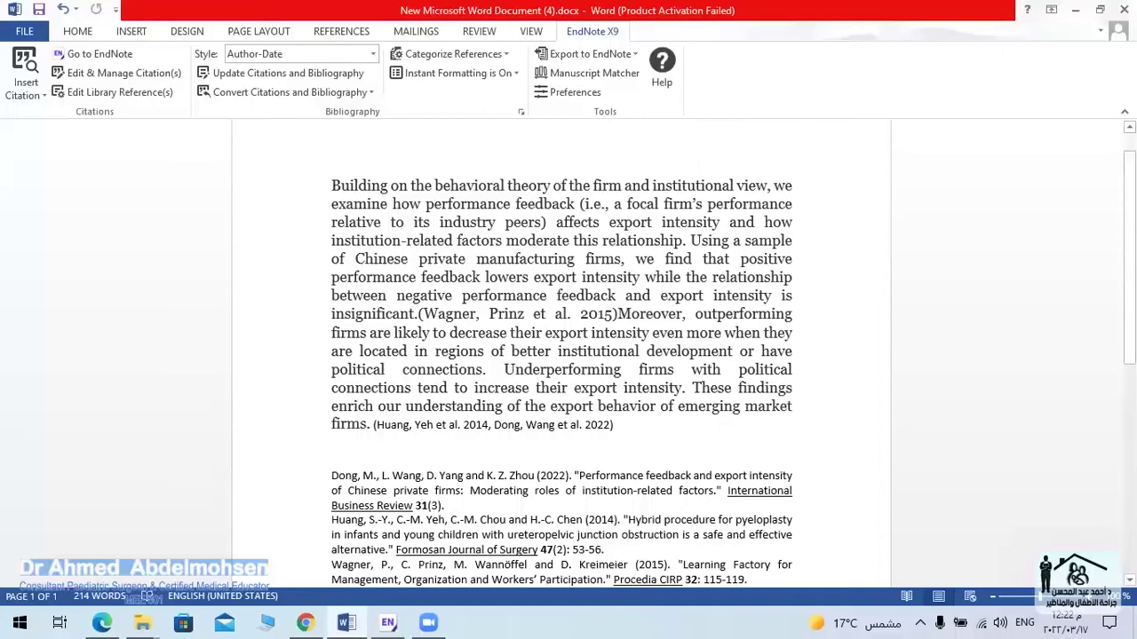
pyautogui.scroll(-3, 433, 366)
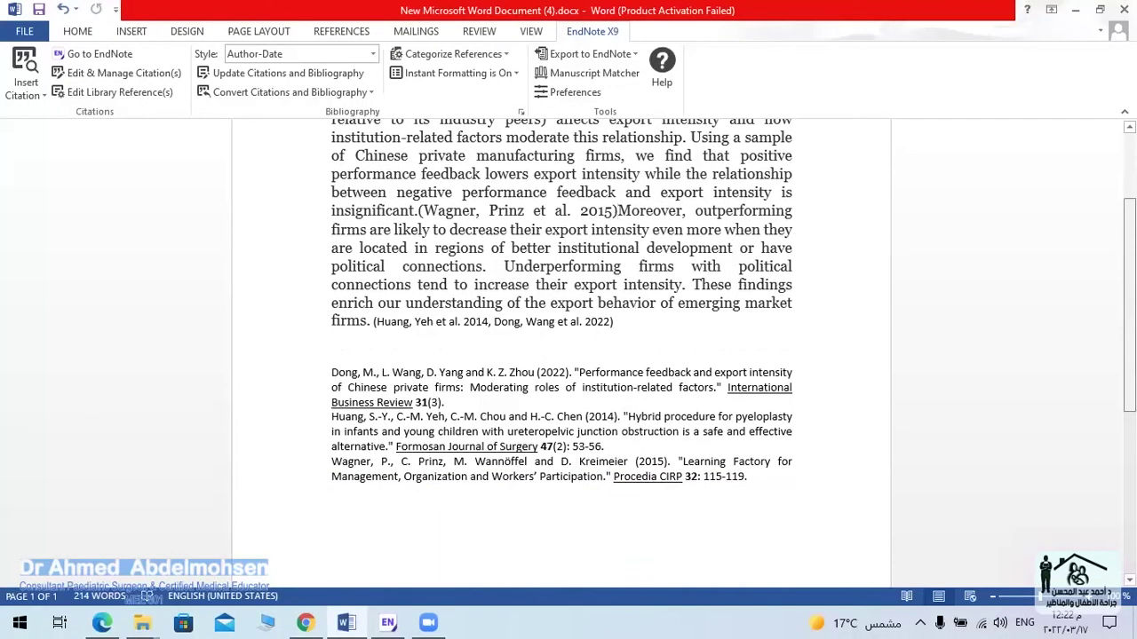
pyautogui.click(332, 373)
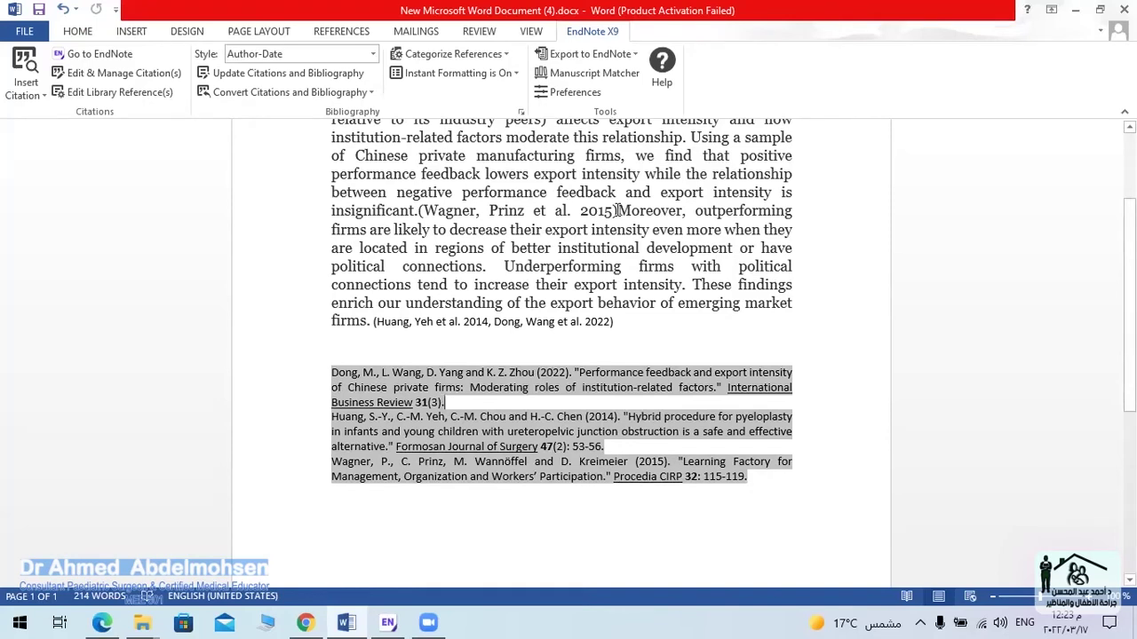
pyautogui.click(418, 211)
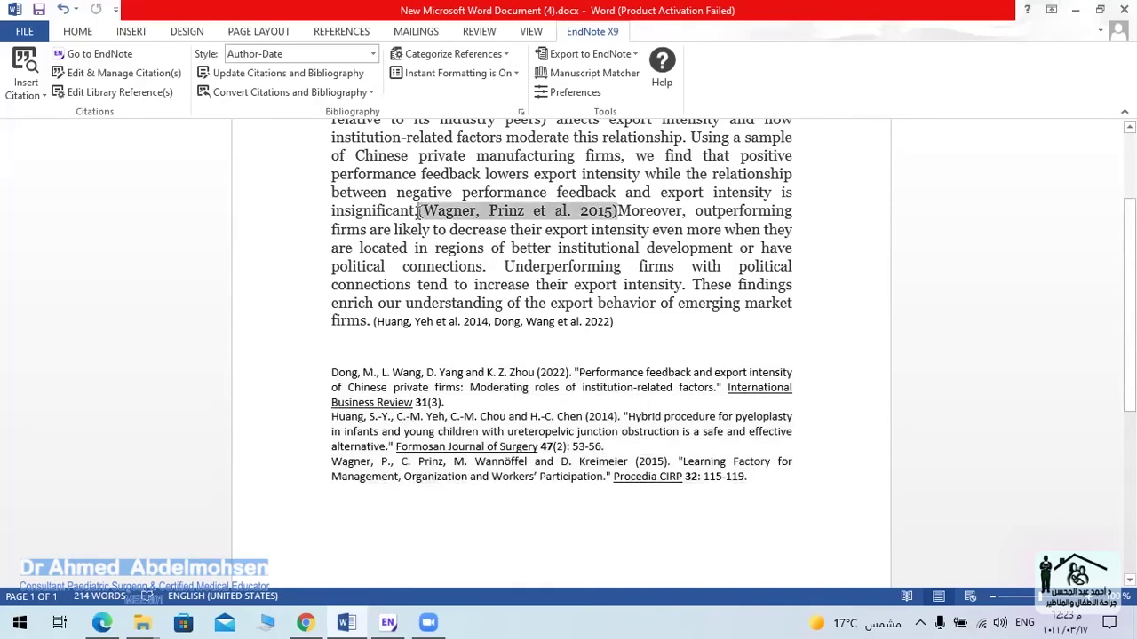
# - Add a space before "Moreover" and apply the abstract text's formatting to the combined citation at its end with Format Painter
pyautogui.click(620, 211)
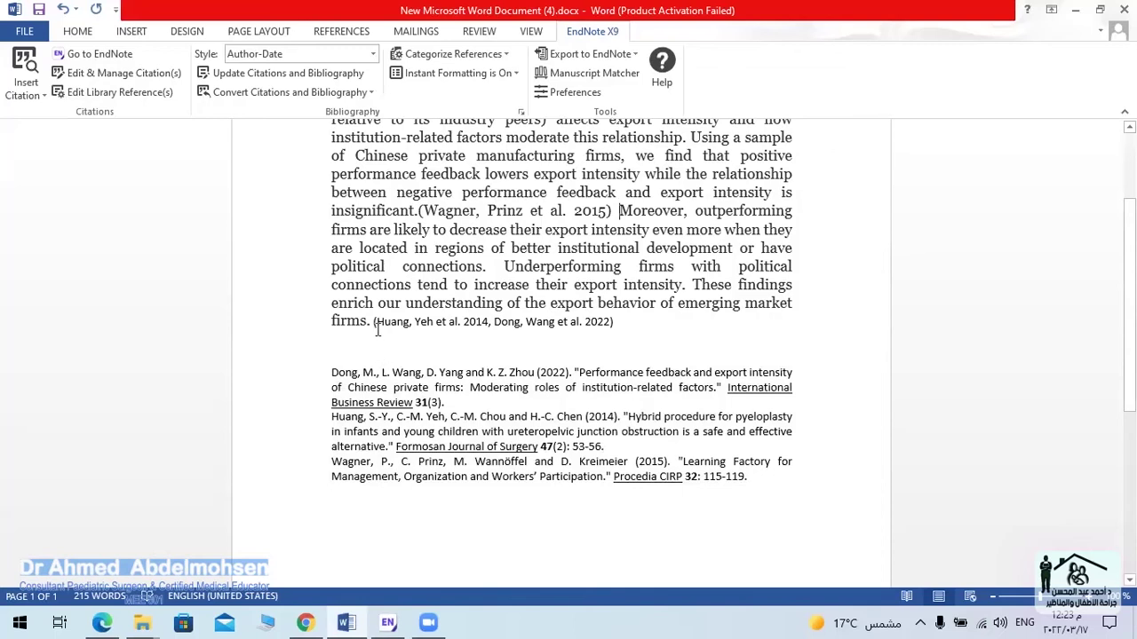
pyautogui.click(76, 32)
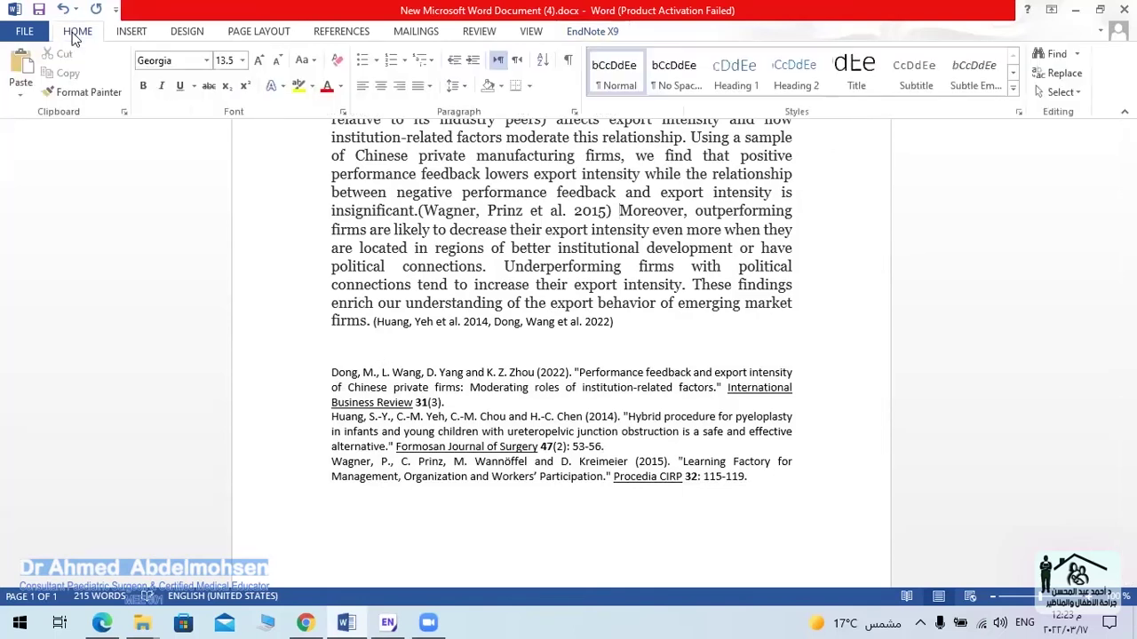
pyautogui.click(71, 92)
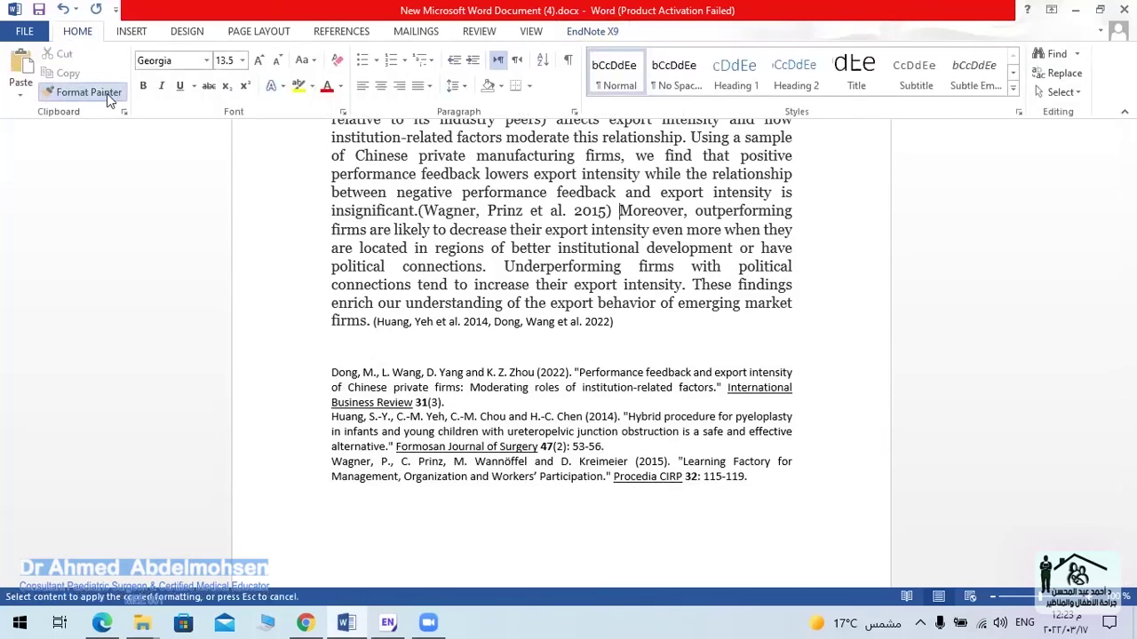
pyautogui.moveTo(372, 322)
pyautogui.mouseDown()
pyautogui.moveTo(503, 322)
pyautogui.moveTo(665, 302)
pyautogui.moveTo(593, 321)
pyautogui.moveTo(701, 331)
pyautogui.mouseUp()
pyautogui.click(703, 330)
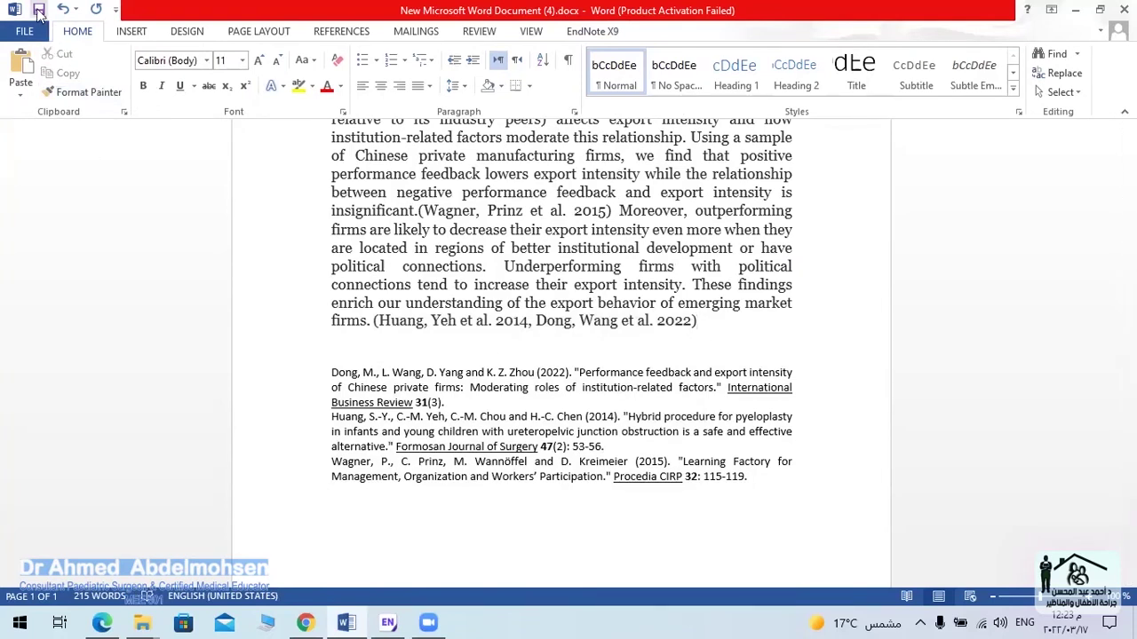
# - Save the document and restore its window from full screen to a smaller size
pyautogui.click(39, 11)
pyautogui.click(826, 248)
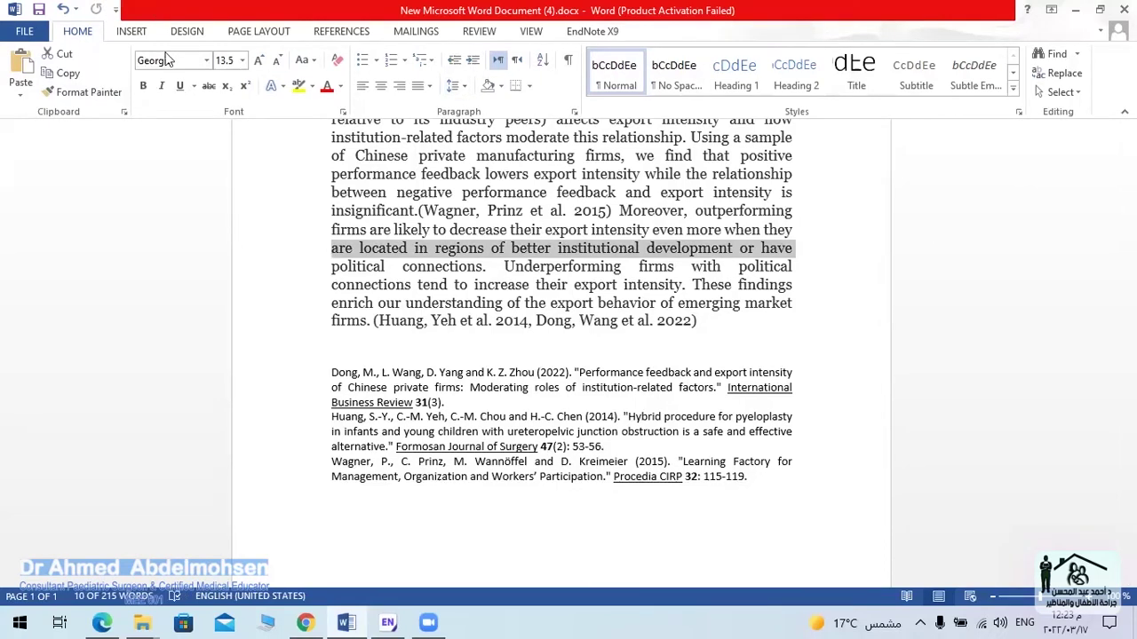
pyautogui.doubleClick(158, 9)
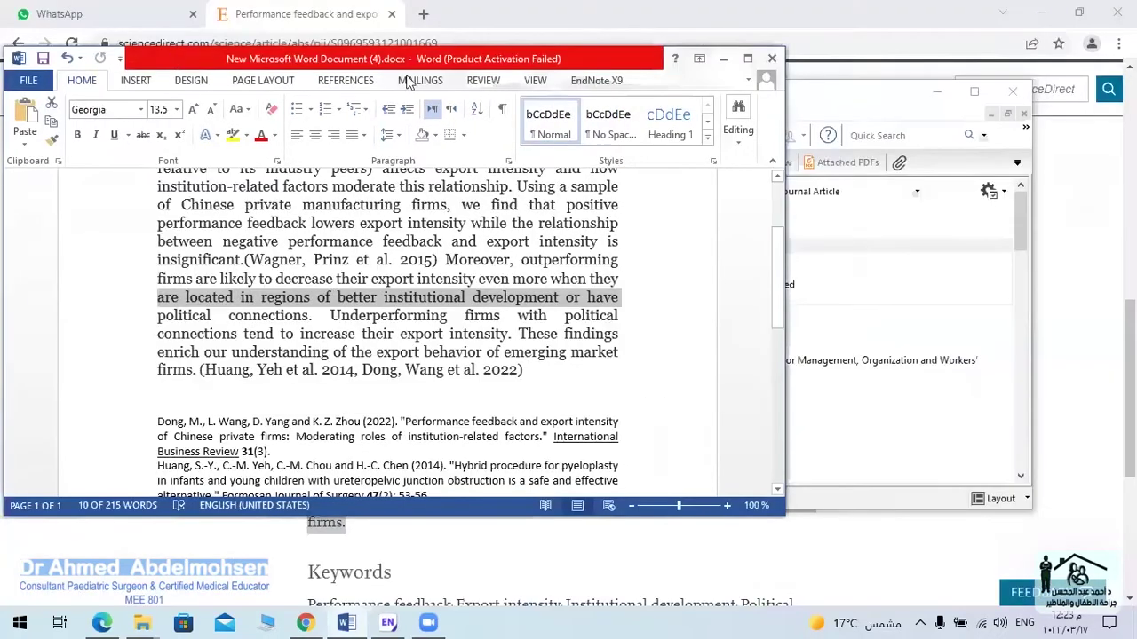
# - Maximize the document window and change the EndNote bibliography style to Vancouver
pyautogui.click(598, 82)
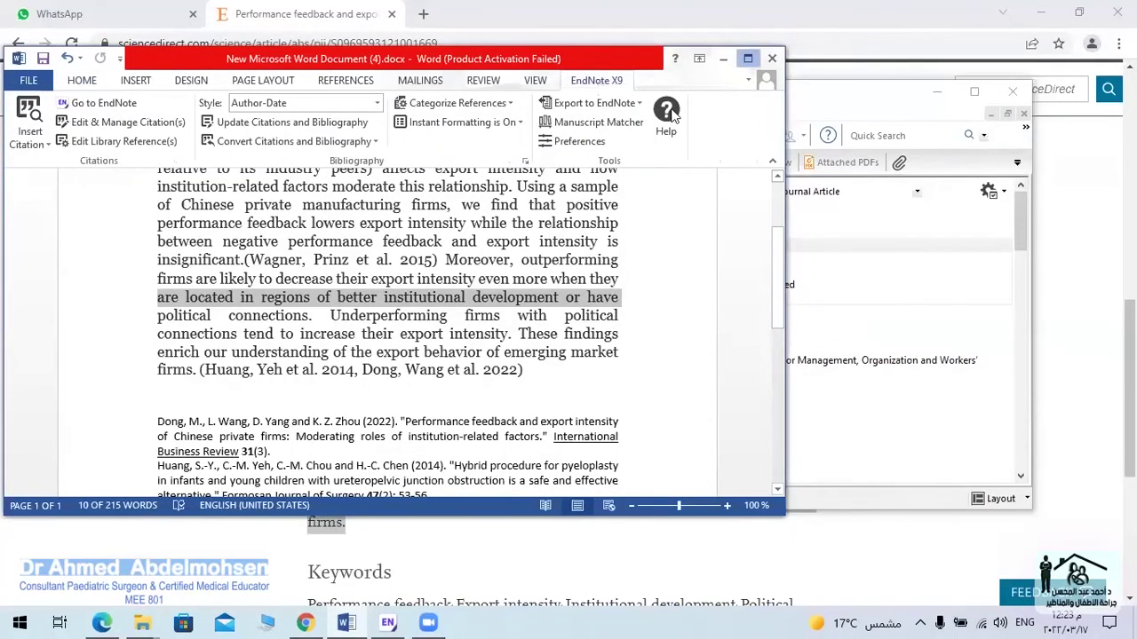
pyautogui.doubleClick(597, 58)
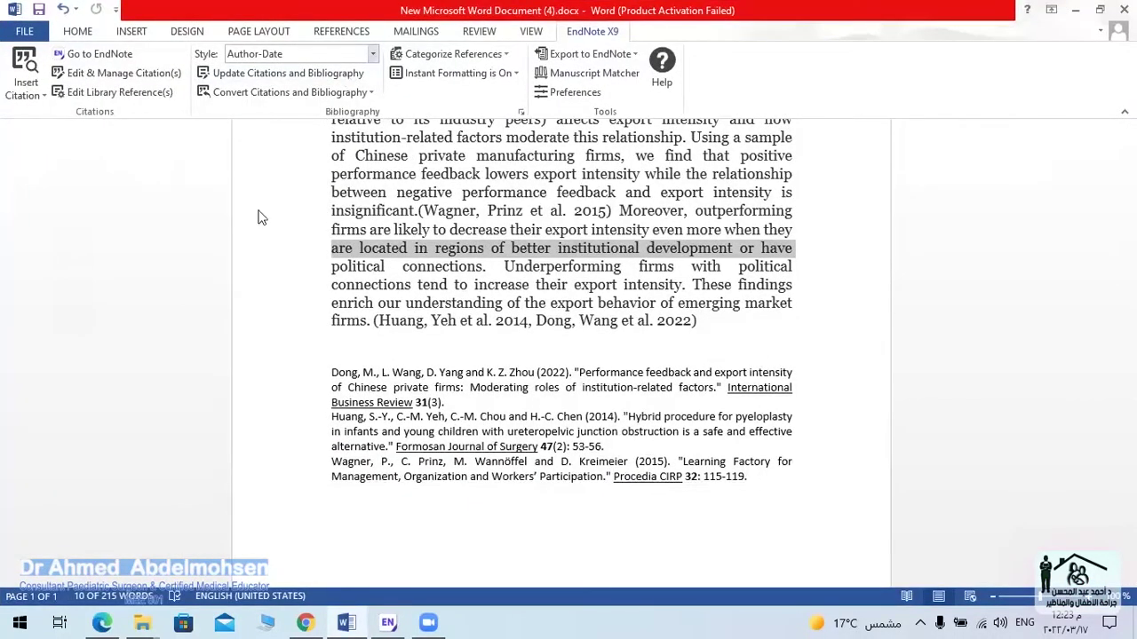
pyautogui.click(373, 53)
pyautogui.click(258, 219)
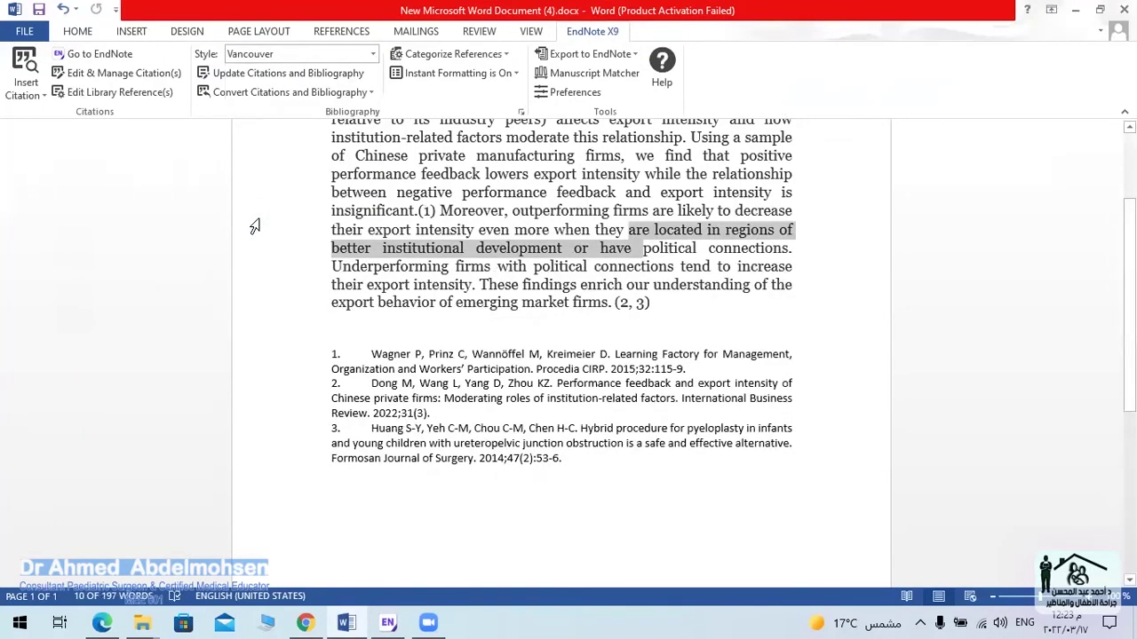
# - Delete the numbered citation directly after "insignificant." in the abstract
pyautogui.click(432, 211)
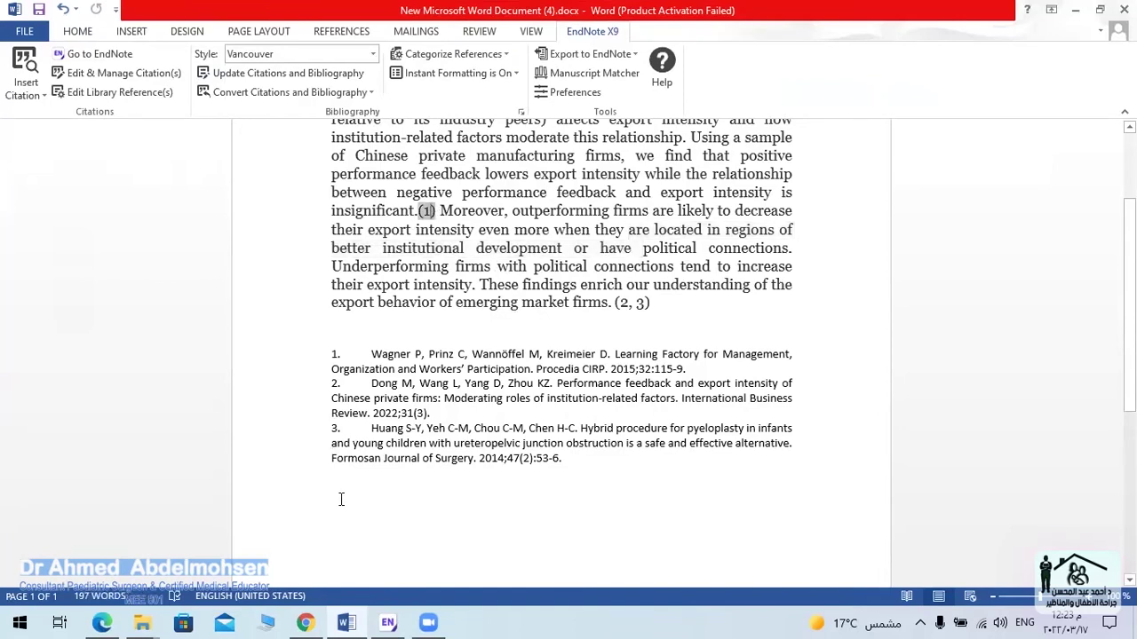
pyautogui.click(438, 213)
pyautogui.press('BackSpace')
pyautogui.press('BackSpace')
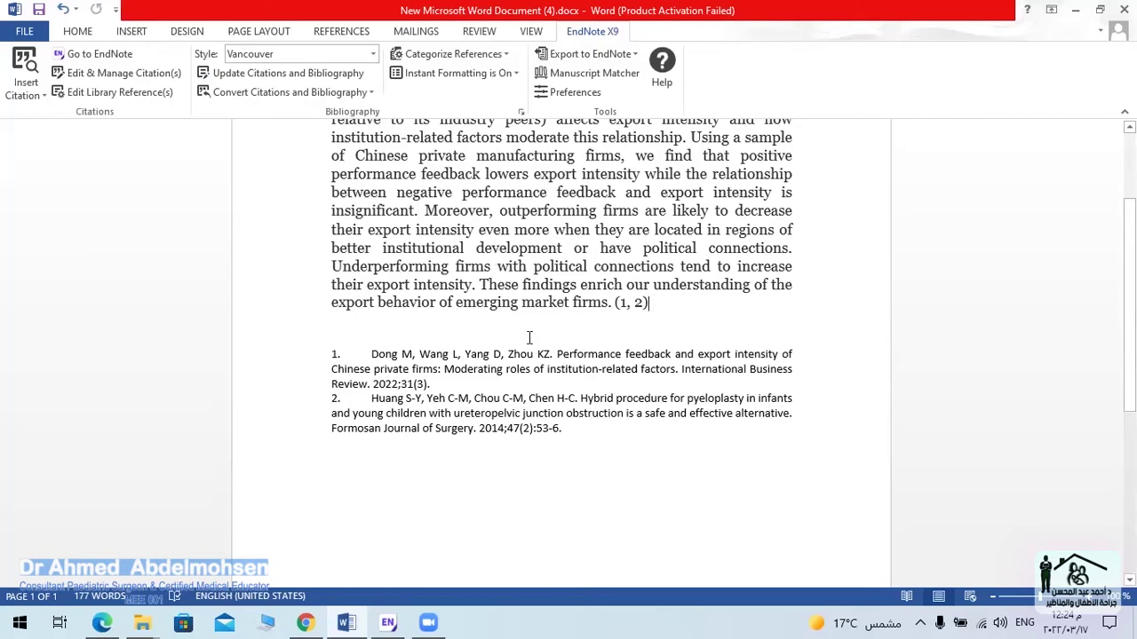
# - Undo and redo the citation deletion several times to compare the numbering, then leave the citation after "insignificant." restored
pyautogui.click(418, 218)
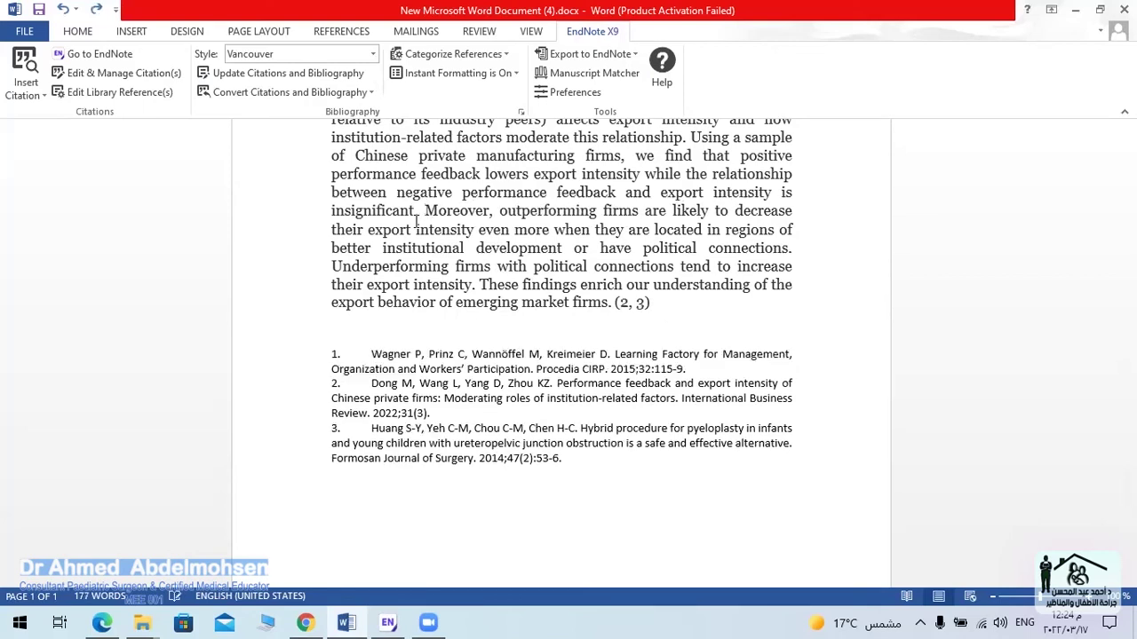
pyautogui.hotkey('ctrl', 'z')
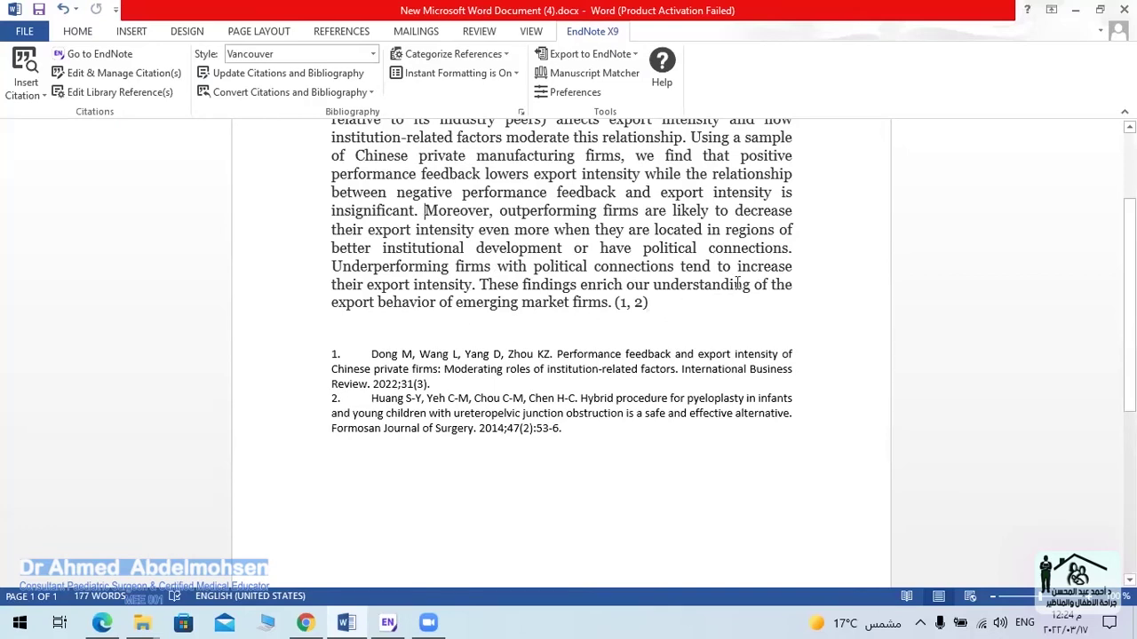
pyautogui.hotkey('ctrl', 'y')
pyautogui.hotkey('ctrl', 'z')
pyautogui.hotkey('ctrl', 'y')
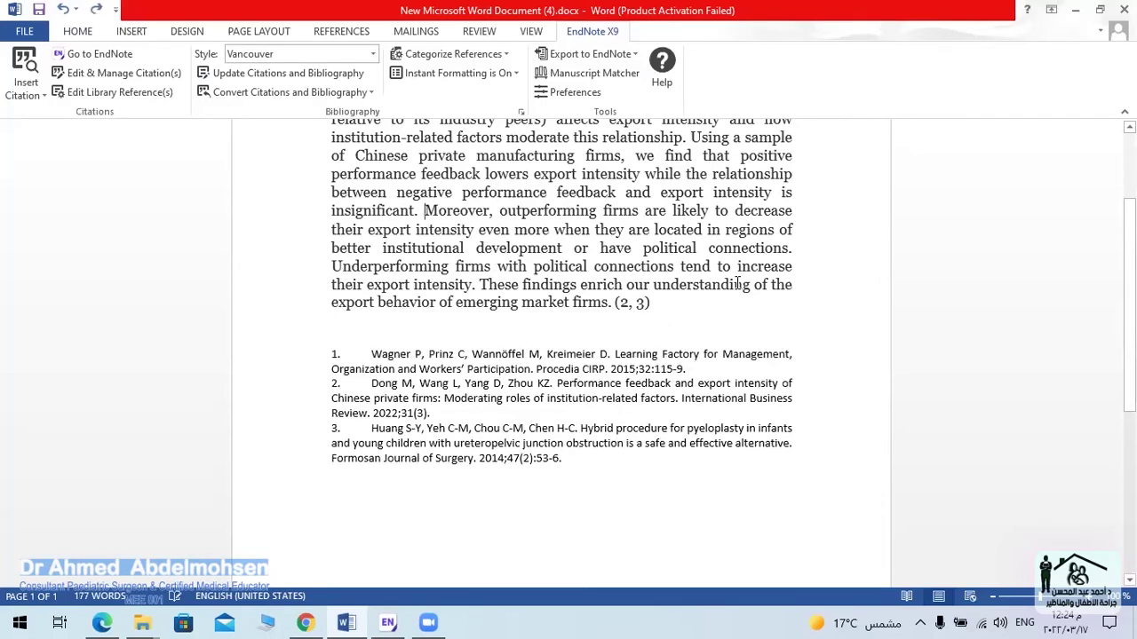
pyautogui.hotkey('ctrl', 'z')
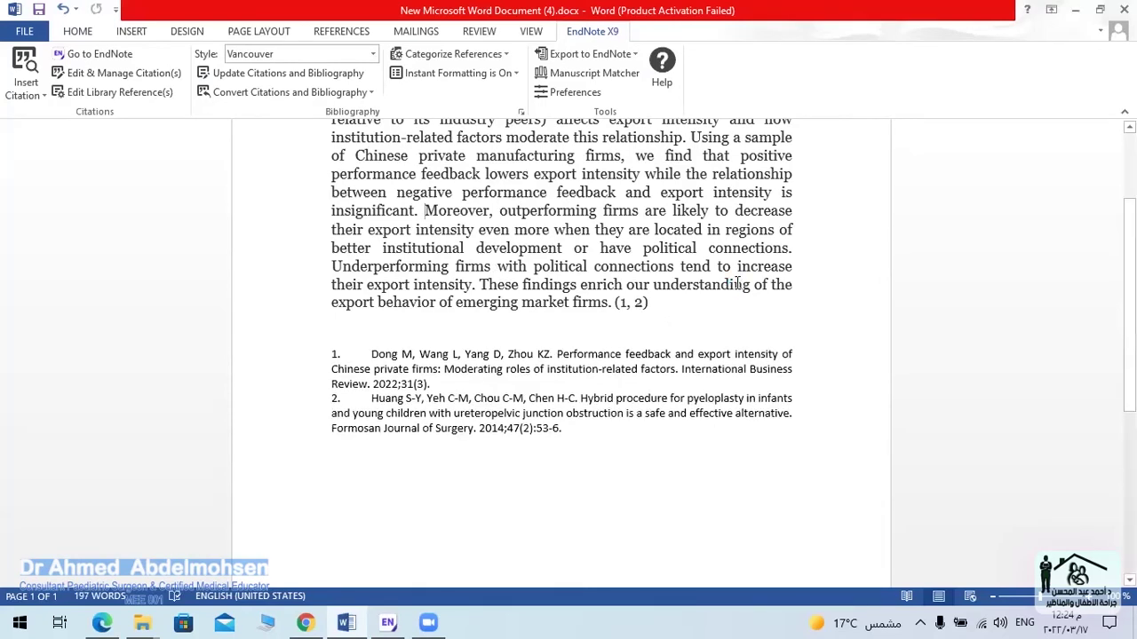
pyautogui.hotkey('ctrl', 'y')
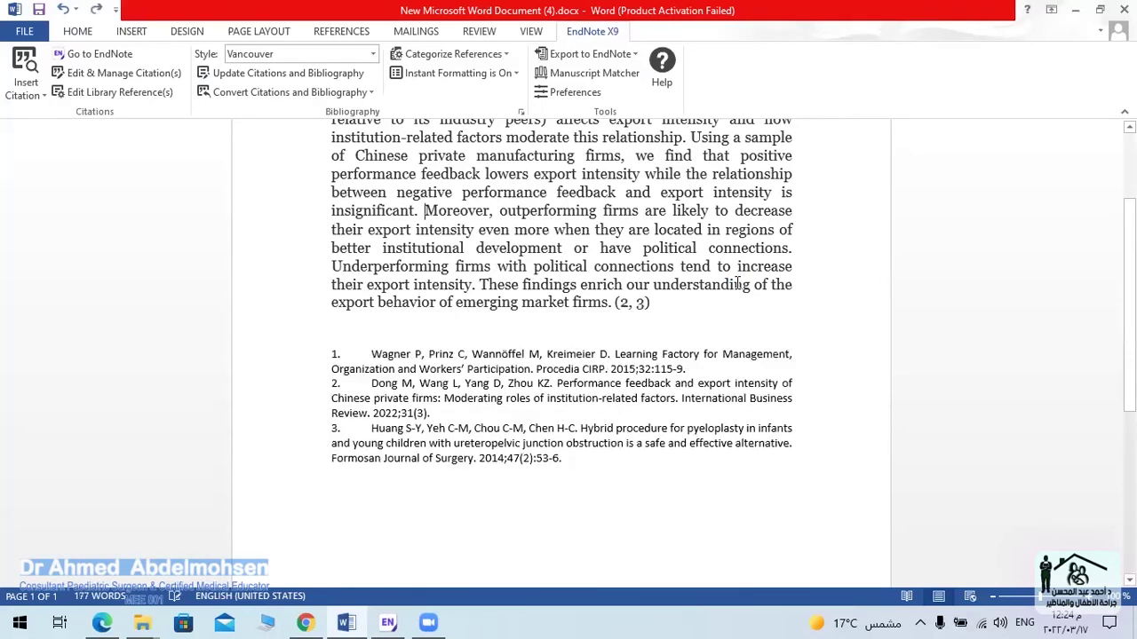
pyautogui.hotkey('ctrl', 'z')
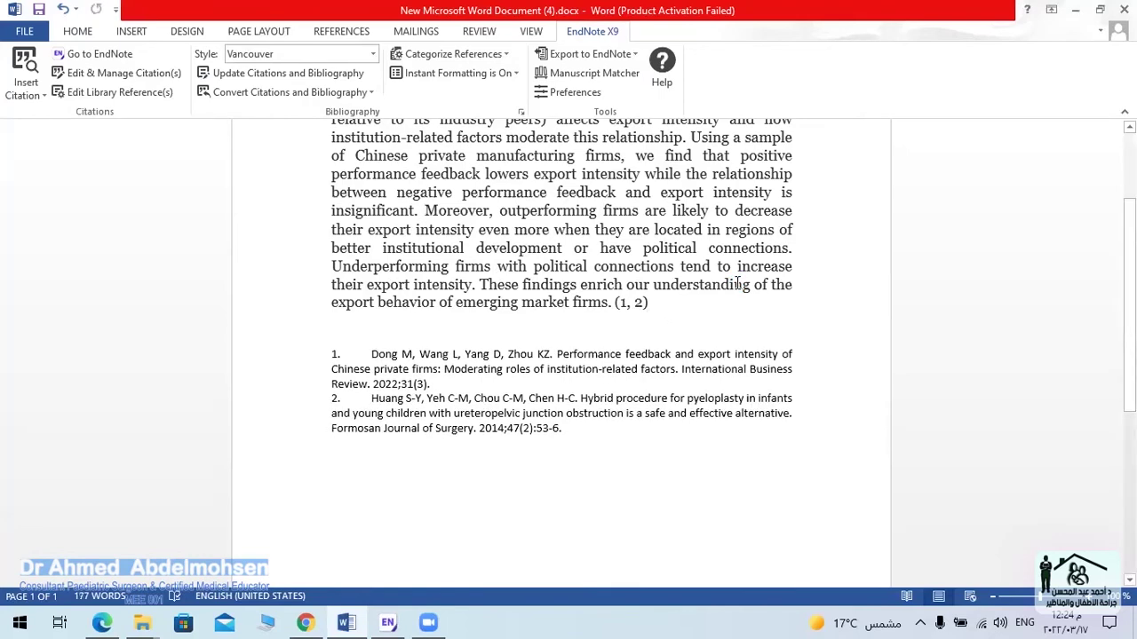
pyautogui.hotkey('ctrl', 'y')
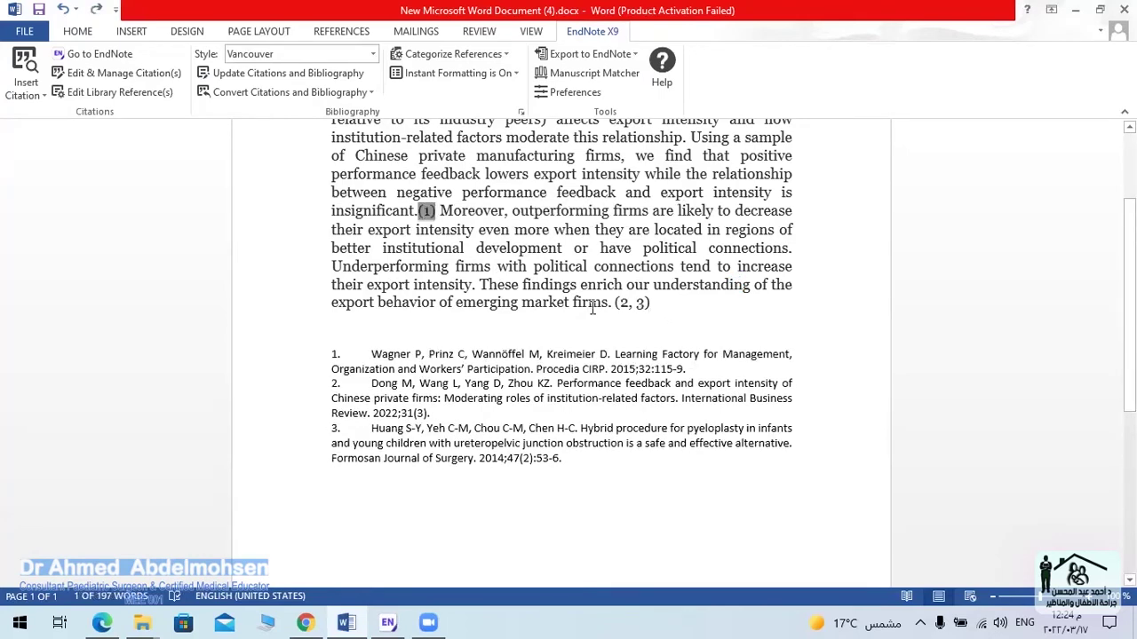
# - Copy the Conclusion paragraph of the pyeloplasty article from Edge and paste it into Word as a new paragraph after the (2, 3) citation
pyautogui.click(651, 303)
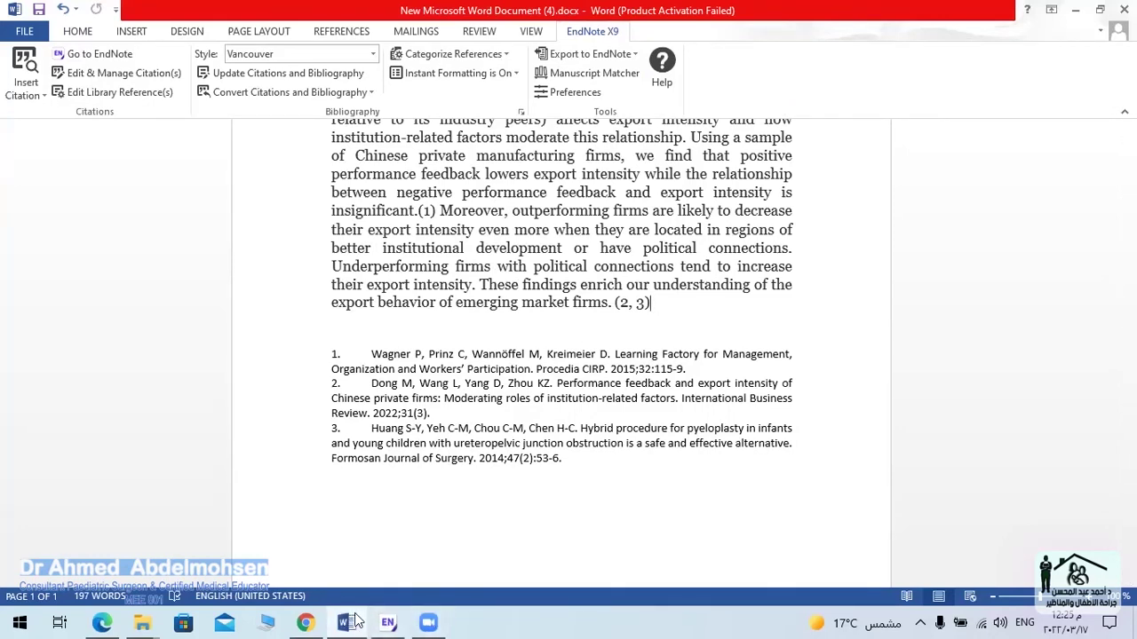
pyautogui.click(101, 622)
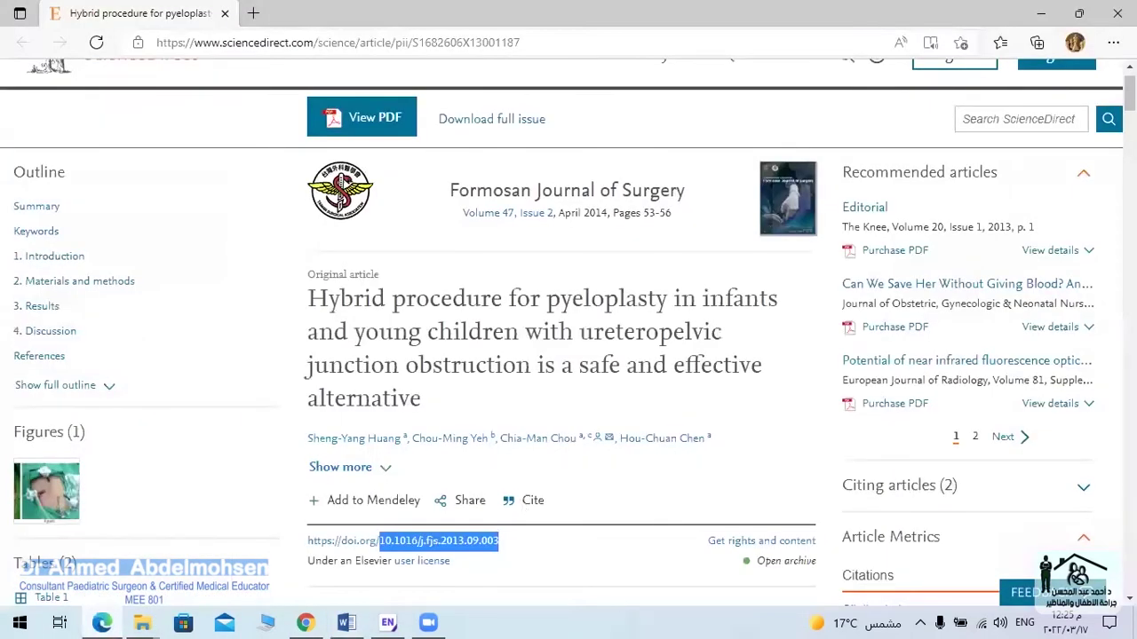
pyautogui.scroll(-10, 569, 355)
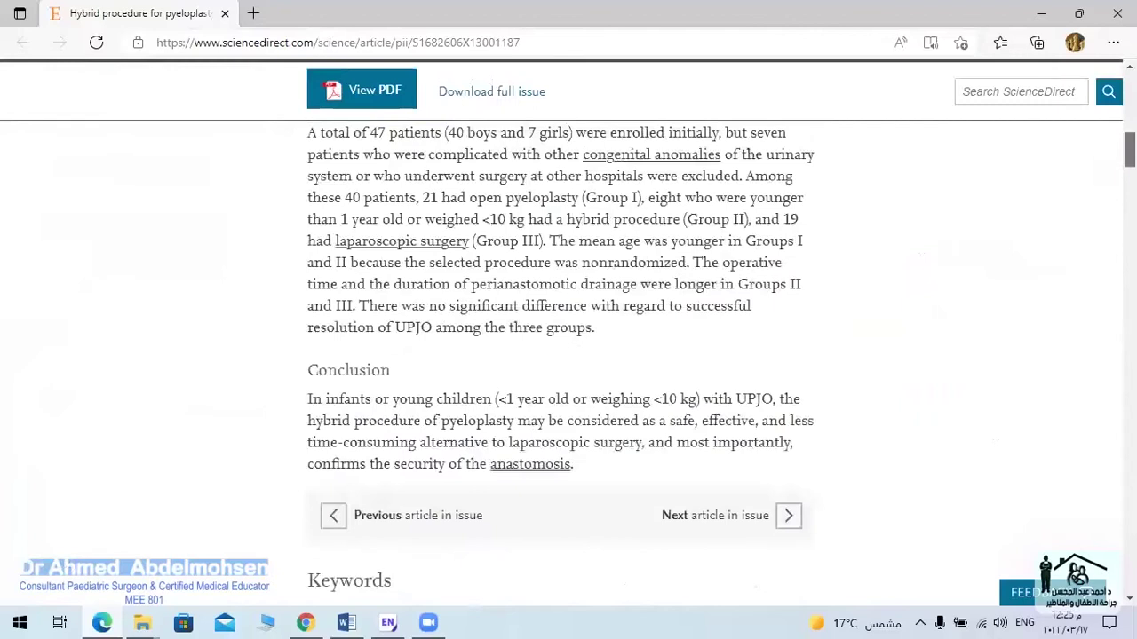
pyautogui.scroll(1, 569, 355)
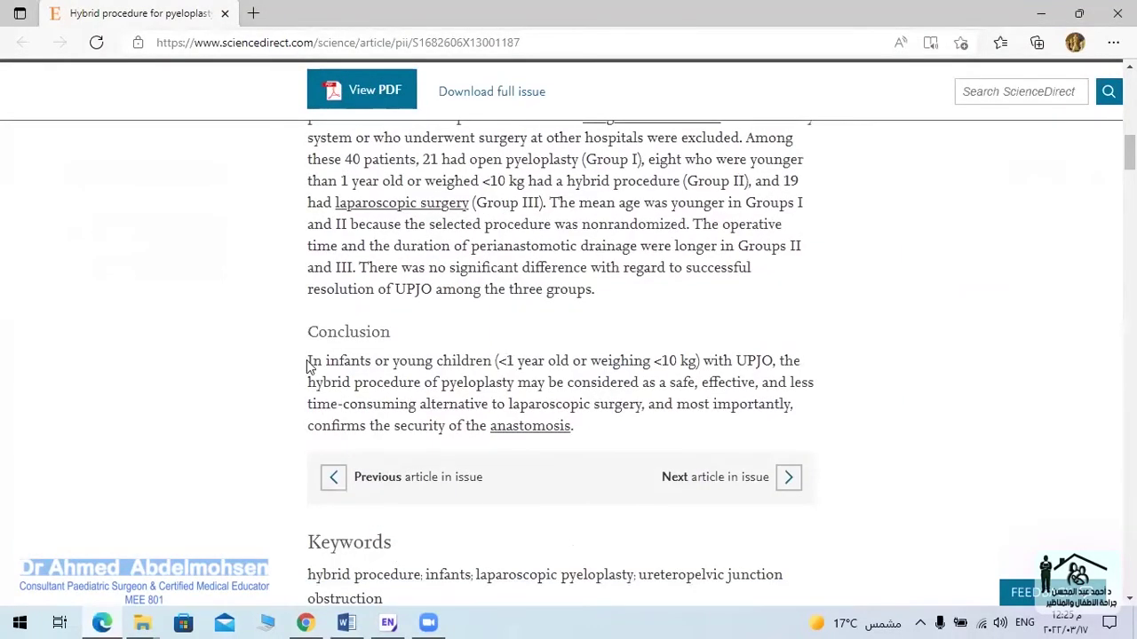
pyautogui.moveTo(307, 360); pyautogui.dragTo(595, 435)
pyautogui.hotkey('ctrl', 'c')
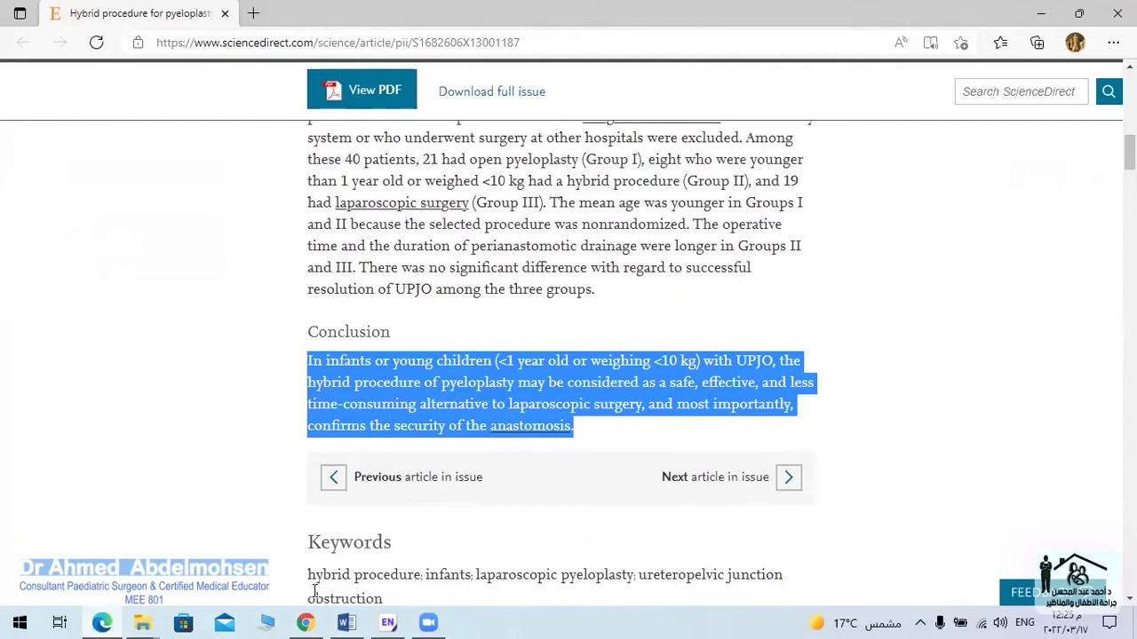
pyautogui.click(347, 622)
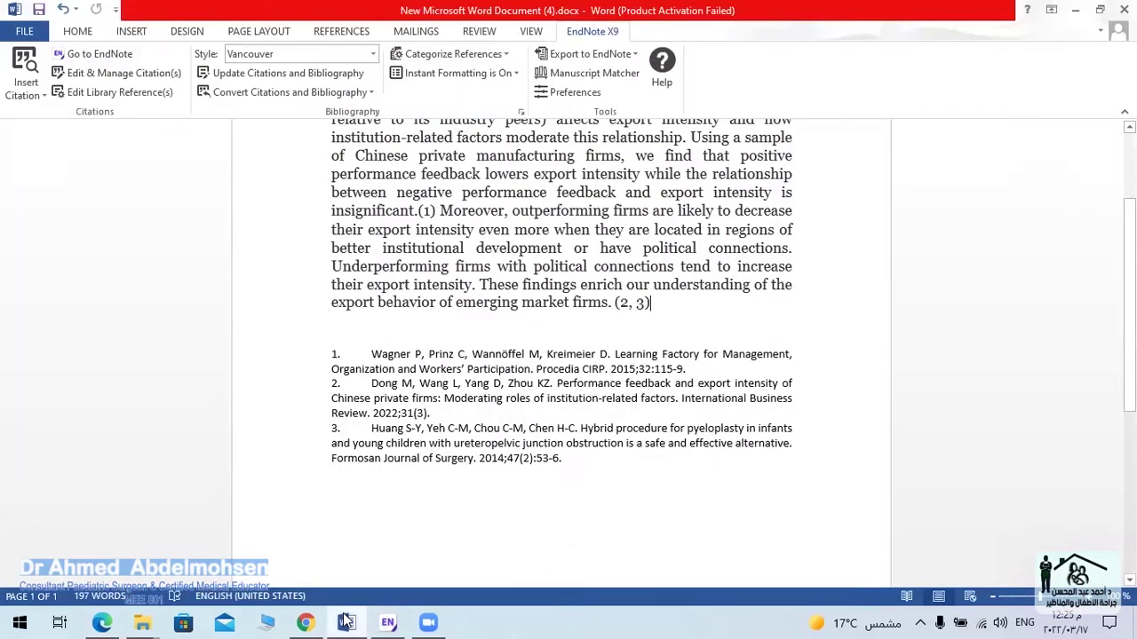
pyautogui.press('Return')
pyautogui.hotkey('ctrl', 'v')
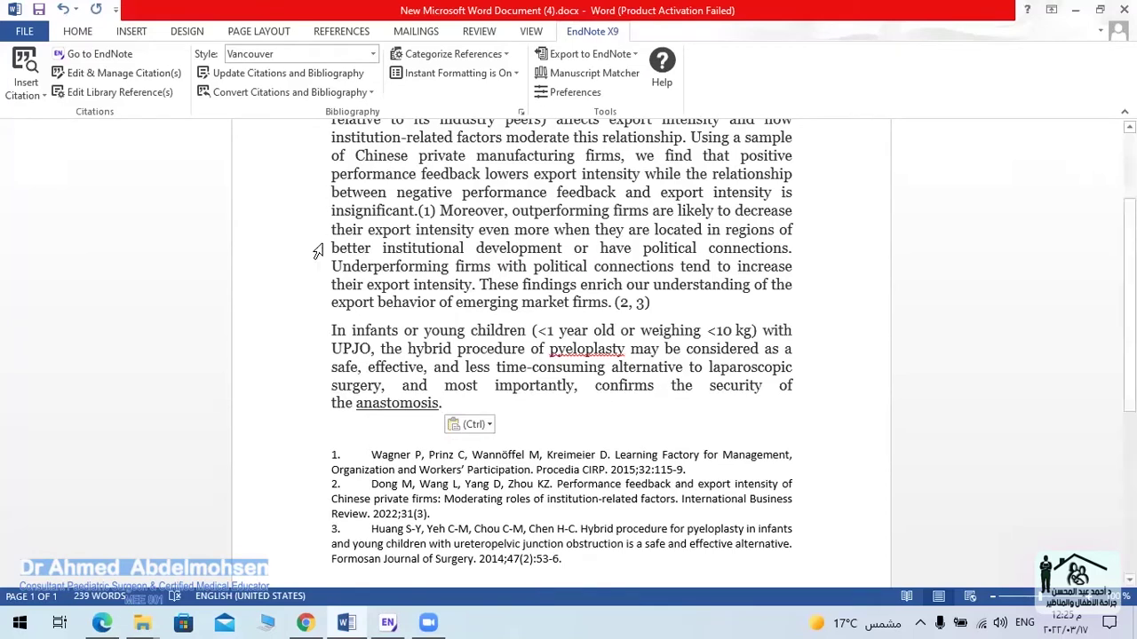
# - Insert the 2015 Learning Factory article from the EndNote library as the citation after "anastomosis." and check the reference list
pyautogui.click(388, 622)
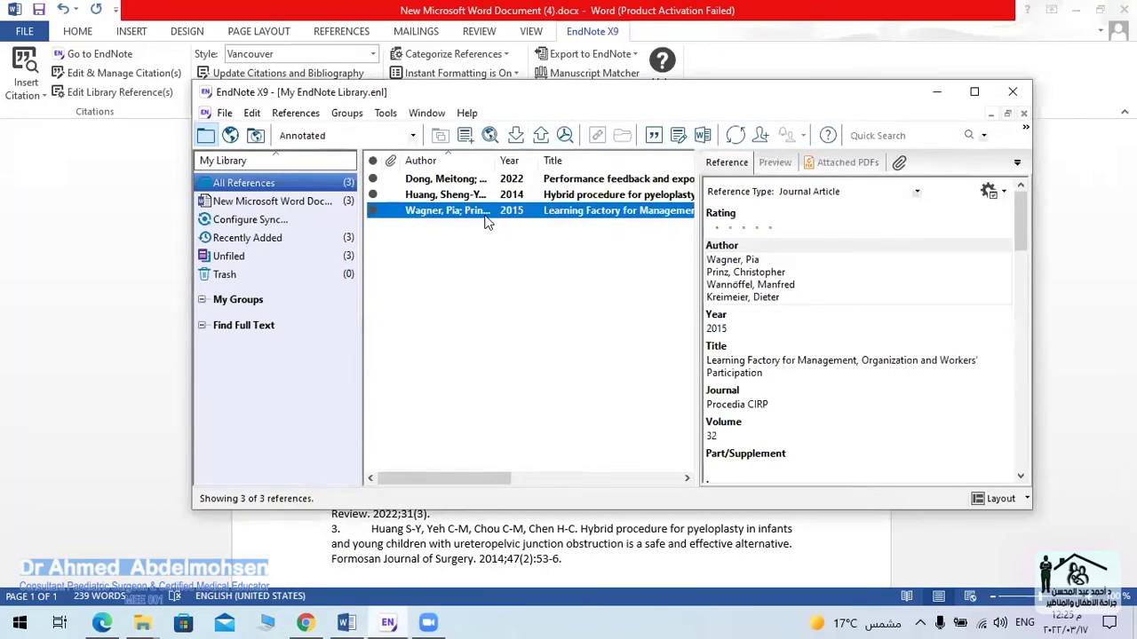
pyautogui.click(652, 135)
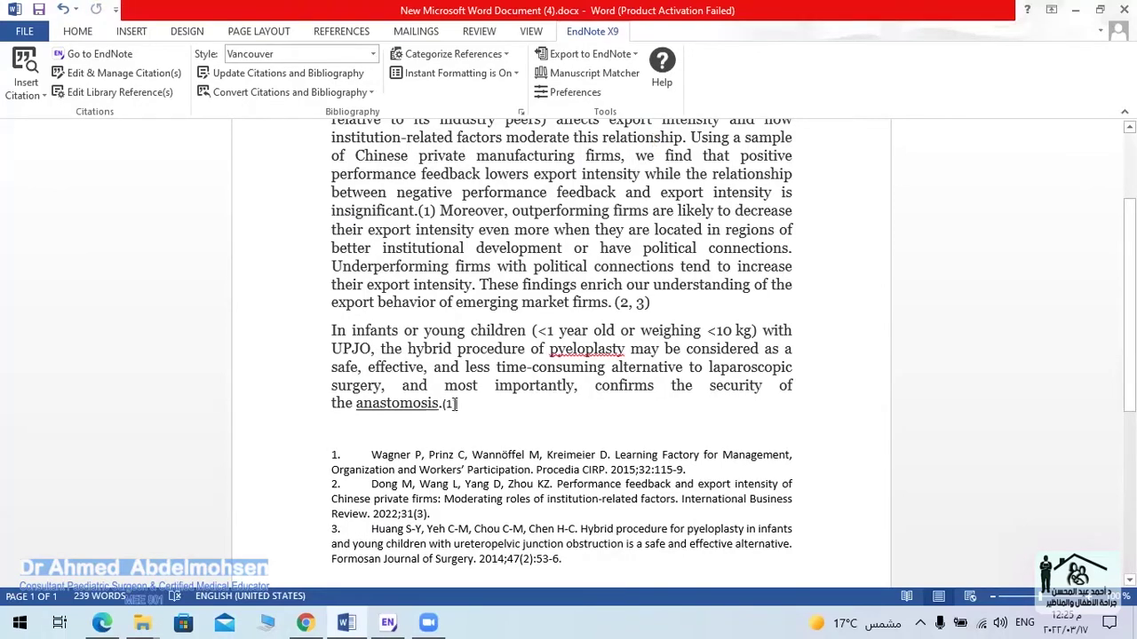
pyautogui.click(606, 350)
pyautogui.moveTo(332, 456); pyautogui.dragTo(433, 520)
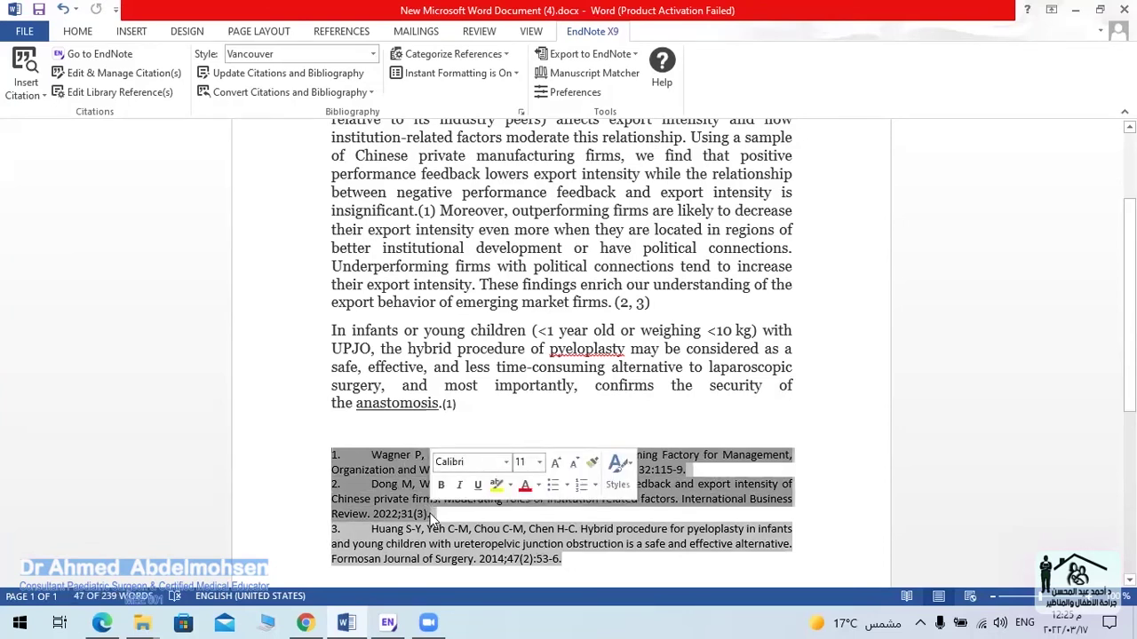
pyautogui.click(464, 412)
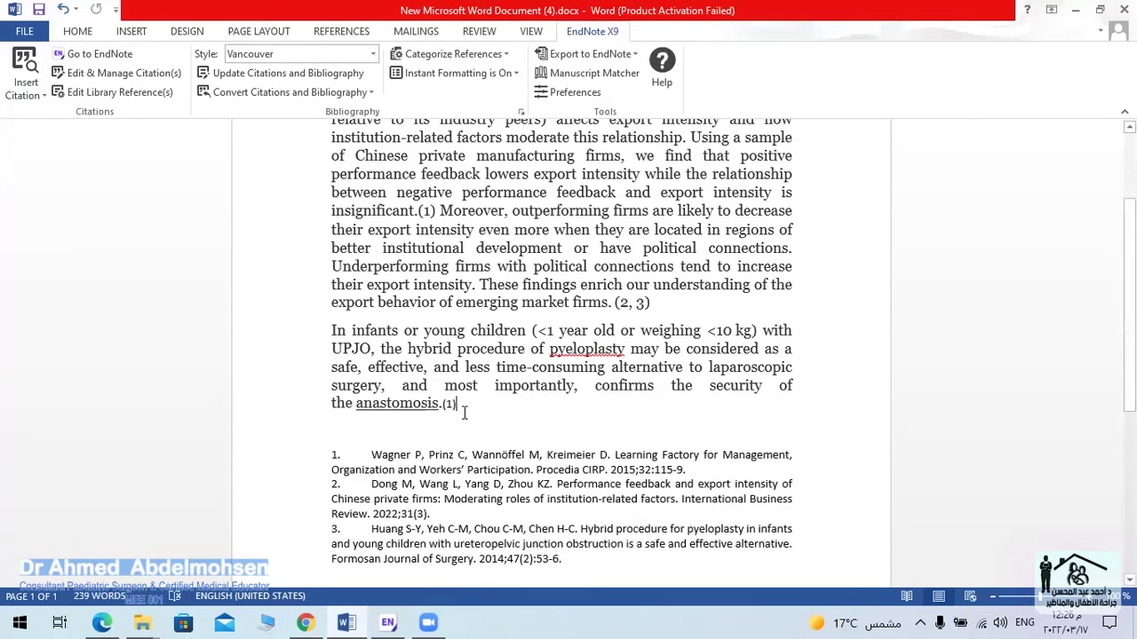
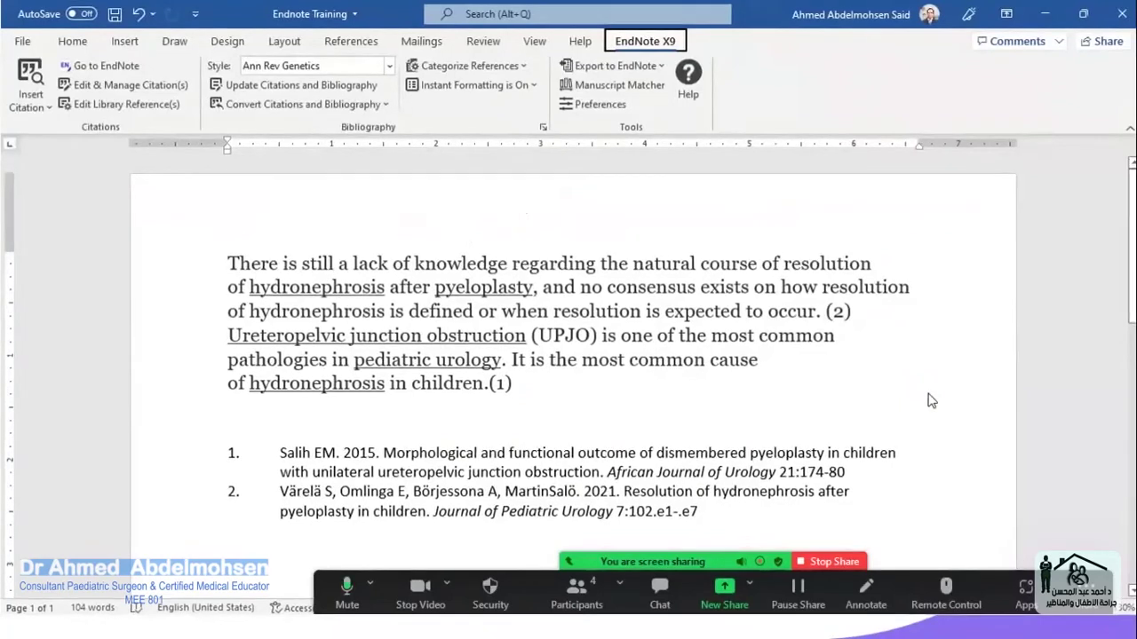
pyautogui.press('alt')
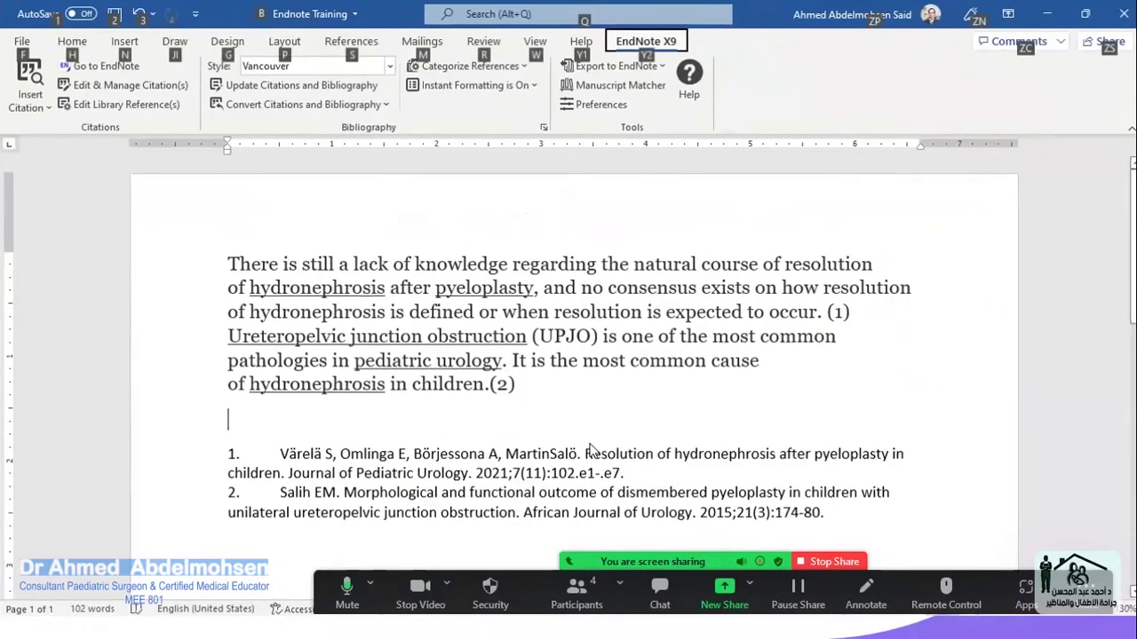
pyautogui.click(600, 302)
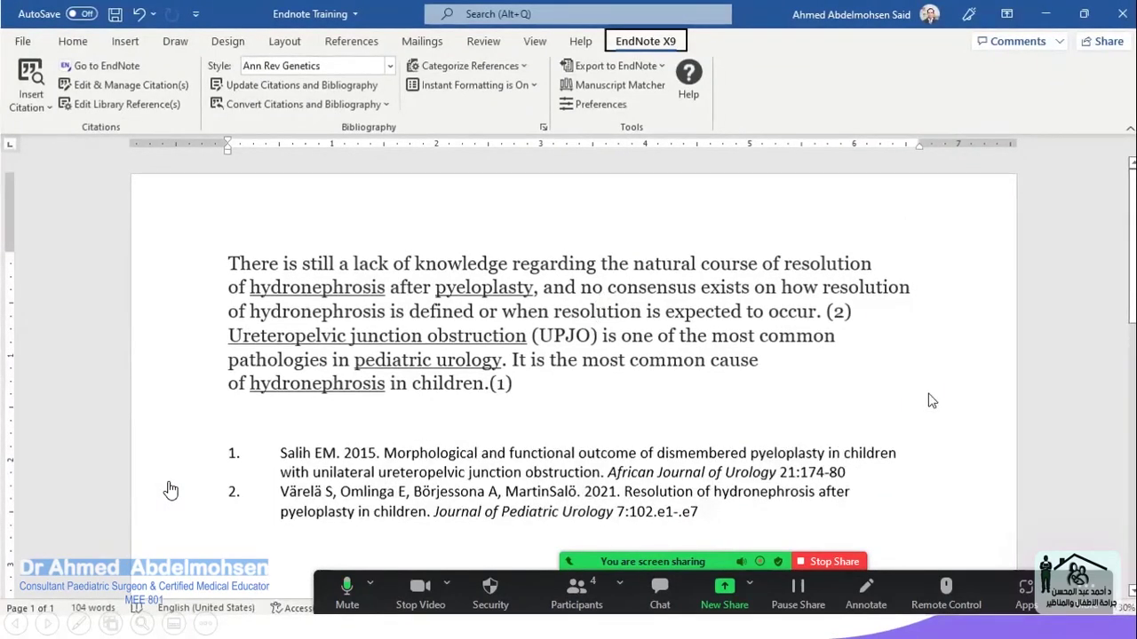
pyautogui.press('alt')
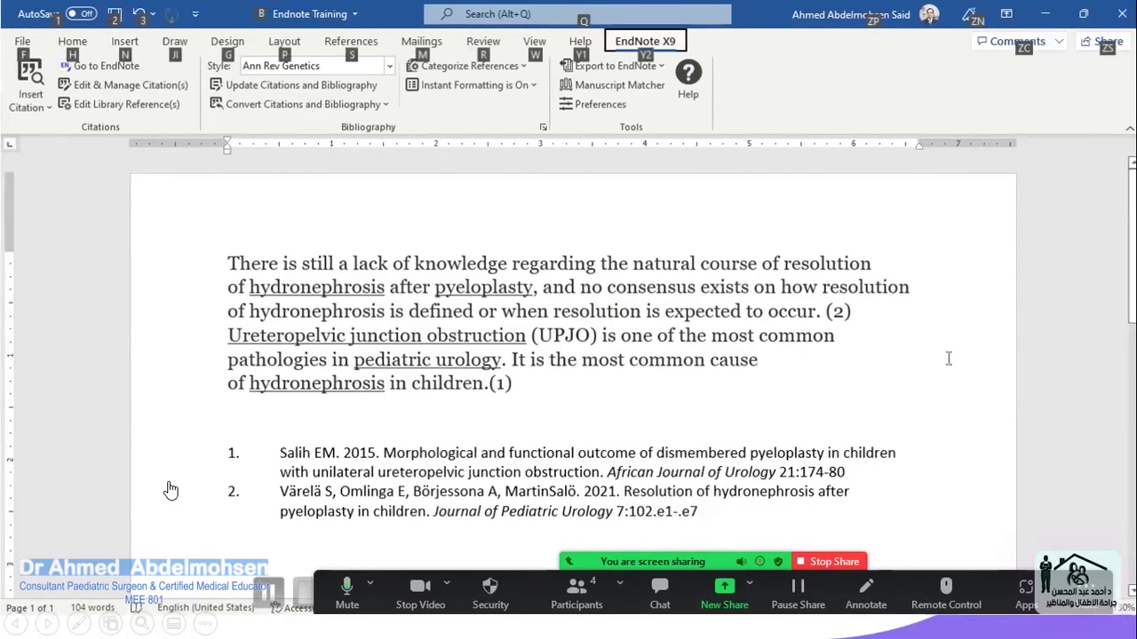
pyautogui.click(990, 311)
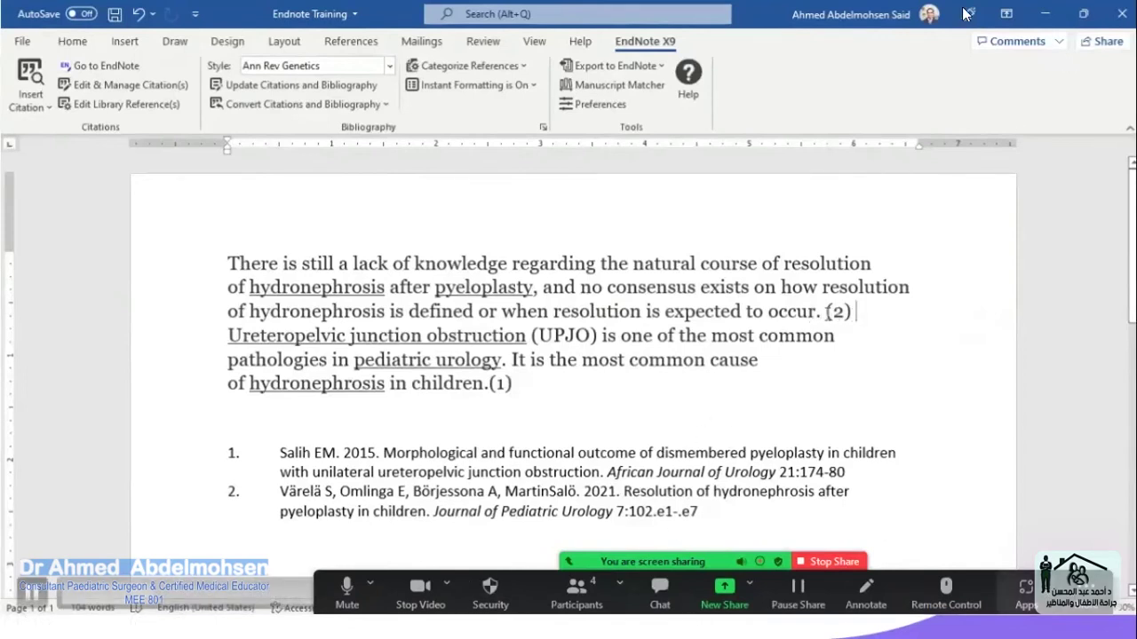
# - Move the Zoom meeting toolbar aside and change the Endnote Training document's bibliography style to Vancouver
pyautogui.moveTo(963, 15)
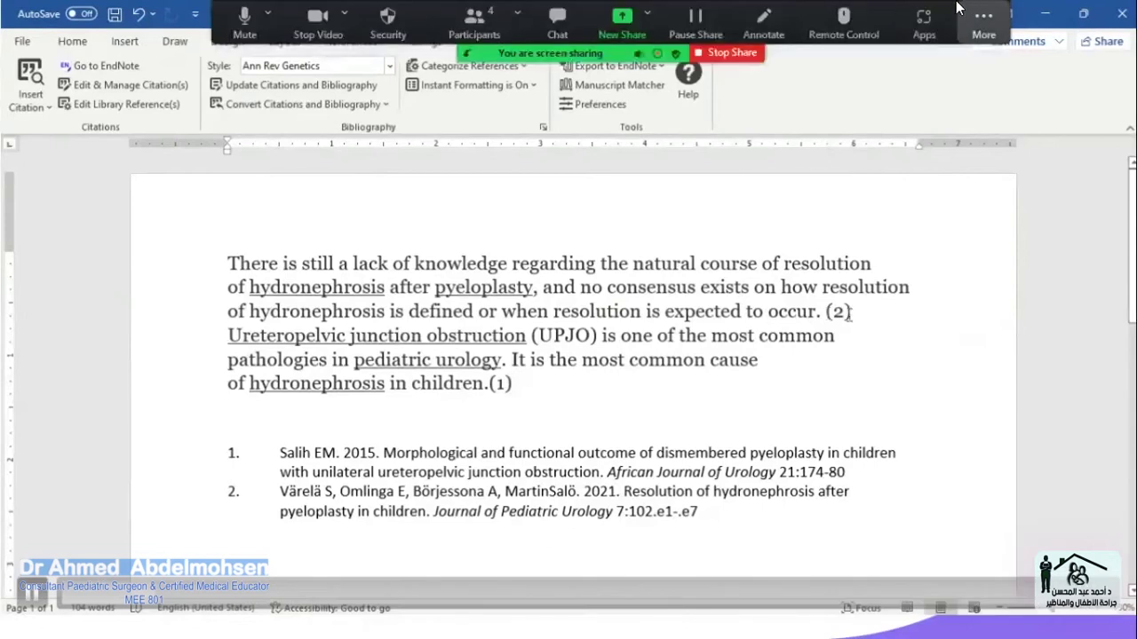
pyautogui.moveTo(591, 9); pyautogui.dragTo(380, 9)
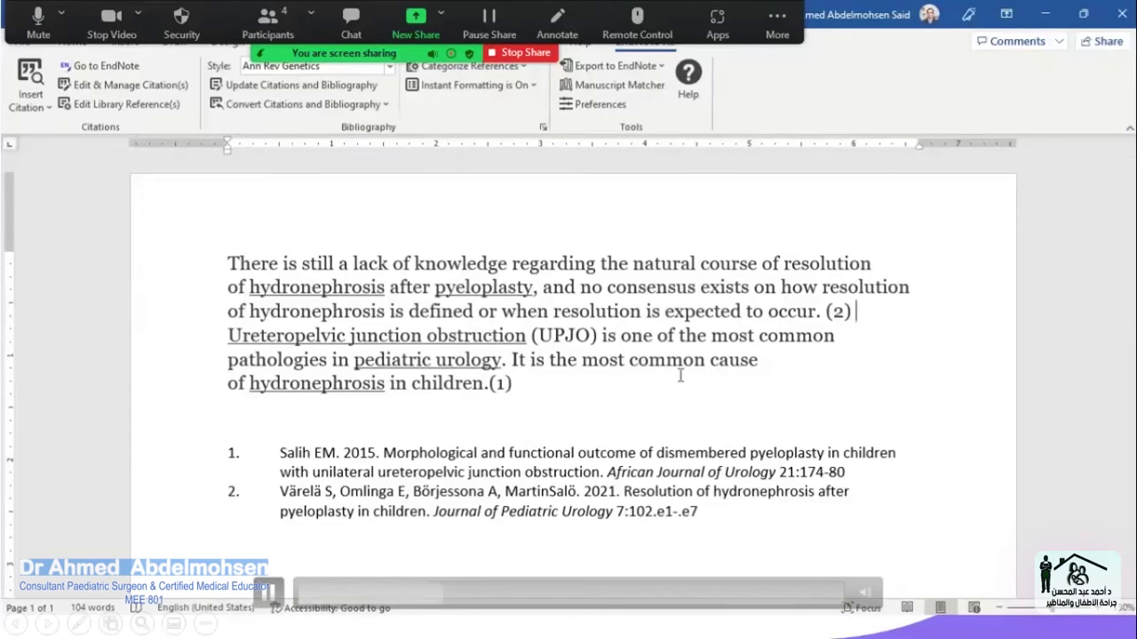
pyautogui.click(388, 68)
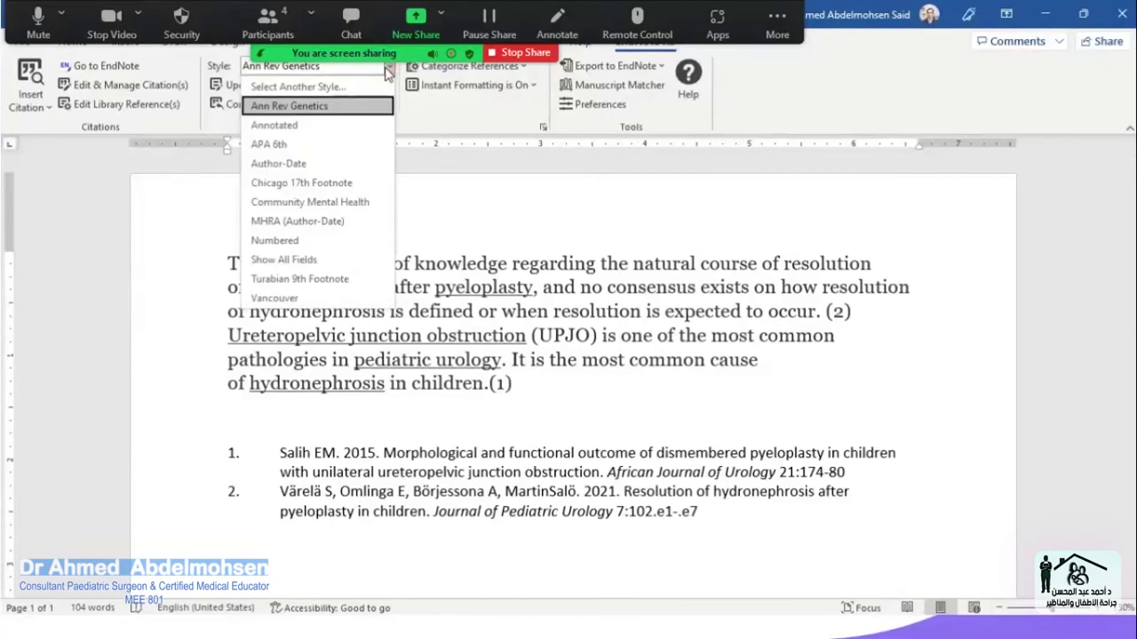
pyautogui.click(355, 299)
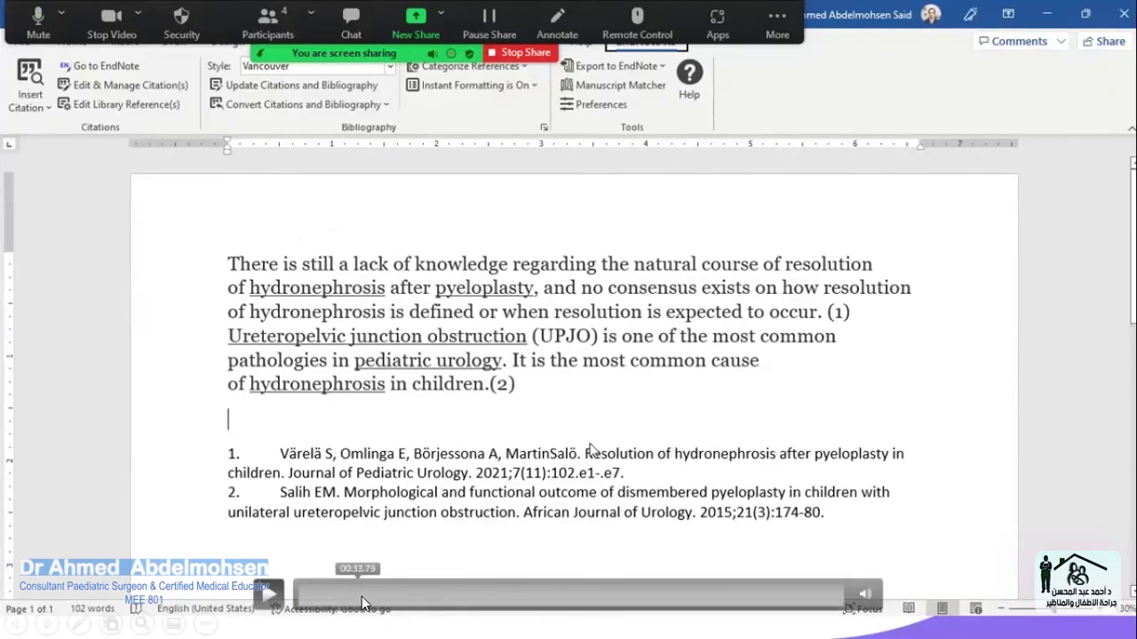
# - Seek through the embedded training video to the part where the "We retrospectively reviewed" sentence is pasted into the document
pyautogui.click(432, 591)
pyautogui.click(411, 590)
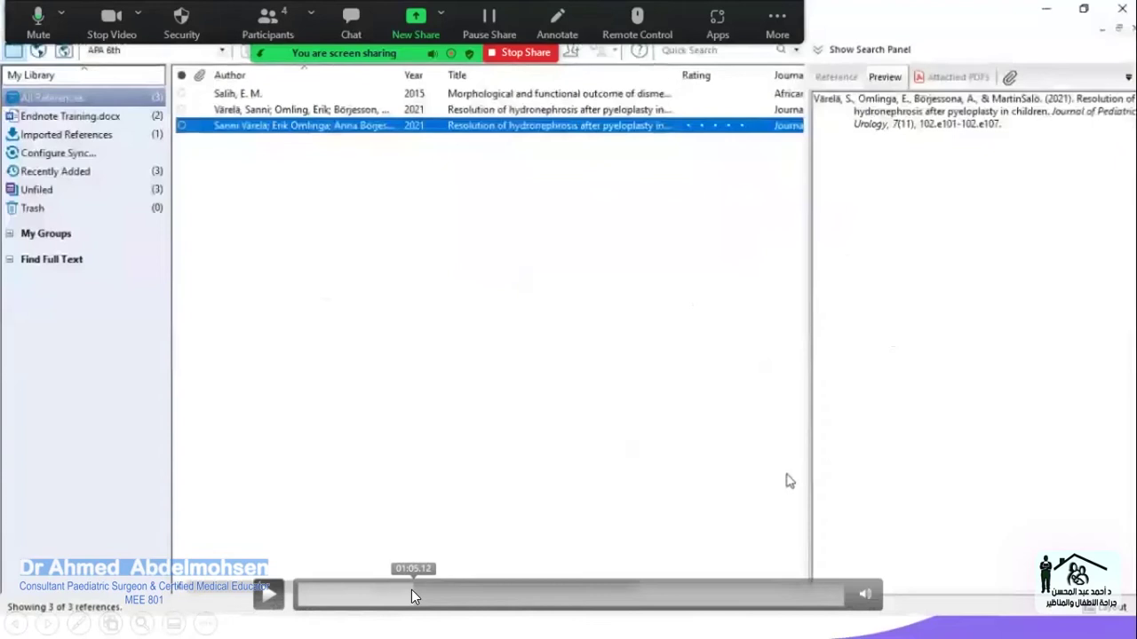
pyautogui.click(367, 592)
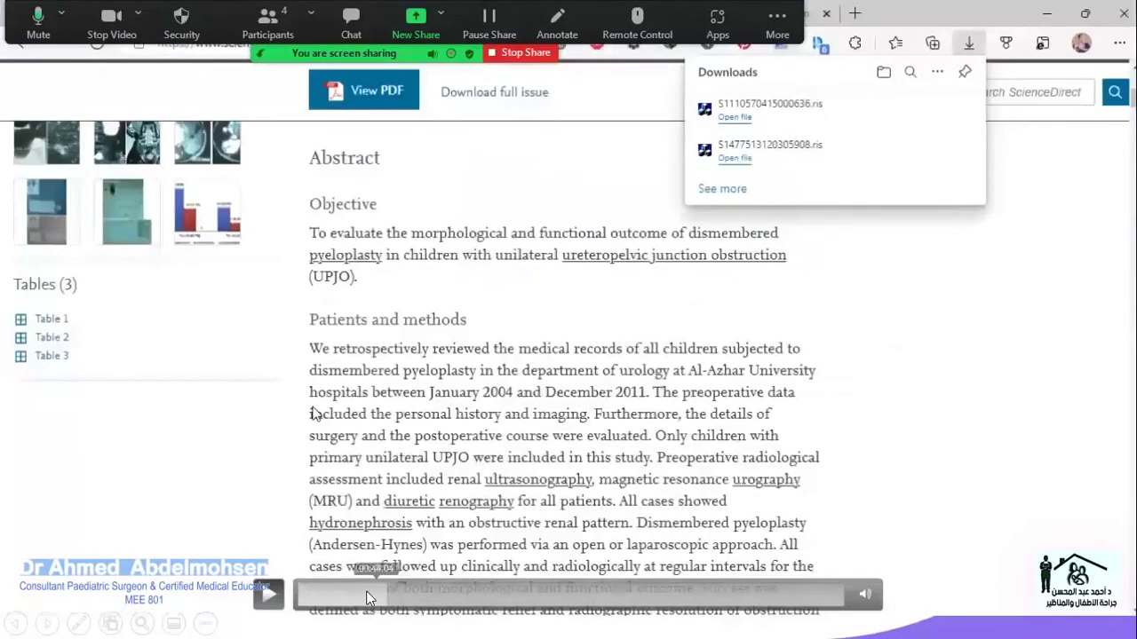
pyautogui.click(456, 602)
pyautogui.click(412, 601)
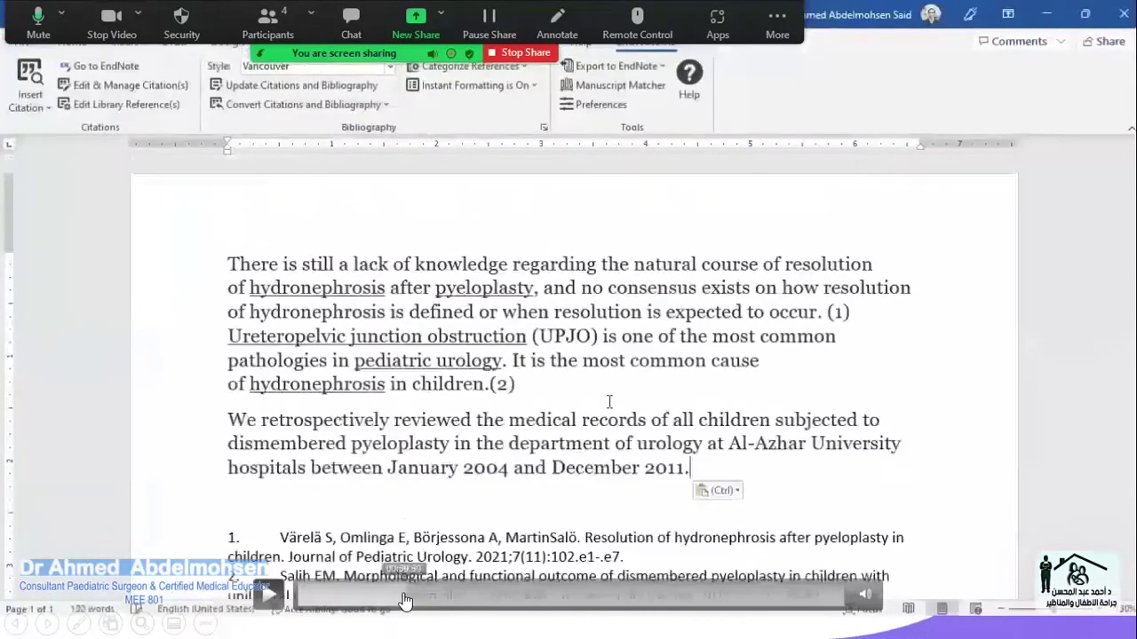
# - Seek the embedded training video back to the part showing the document in the Ann Rev Genetics style and play it
pyautogui.click(404, 601)
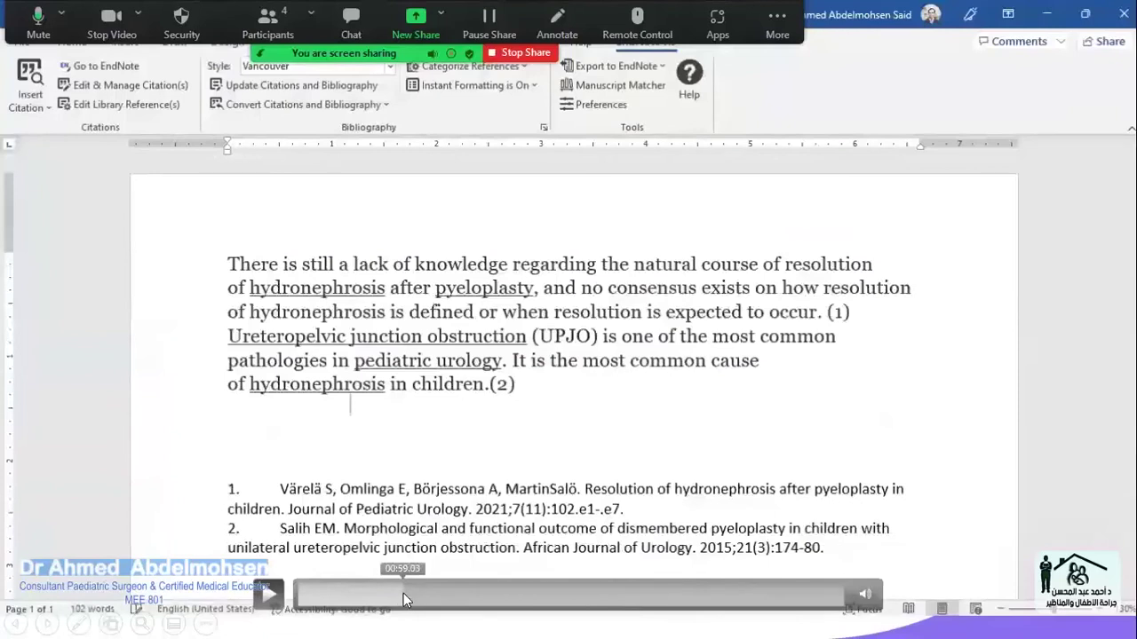
pyautogui.click(524, 591)
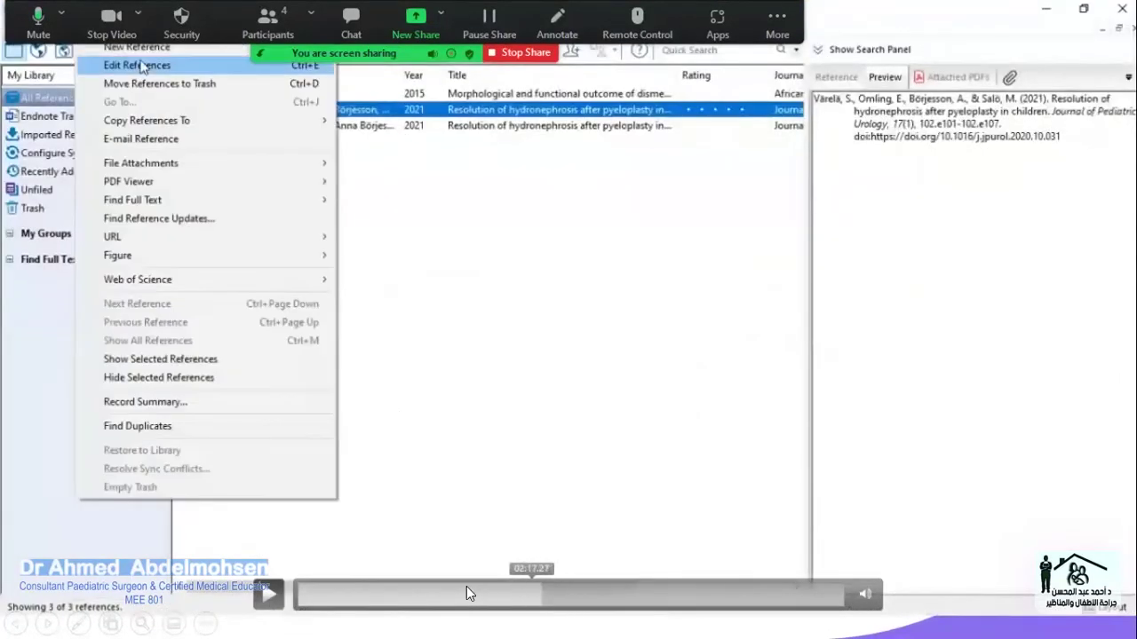
pyautogui.click(423, 597)
pyautogui.click(414, 593)
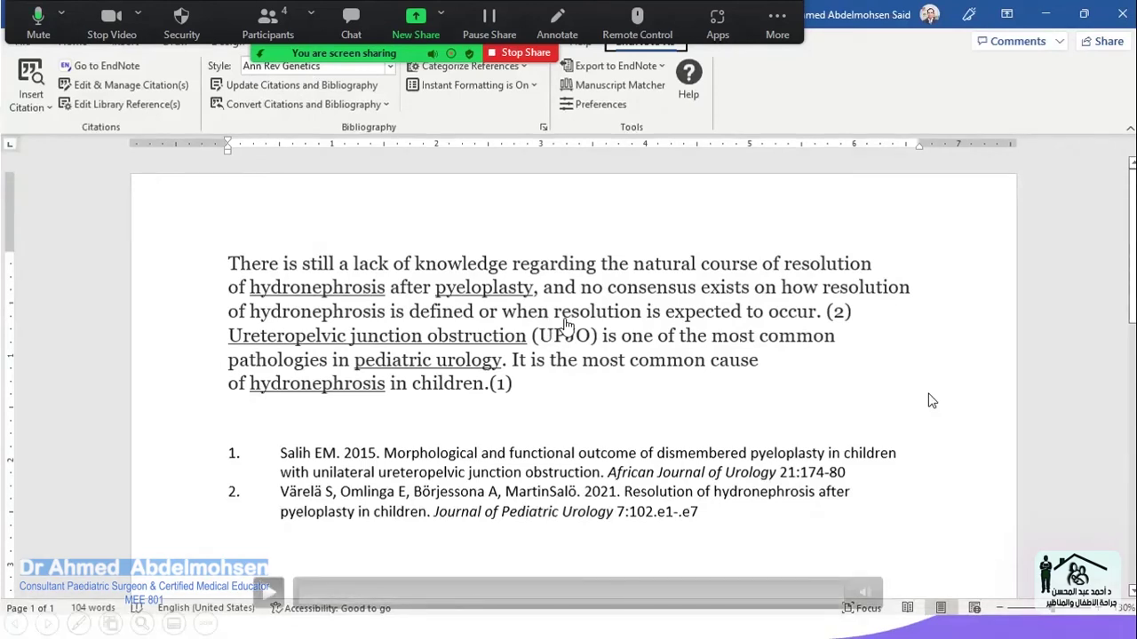
pyautogui.press('alt')
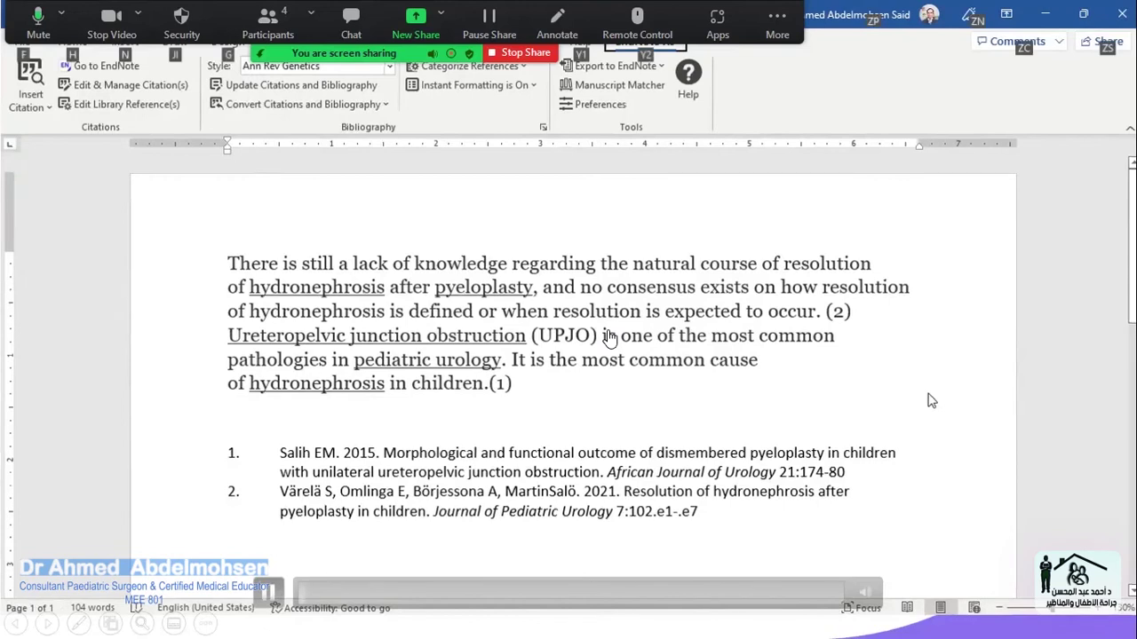
pyautogui.click(990, 311)
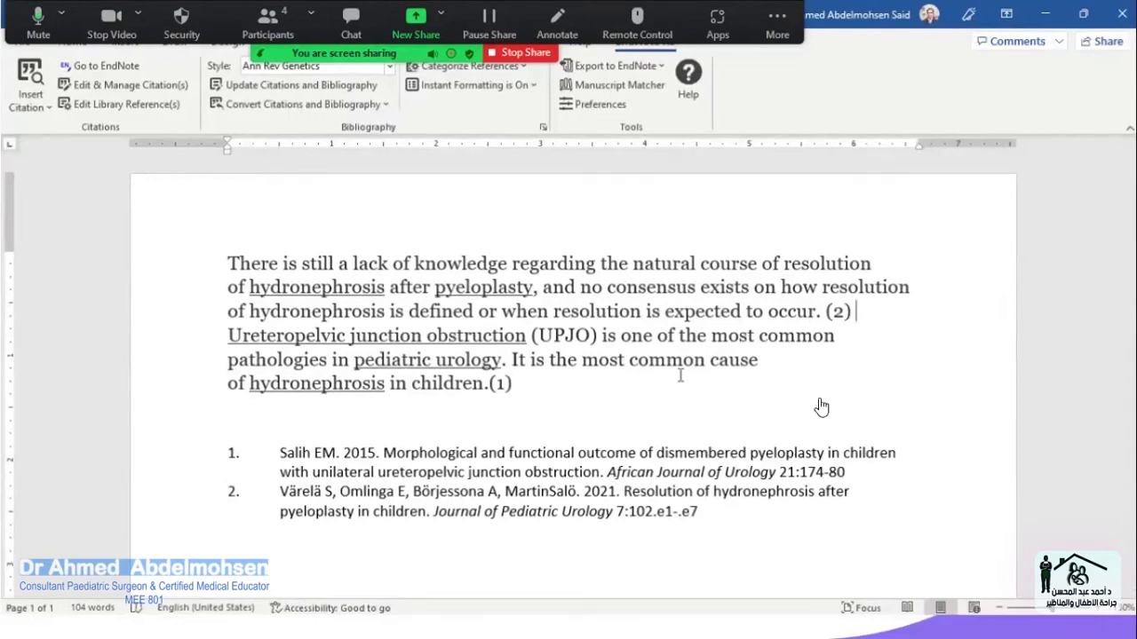
pyautogui.moveTo(532, 588)
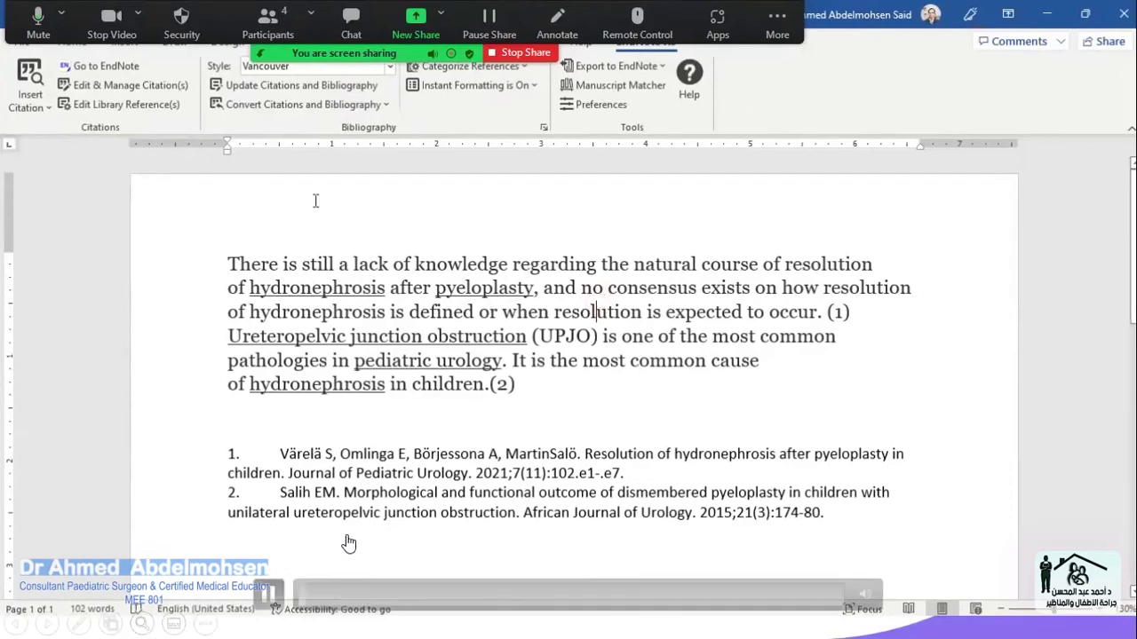
# - Go to the EndNote library and compare the previews of the two 2021 "Resolution of hydronephrosis after pyeloplasty" references
pyautogui.click(106, 68)
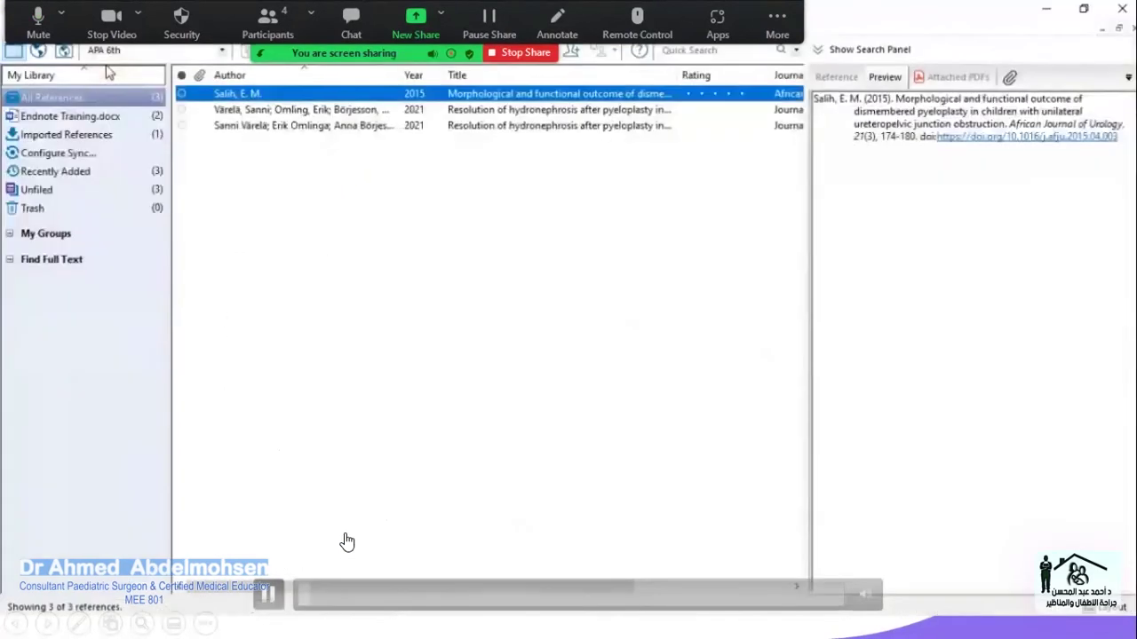
pyautogui.click(351, 128)
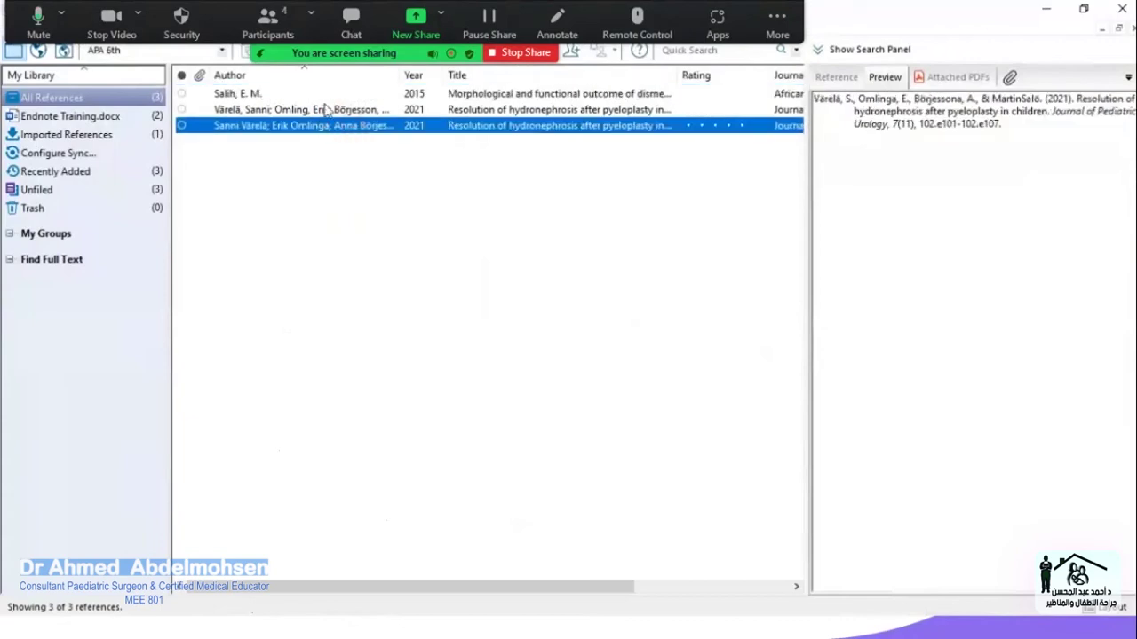
pyautogui.click(342, 110)
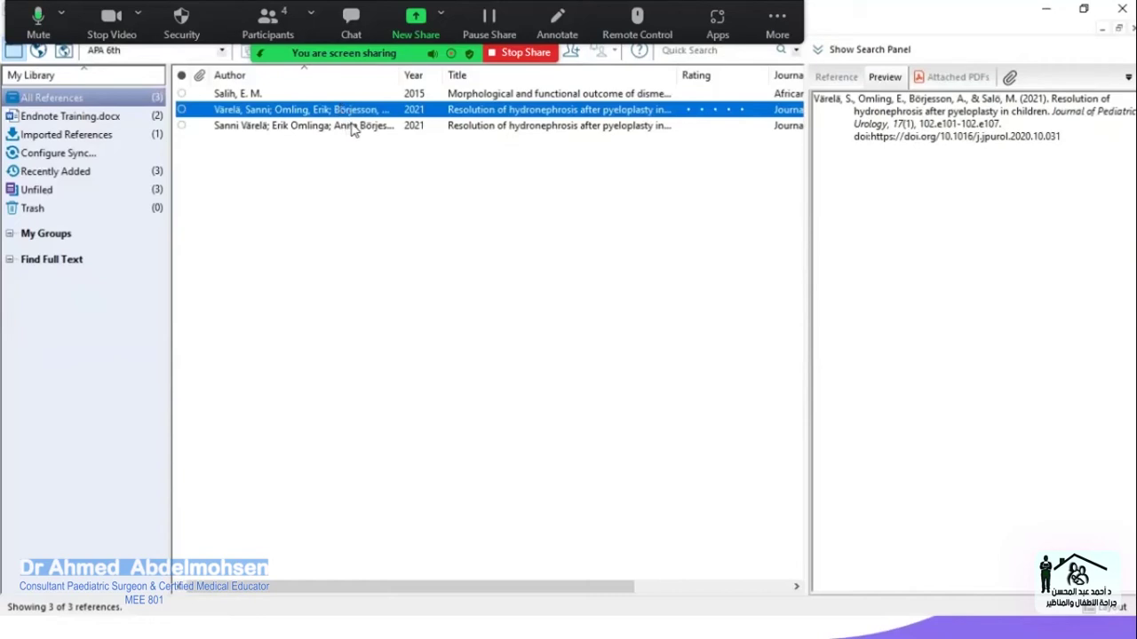
pyautogui.click(352, 127)
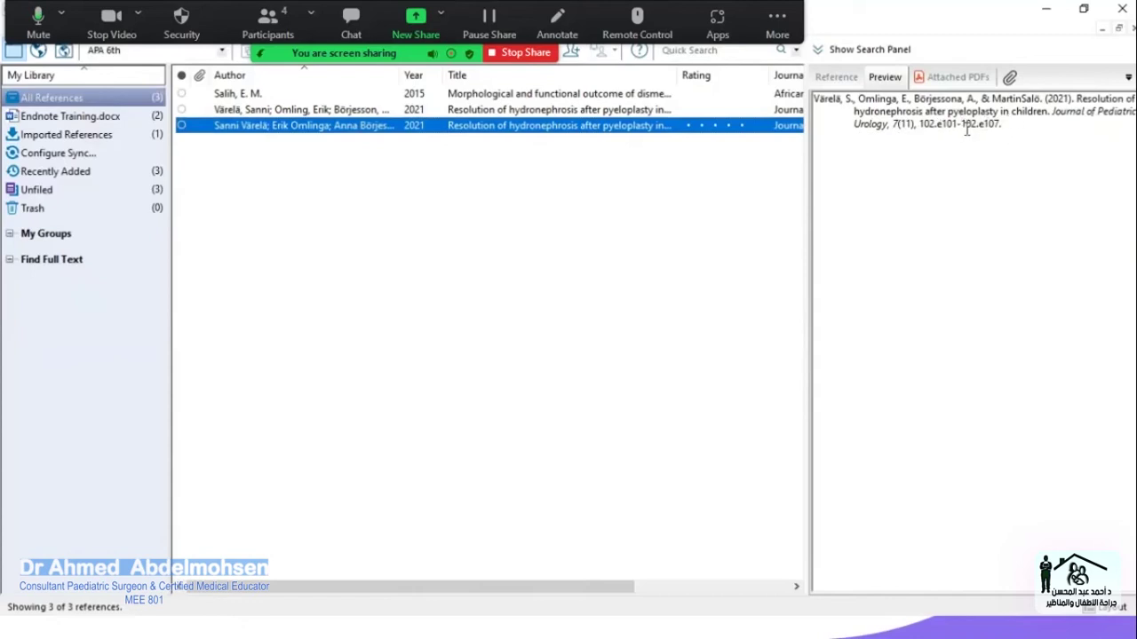
pyautogui.click(644, 113)
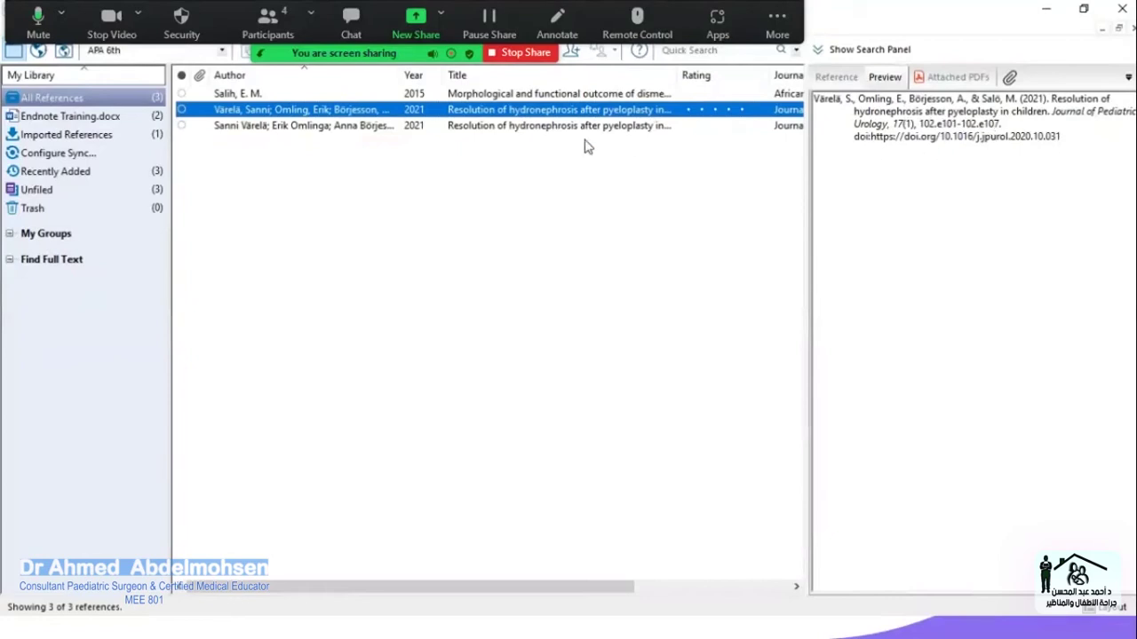
pyautogui.click(426, 129)
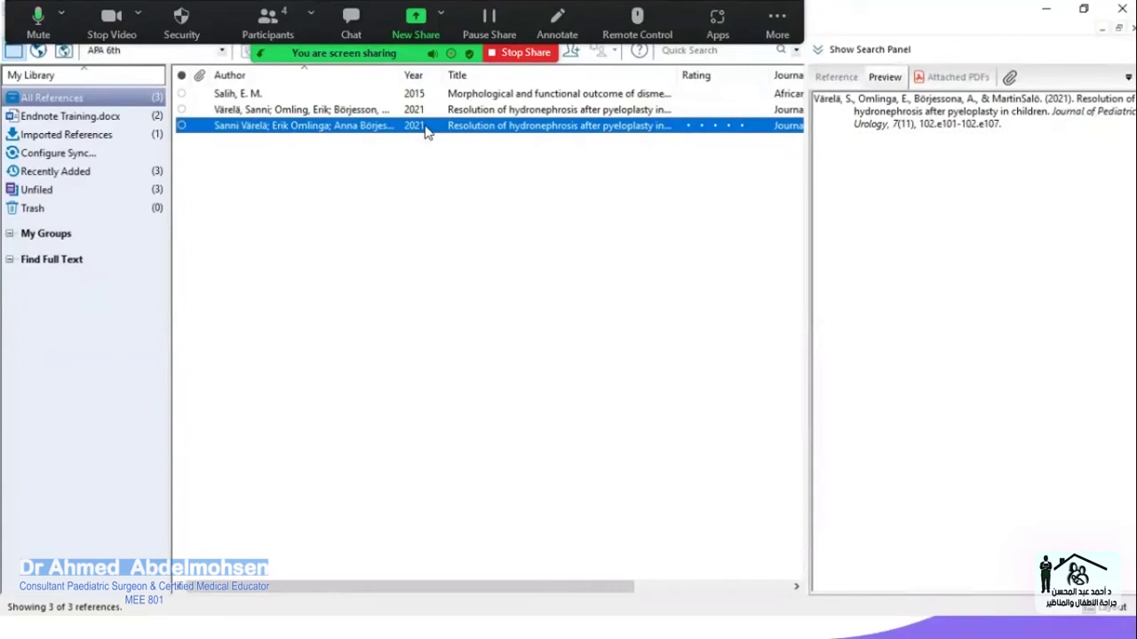
# - Copy the "We retrospectively reviewed" sentence ending in "December 2011." from the Edge article and paste it into Word as a new paragraph after citation (2)
pyautogui.hotkey('alt', 'Tab')
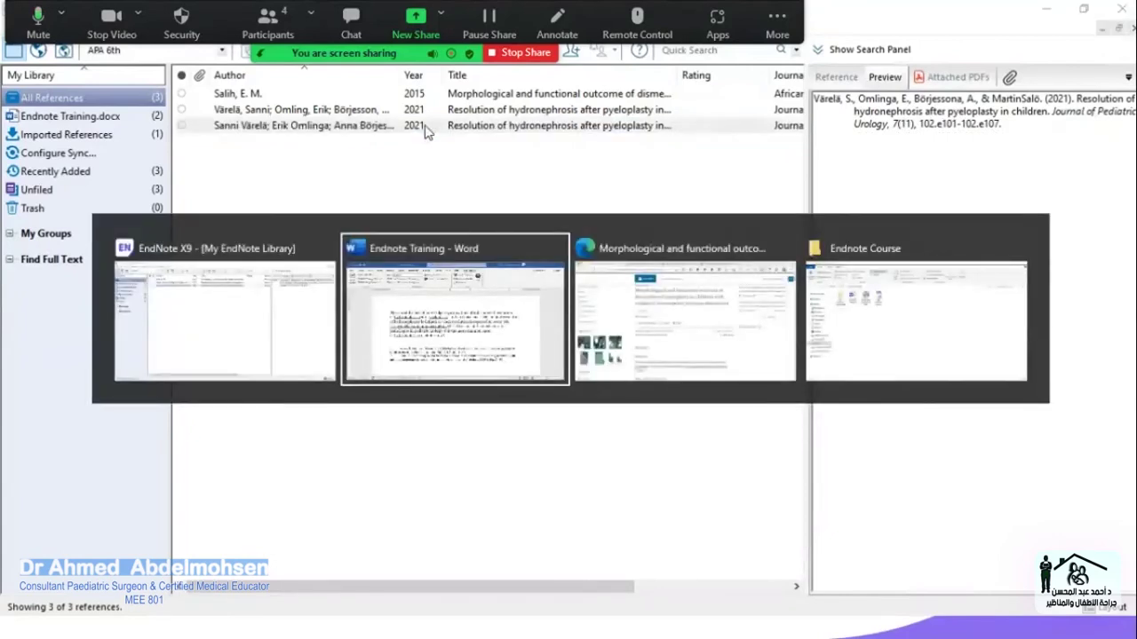
pyautogui.hotkey('alt', 'Tab')
pyautogui.scroll(-3, 571, 353)
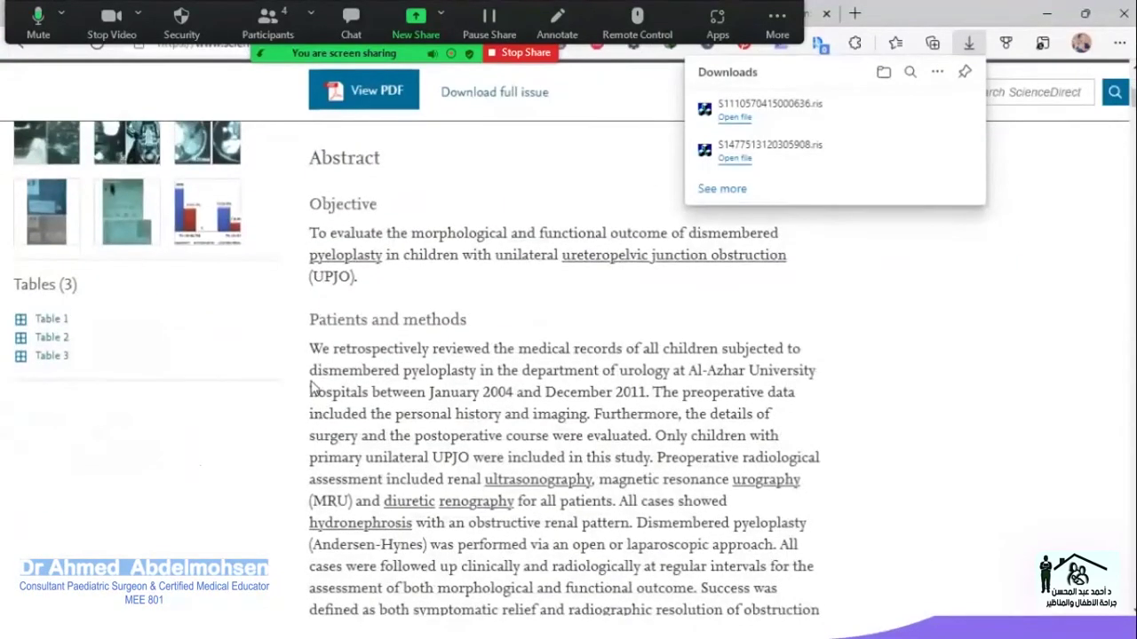
pyautogui.moveTo(314, 347); pyautogui.dragTo(649, 397)
pyautogui.hotkey('ctrl', 'c')
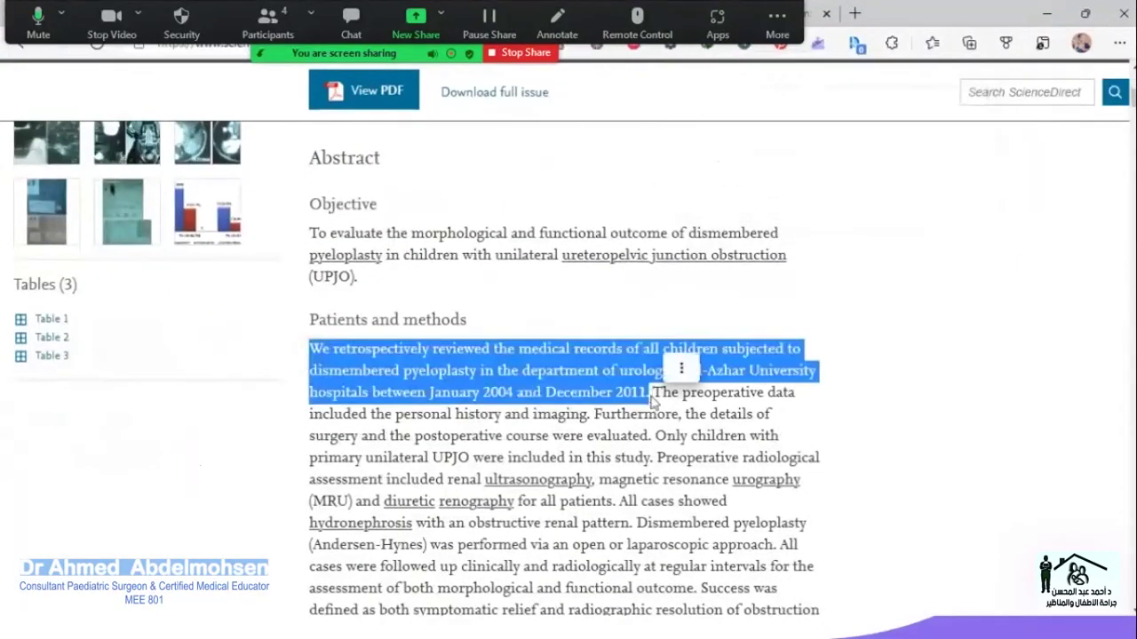
pyautogui.hotkey('alt', 'Tab')
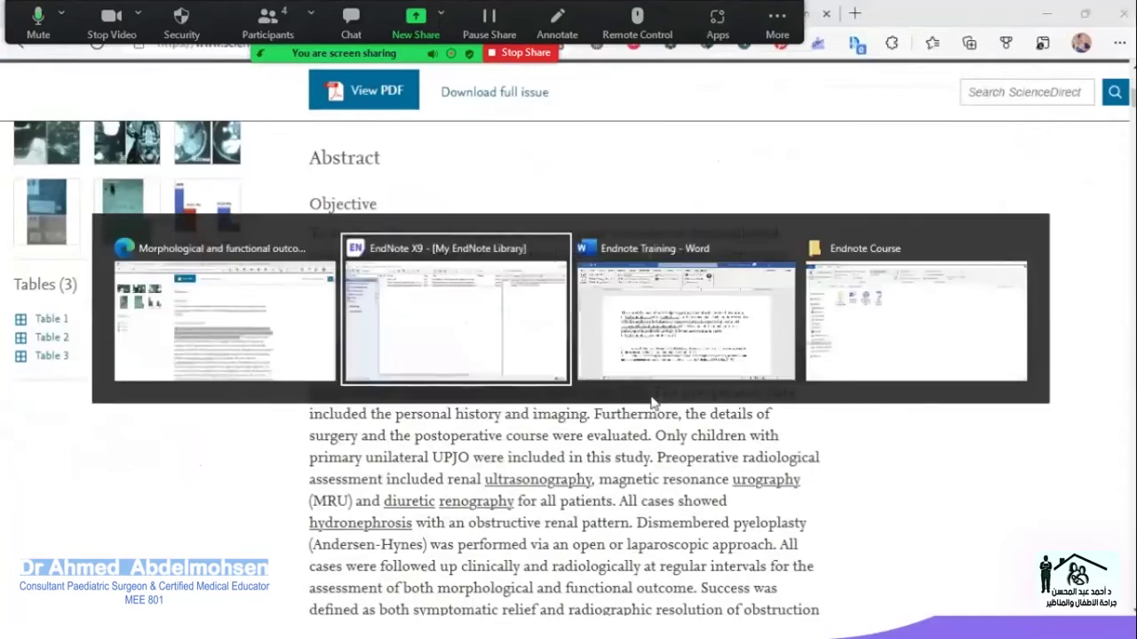
pyautogui.hotkey('alt', 'Tab')
pyautogui.click(610, 401)
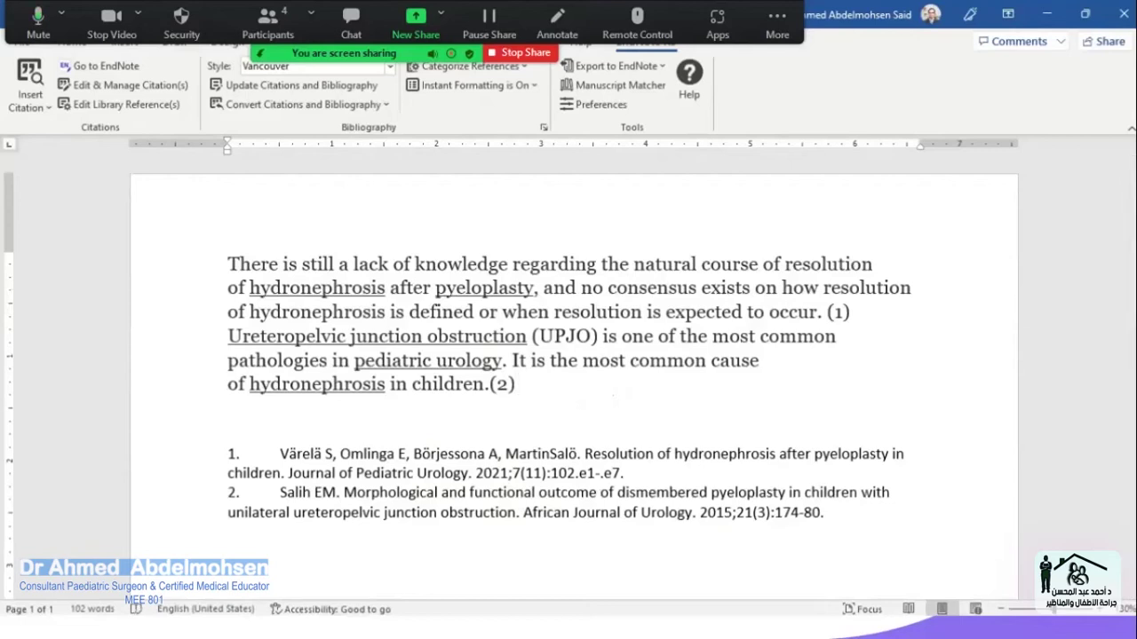
pyautogui.press('Return')
pyautogui.hotkey('ctrl', 'v')
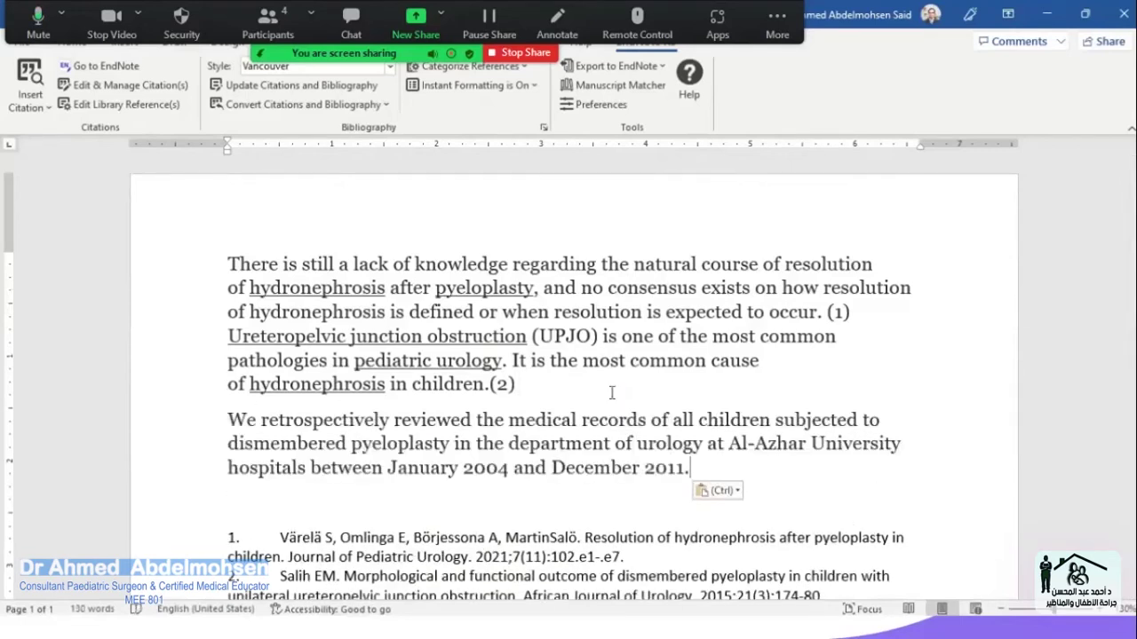
# - Insert the 2021 hydronephrosis reference with volume 7(11) from EndNote as the citation after "December 2011." and check the reference list
pyautogui.hotkey('alt', 'Tab')
pyautogui.hotkey('alt', 'Tab')
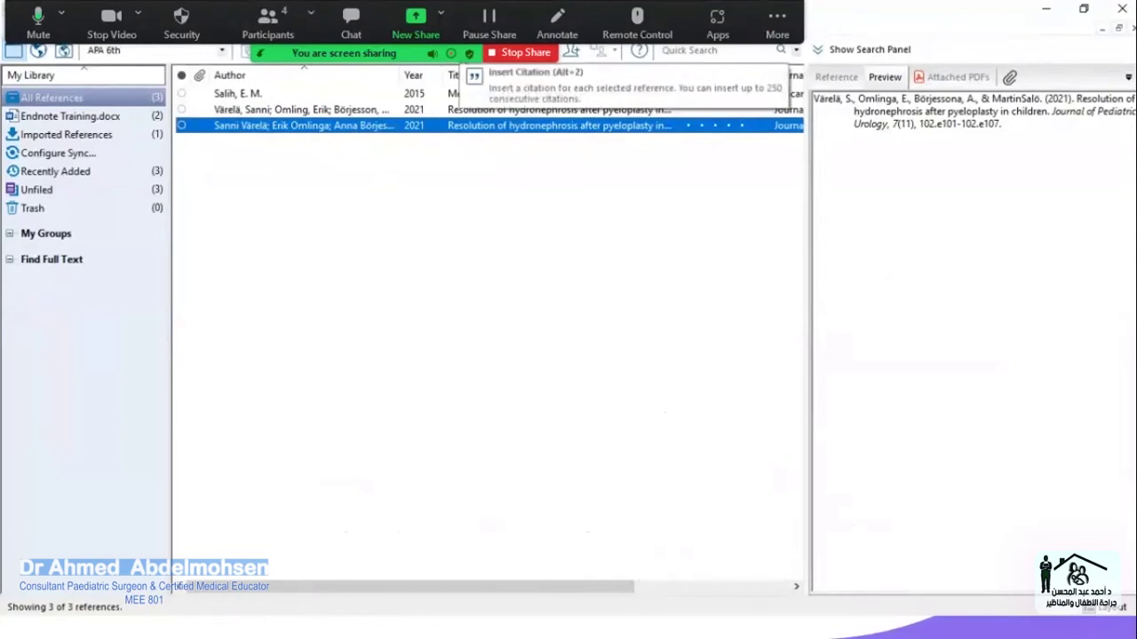
pyautogui.click(474, 76)
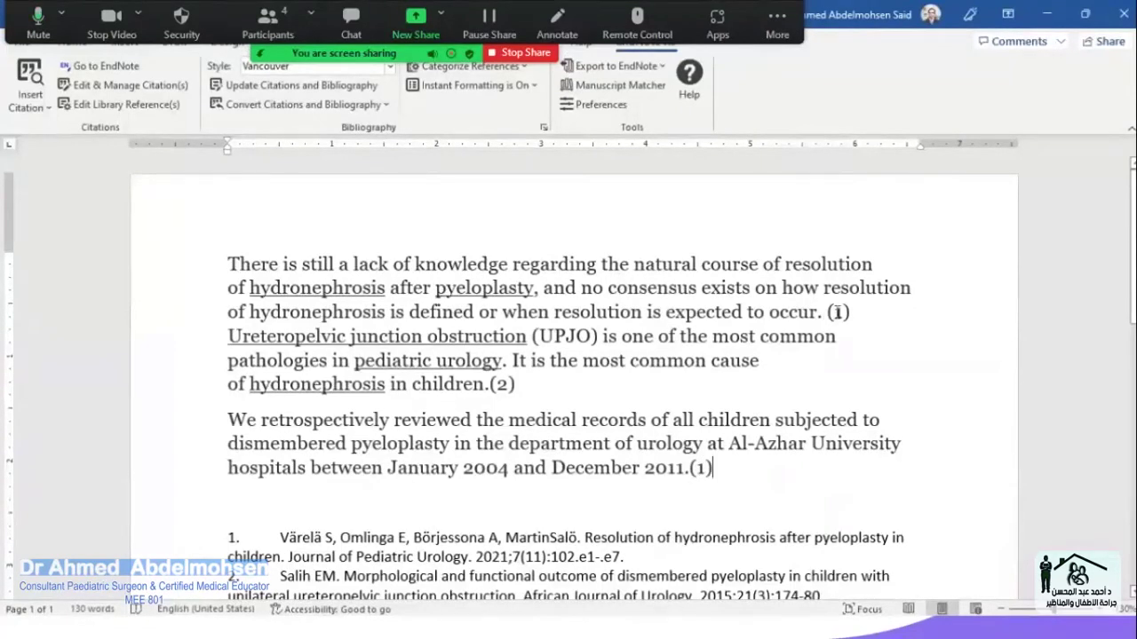
pyautogui.scroll(-2, 838, 313)
pyautogui.scroll(-1, 838, 312)
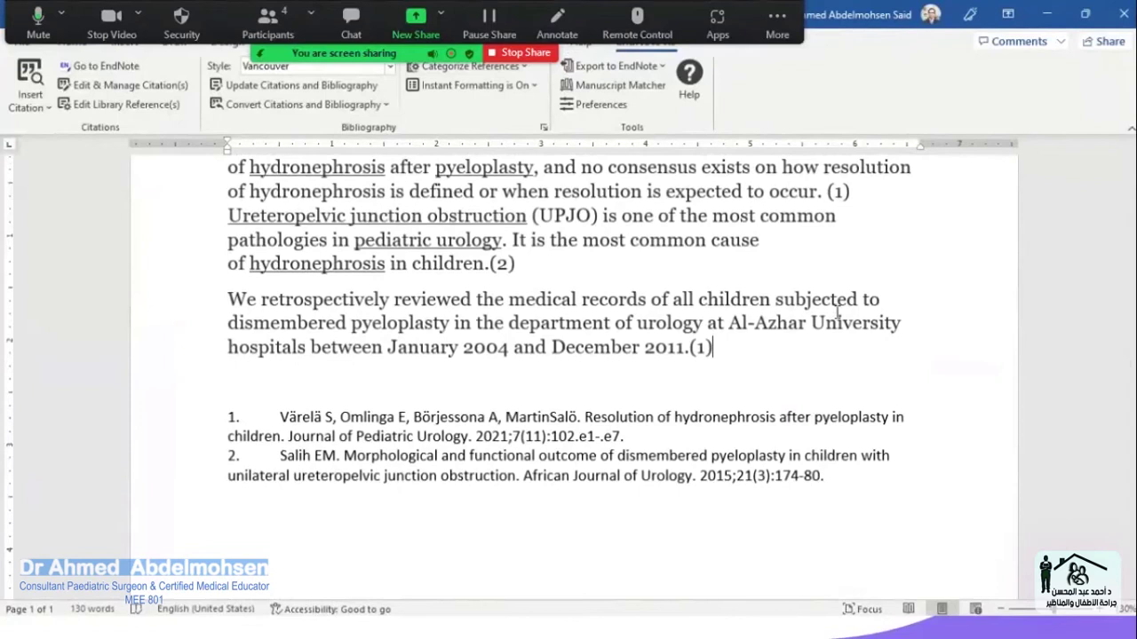
# - Add the other 2021 hydronephrosis reference, volume 17(1), from EndNote to the citation after "December 2011."
pyautogui.hotkey('alt', 'Tab')
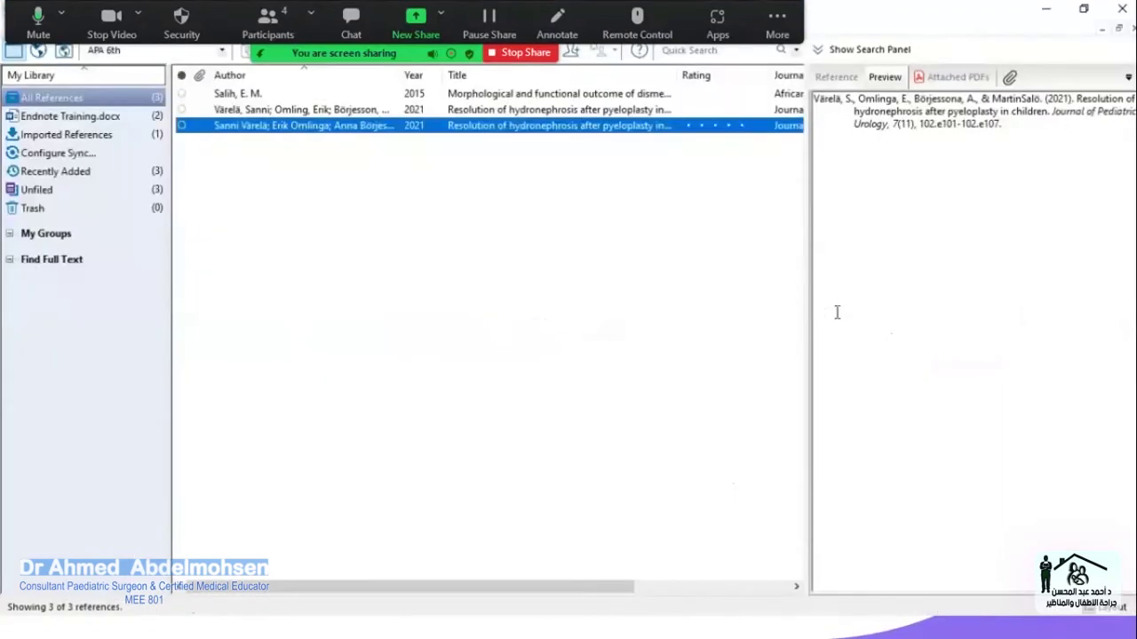
pyautogui.click(360, 110)
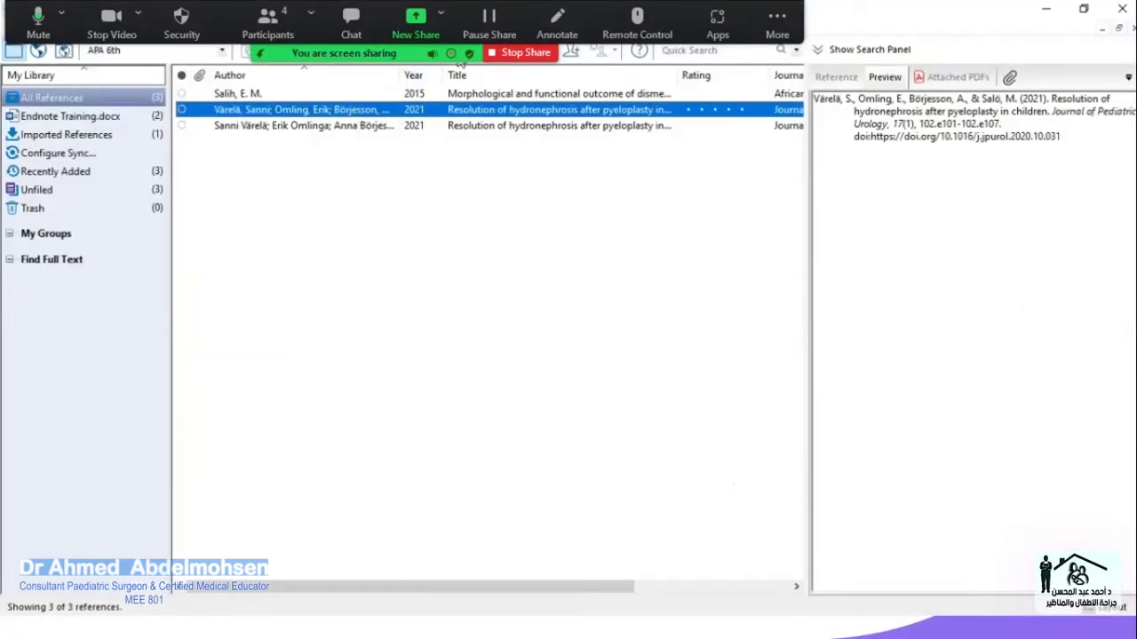
pyautogui.hotkey('alt', 'Tab')
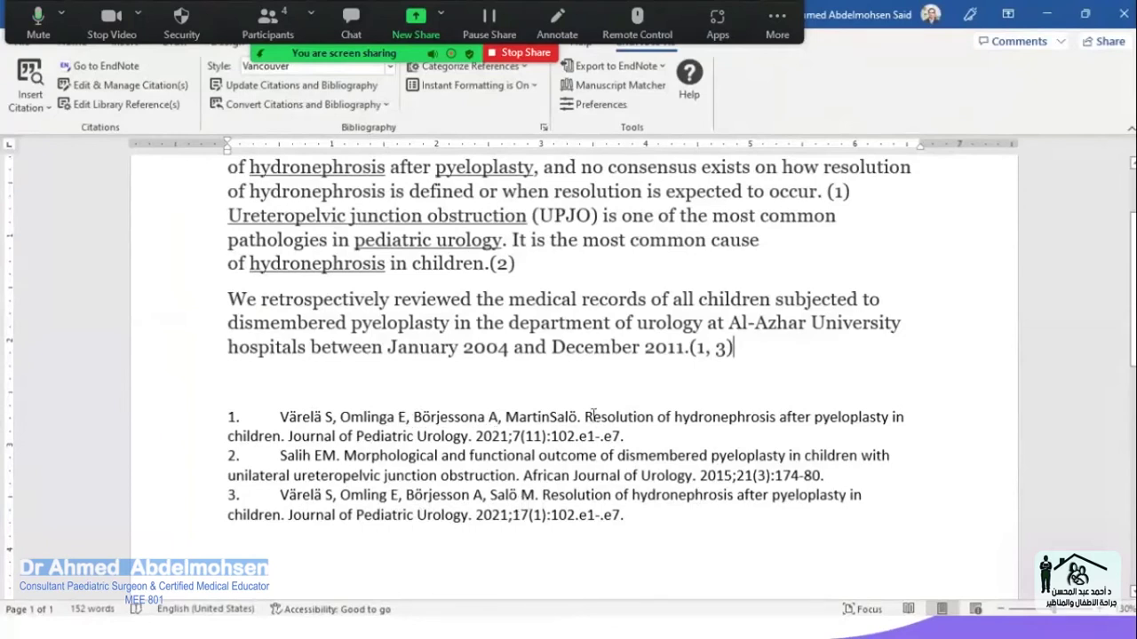
# - Return to EndNote and run Find Duplicates on the library's references
pyautogui.hotkey('alt', 'Tab')
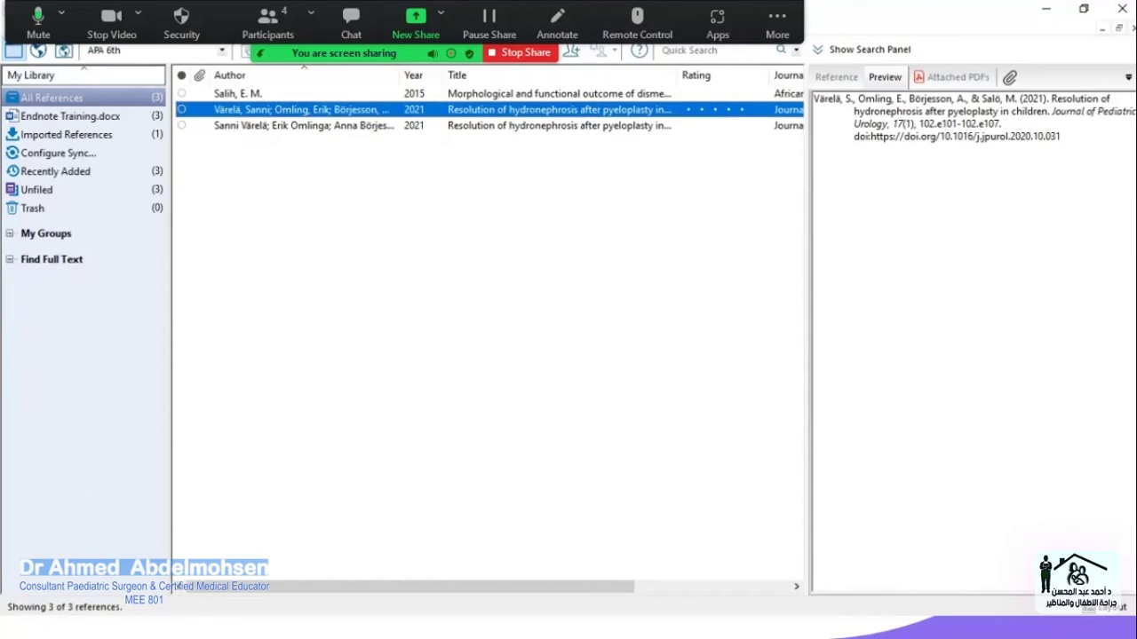
pyautogui.hotkey('alt', 'r')
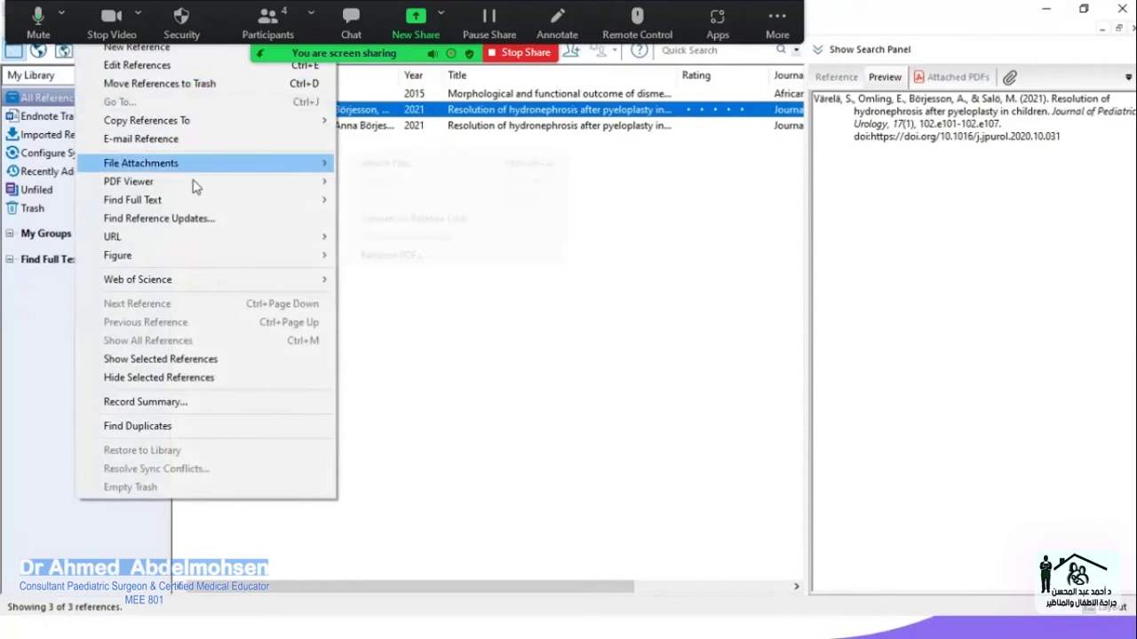
pyautogui.moveTo(213, 168)
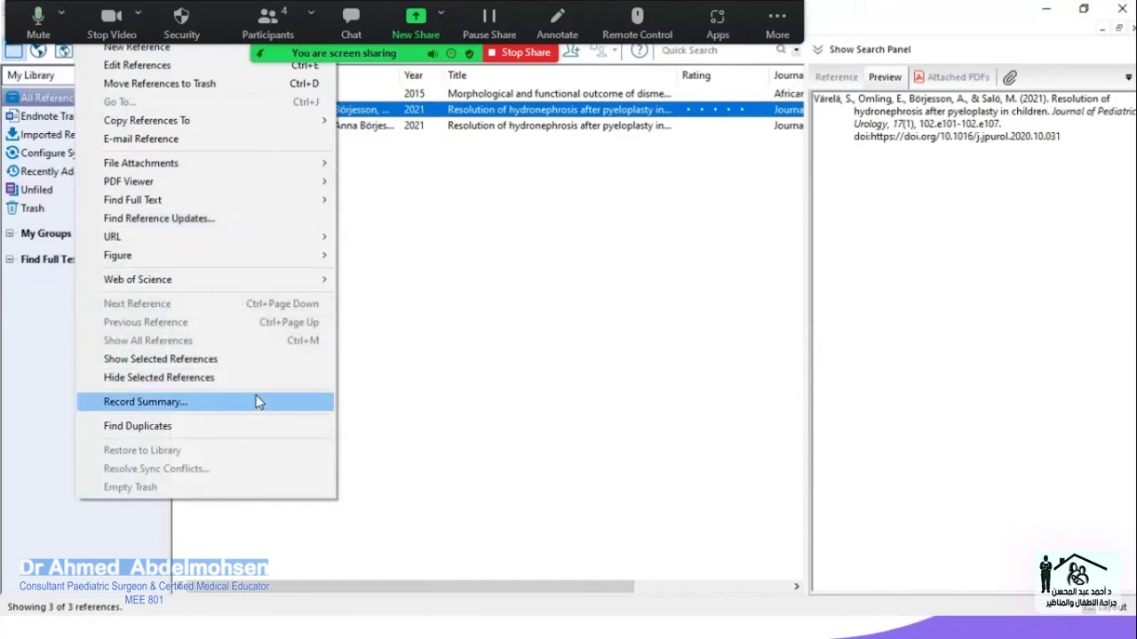
pyautogui.click(207, 431)
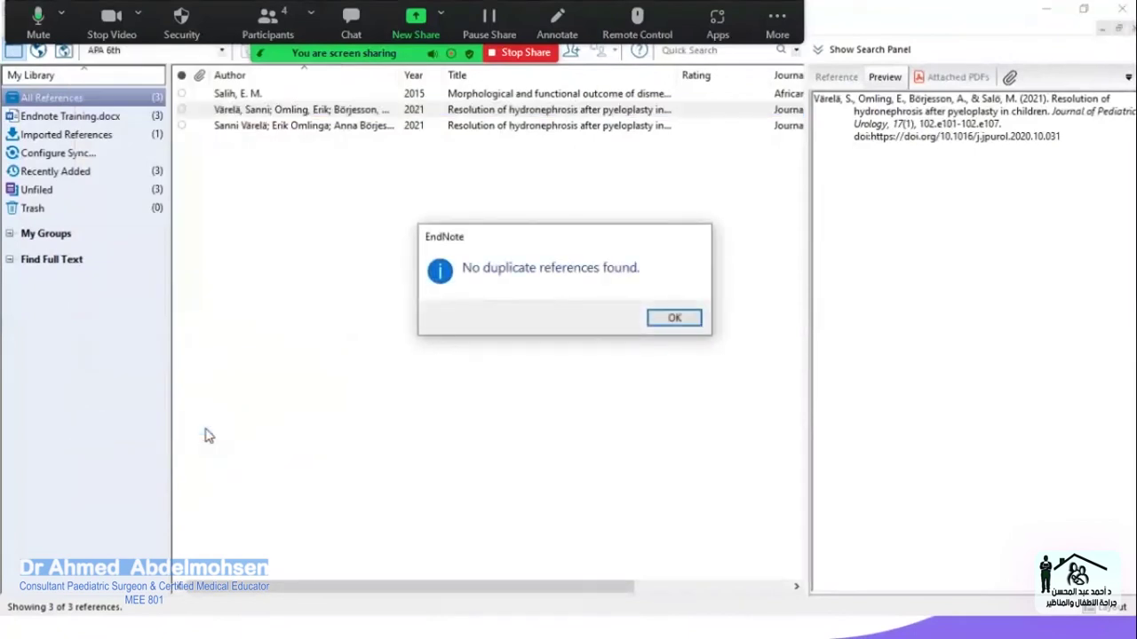
pyautogui.click(672, 317)
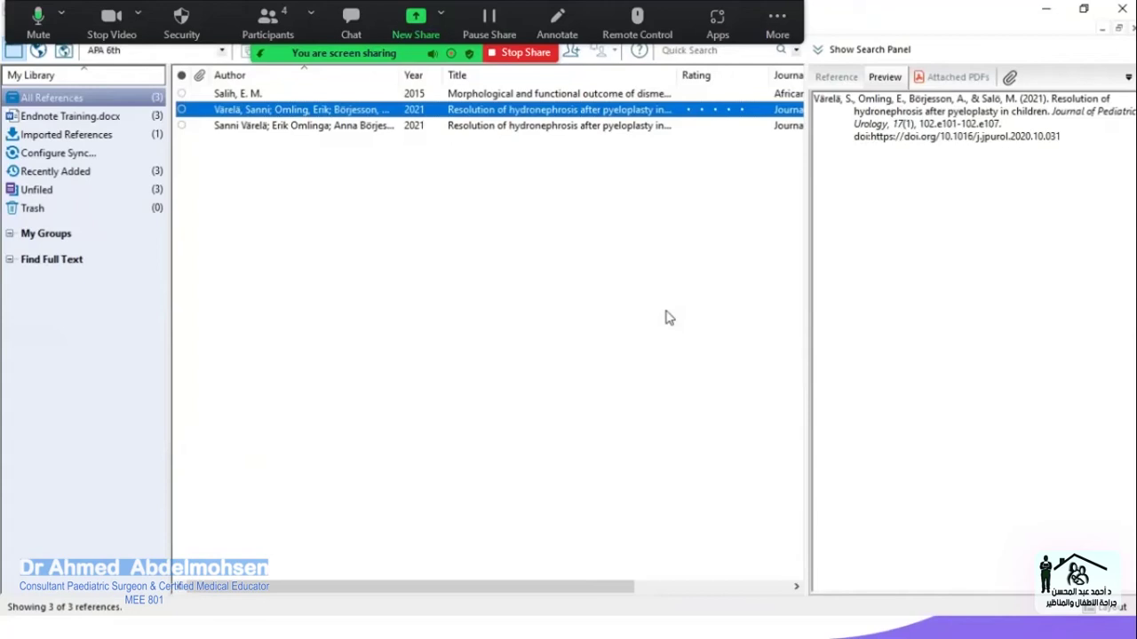
# - Delete the 2021 hydronephrosis reference with volume 7(11) from the EndNote library
pyautogui.click(586, 129)
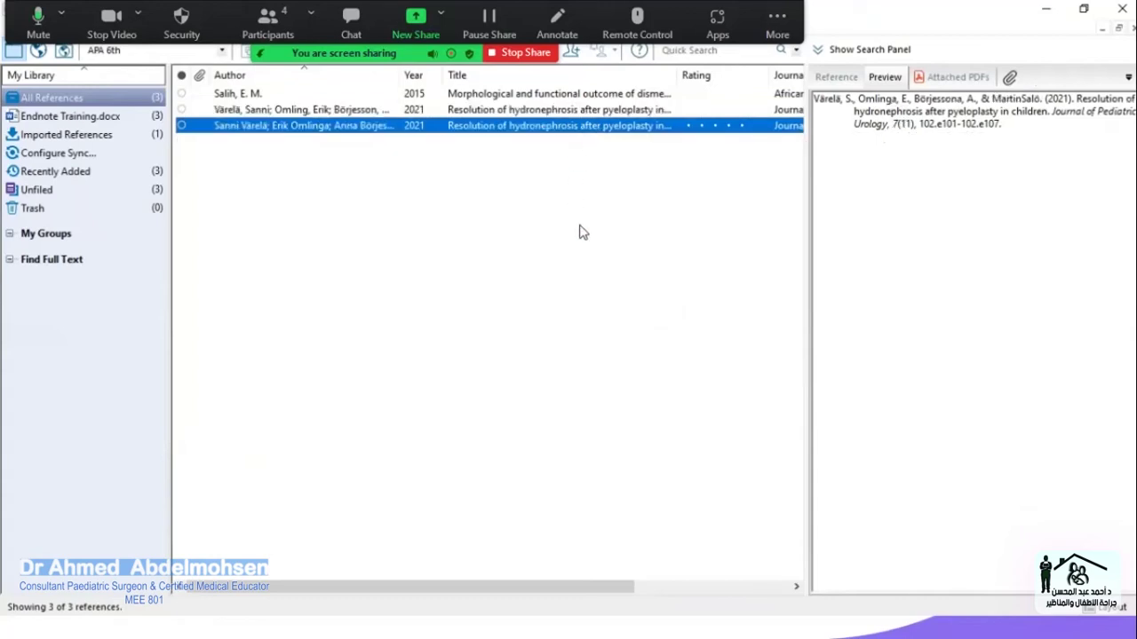
pyautogui.press('Delete')
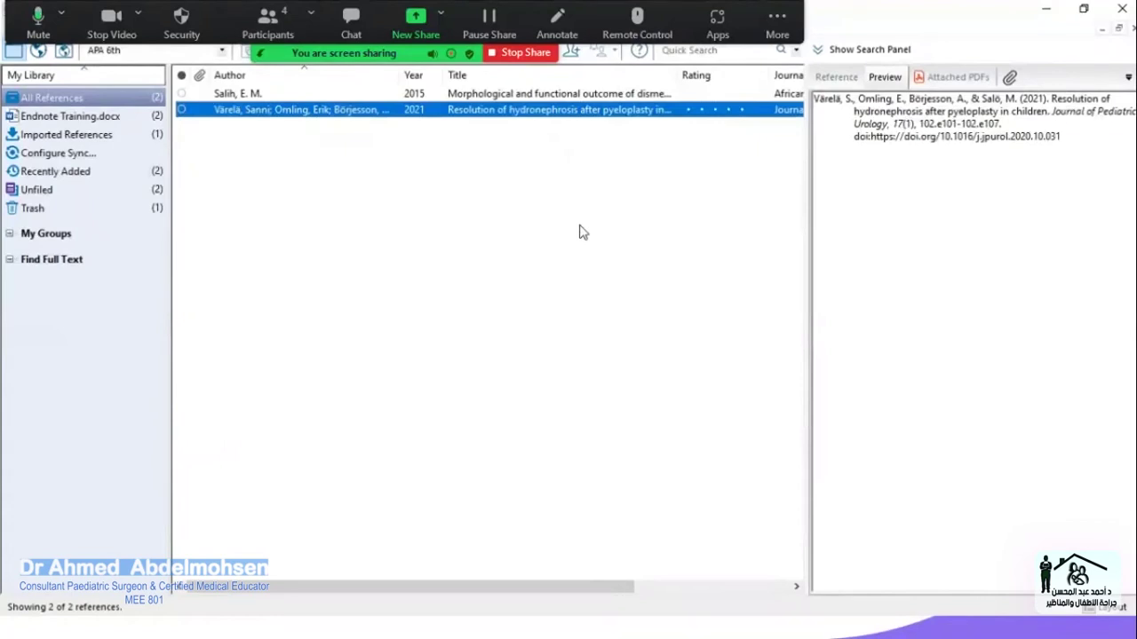
pyautogui.hotkey('alt', 'Tab')
pyautogui.hotkey('alt', 'Tab')
# - Restore the deleted 2021 hydronephrosis reference from the Trash to the library and show all references
pyautogui.click(71, 208)
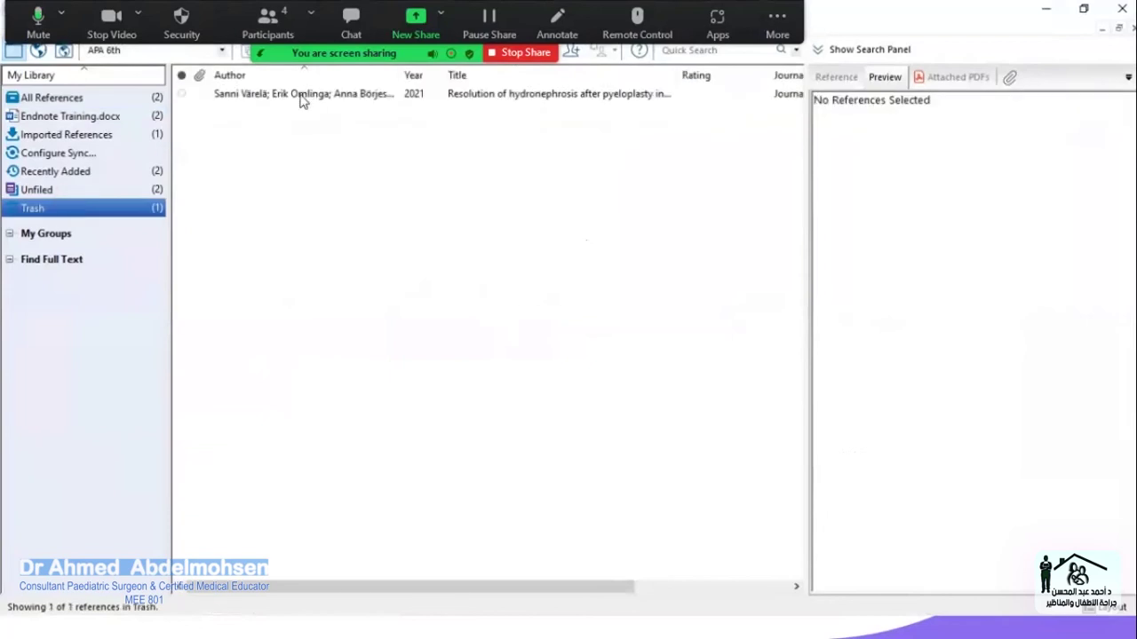
pyautogui.click(305, 95)
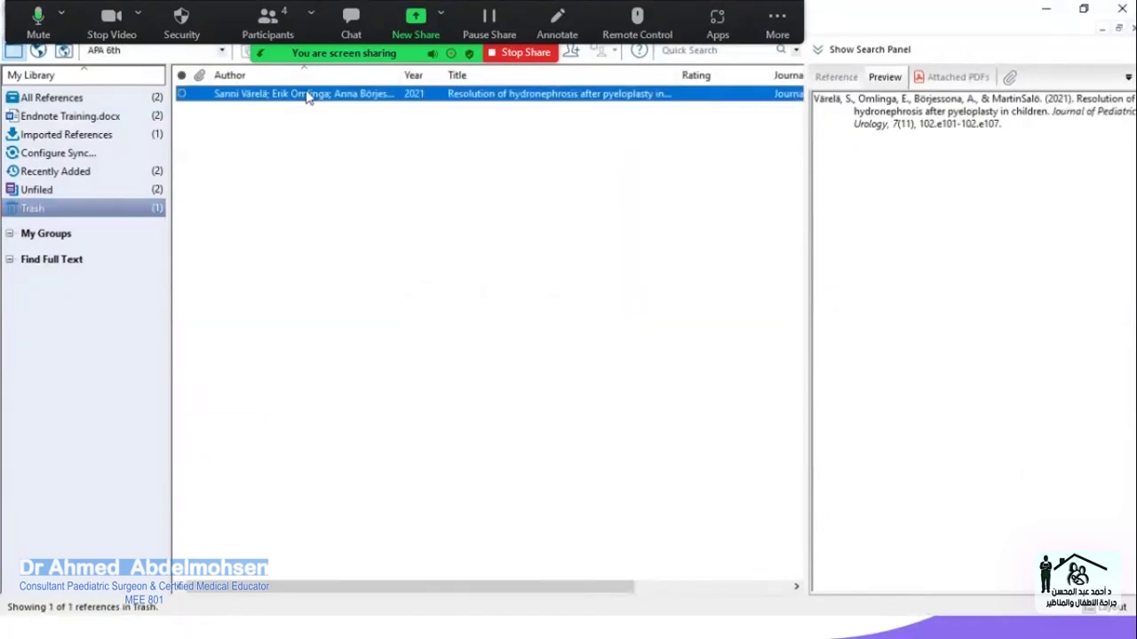
pyautogui.rightClick(309, 96)
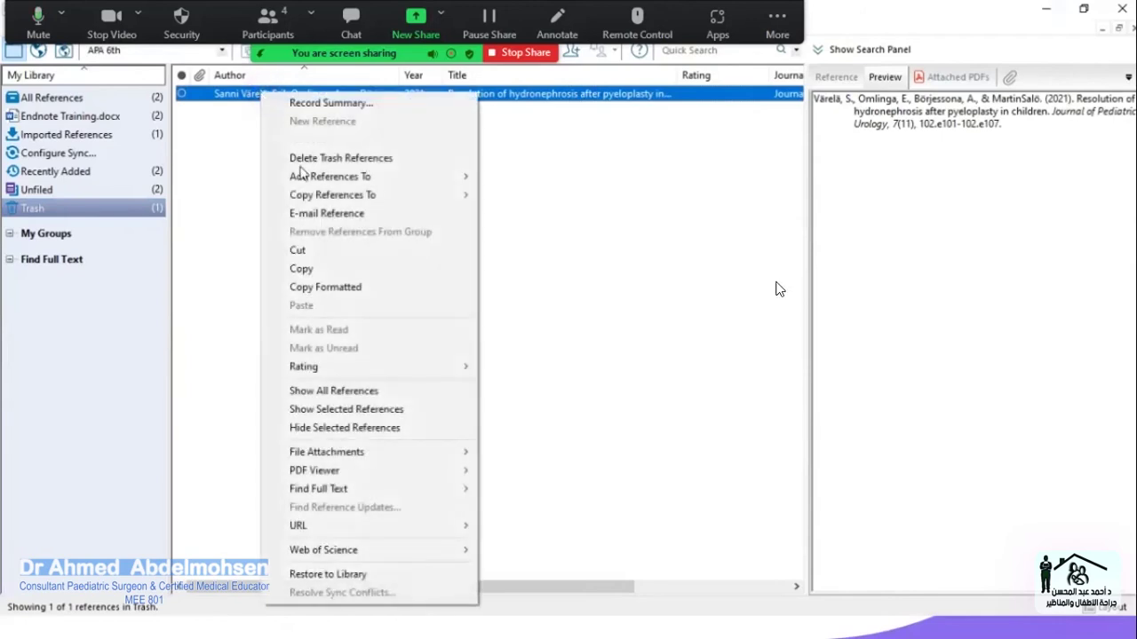
pyautogui.moveTo(323, 190)
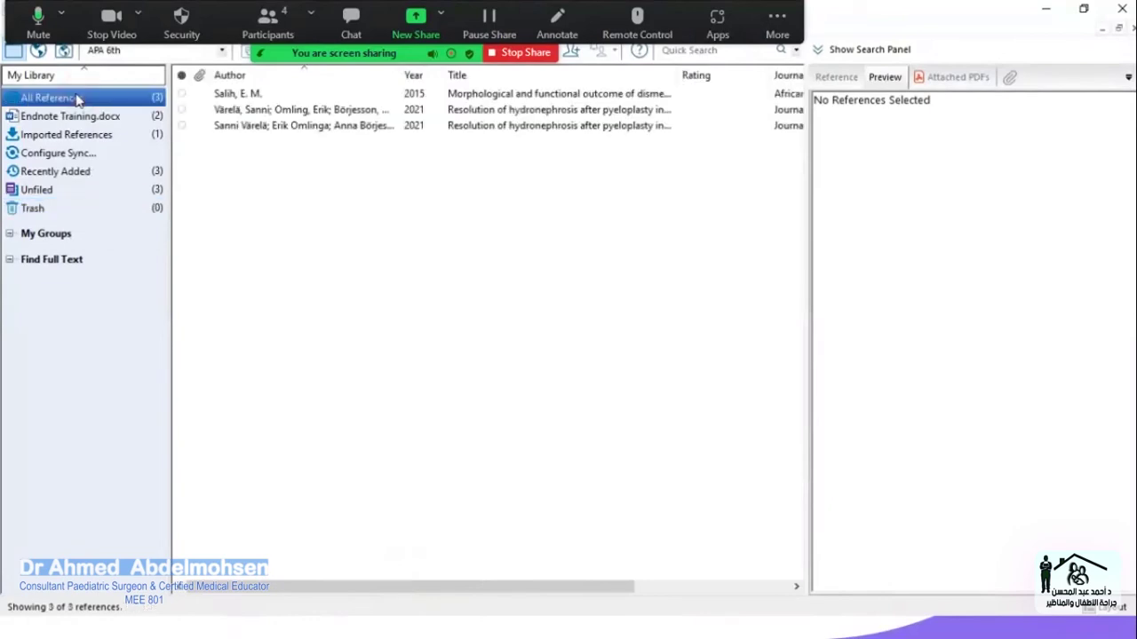
pyautogui.click(735, 591)
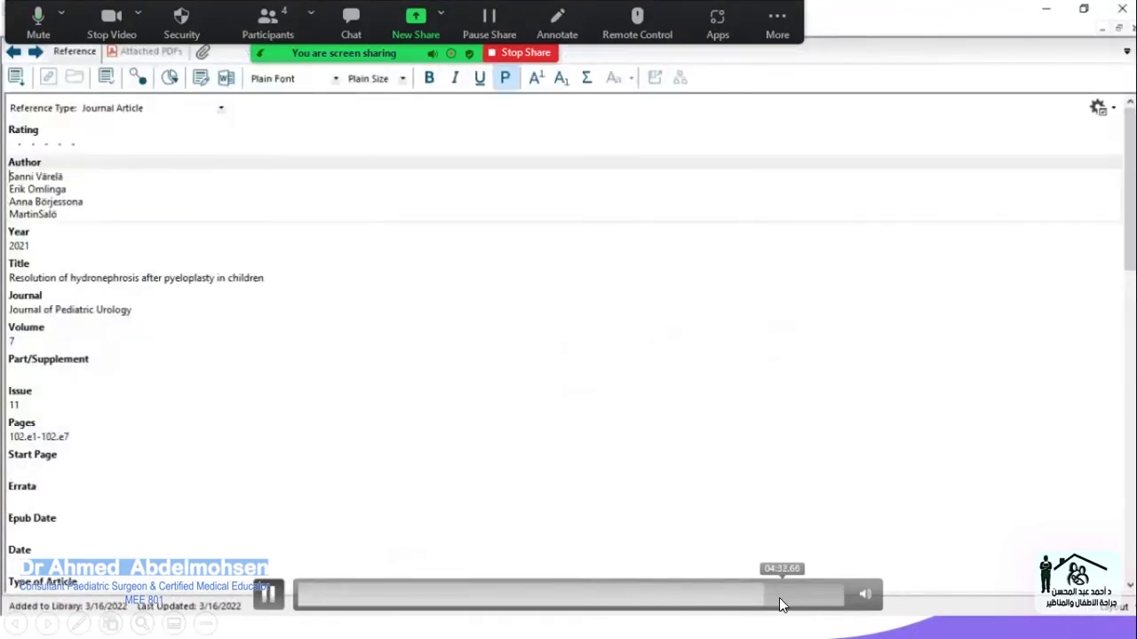
pyautogui.click(780, 596)
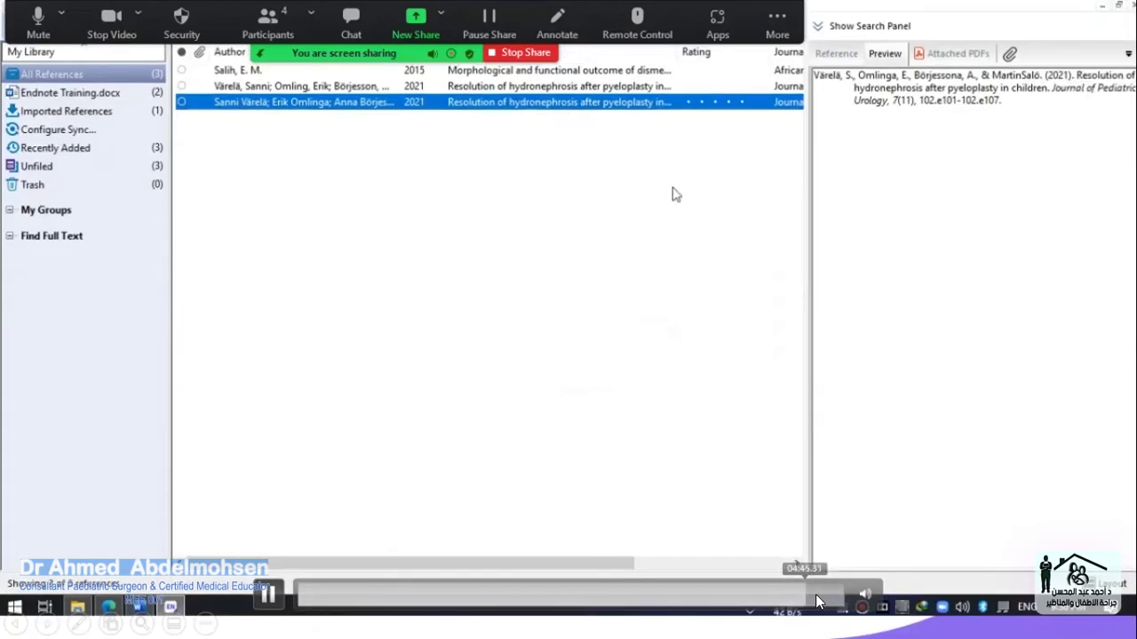
pyautogui.click(819, 599)
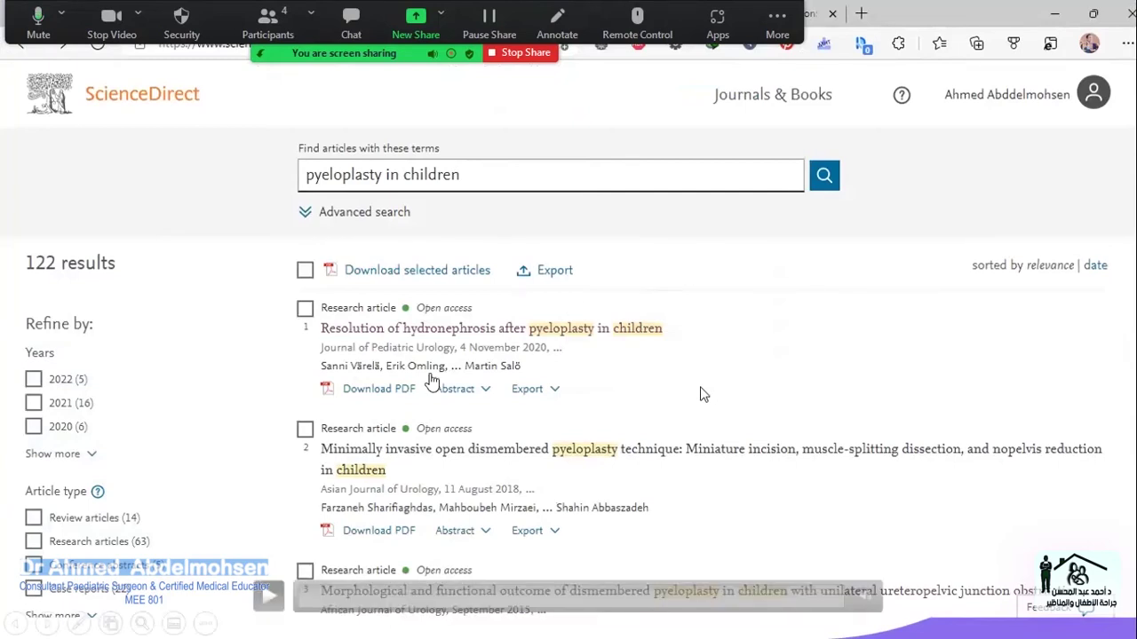
pyautogui.click(268, 602)
pyautogui.click(346, 604)
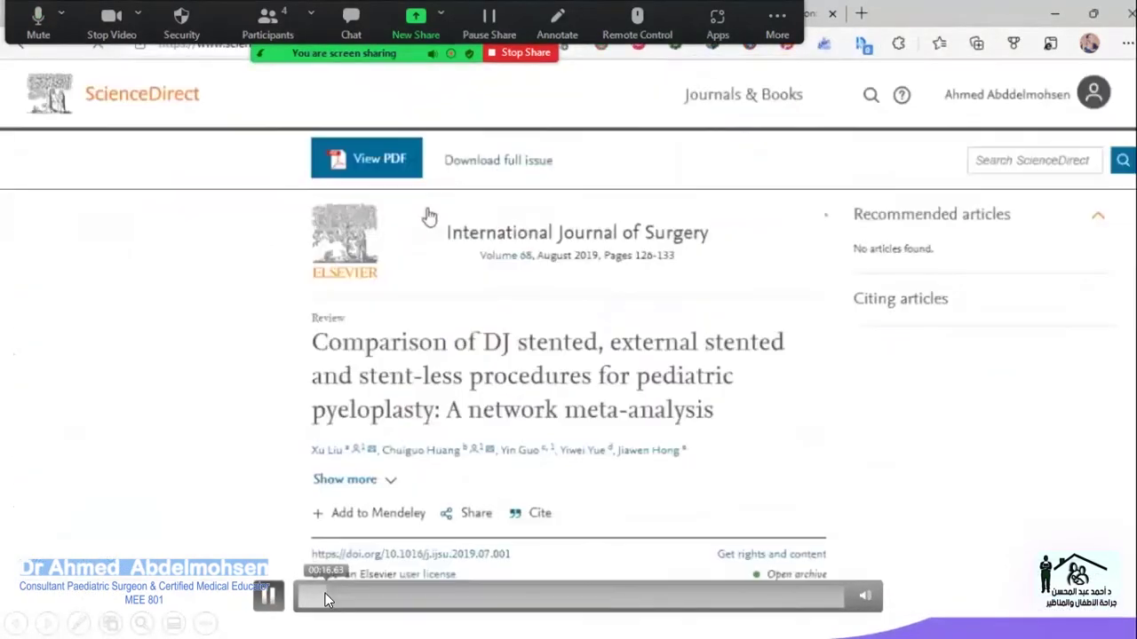
pyautogui.click(305, 600)
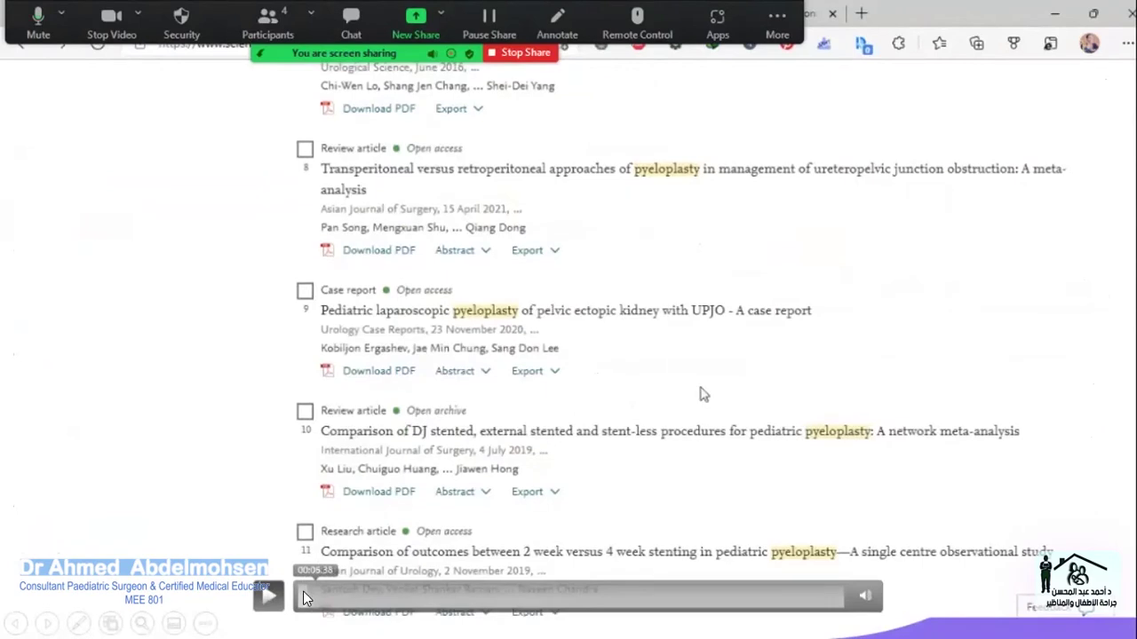
pyautogui.click(304, 600)
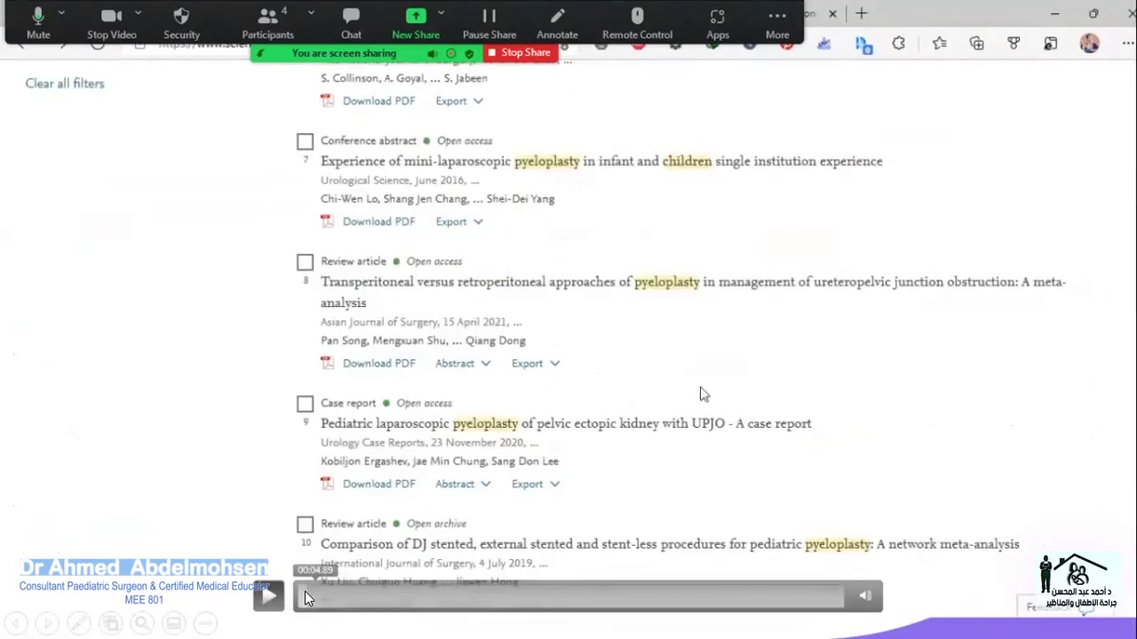
pyautogui.moveTo(304, 591); pyautogui.dragTo(293, 592)
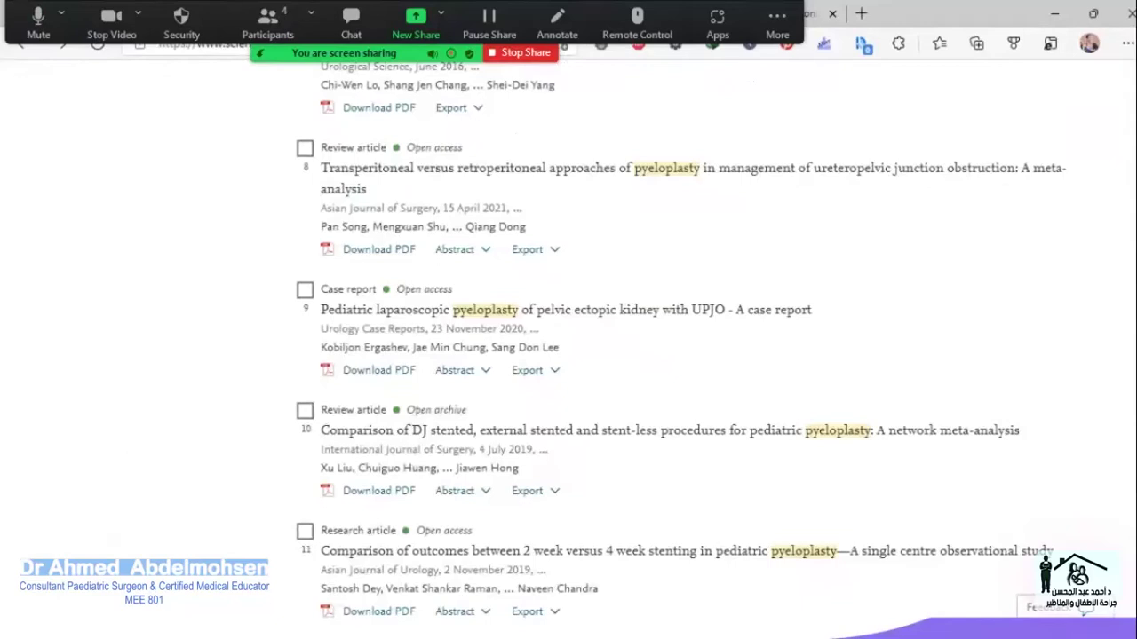
# - Open the network meta-analysis article comparing DJ stented, external stented and stent-less pyeloplasty procedures and export its citation to RIS
pyautogui.scroll(-3, 421, 311)
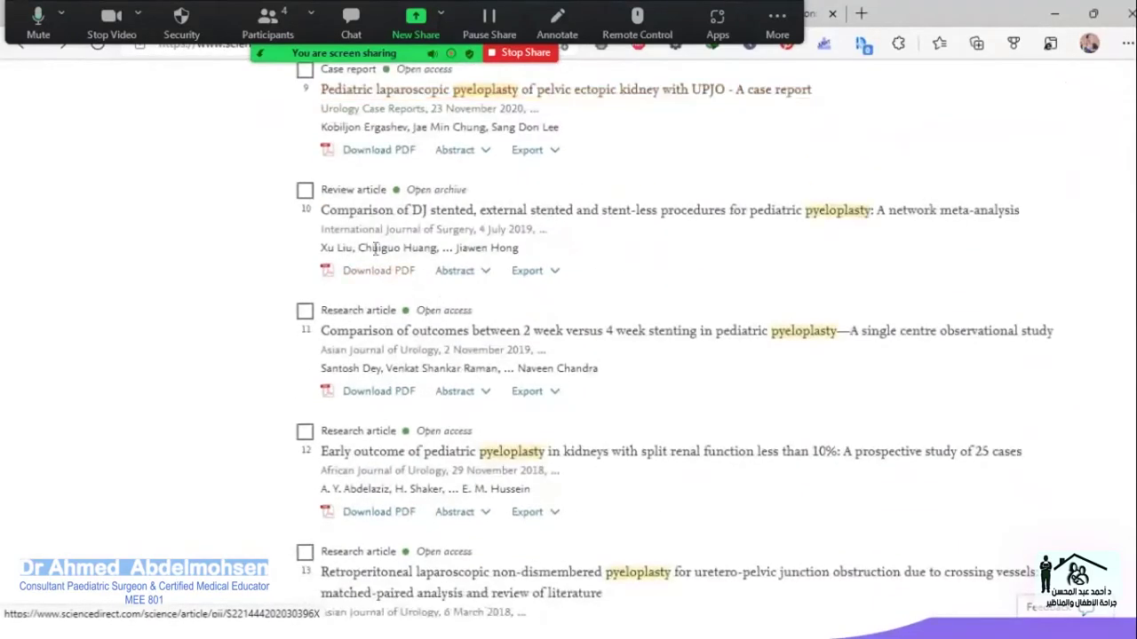
pyautogui.click(427, 214)
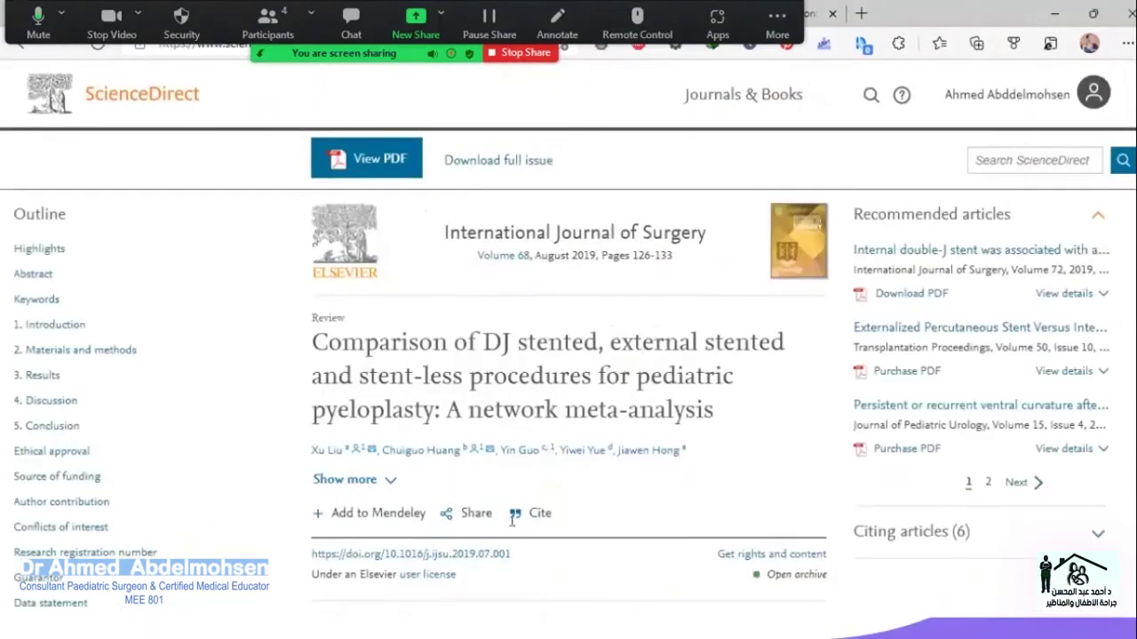
pyautogui.scroll(-2, 559, 476)
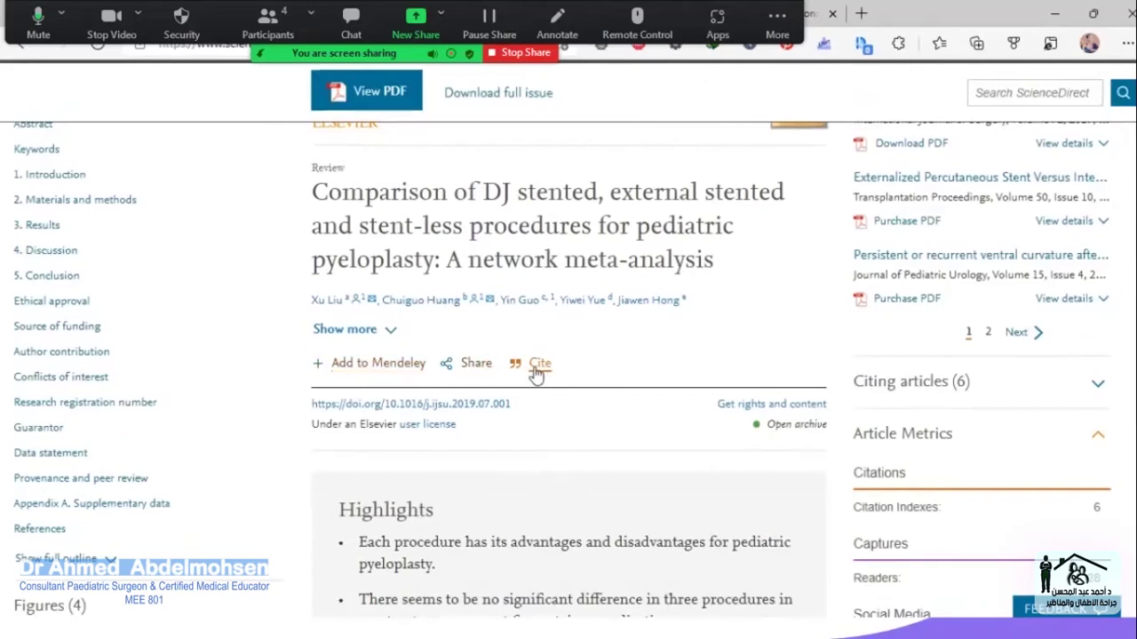
pyautogui.click(538, 364)
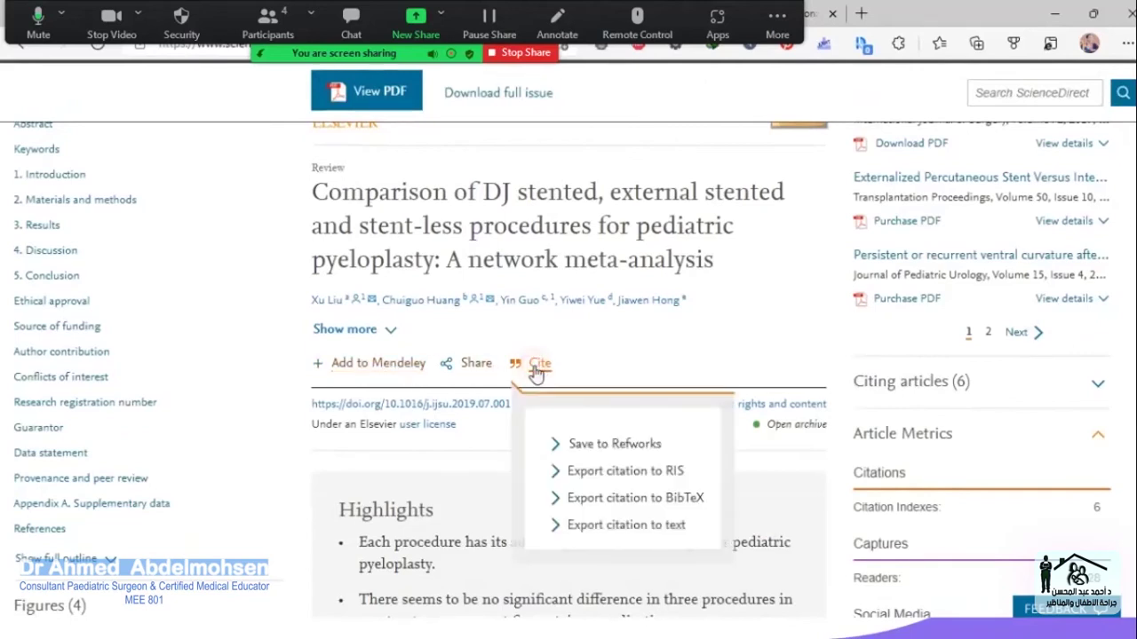
pyautogui.click(625, 472)
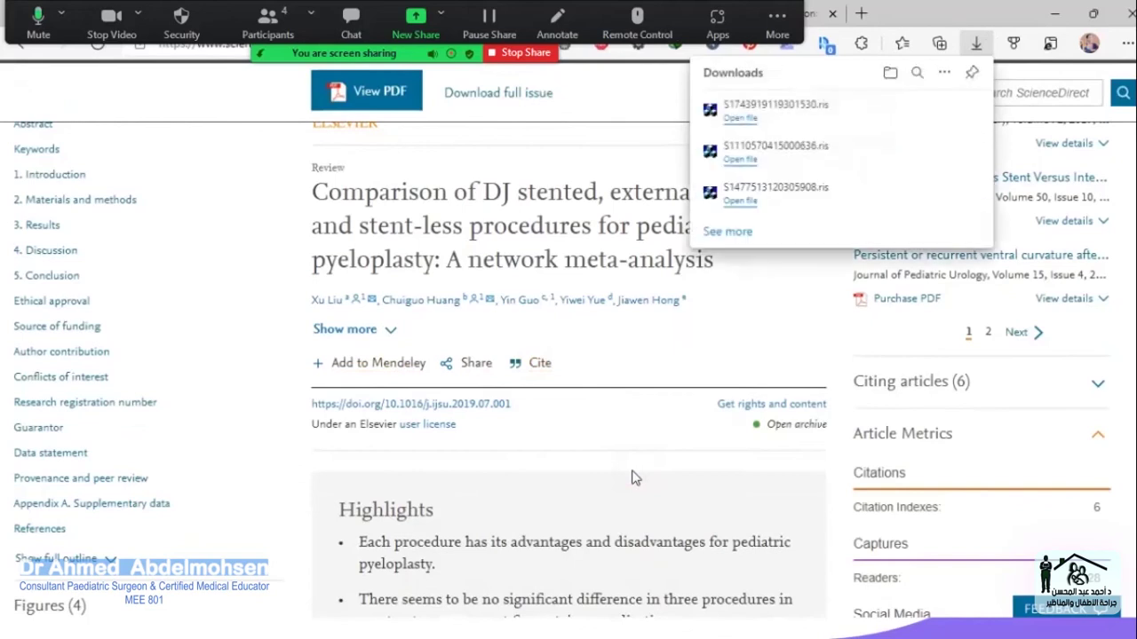
# - Open the downloaded RIS file in EndNote and preview the imported 2019 reference in Vancouver style from All References
pyautogui.click(744, 118)
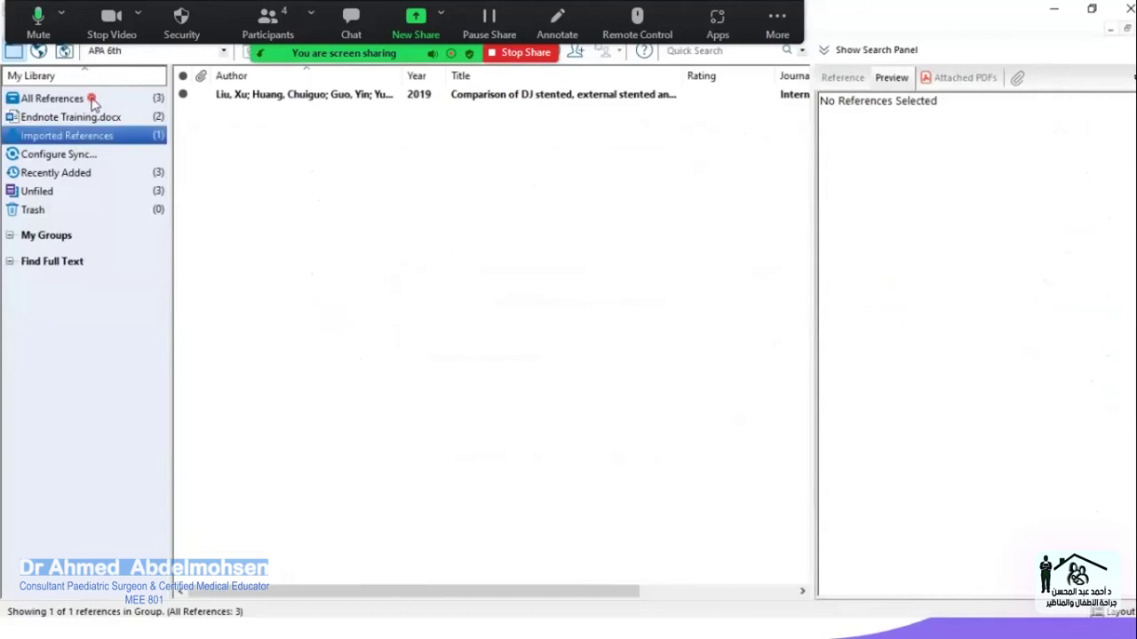
pyautogui.click(53, 99)
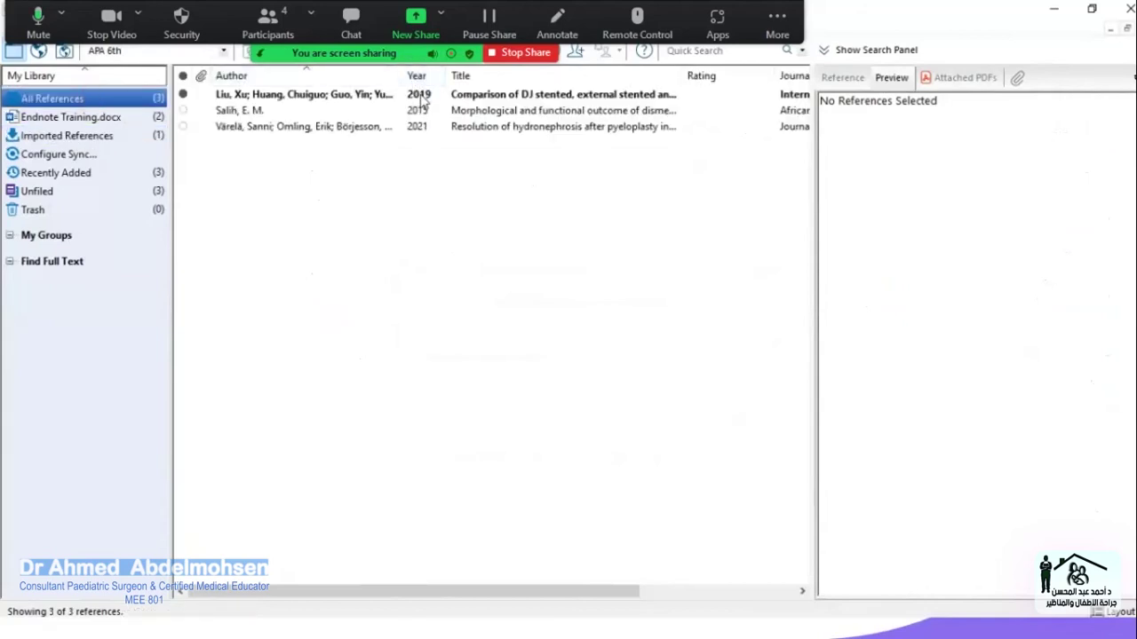
pyautogui.click(498, 99)
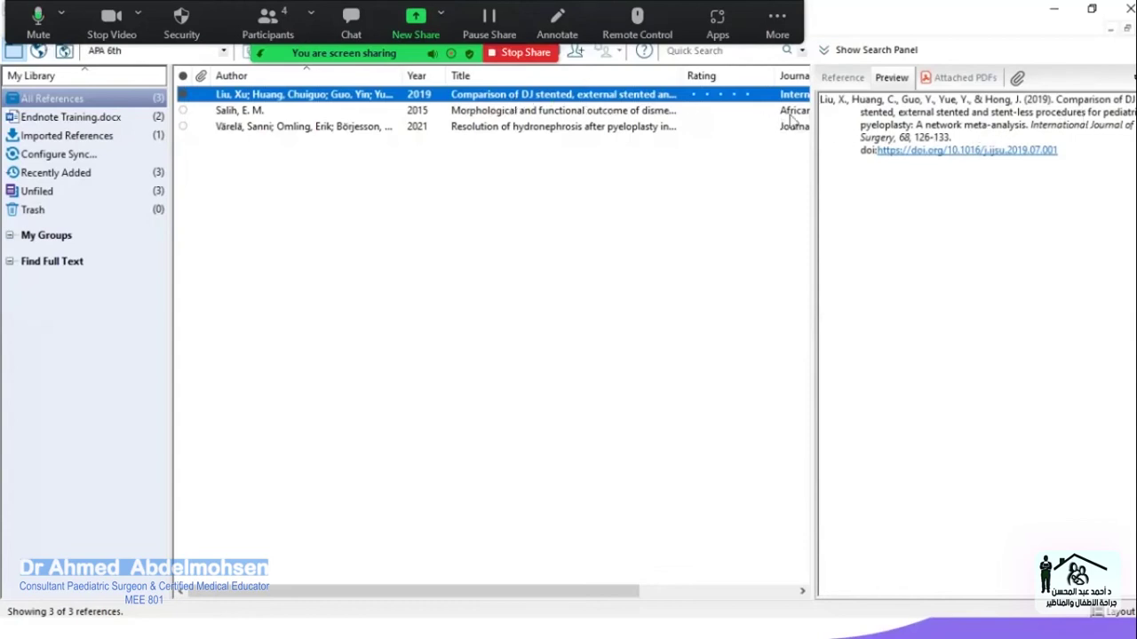
pyautogui.click(223, 50)
pyautogui.click(182, 164)
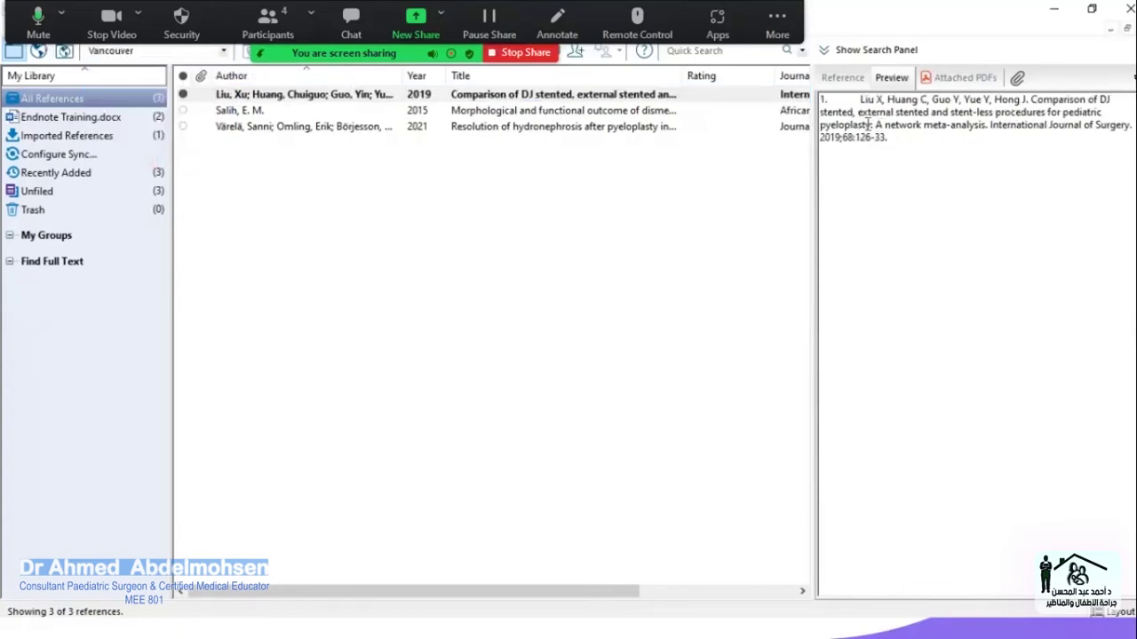
# - Open the 2019 DJ stent comparison reference, check its fields including issue, pages and DOI, and close it
pyautogui.click(536, 96)
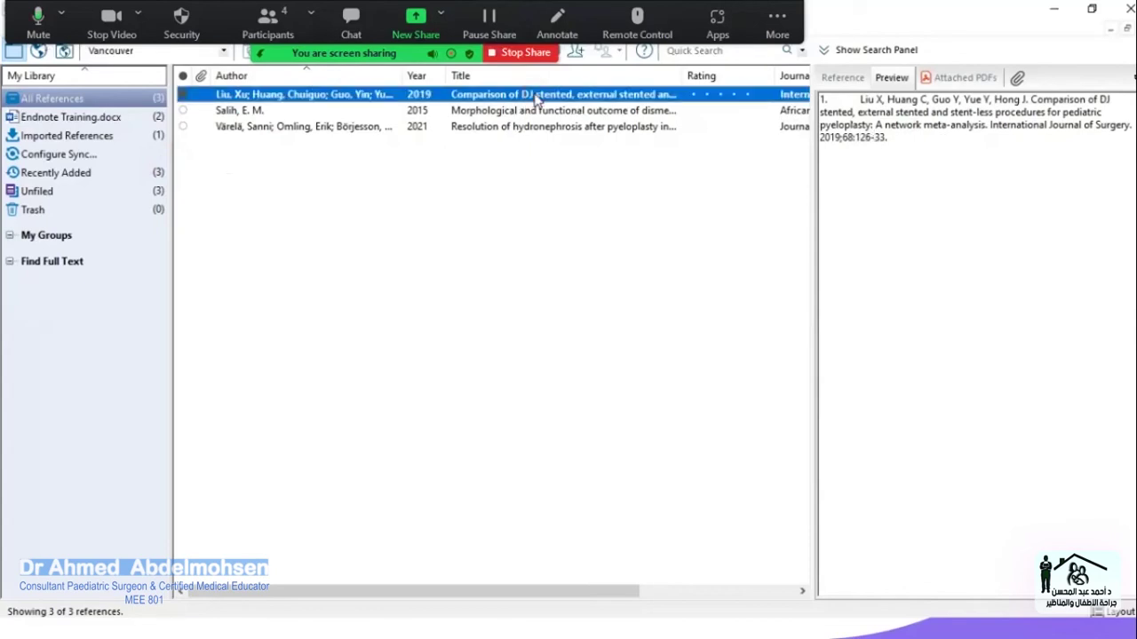
pyautogui.doubleClick(536, 96)
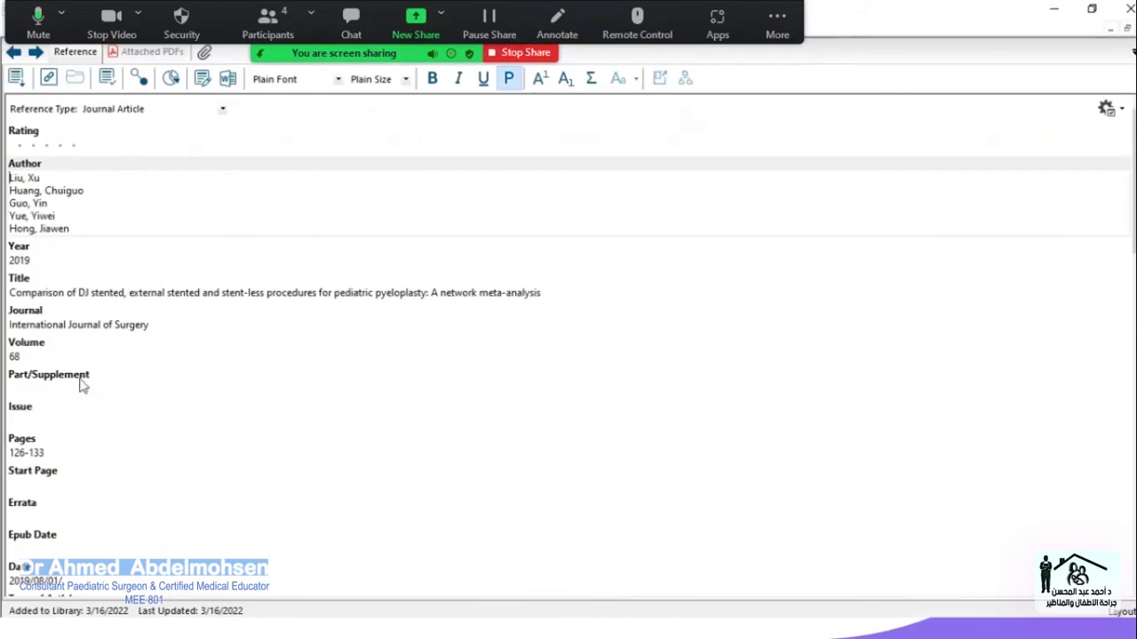
pyautogui.scroll(-5, 101, 484)
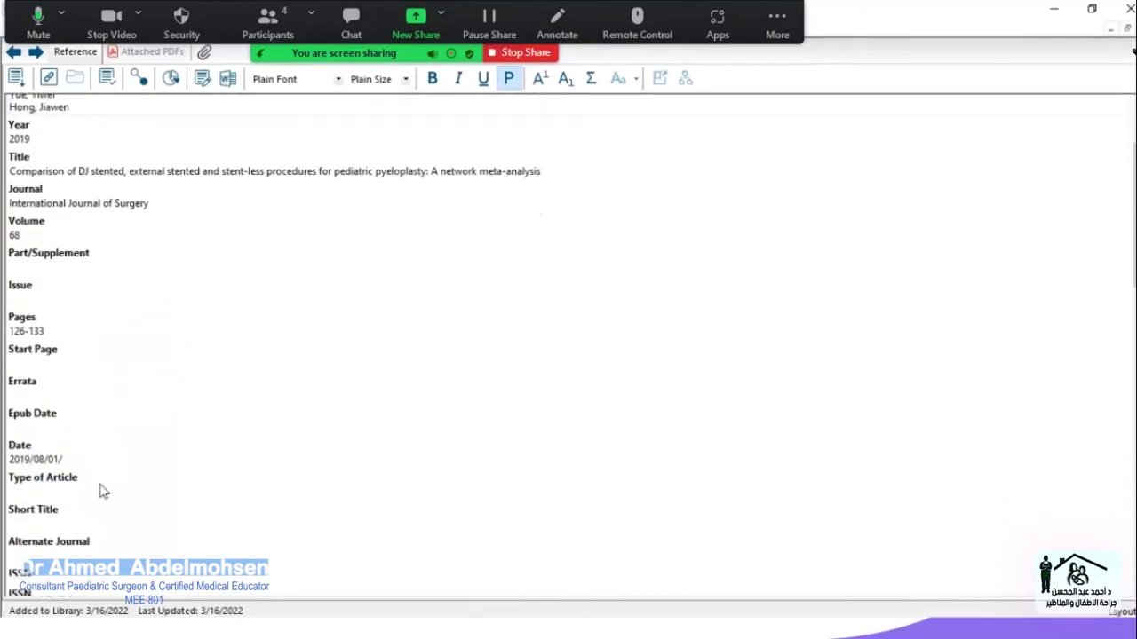
pyautogui.scroll(-4, 101, 488)
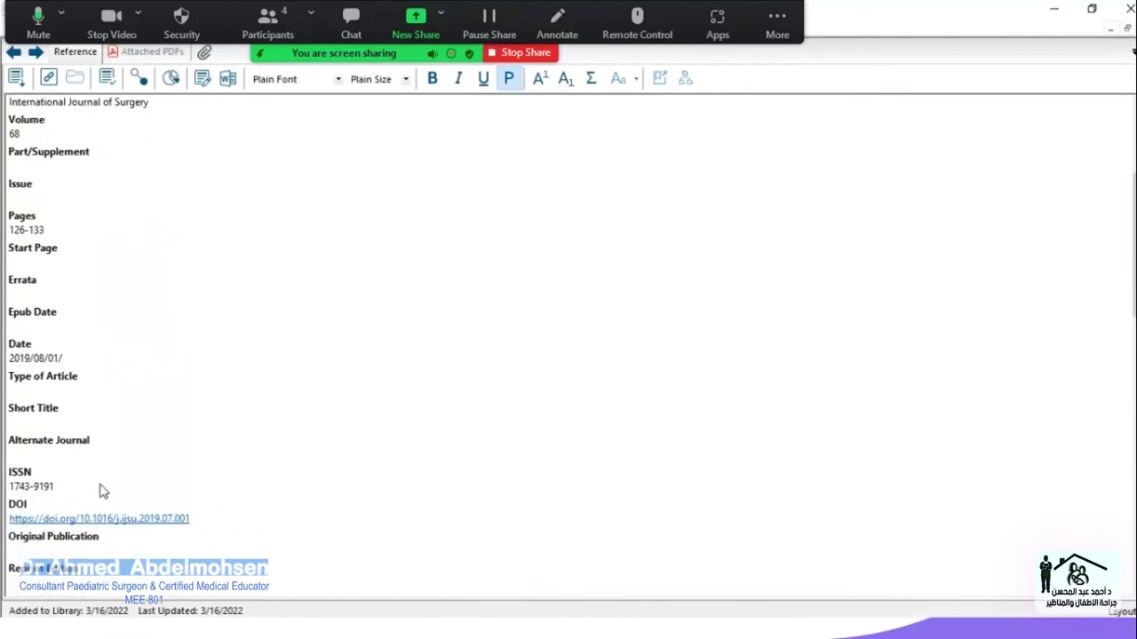
pyautogui.scroll(5, 102, 491)
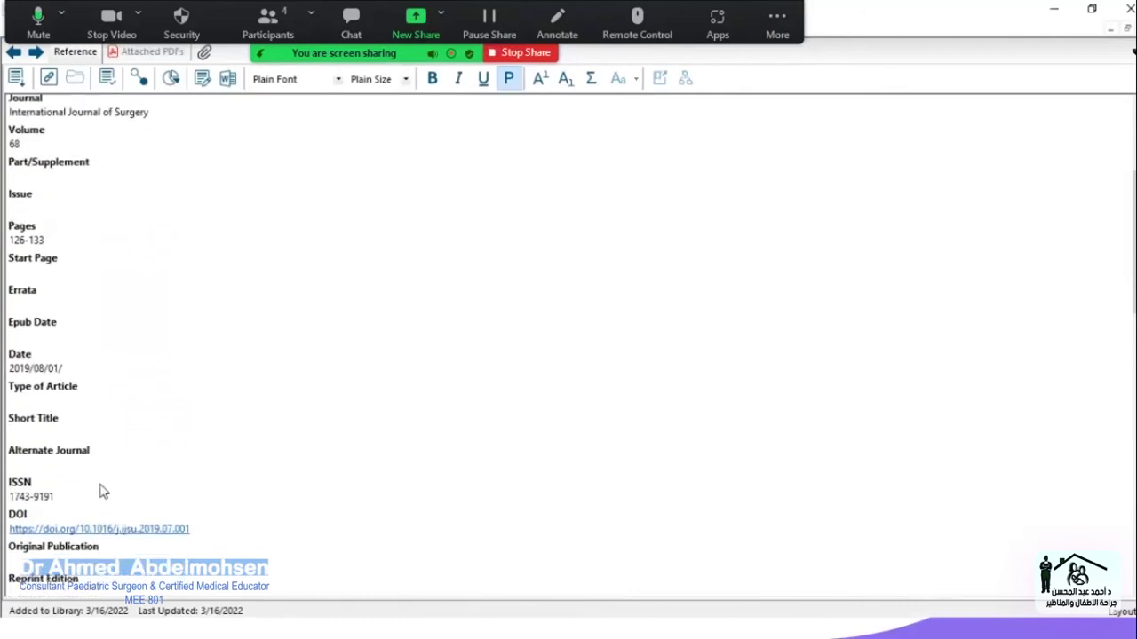
pyautogui.scroll(3, 101, 491)
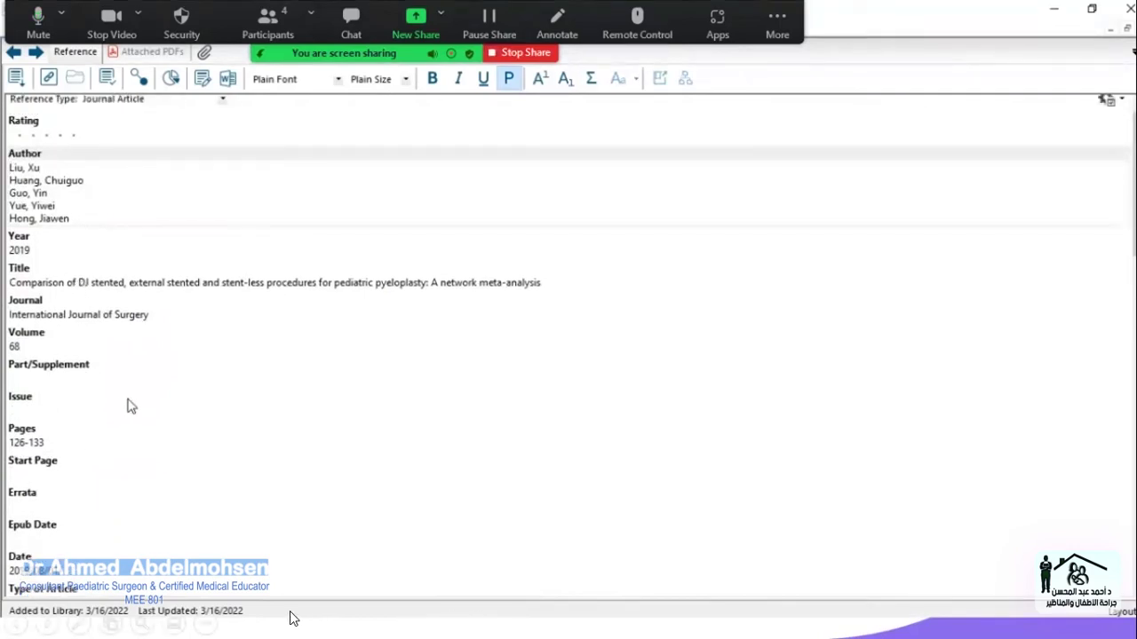
pyautogui.scroll(-1, 92, 399)
pyautogui.click(24, 397)
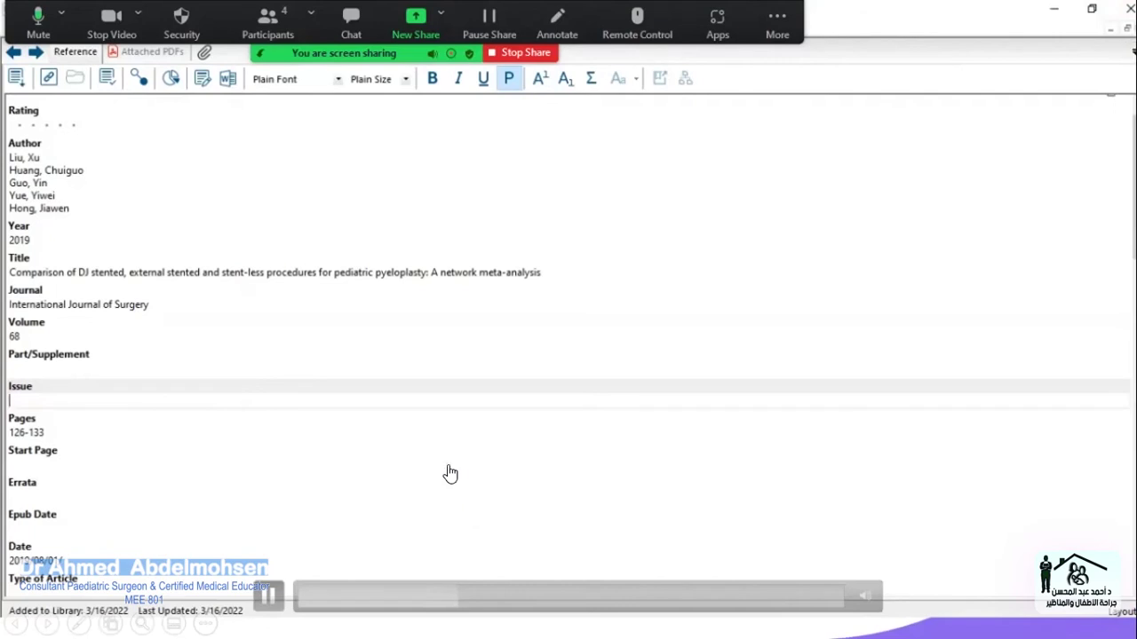
pyautogui.hotkey('ctrl', 'w')
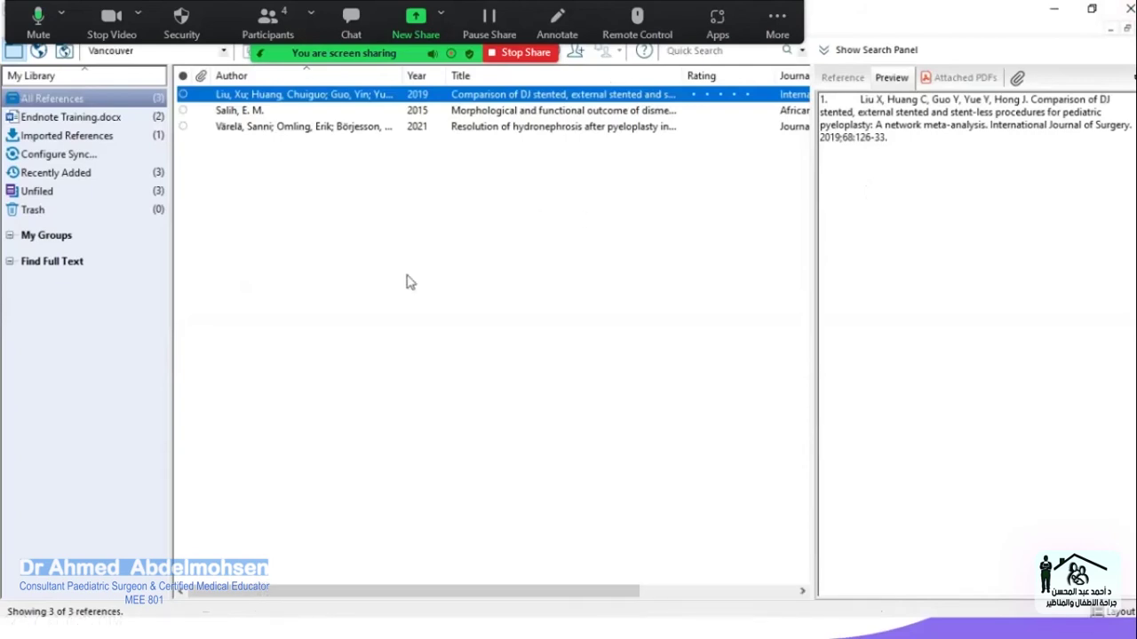
# - Return to the ScienceDirect article in the browser, dismiss the downloads list and look through the abstract
pyautogui.hotkey('alt', 'Tab')
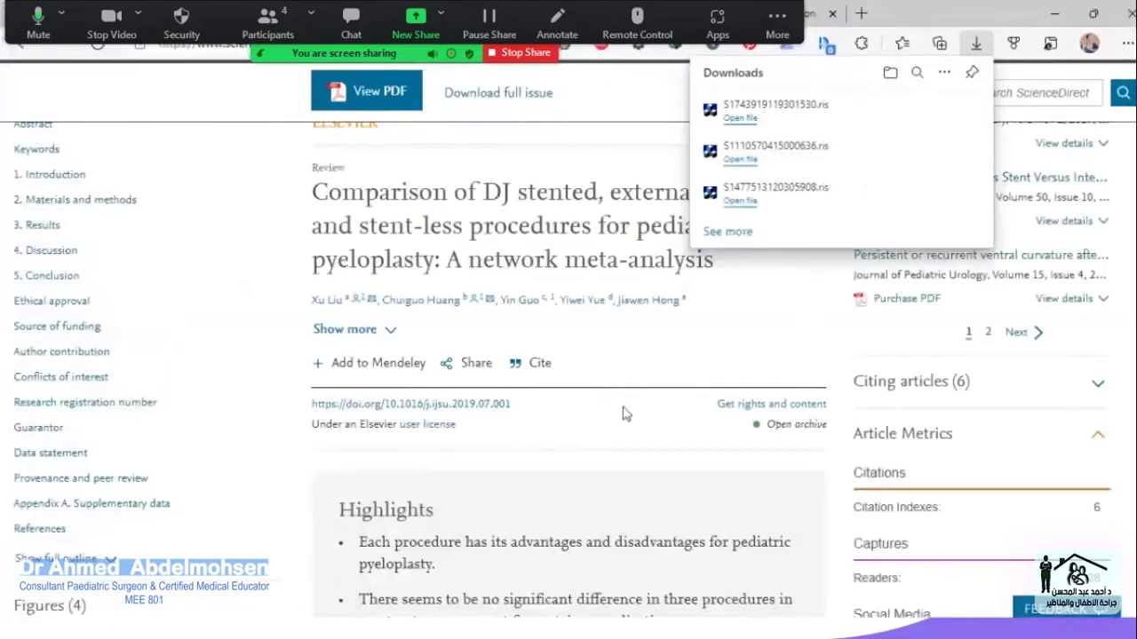
pyautogui.click(790, 299)
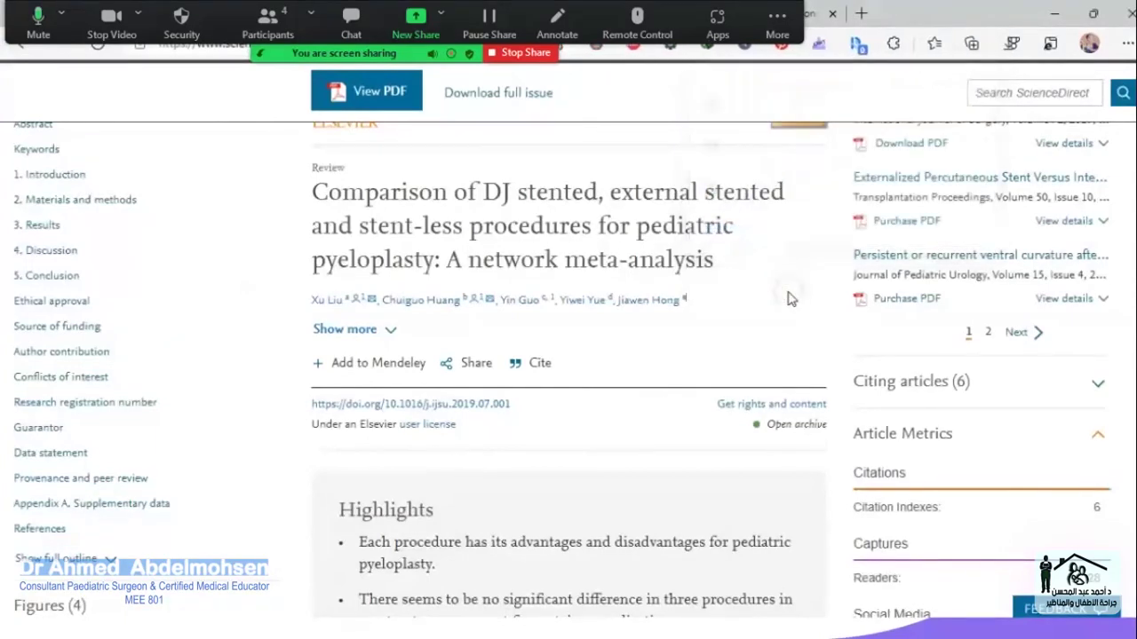
pyautogui.scroll(-10, 791, 299)
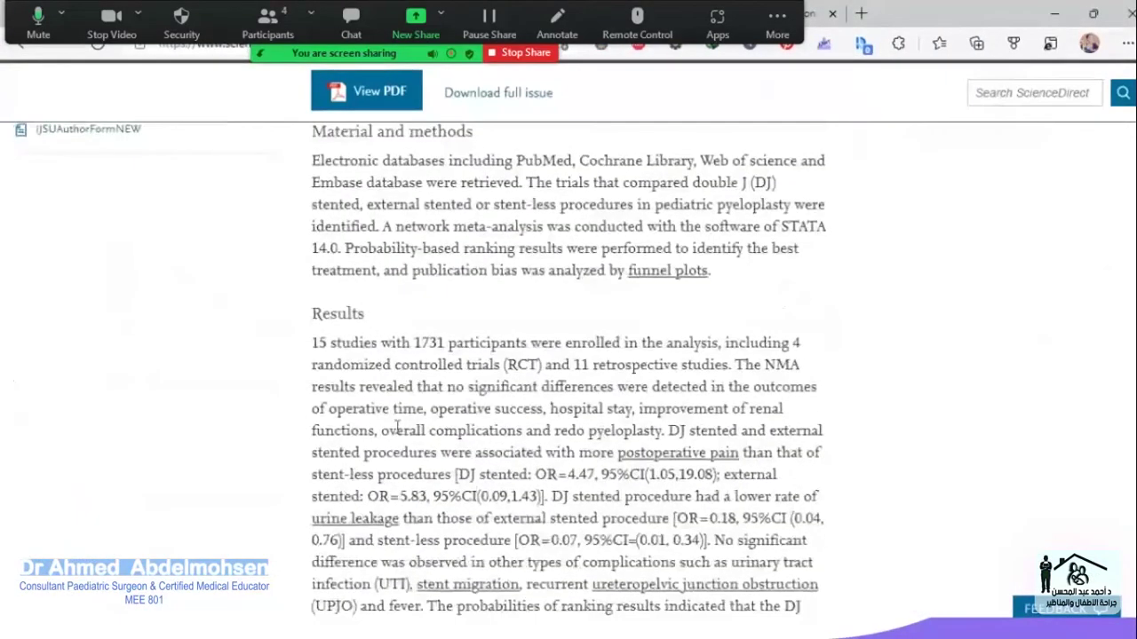
pyautogui.scroll(2, 357, 452)
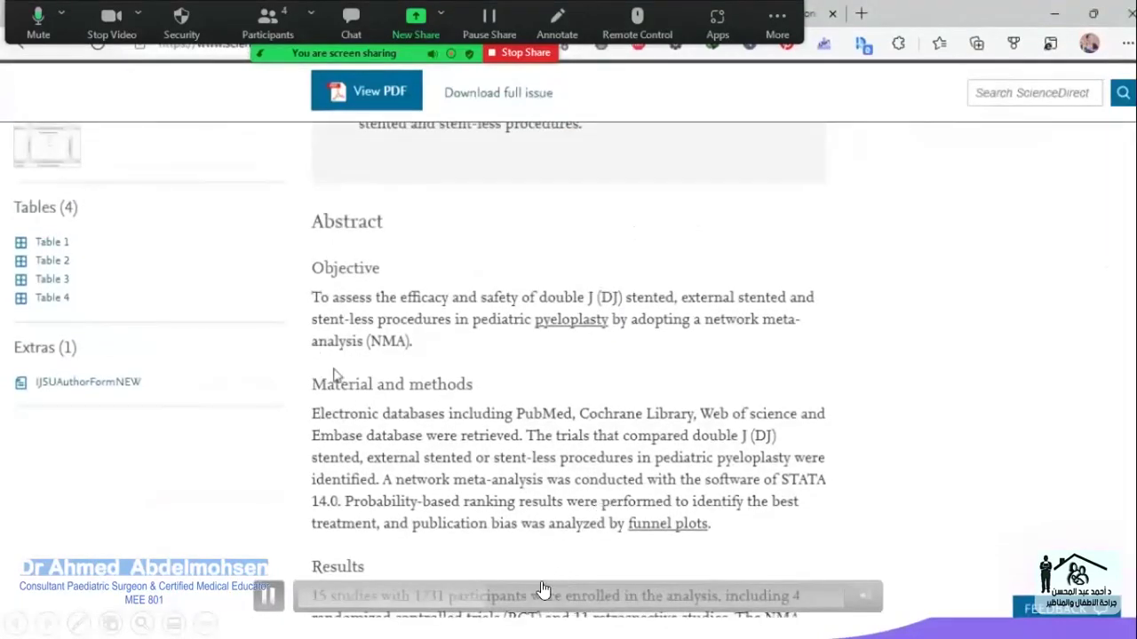
pyautogui.click(537, 597)
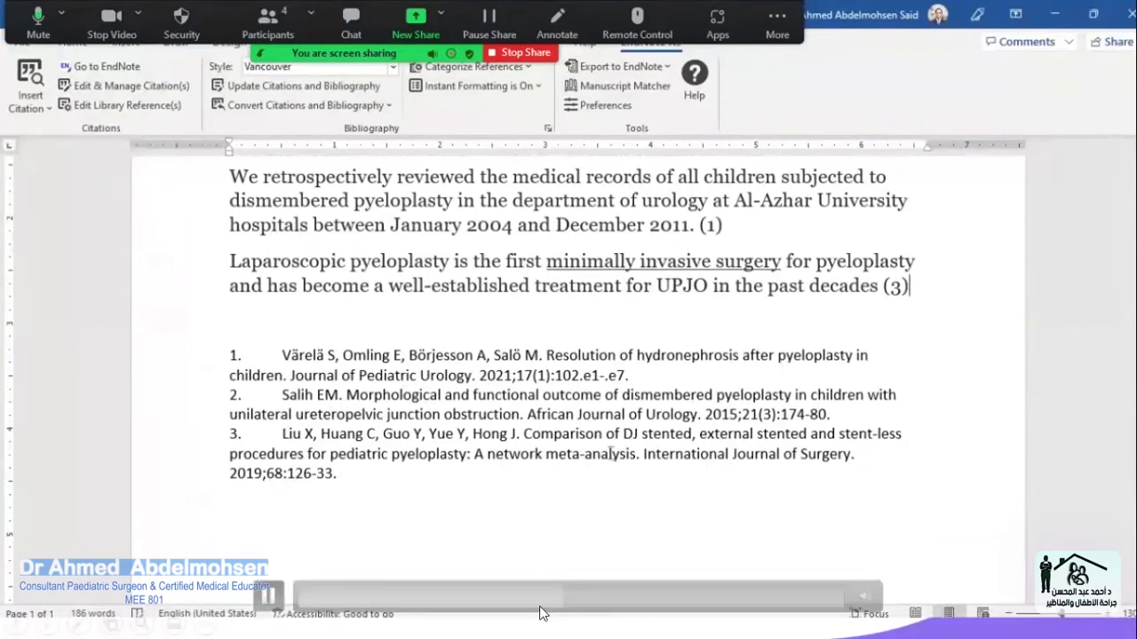
pyautogui.click(640, 591)
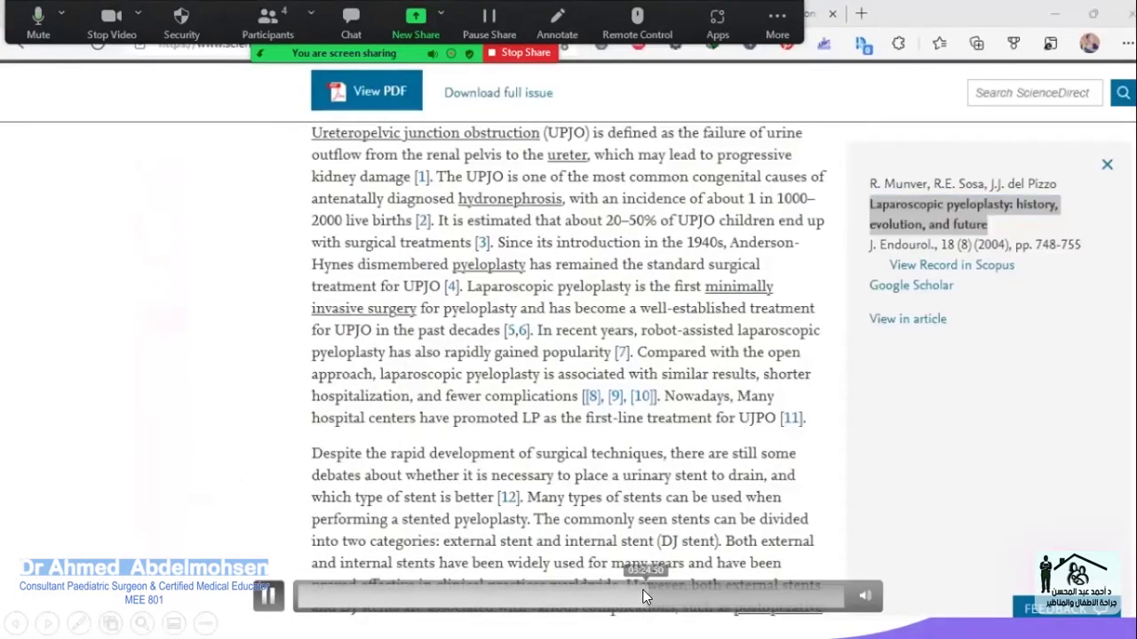
pyautogui.click(647, 596)
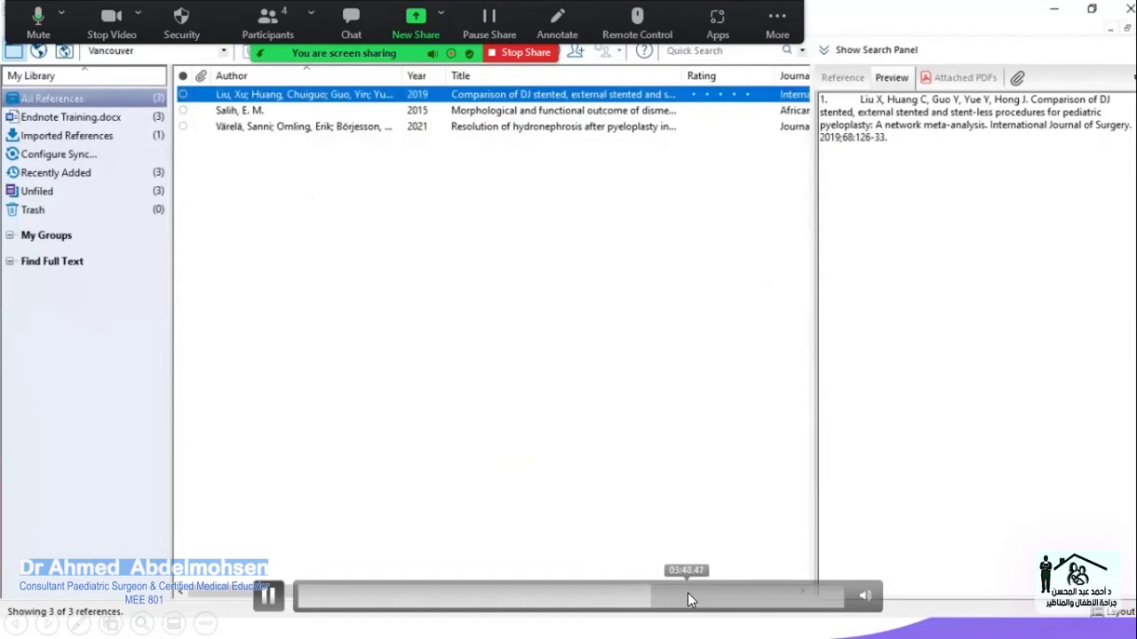
pyautogui.click(687, 592)
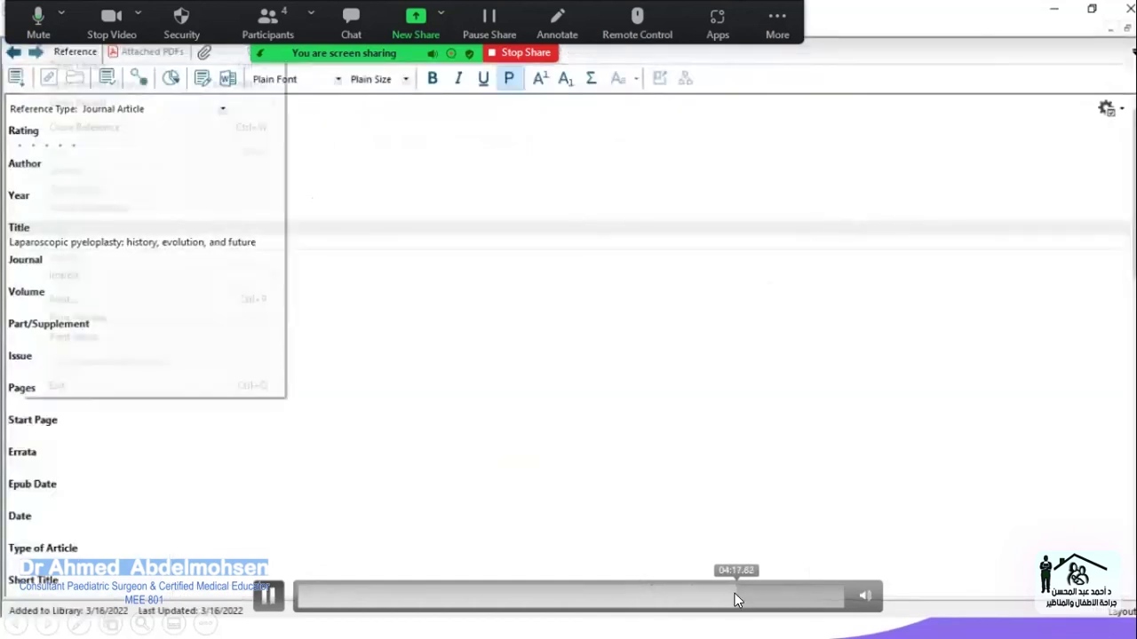
pyautogui.click(776, 596)
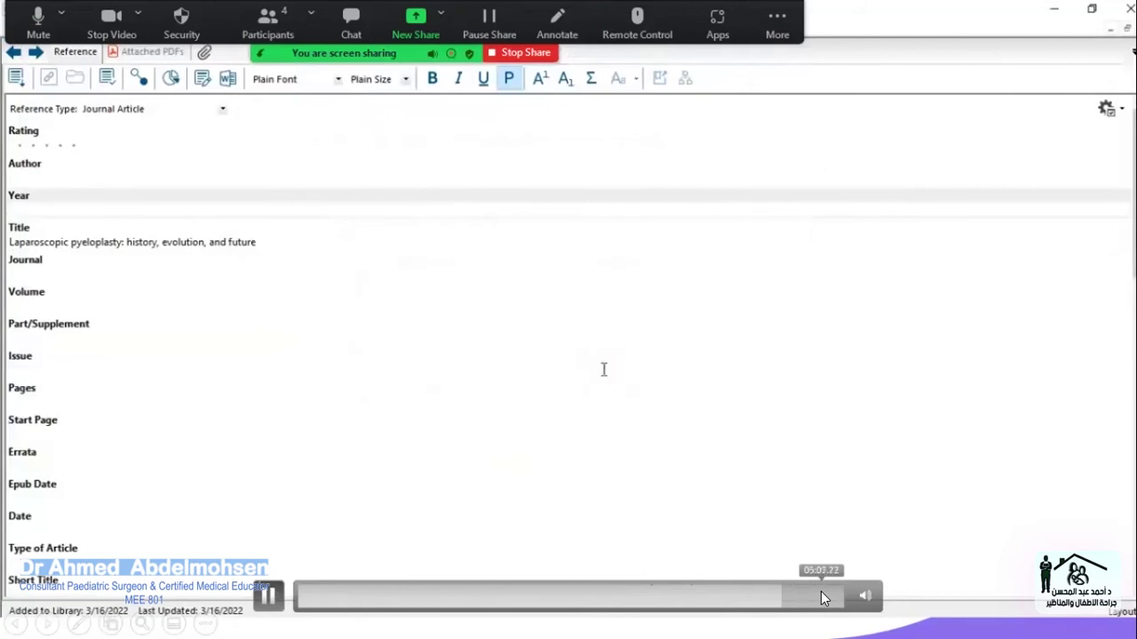
pyautogui.click(299, 595)
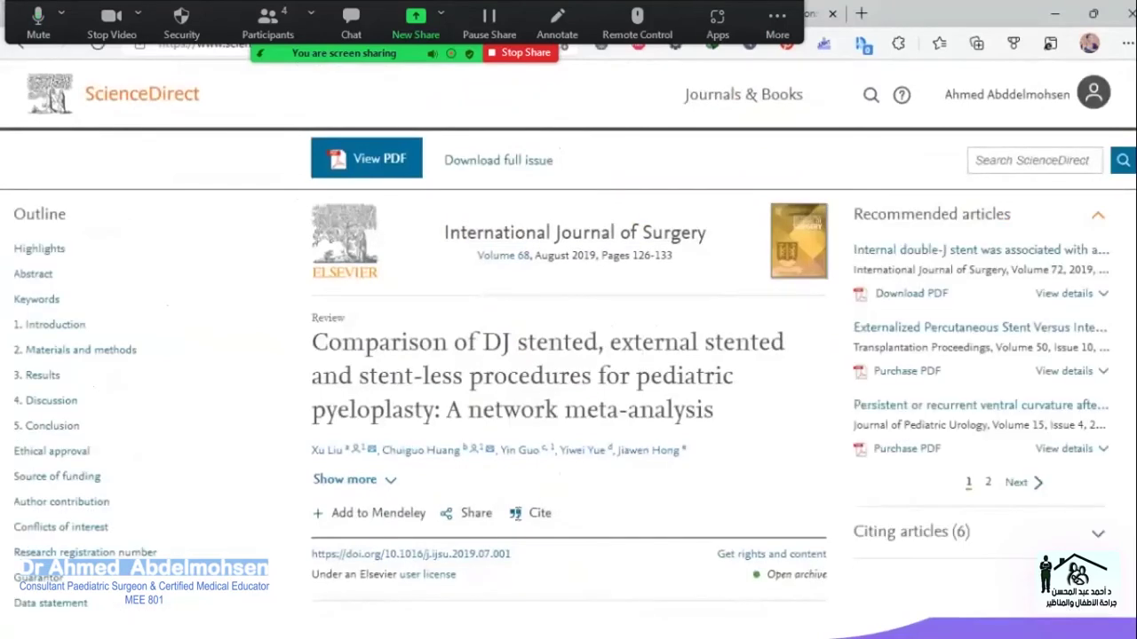
pyautogui.scroll(-2, 546, 444)
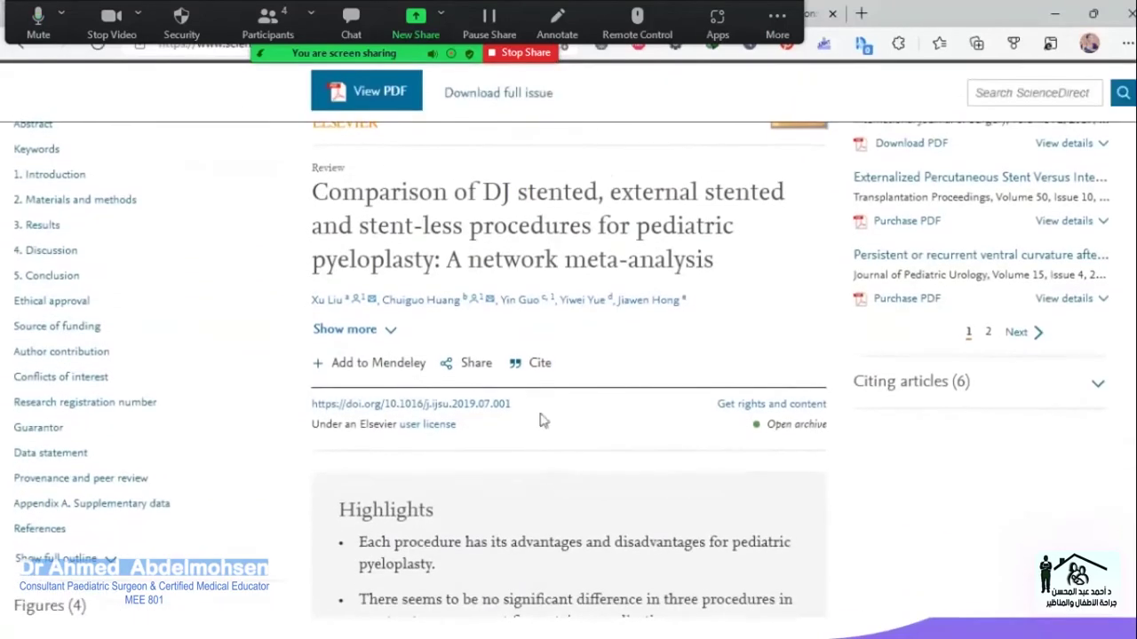
# - Export the DJ stented pyeloplasty network meta-analysis citation to RIS and open the downloaded file in EndNote
pyautogui.click(539, 364)
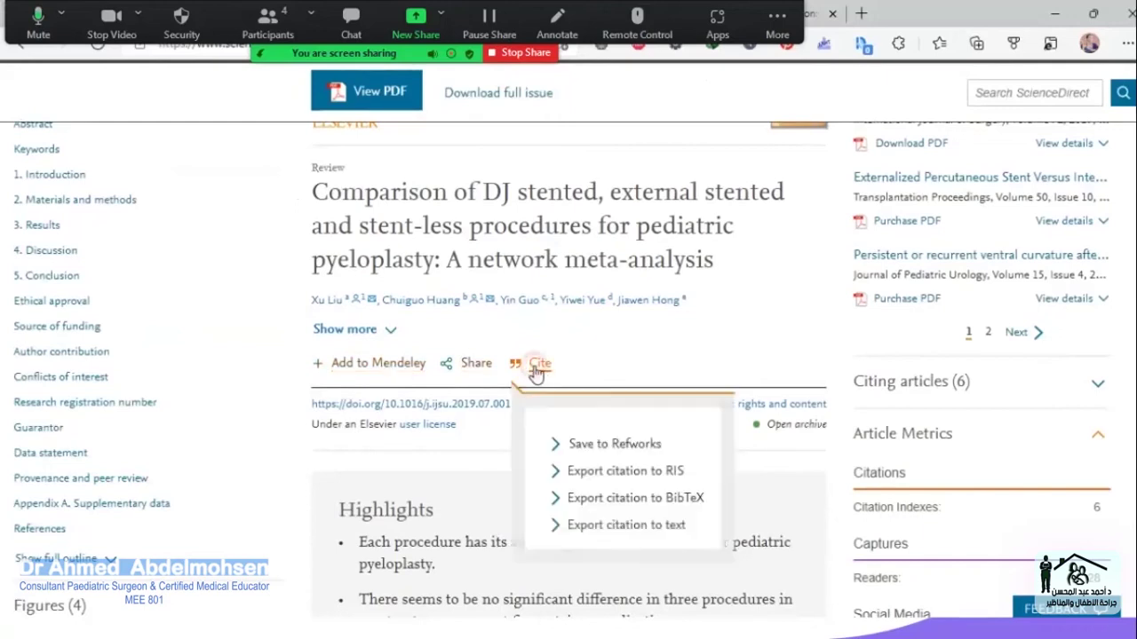
pyautogui.click(631, 470)
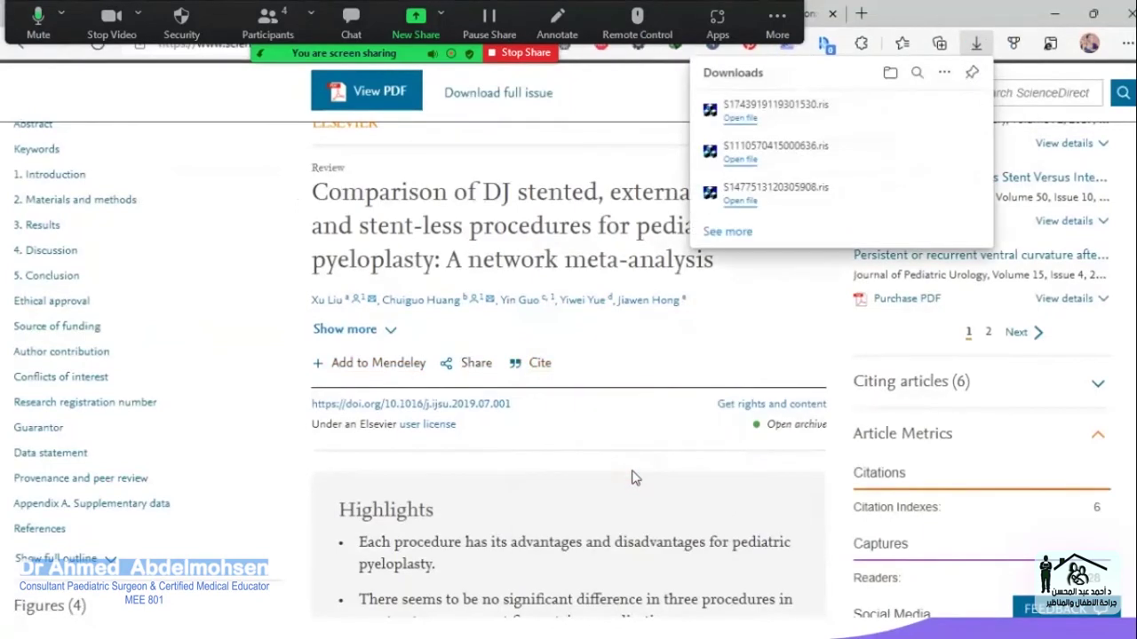
pyautogui.click(746, 119)
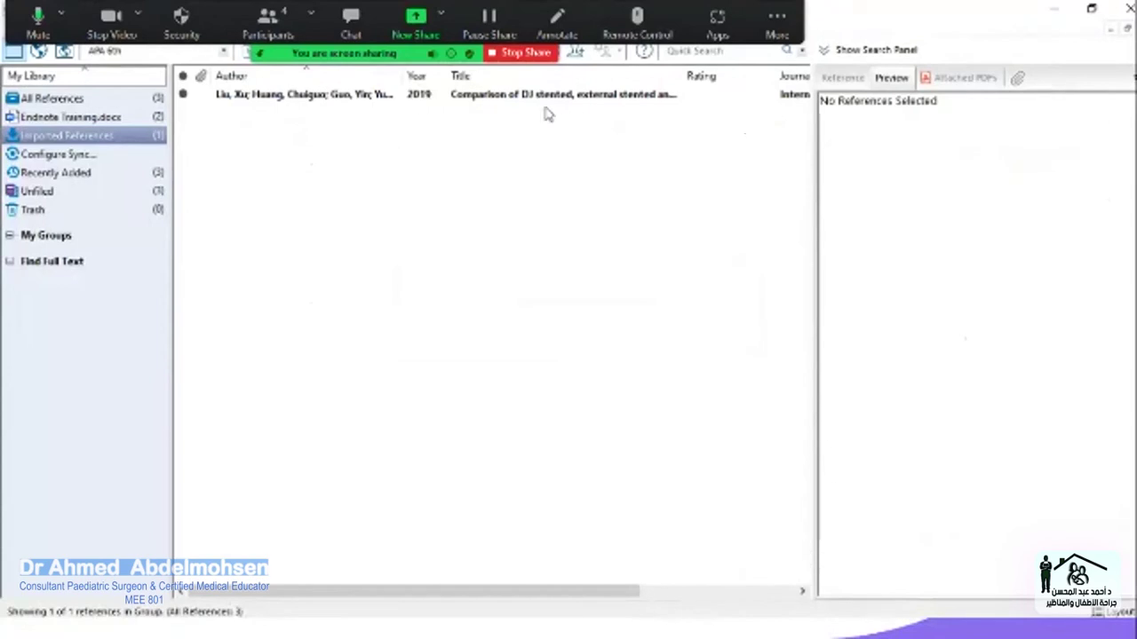
# - Return to ScienceDirect in the browser and look through the search results for pyeloplasty in children
pyautogui.hotkey('alt', 'Tab')
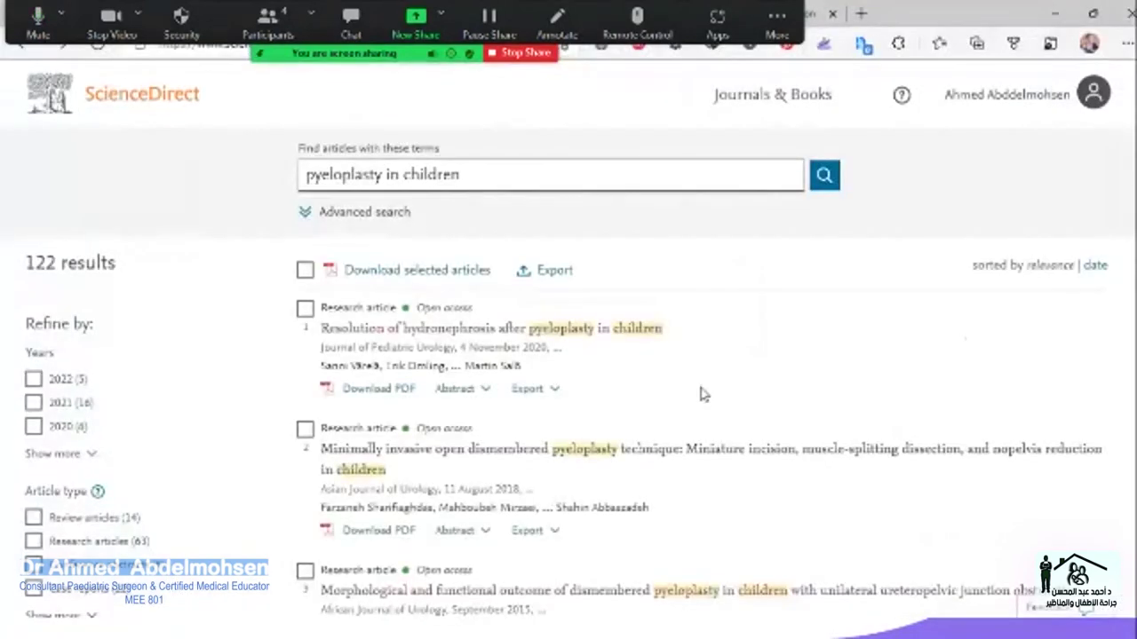
pyautogui.scroll(-10, 701, 394)
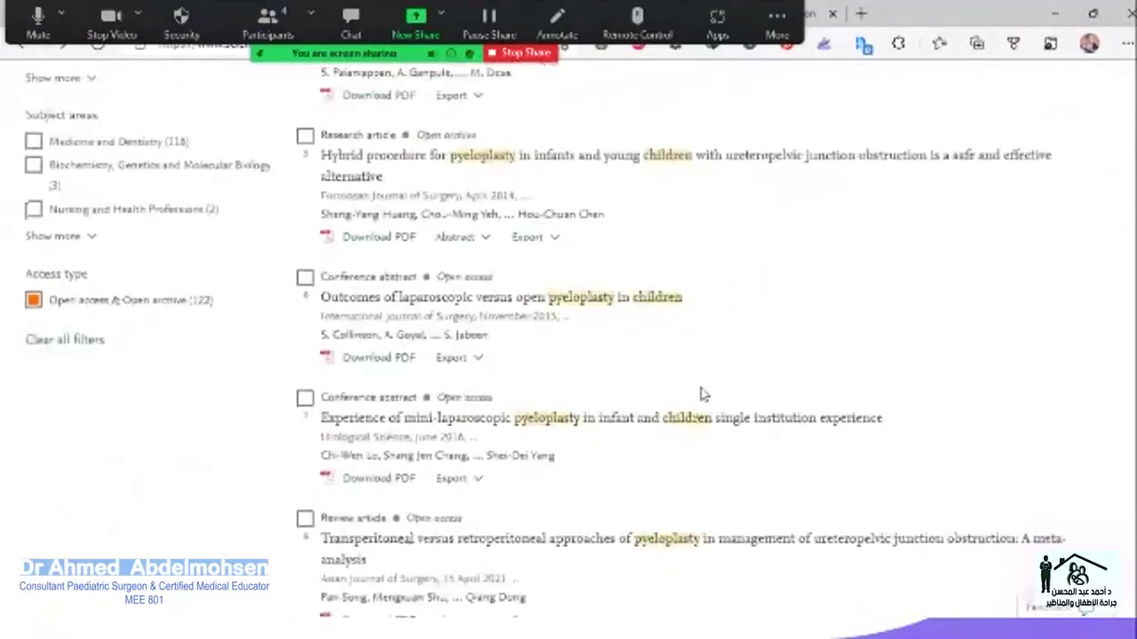
pyautogui.scroll(-3, 701, 394)
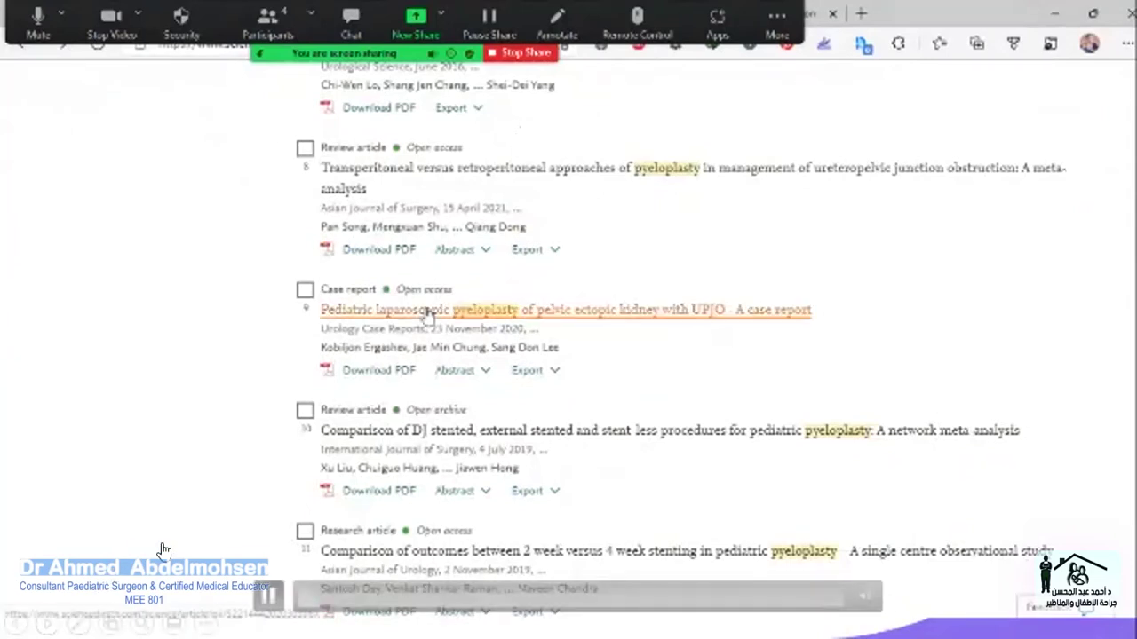
pyautogui.click(353, 593)
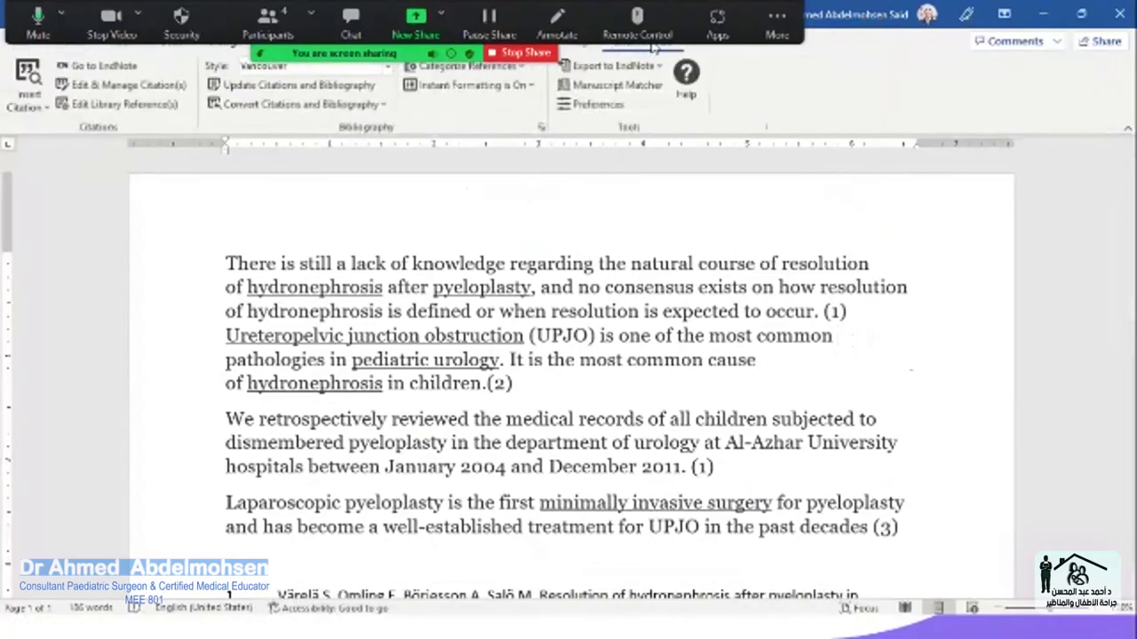
# - Try to open the existing EndNote library from the Word document, looking for it in the Endnote Course folder
pyautogui.click(105, 65)
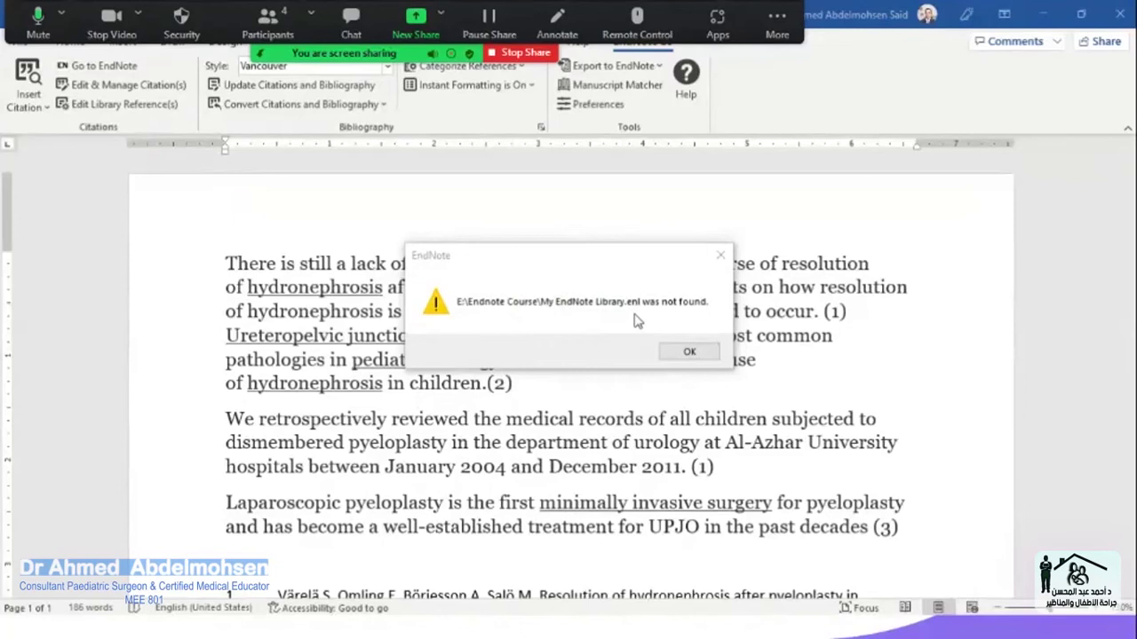
pyautogui.click(690, 351)
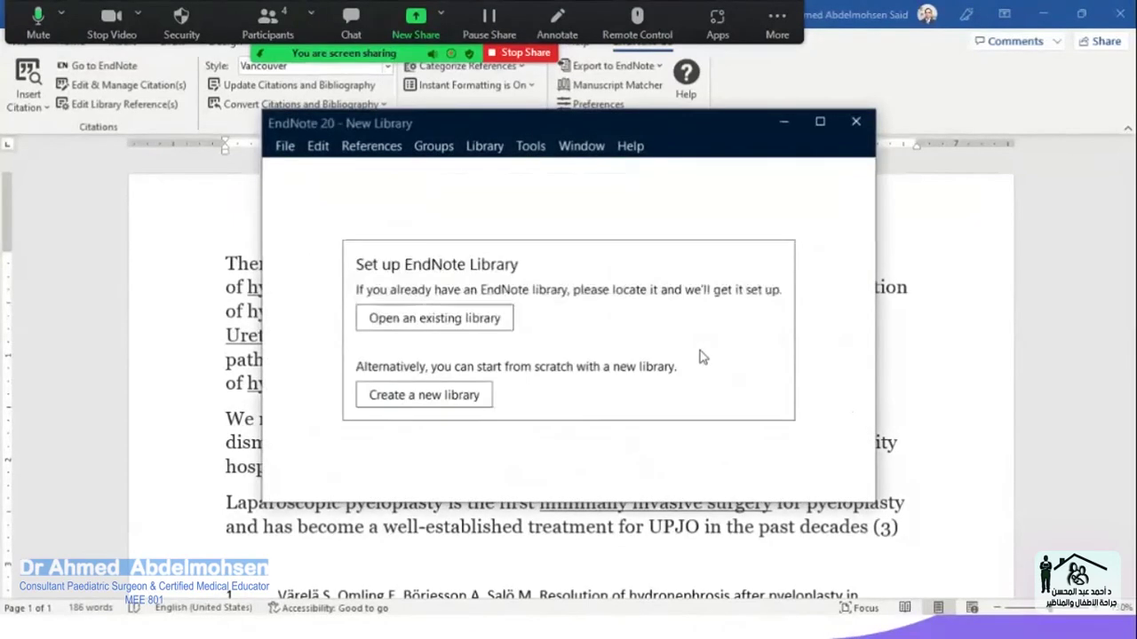
pyautogui.click(507, 324)
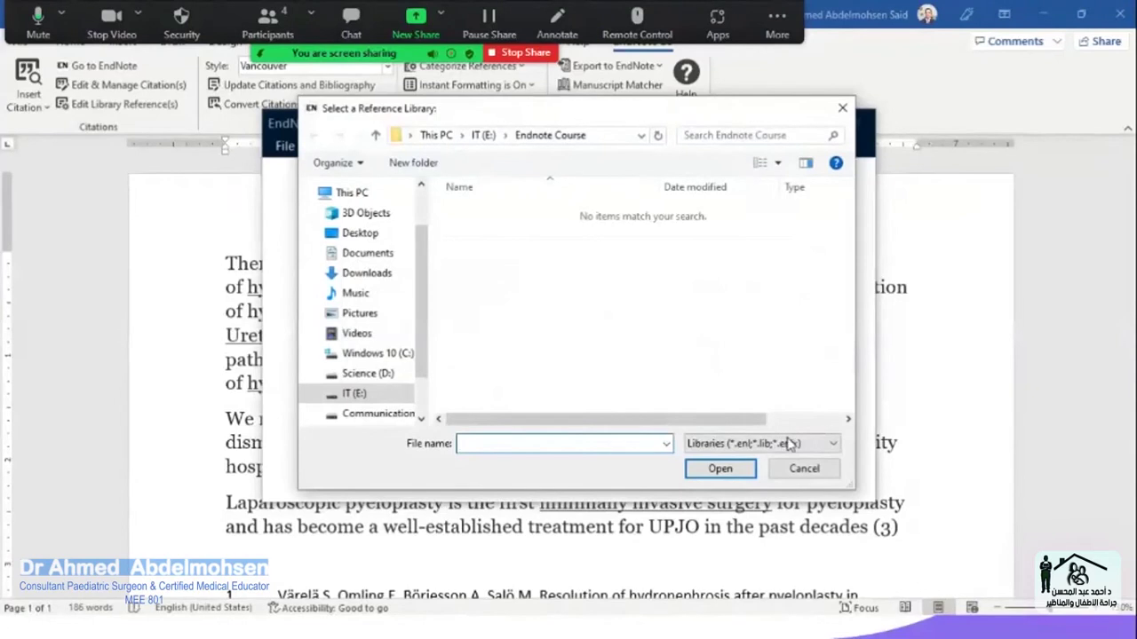
pyautogui.click(804, 470)
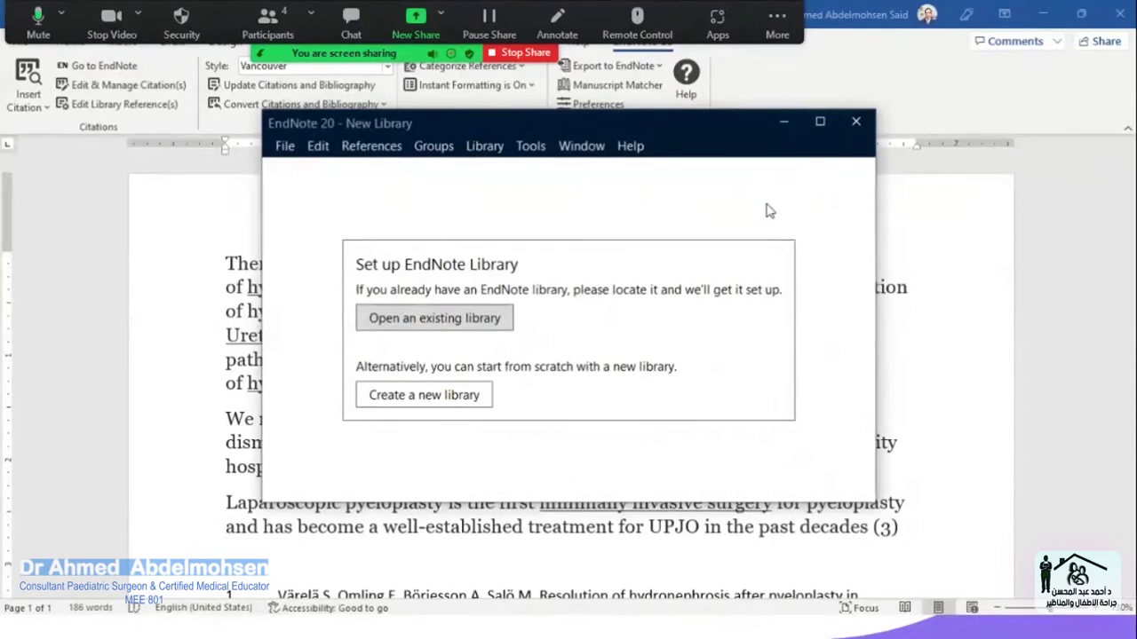
pyautogui.click(855, 123)
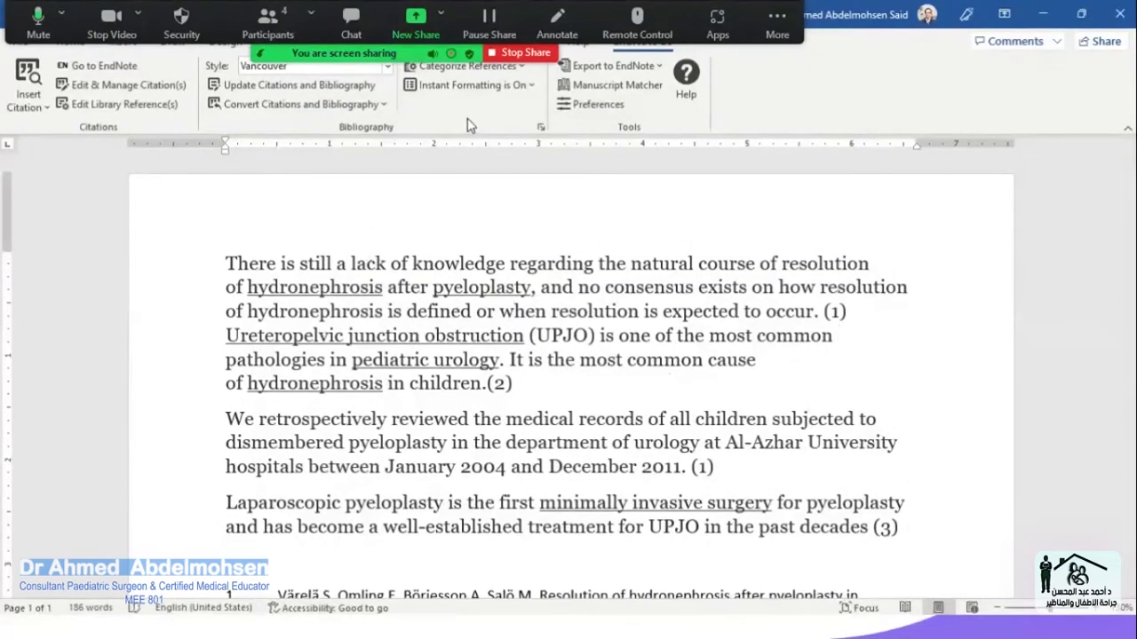
# - Start exporting the Word document's traveling library to a new EndNote library
pyautogui.click(617, 69)
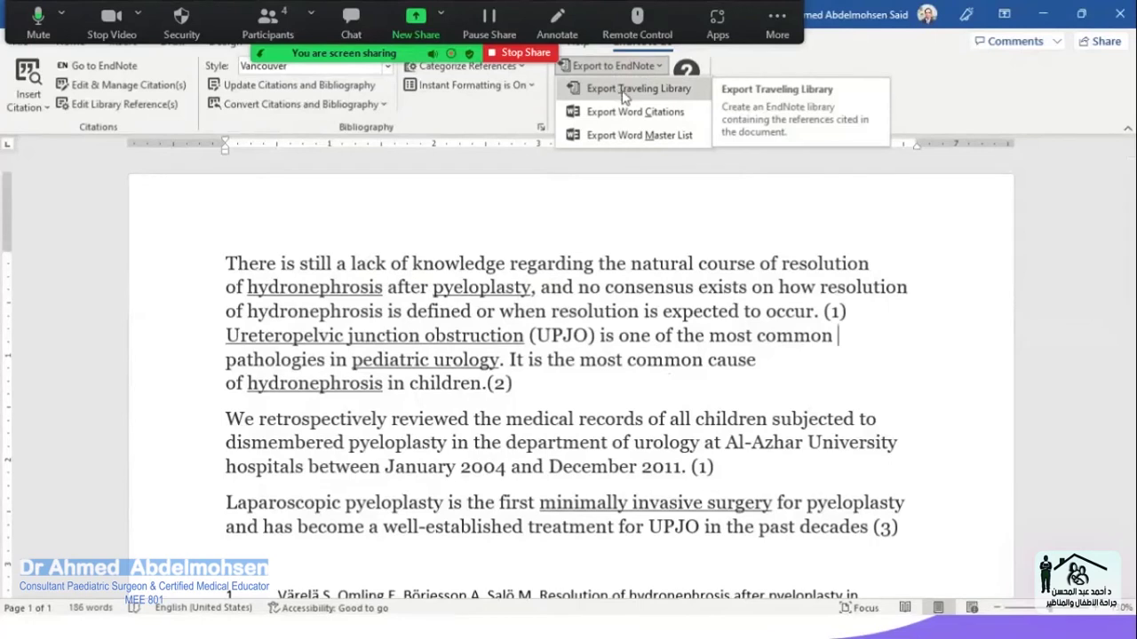
pyautogui.click(629, 90)
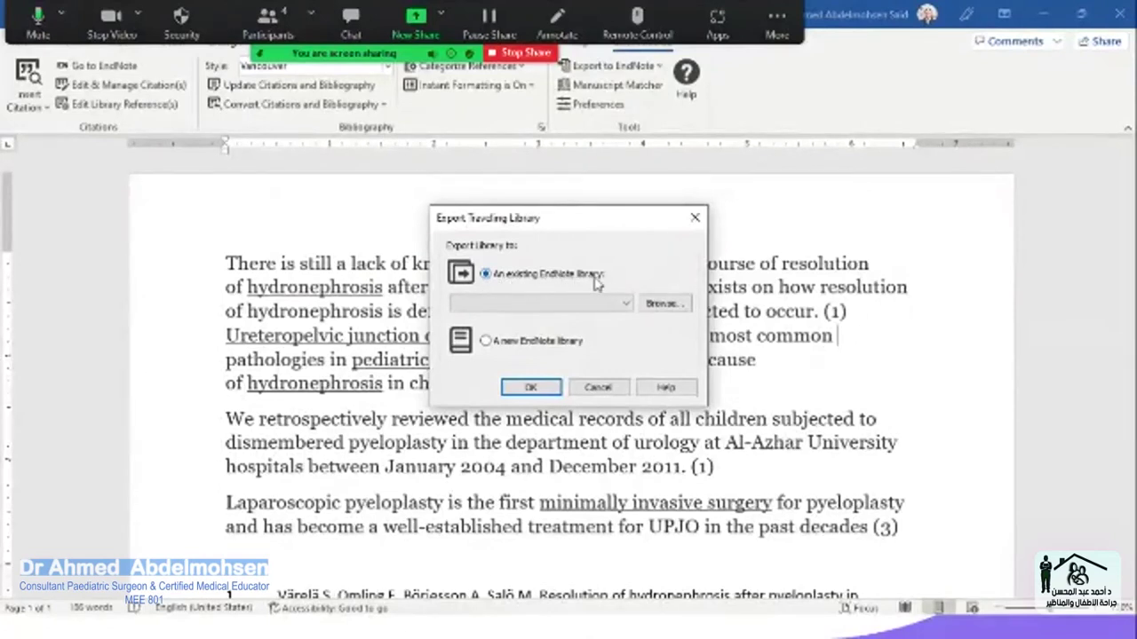
pyautogui.click(628, 304)
pyautogui.click(628, 304)
pyautogui.click(515, 341)
pyautogui.click(531, 388)
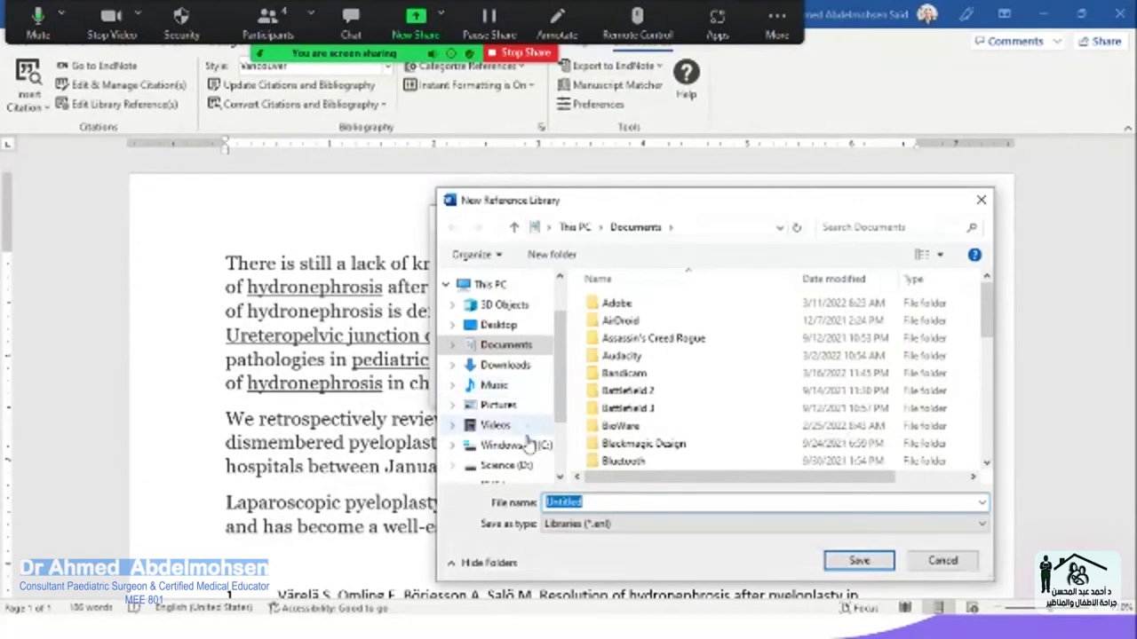
# - Choose the Endnote Course folder on the IT (E:) drive as the location for the new library
pyautogui.scroll(-1, 515, 435)
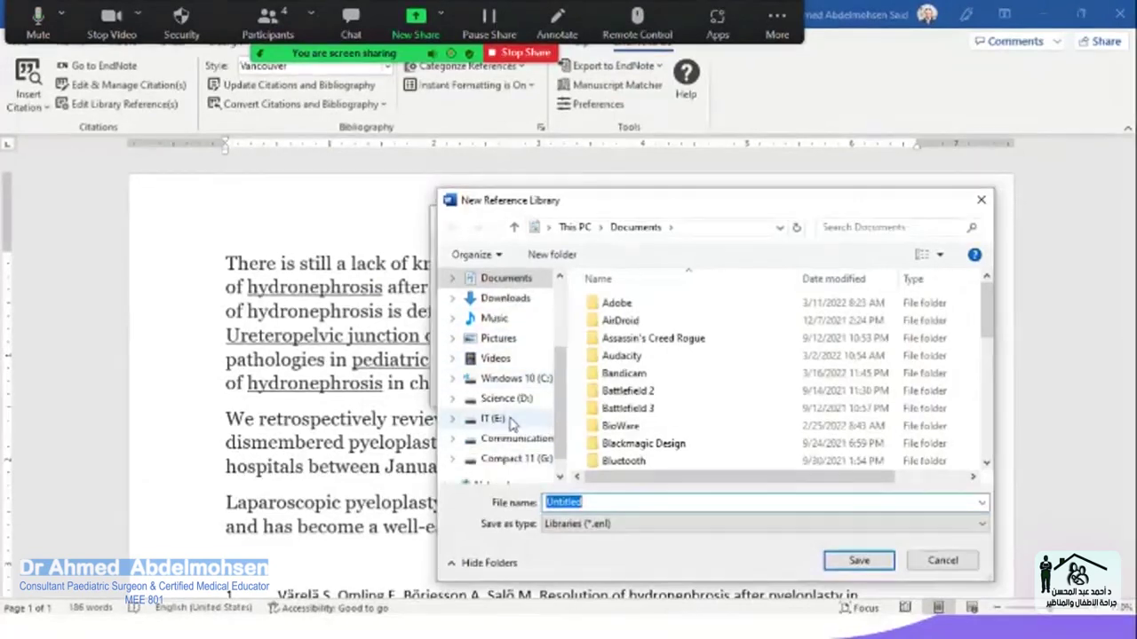
pyautogui.click(501, 420)
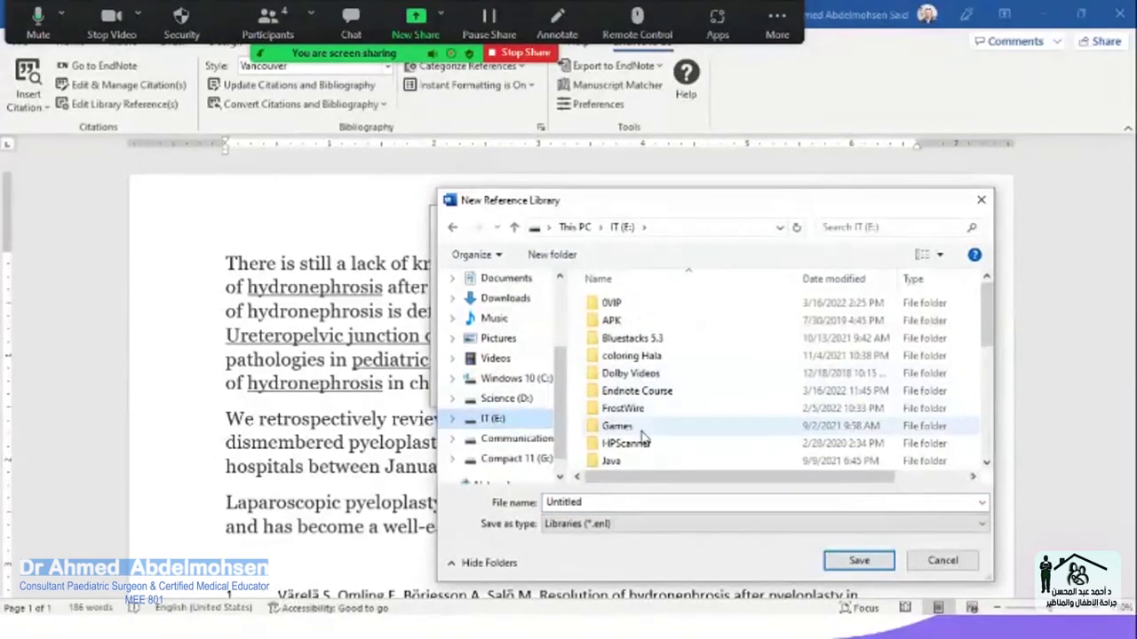
pyautogui.scroll(-1, 643, 436)
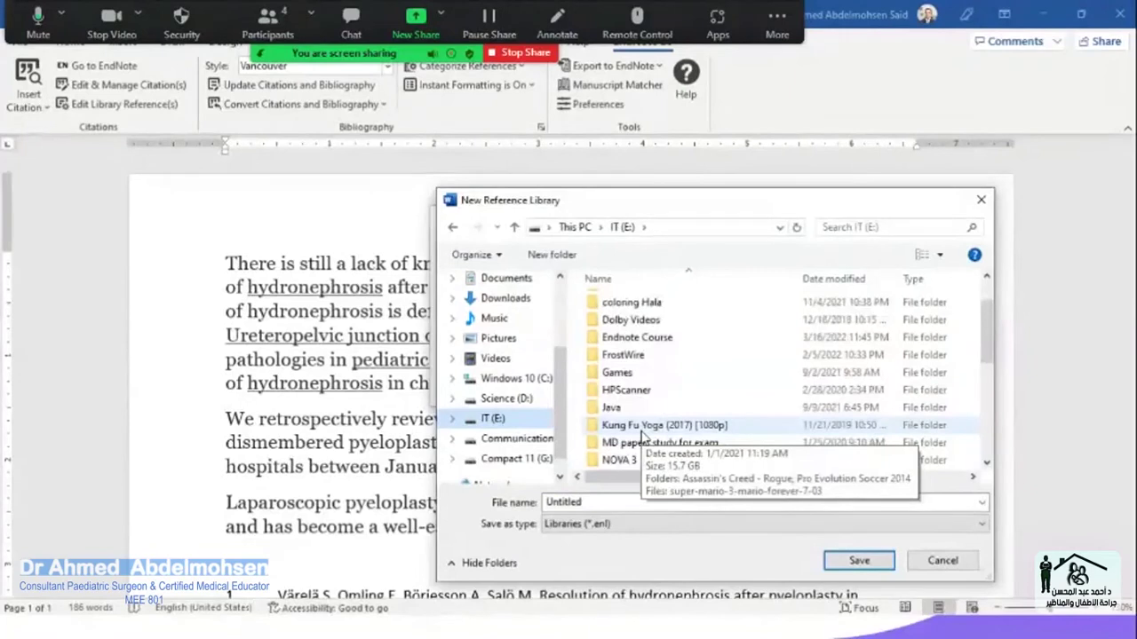
pyautogui.doubleClick(667, 339)
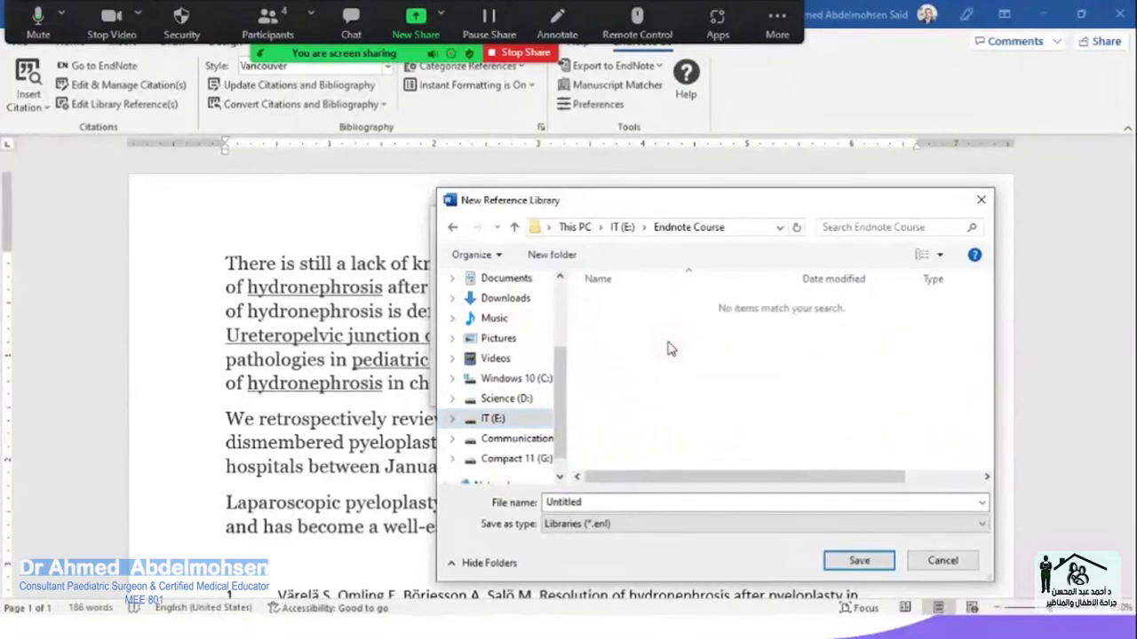
pyautogui.click(753, 501)
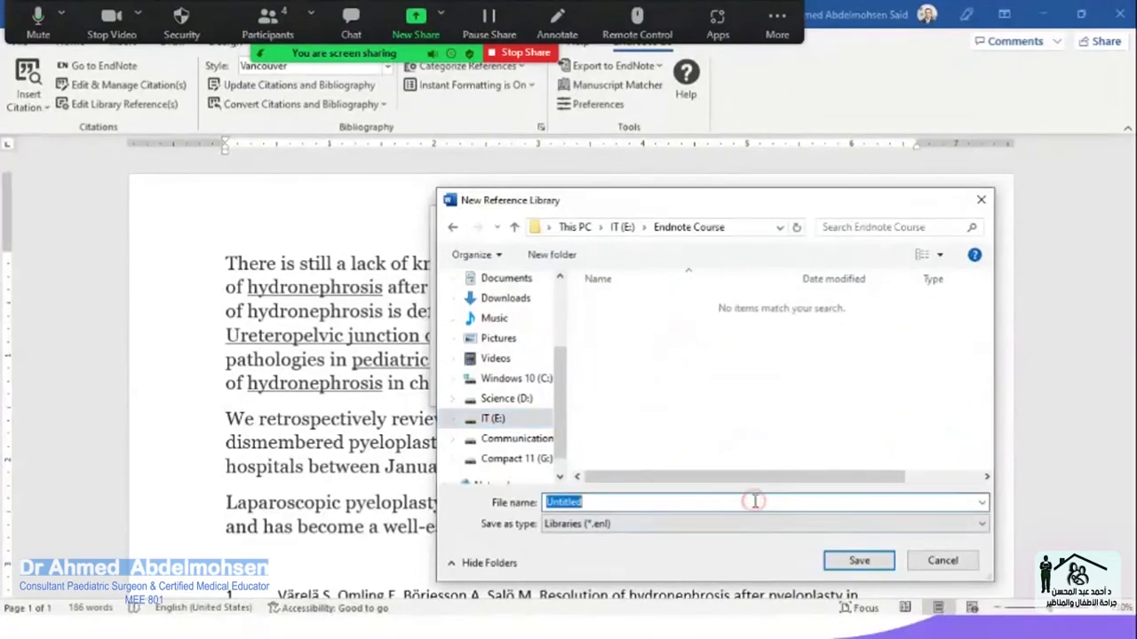
pyautogui.write('New')
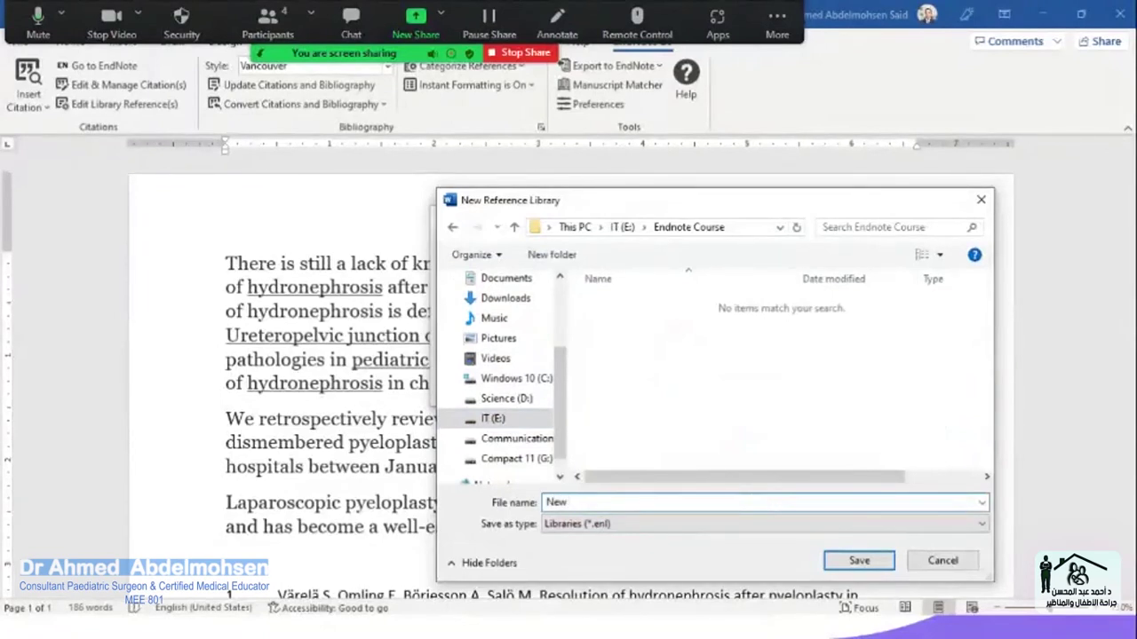
pyautogui.write(' library')
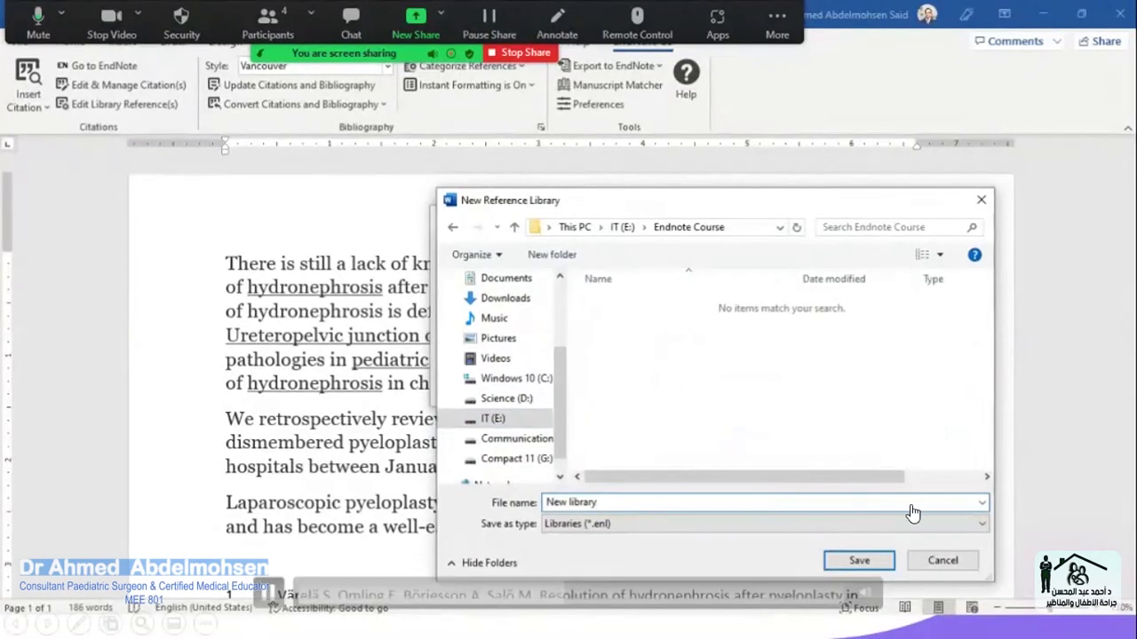
pyautogui.press('BackSpace')
pyautogui.press('BackSpace')
pyautogui.press('BackSpace')
pyautogui.press('BackSpace')
pyautogui.press('BackSpace')
pyautogui.press('BackSpace')
pyautogui.press('BackSpace')
pyautogui.press('BackSpace')
pyautogui.press('BackSpace')
pyautogui.press('BackSpace')
pyautogui.press('BackSpace')
# - Name the new library "Recovered Endnote", save it and acknowledge the finished export
pyautogui.write('R')
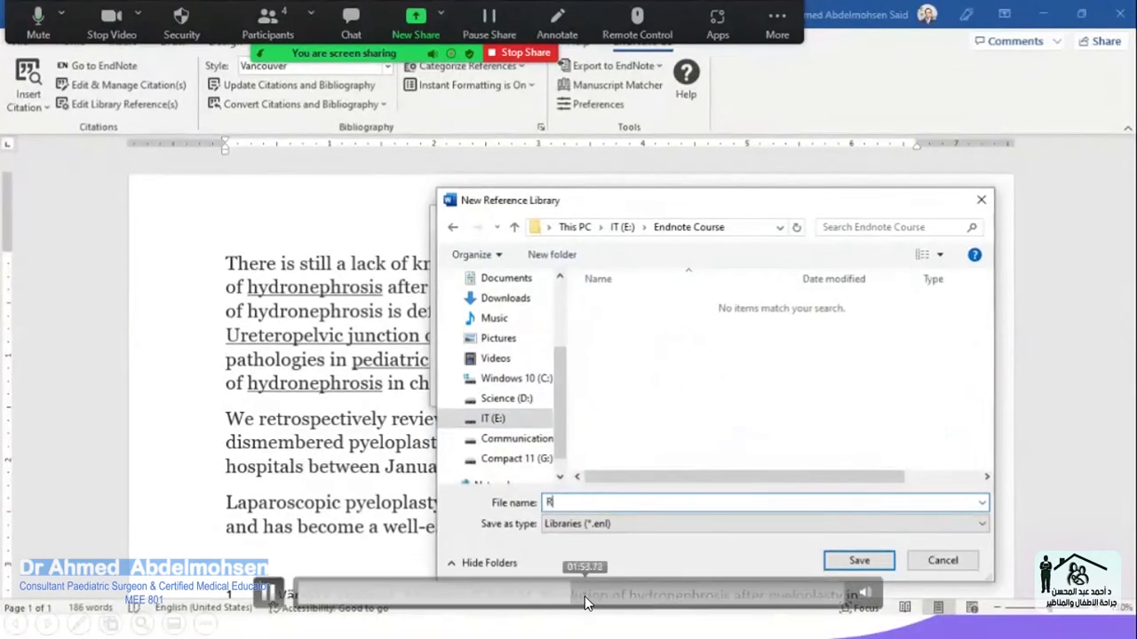
pyautogui.write('ecovered libra')
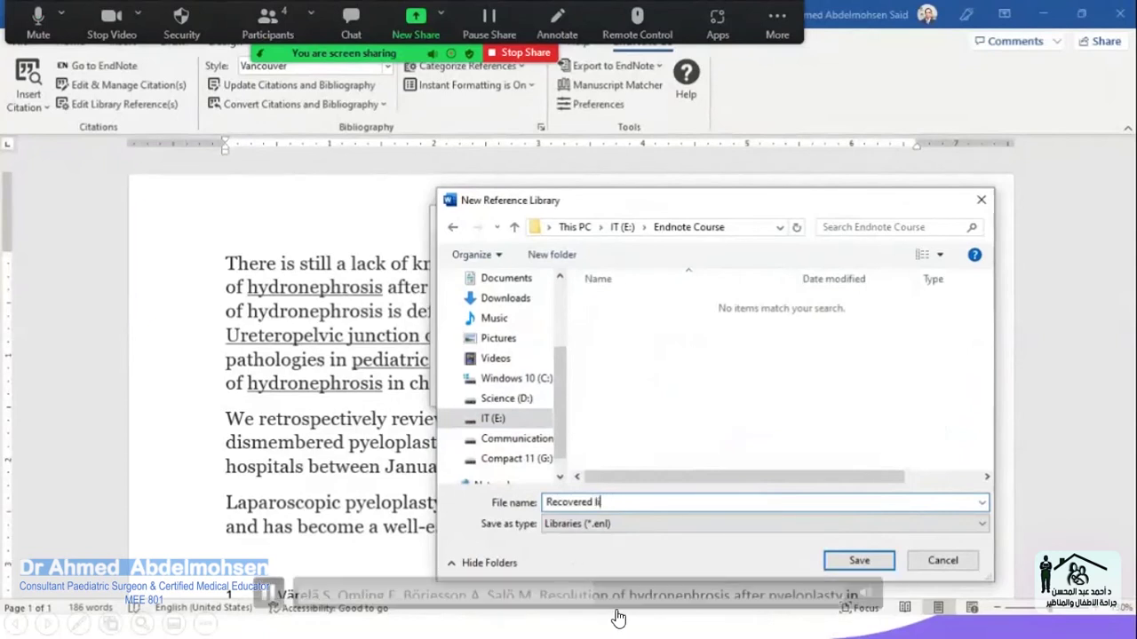
pyautogui.press('BackSpace')
pyautogui.write('Endn')
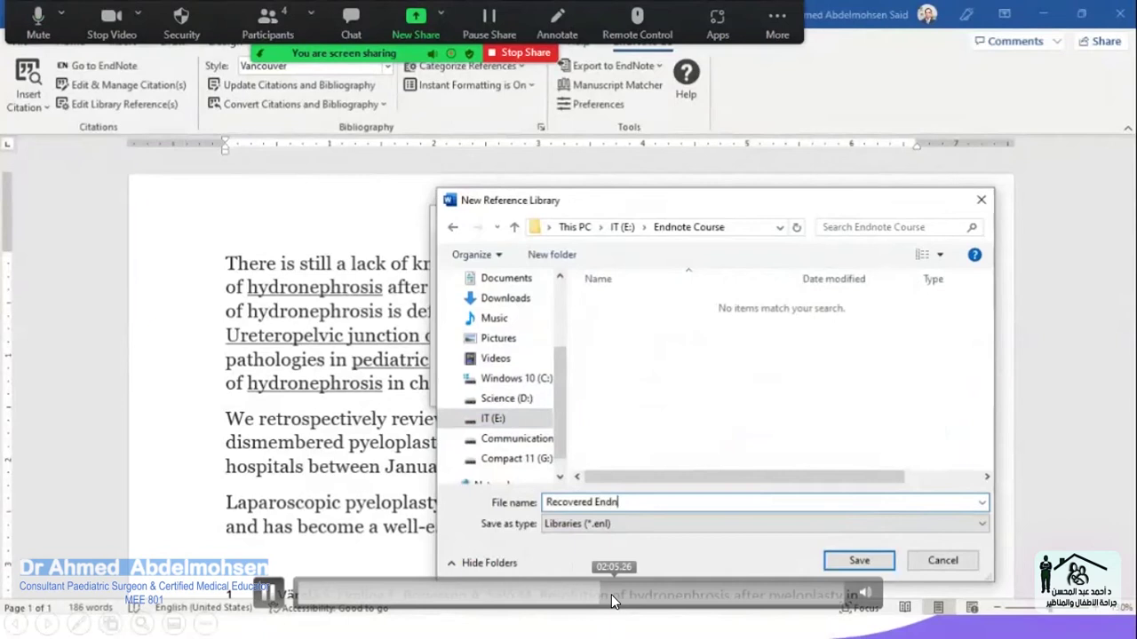
pyautogui.write('ote')
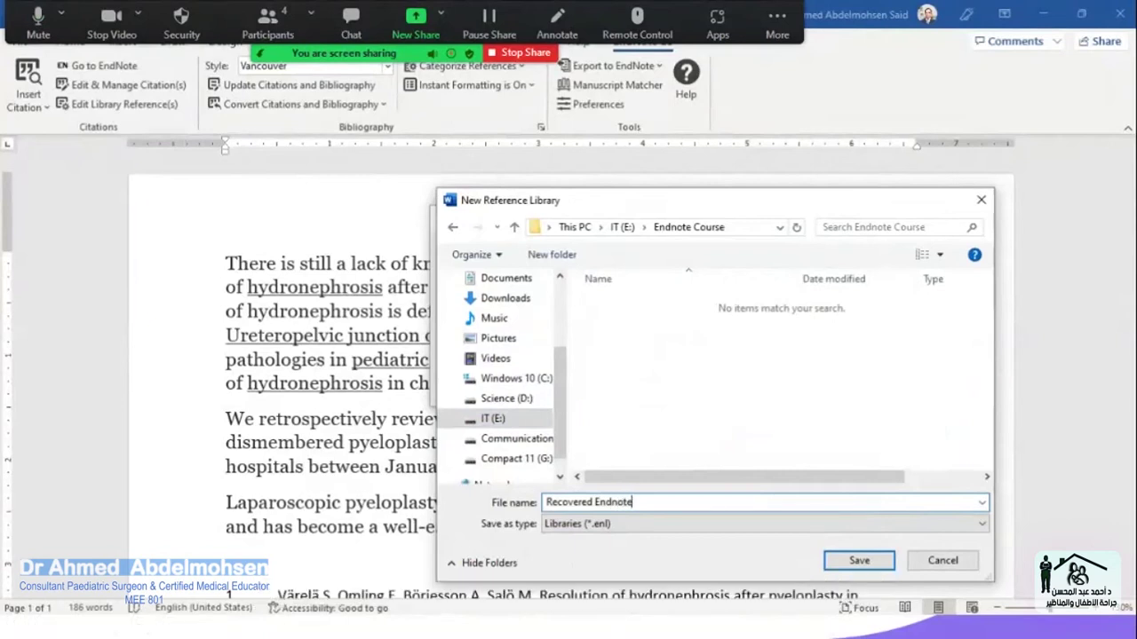
pyautogui.click(858, 560)
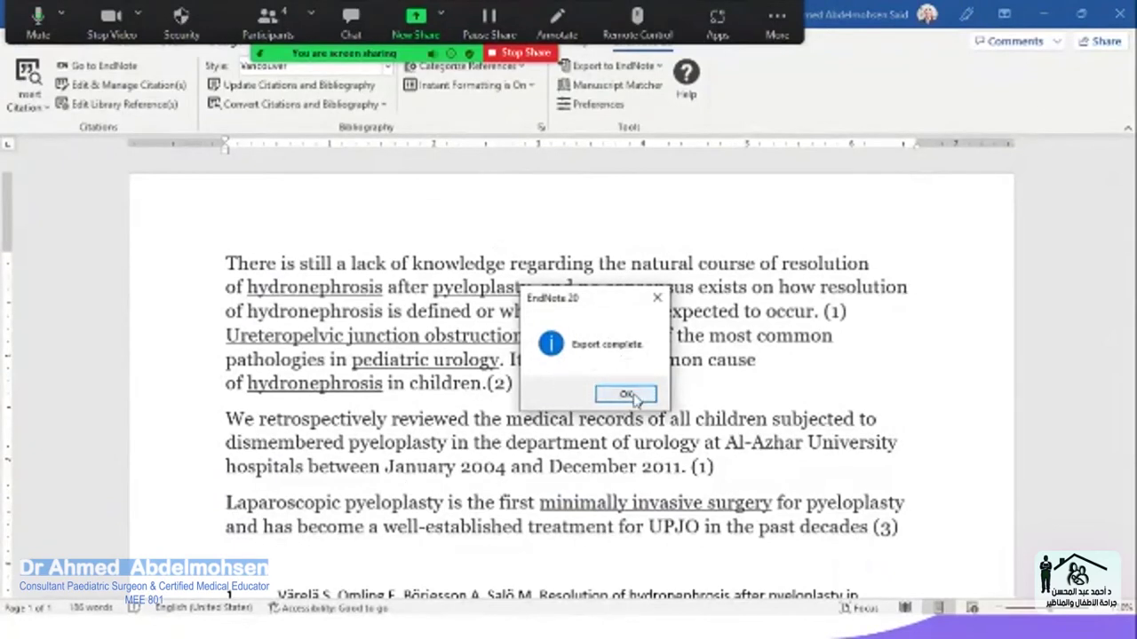
pyautogui.click(626, 394)
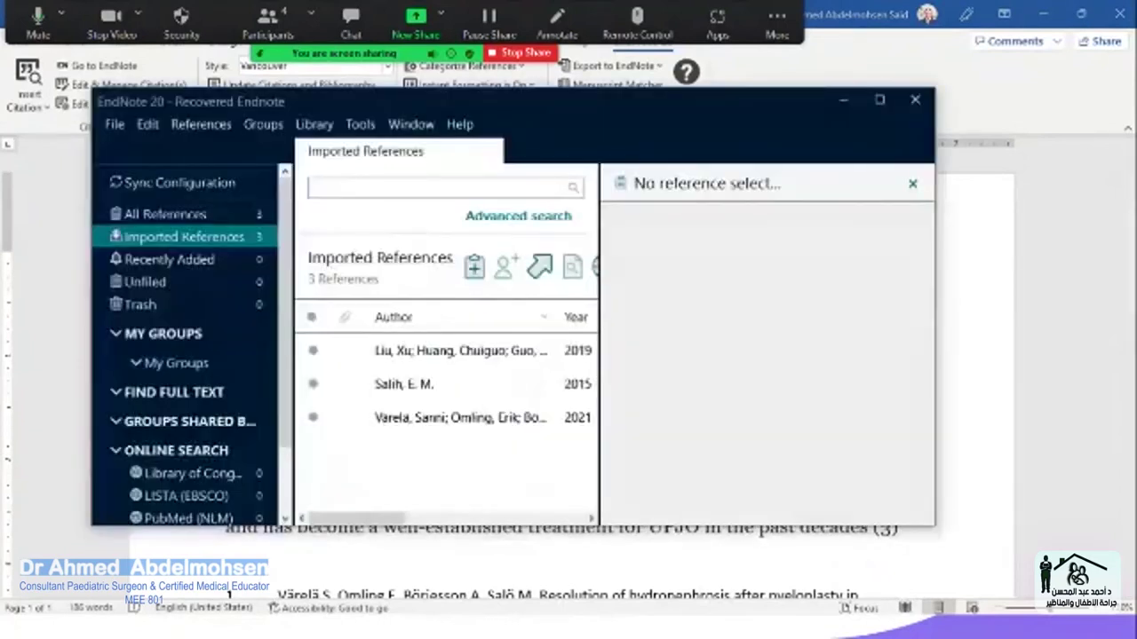
# - Enlarge the recovered library's window and reference list, and review the details of the 2019, 2015 and 2021 imported references
pyautogui.click(879, 100)
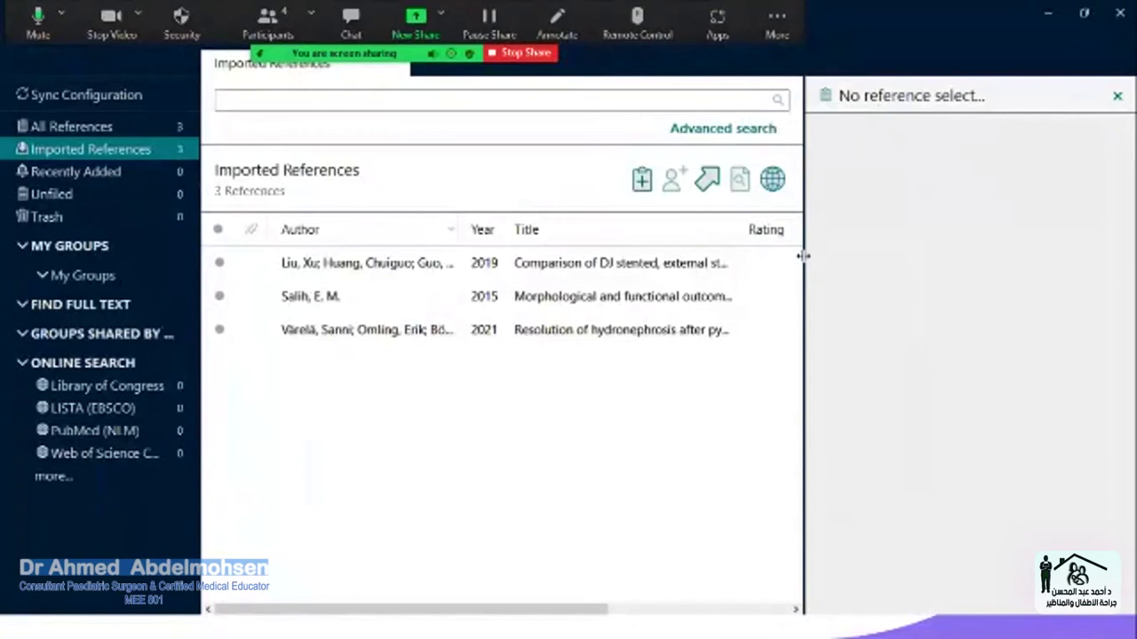
pyautogui.moveTo(803, 256); pyautogui.dragTo(846, 248)
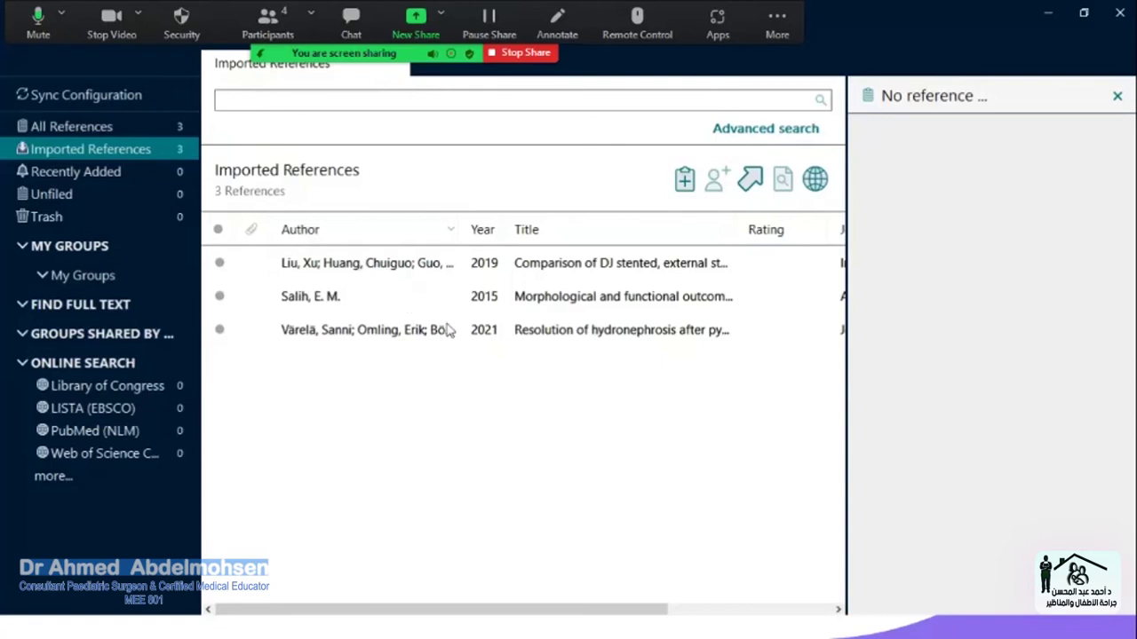
pyautogui.moveTo(845, 231); pyautogui.dragTo(979, 232)
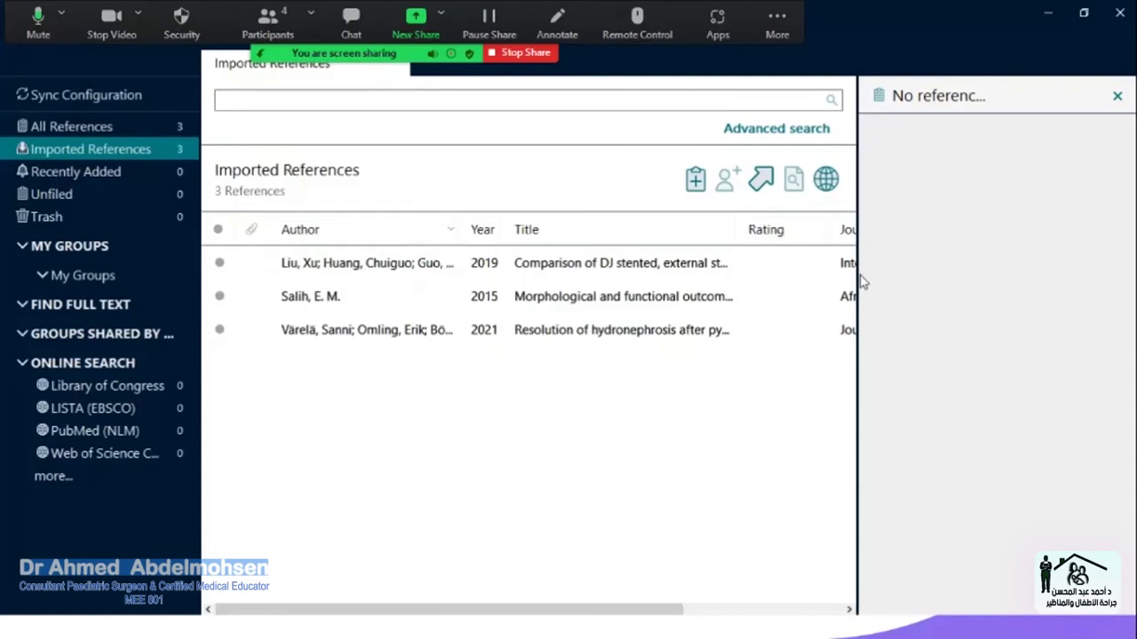
pyautogui.click(627, 271)
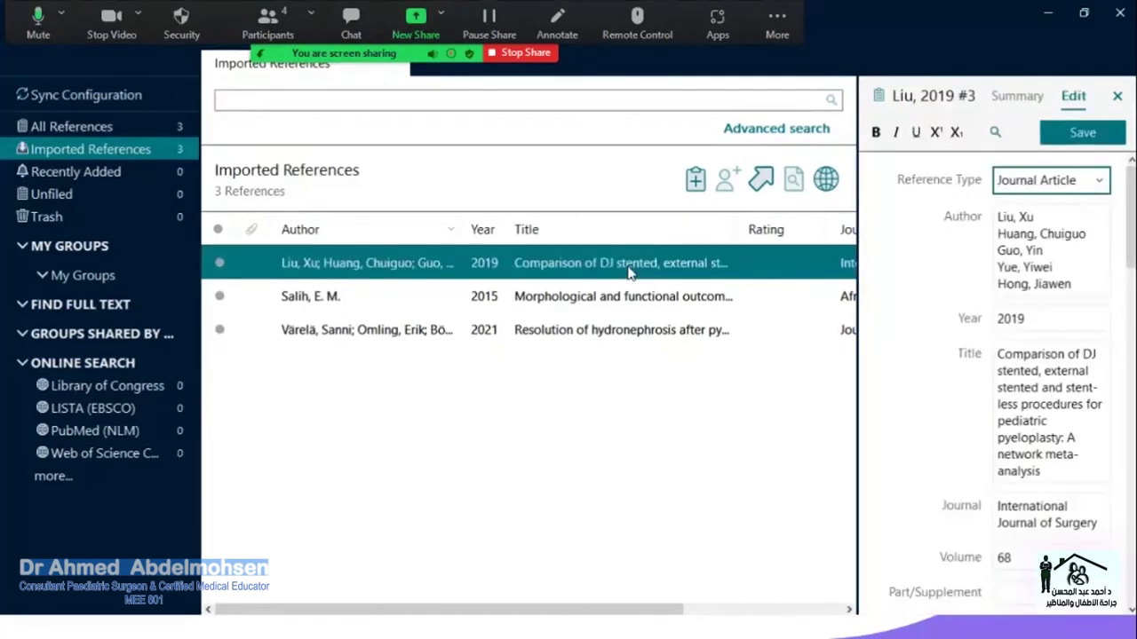
pyautogui.click(562, 307)
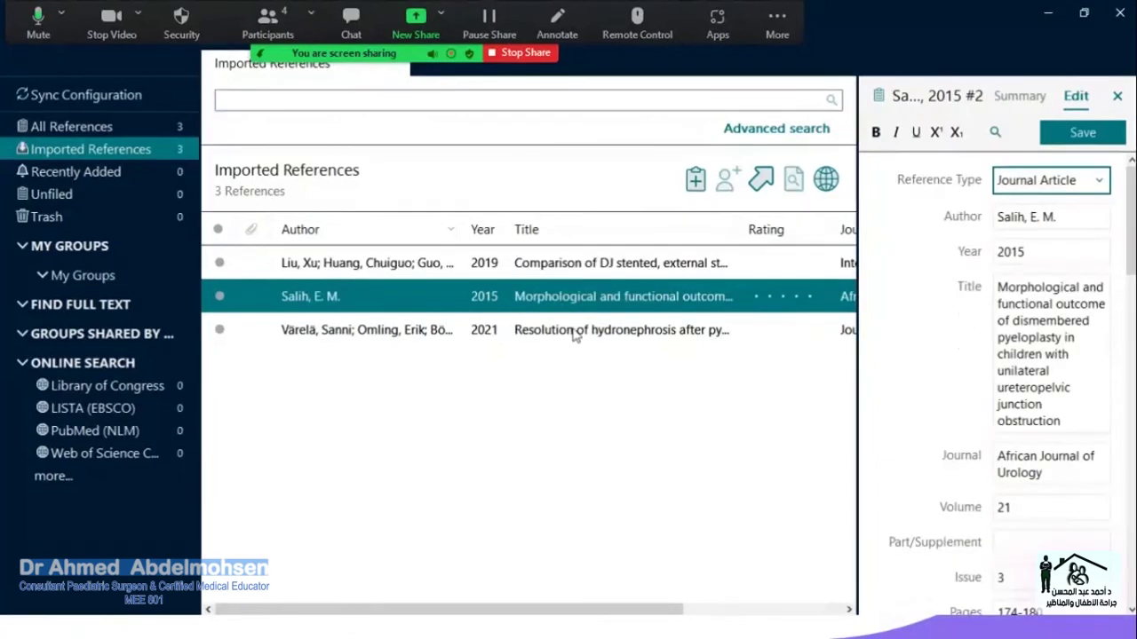
pyautogui.click(572, 332)
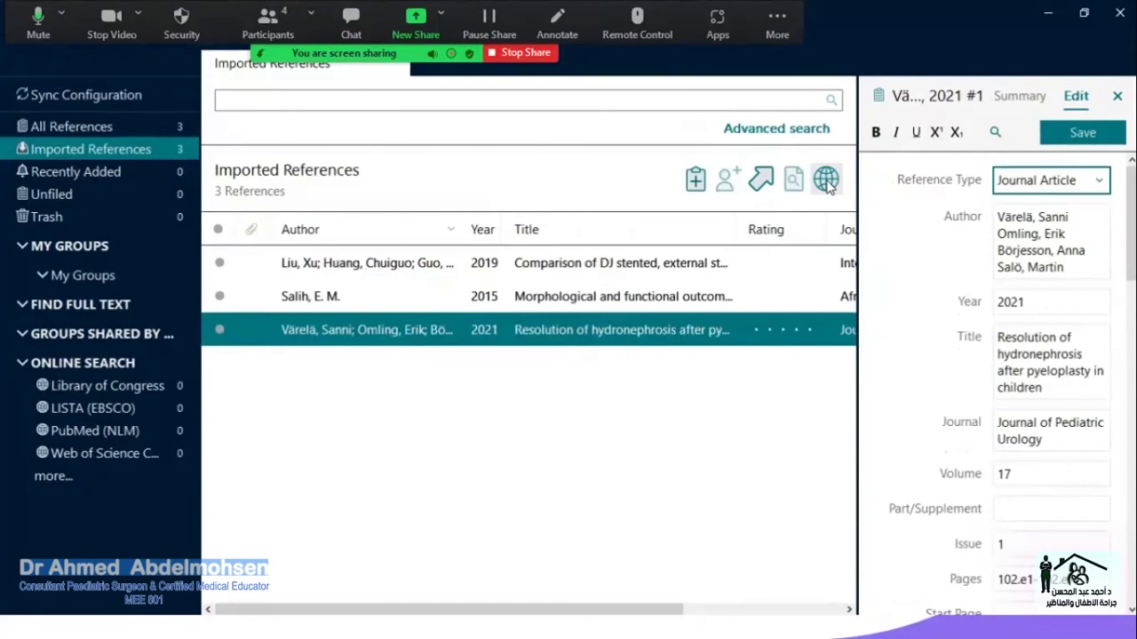
pyautogui.moveTo(838, 619)
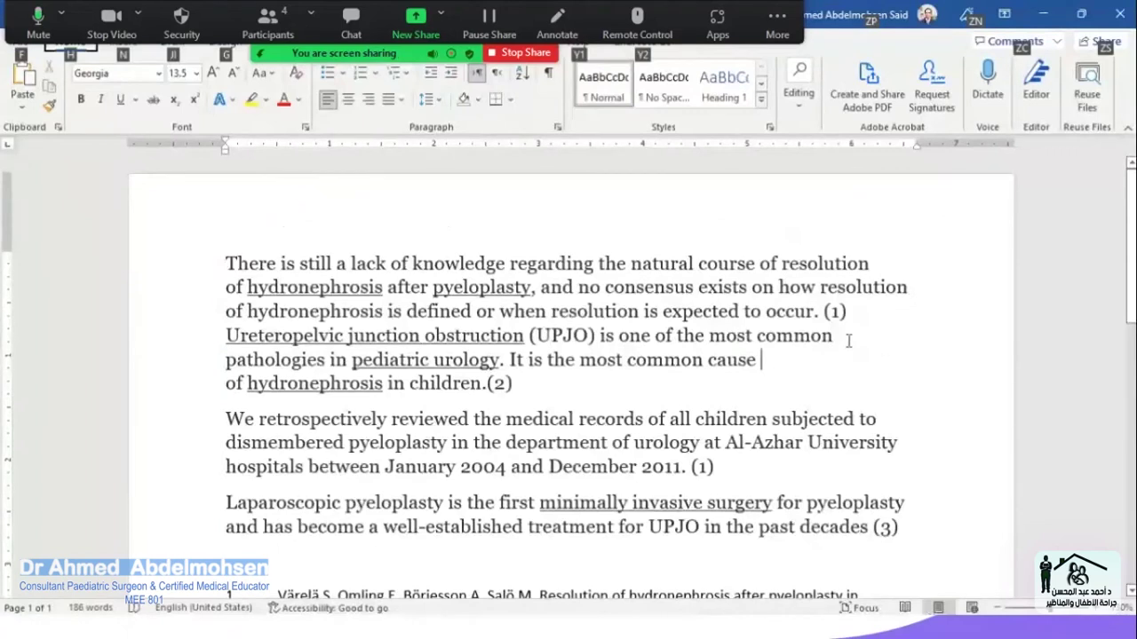
# - Place the insertion point after "most common" in the first paragraph and try to go to the EndNote library from the document
pyautogui.click(848, 340)
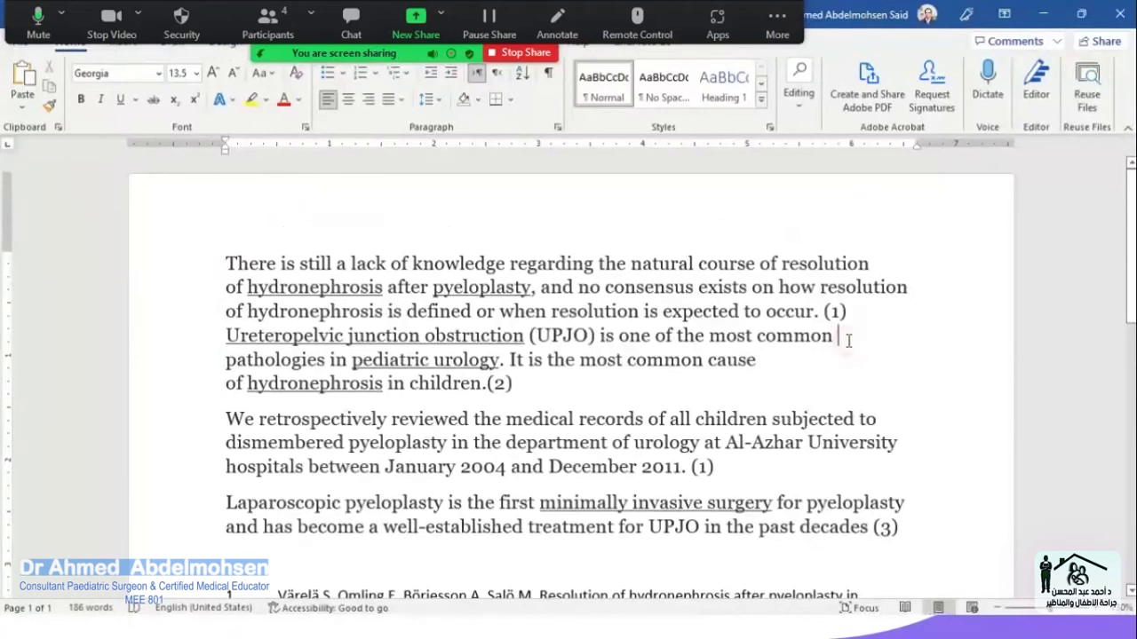
pyautogui.click(649, 48)
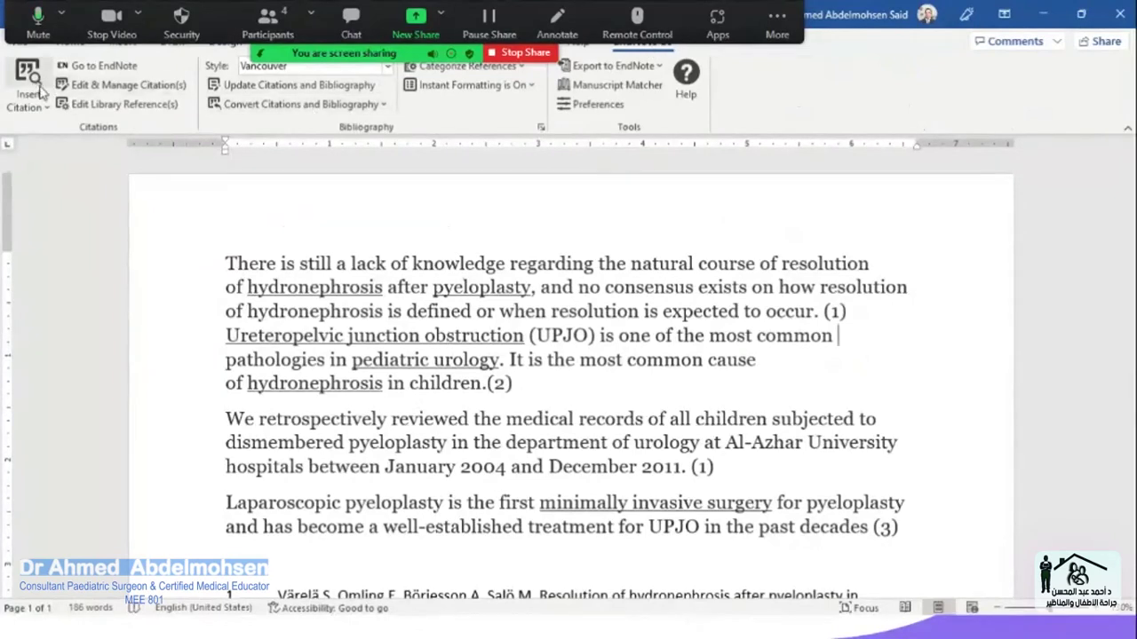
pyautogui.click(106, 71)
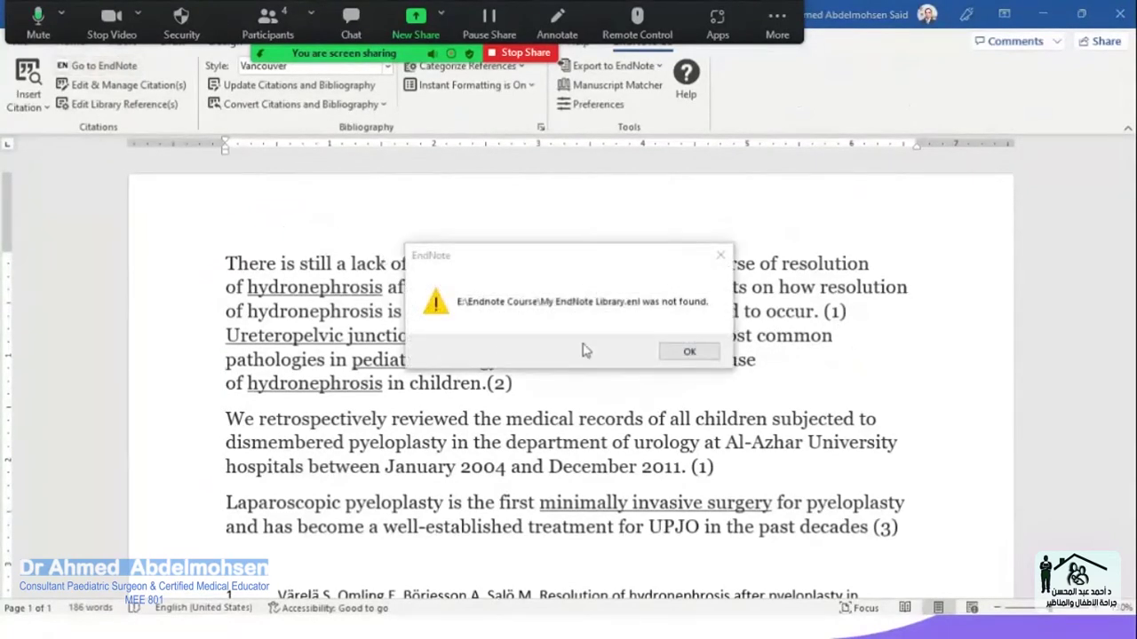
pyautogui.moveTo(644, 579)
pyautogui.click(569, 586)
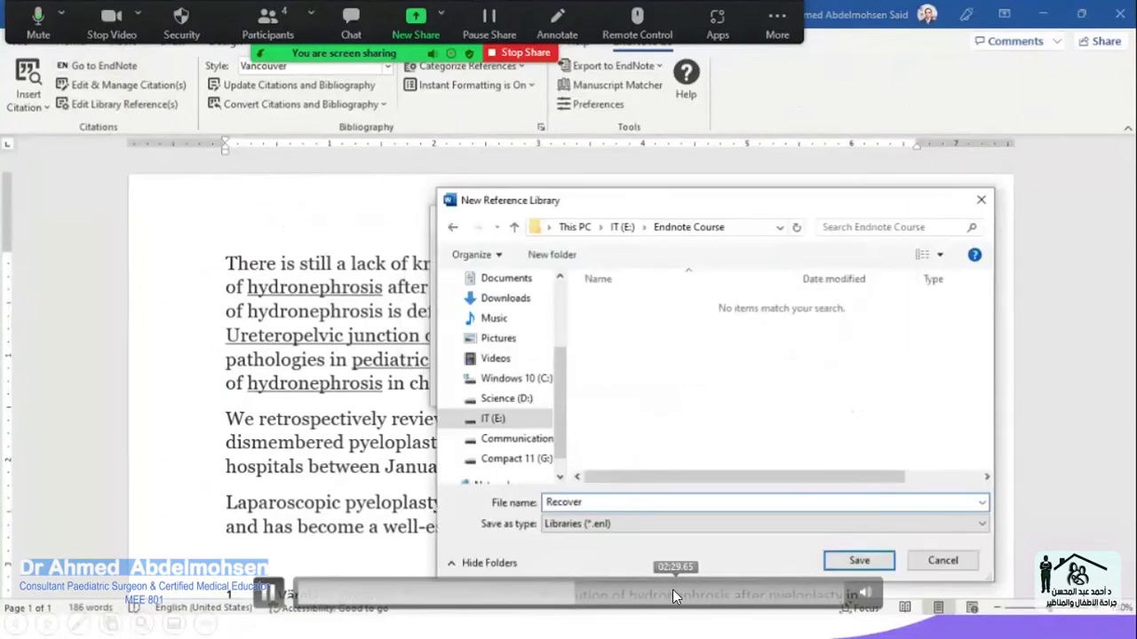
pyautogui.click(672, 590)
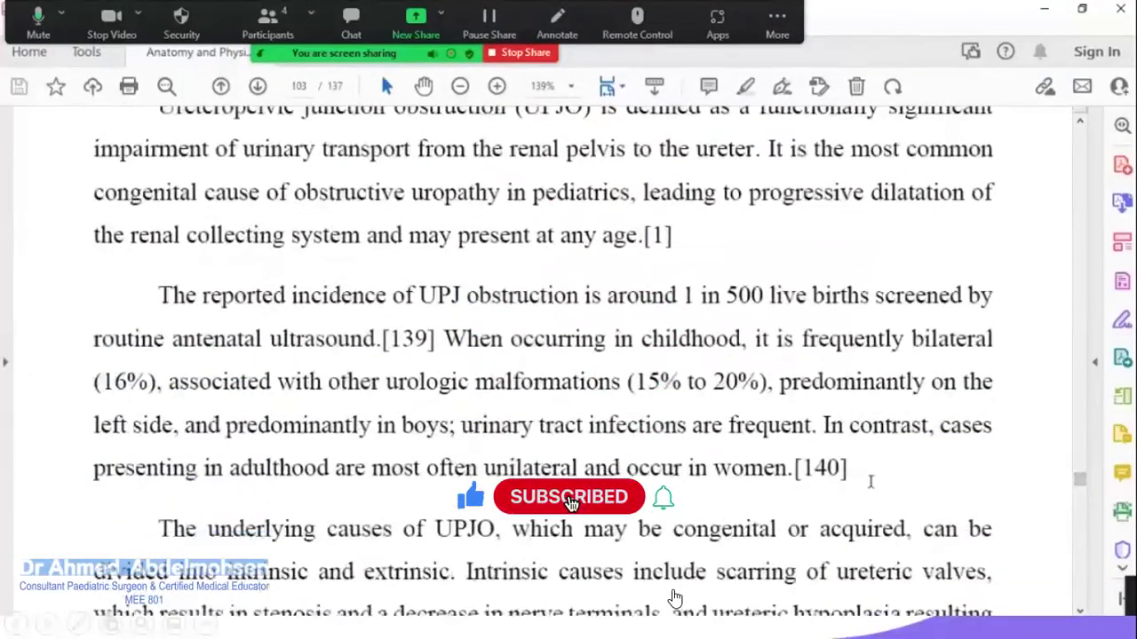
# - Follow citation [1] in the PDF to its entry in the reference list and review the formatting of references 1 to 21
pyautogui.click(662, 235)
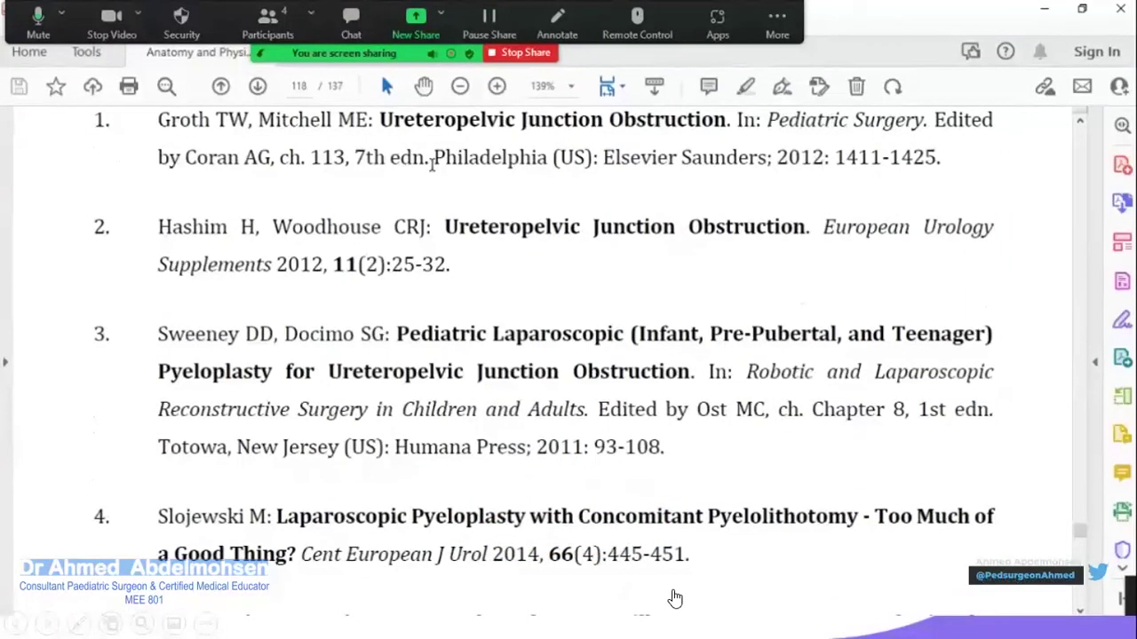
pyautogui.scroll(-5, 497, 304)
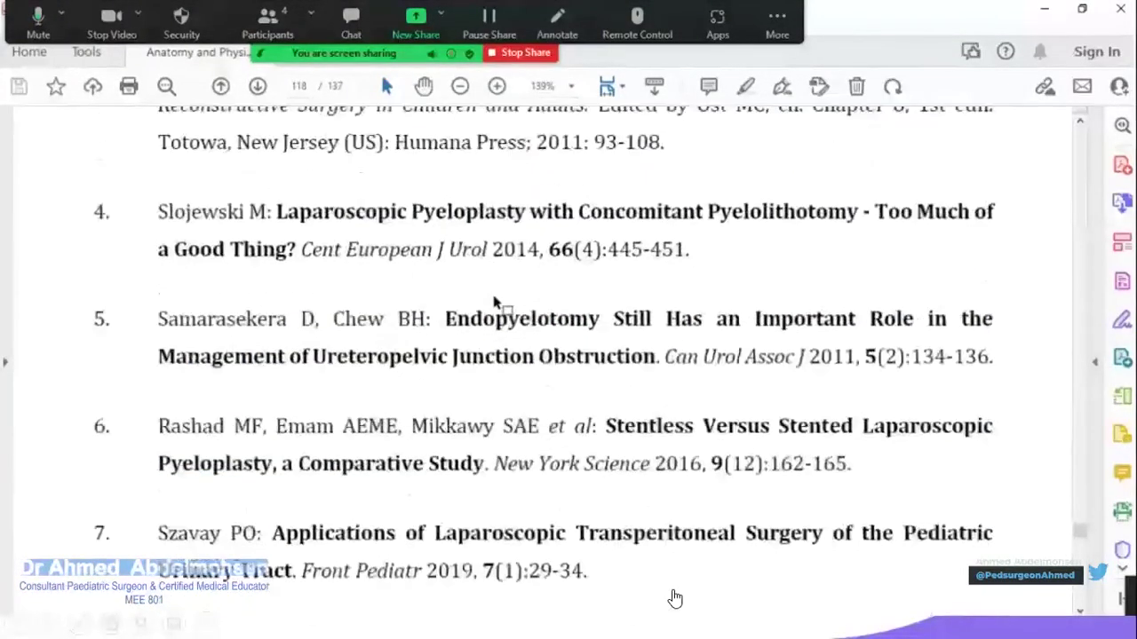
pyautogui.scroll(-12, 498, 303)
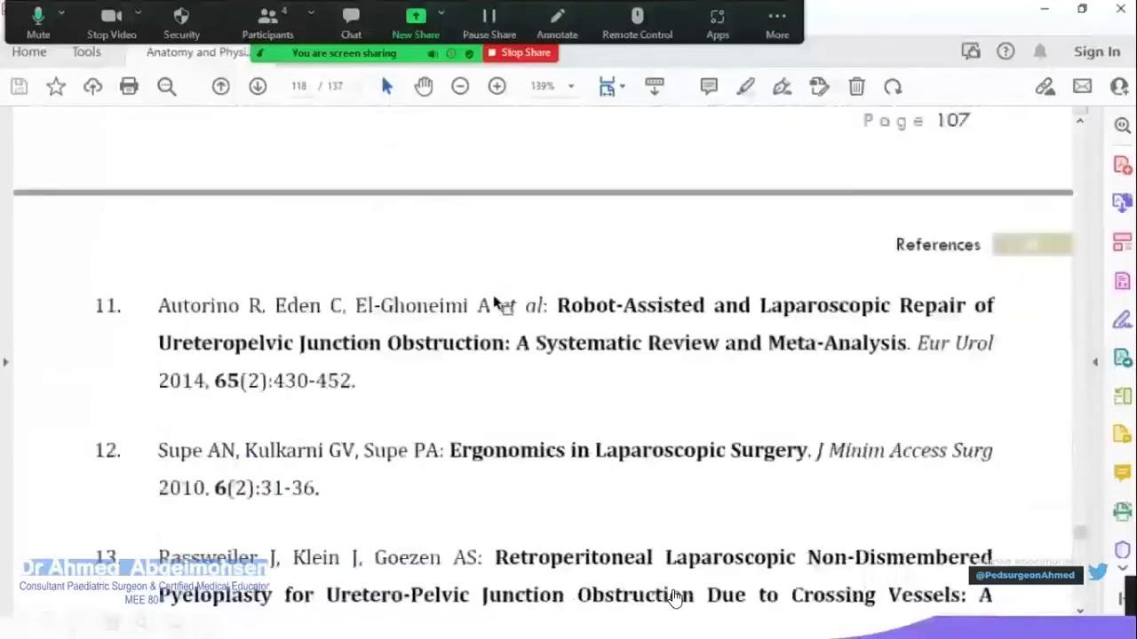
pyautogui.scroll(-10, 497, 304)
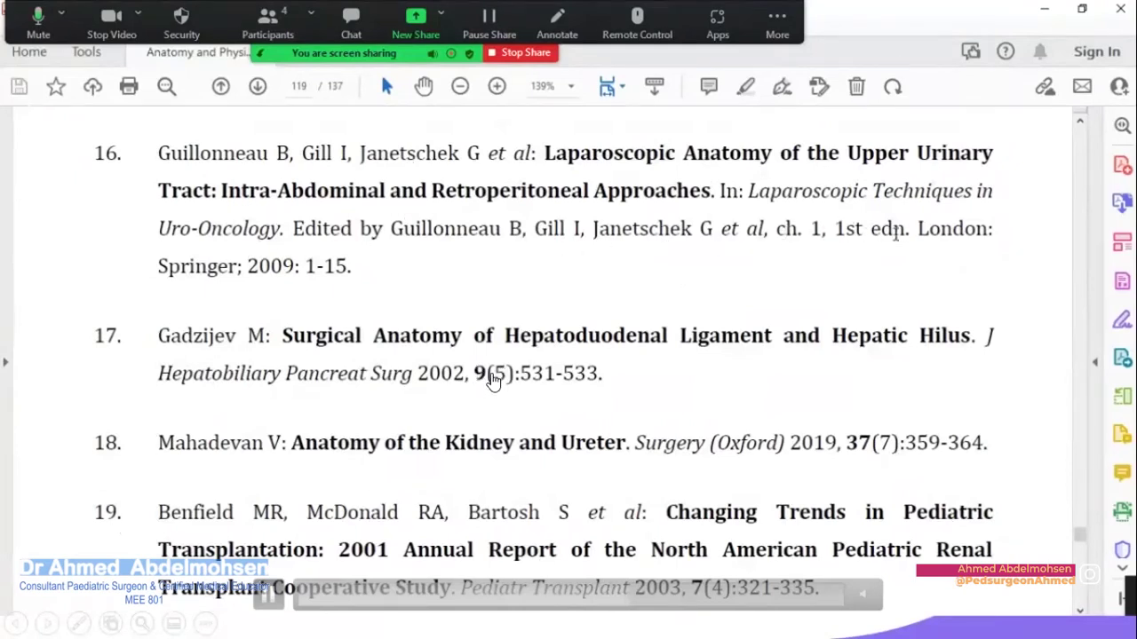
pyautogui.scroll(-3, 515, 382)
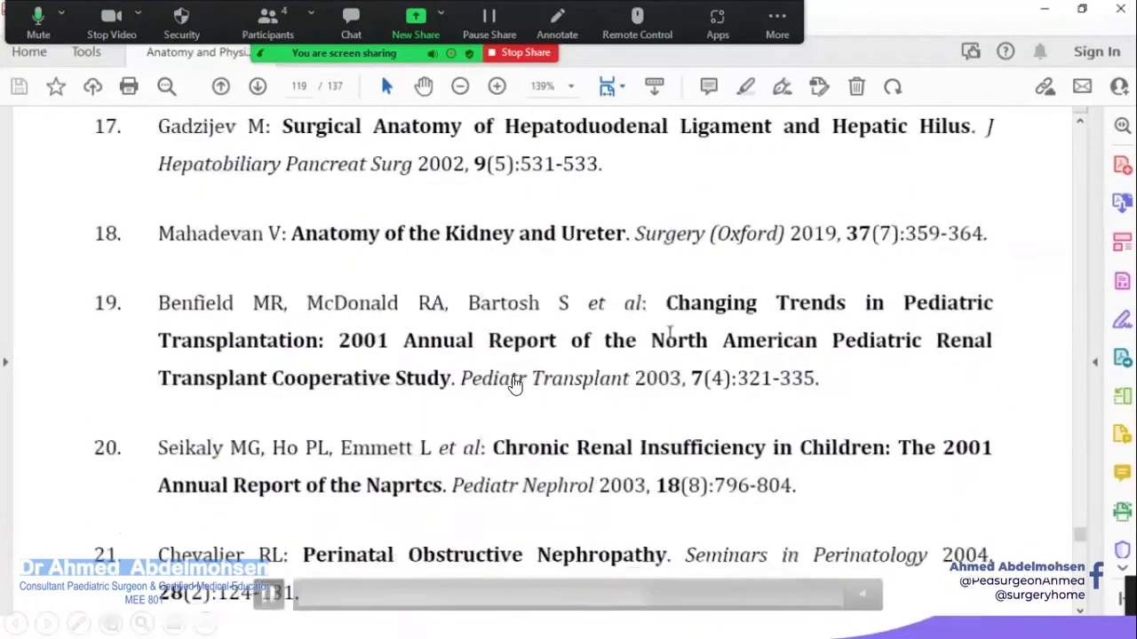